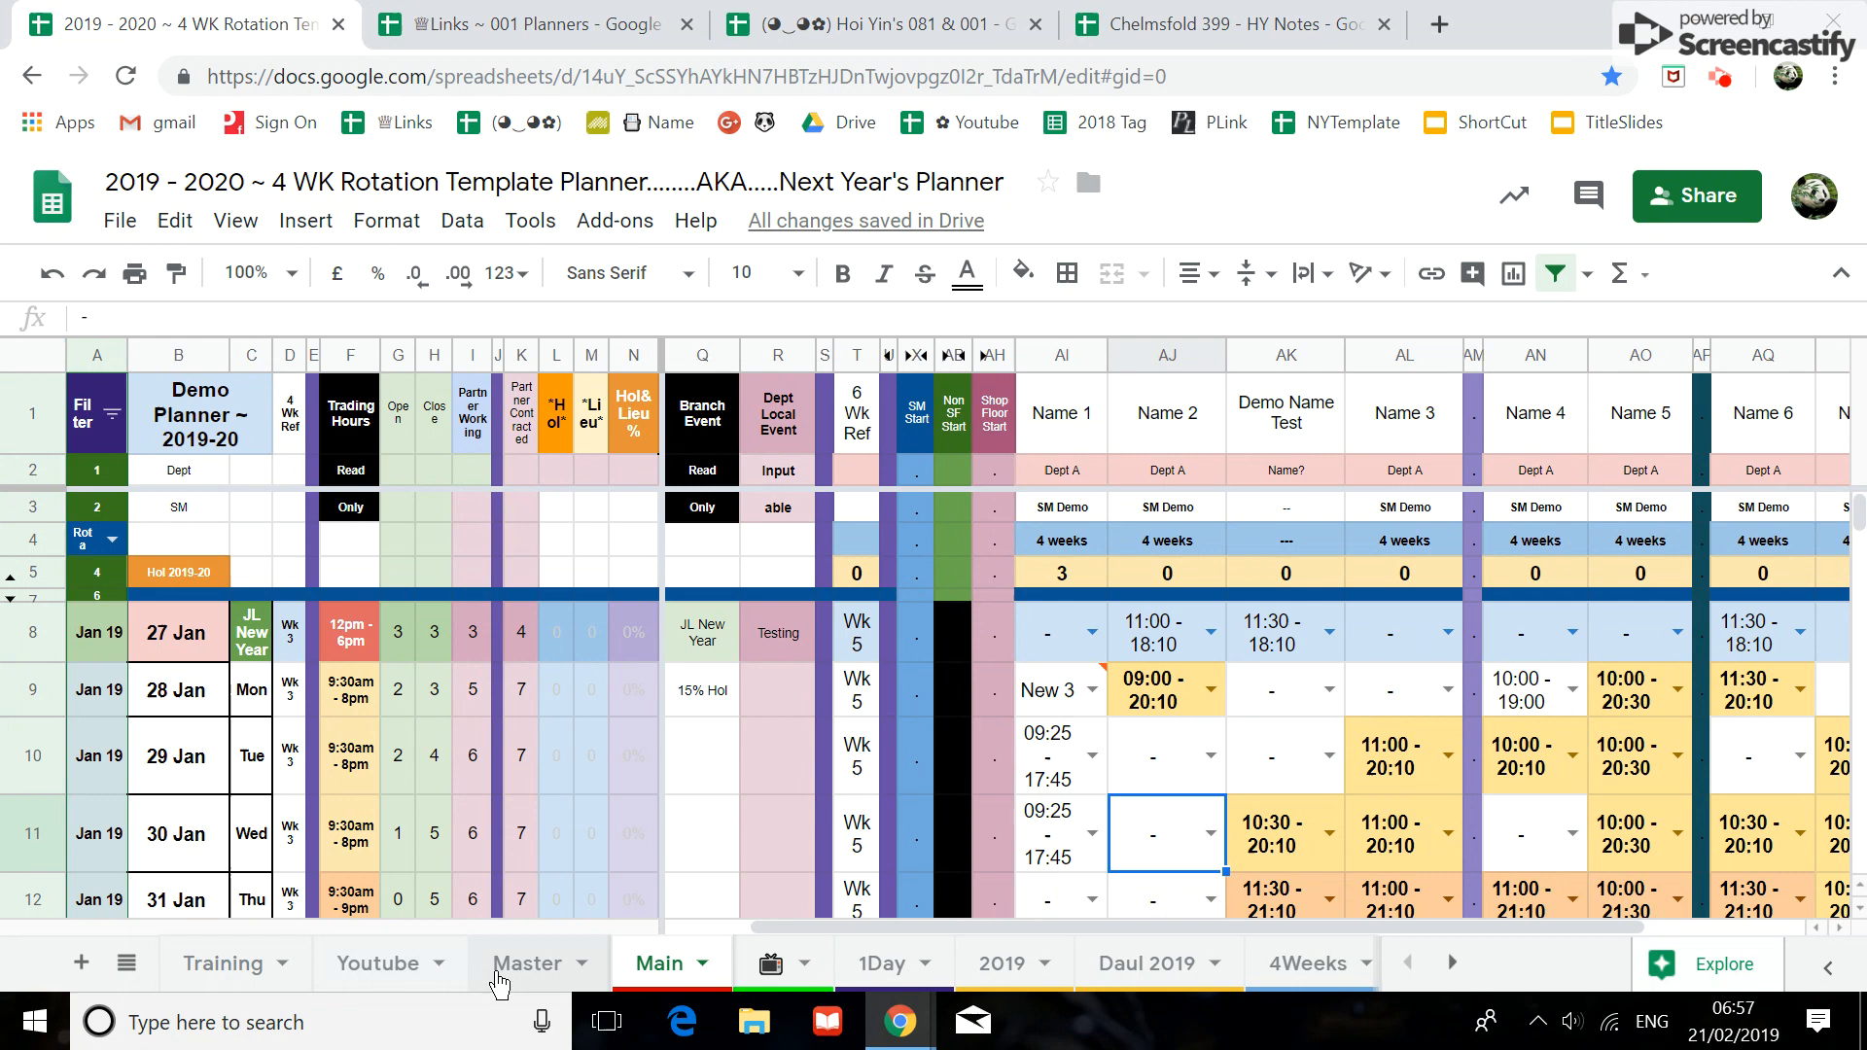
Look through the sheets from Training to 1Day and survey the remaining sheets up to Christmas
click(243, 982)
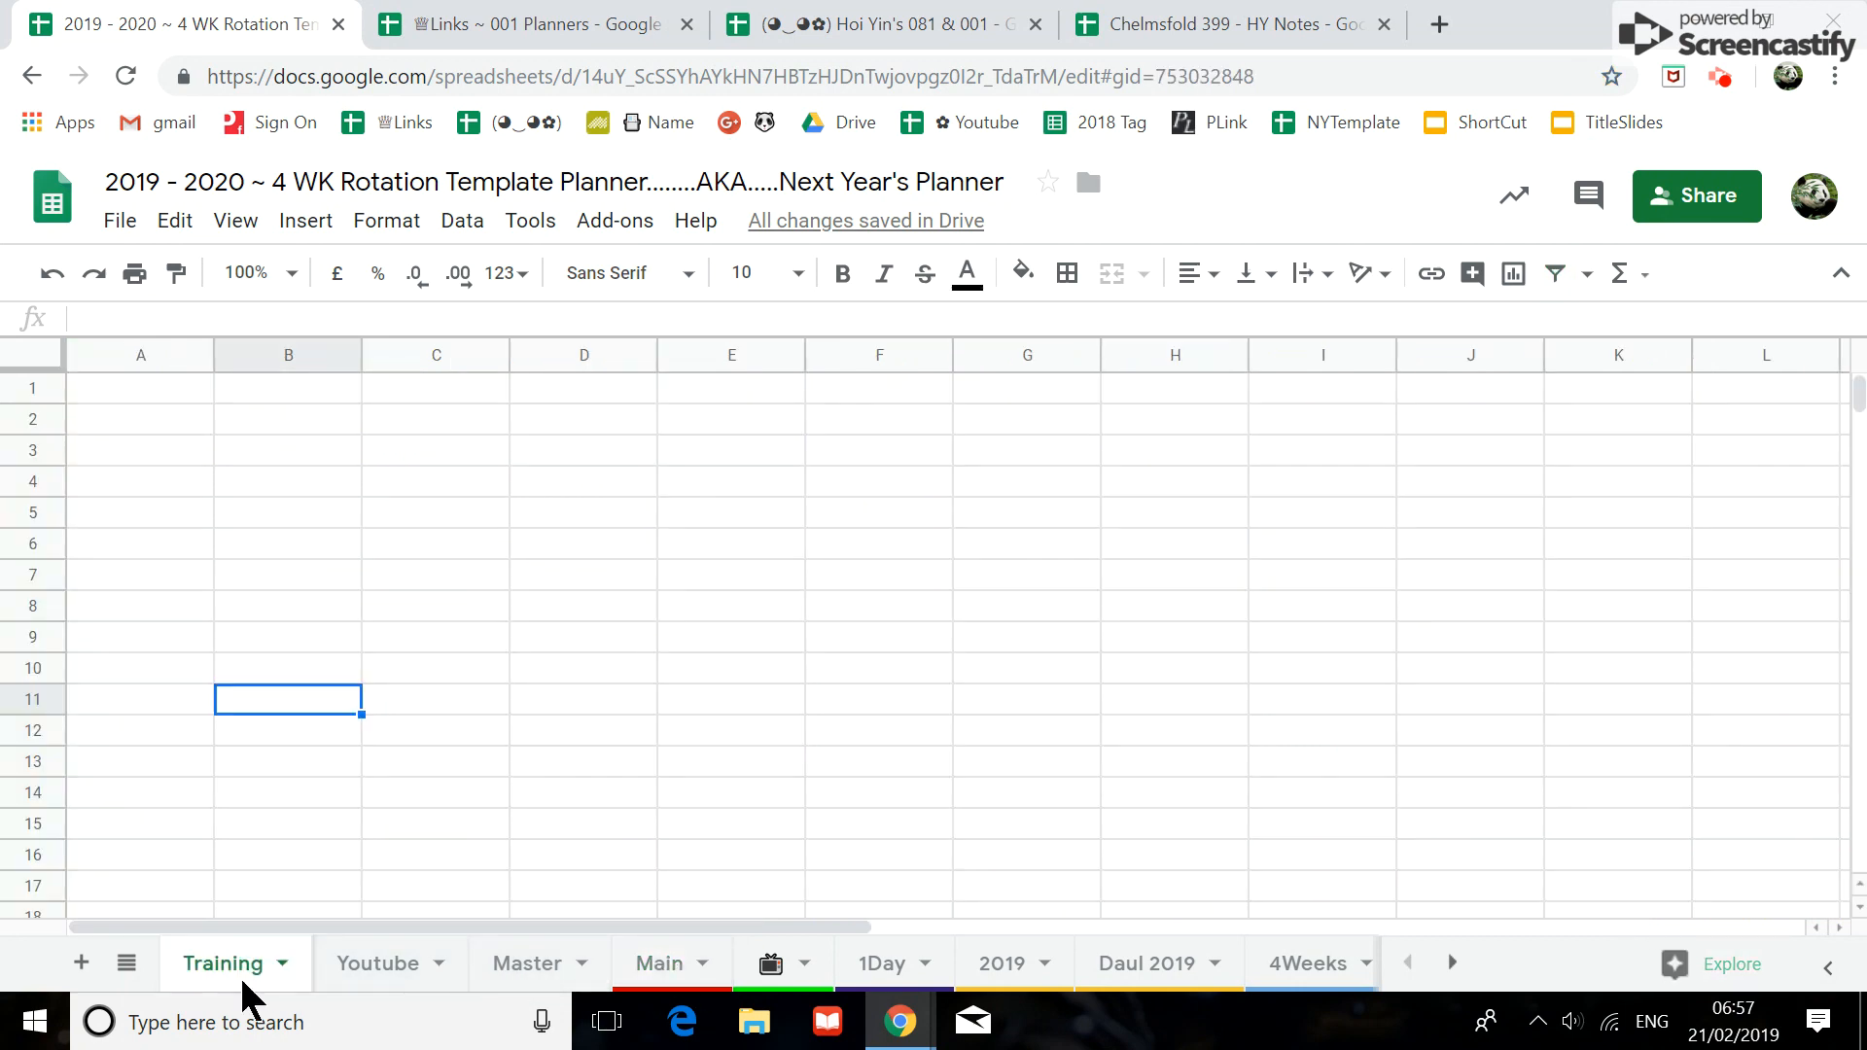
click(381, 968)
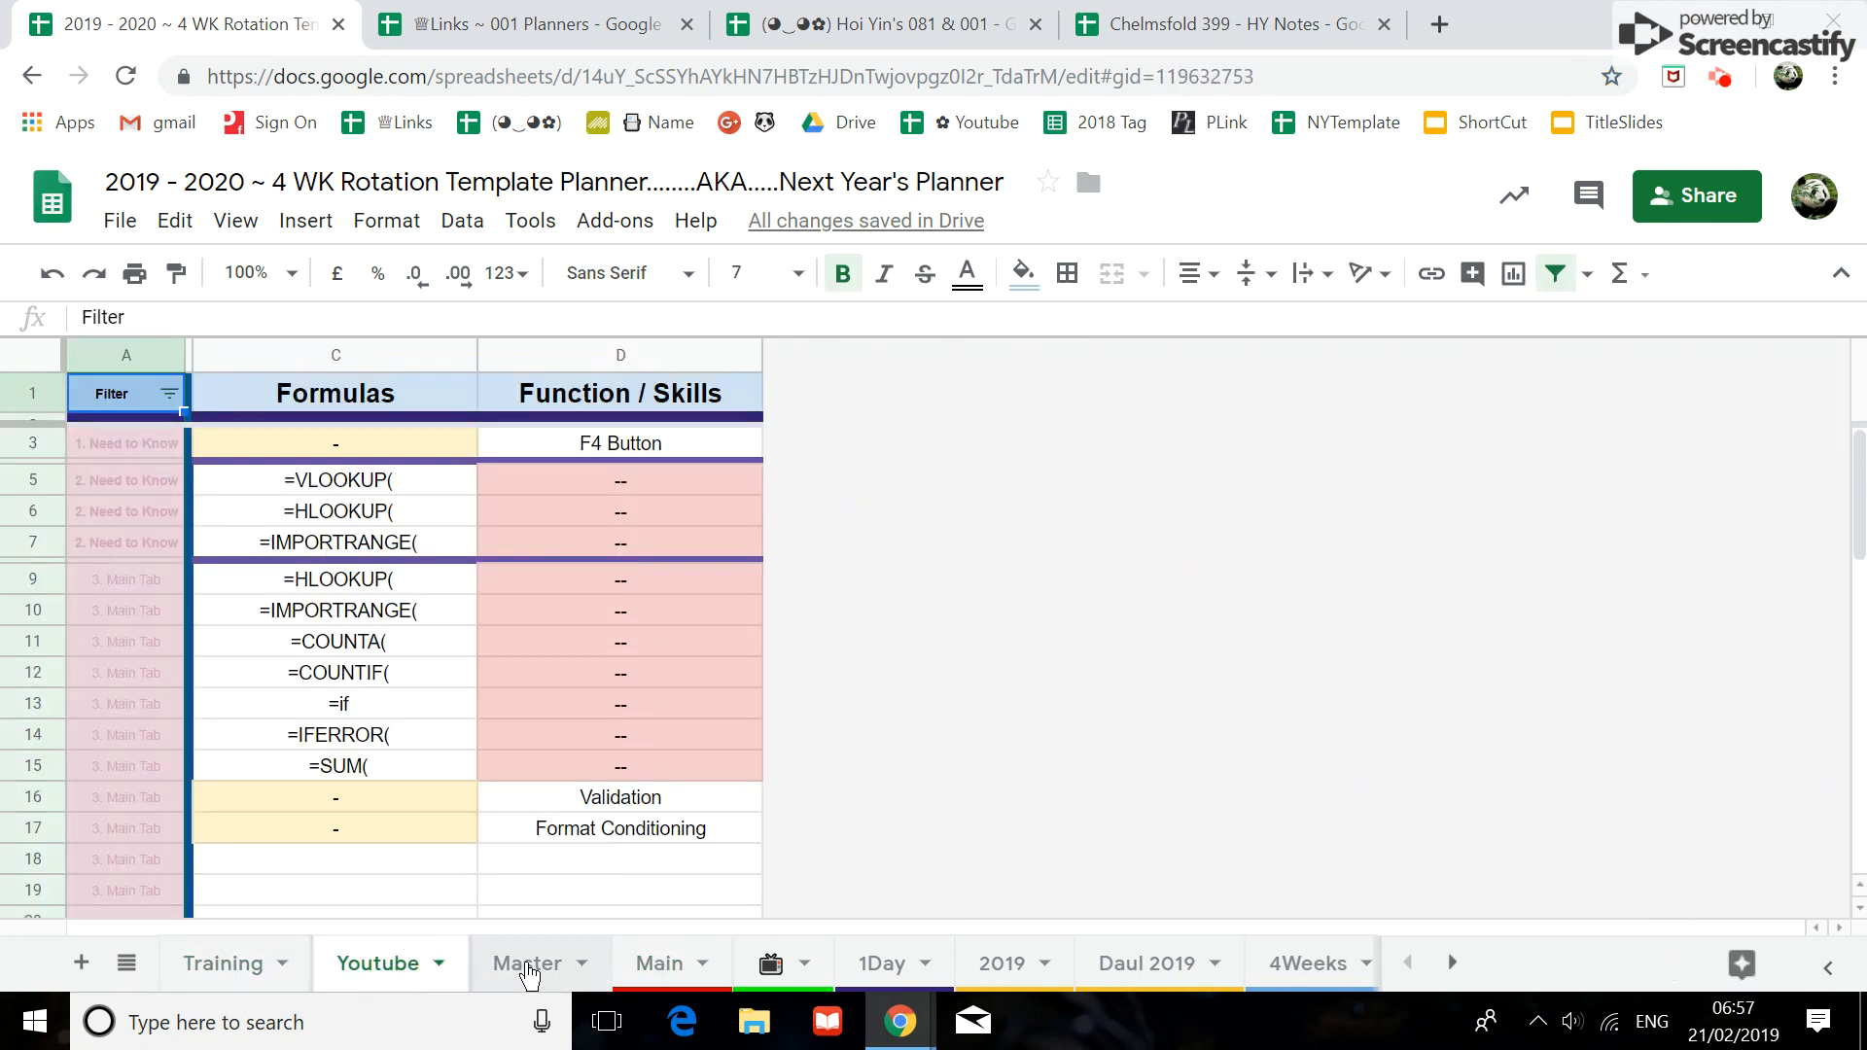
click(526, 965)
click(669, 967)
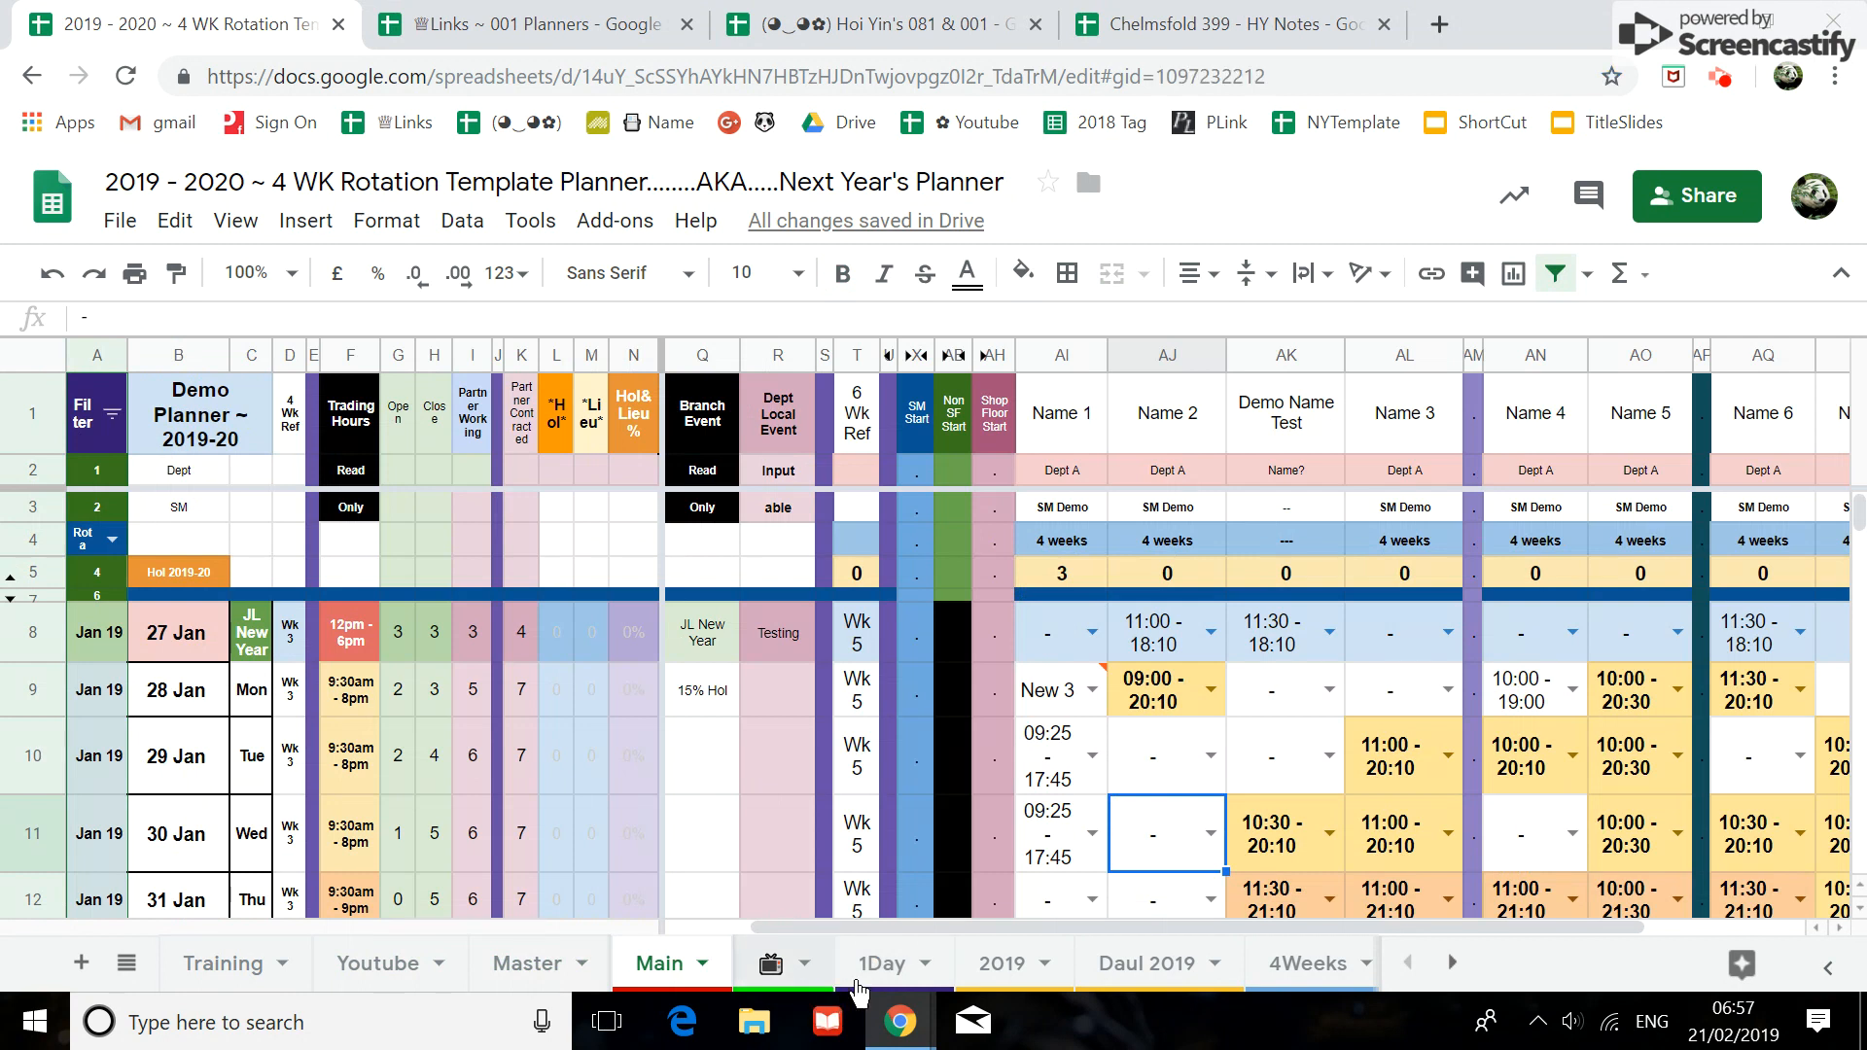
click(822, 968)
click(880, 982)
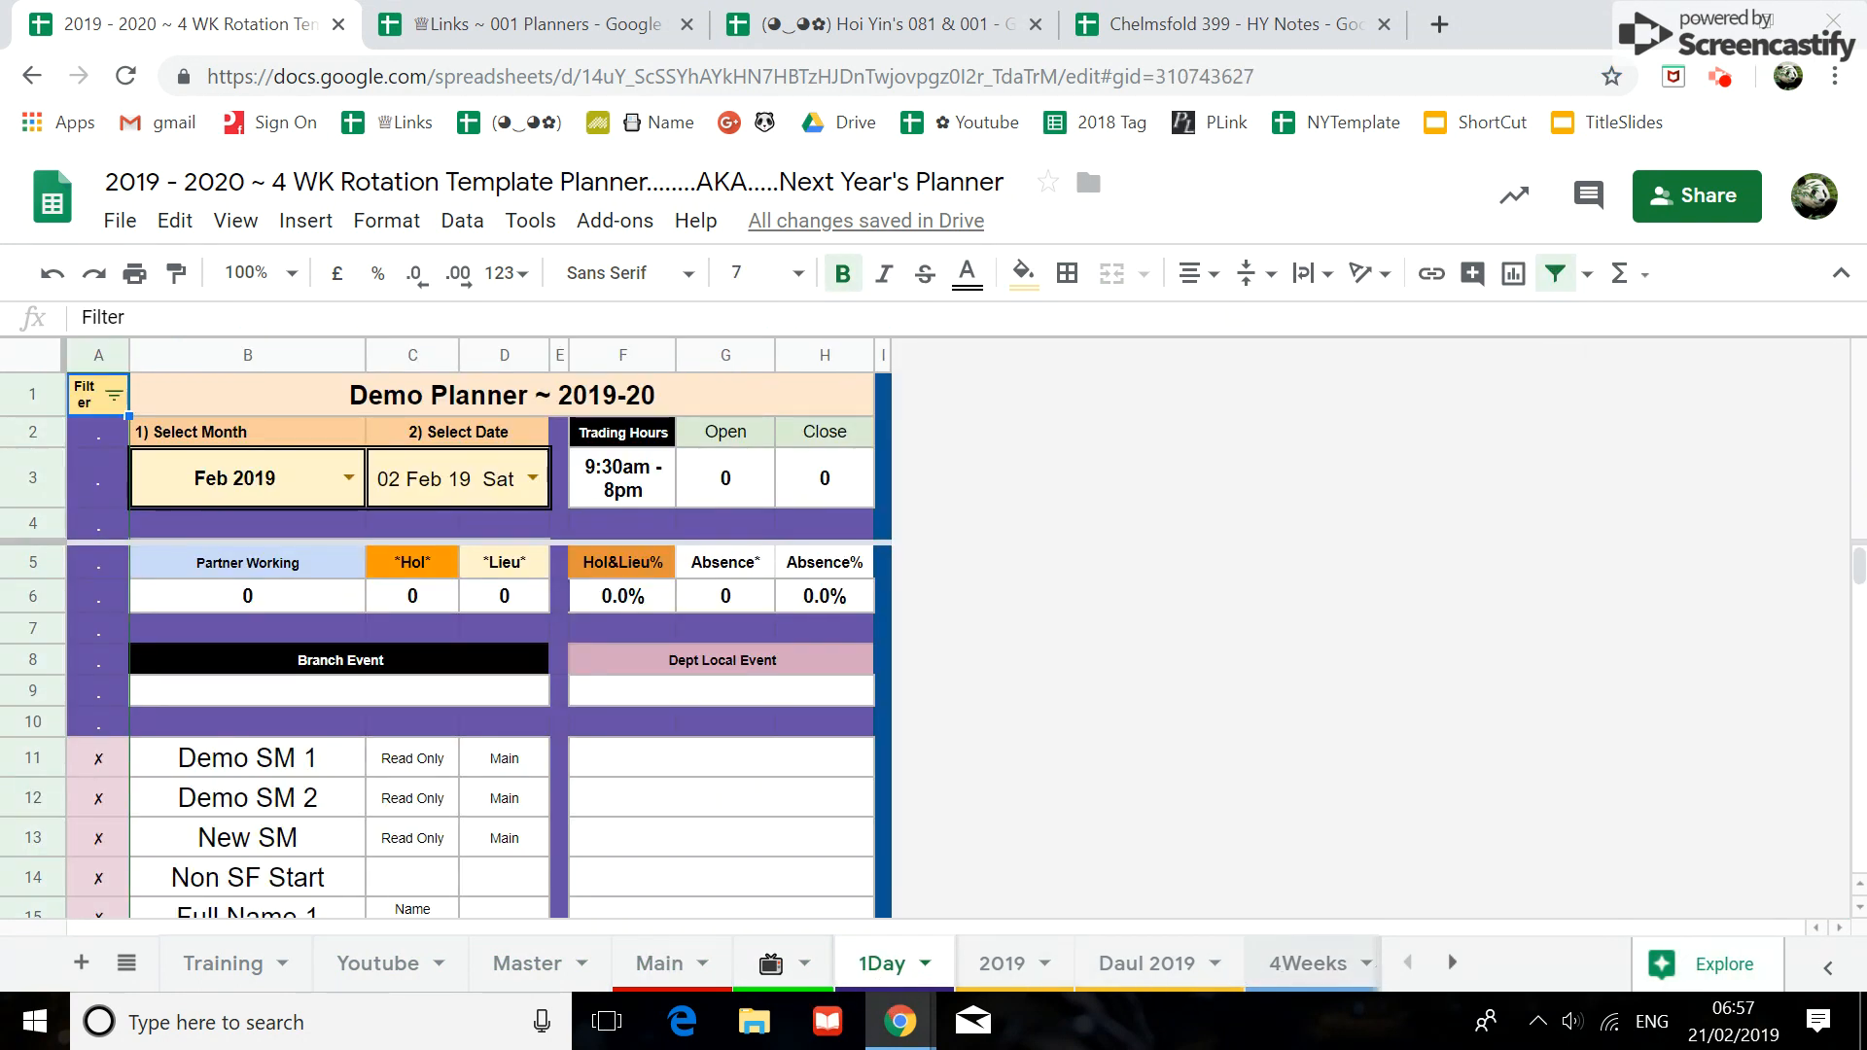
click(1452, 965)
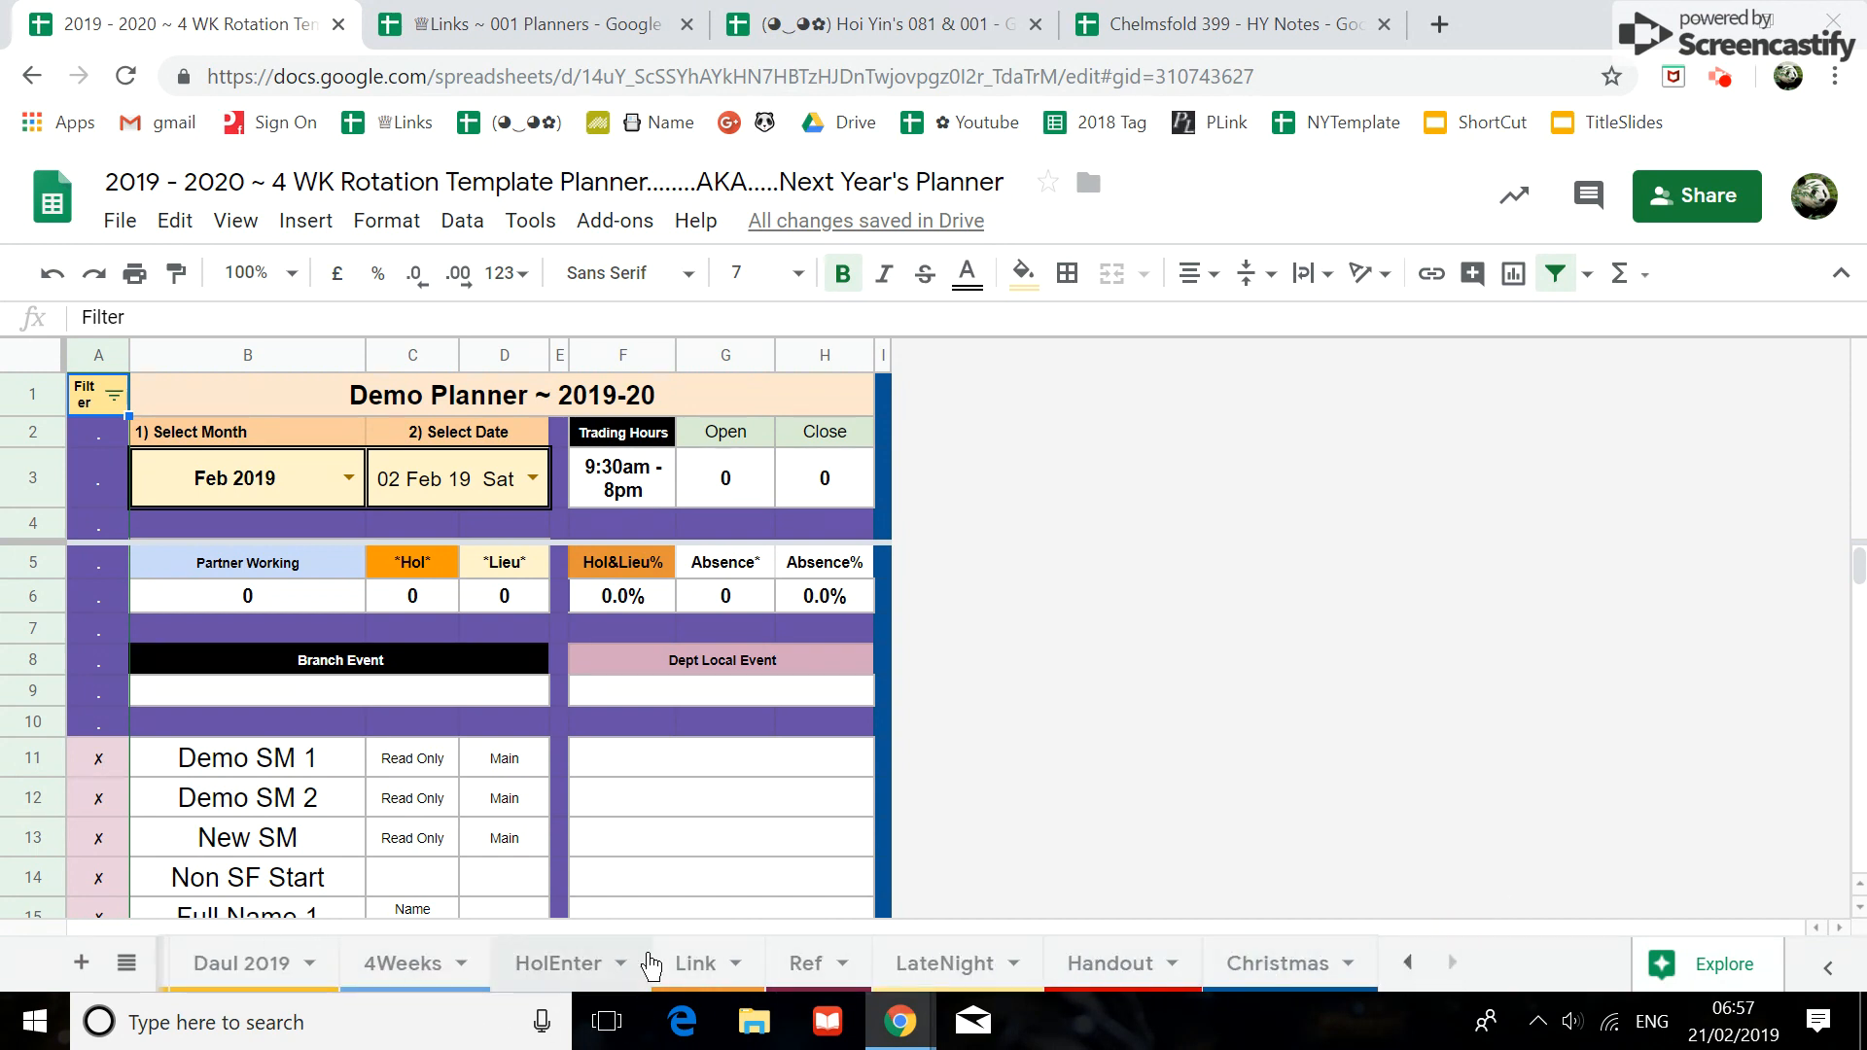
click(1407, 963)
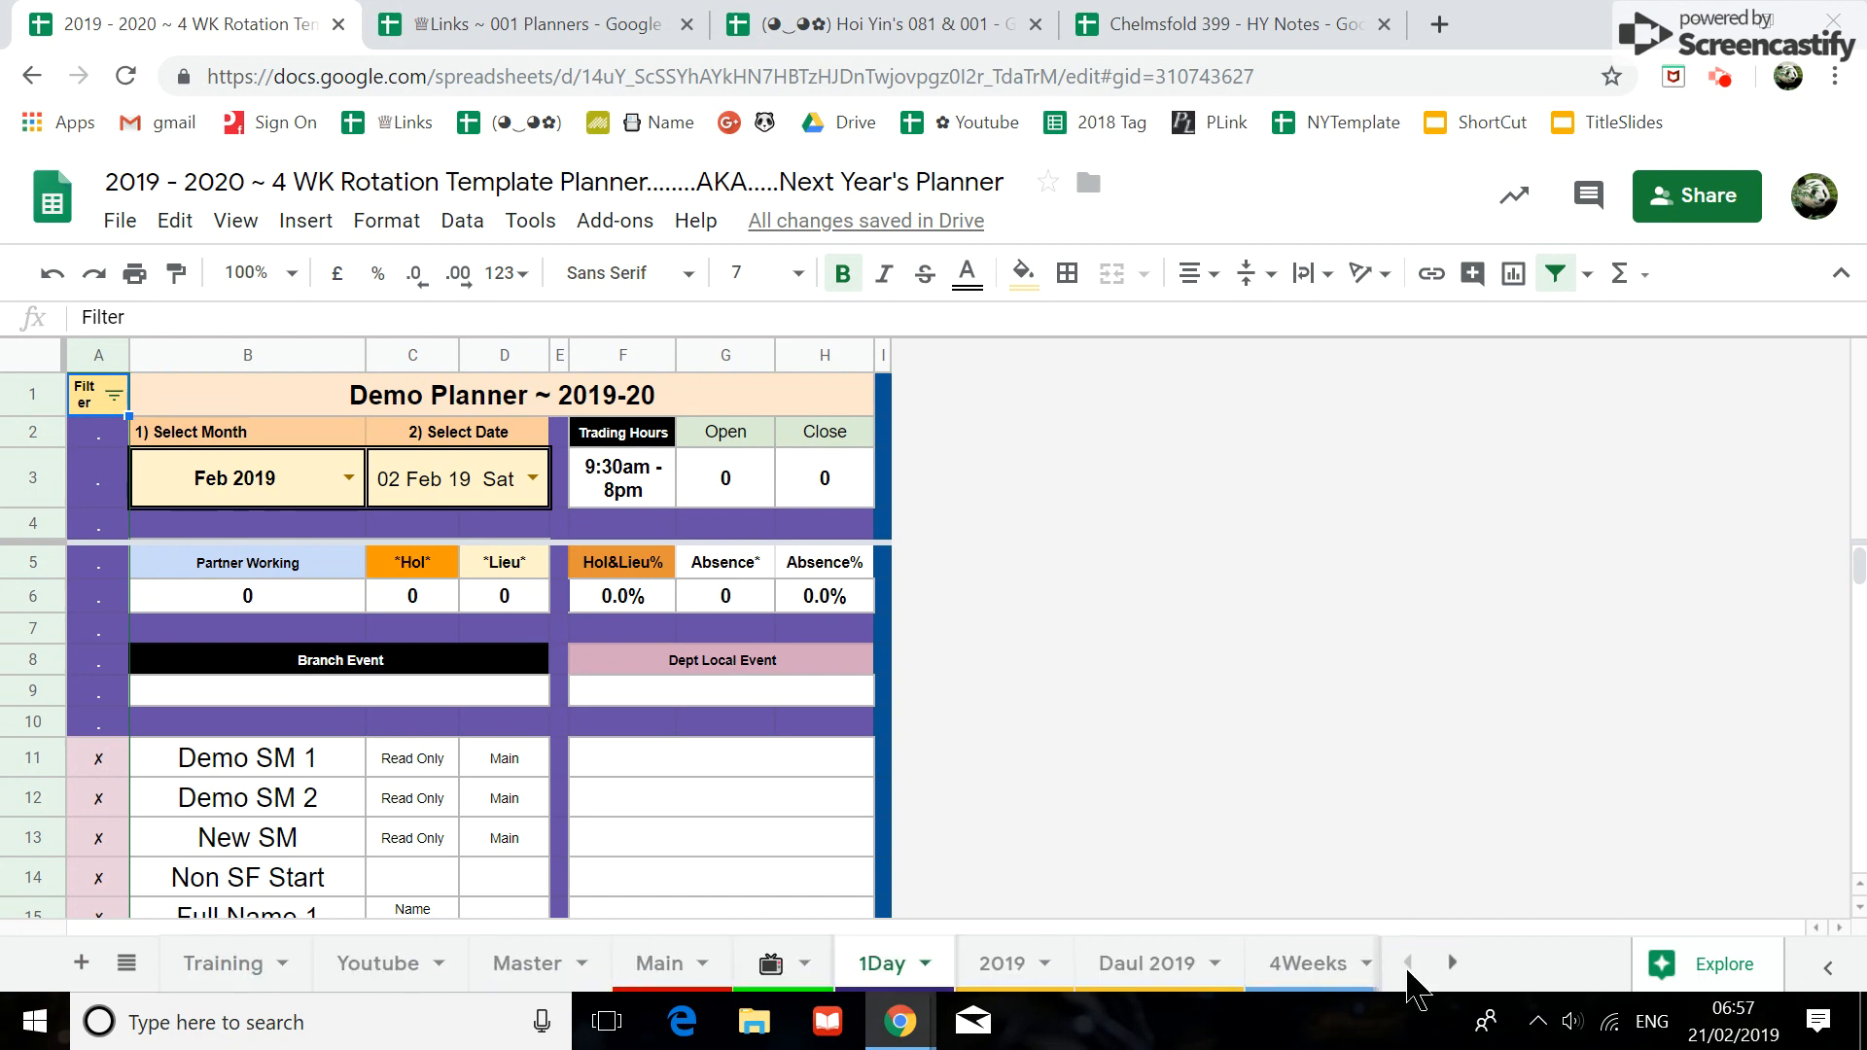
click(1452, 965)
click(1409, 965)
Hide the Christmas sheet at the end of the planner workbook
click(1452, 965)
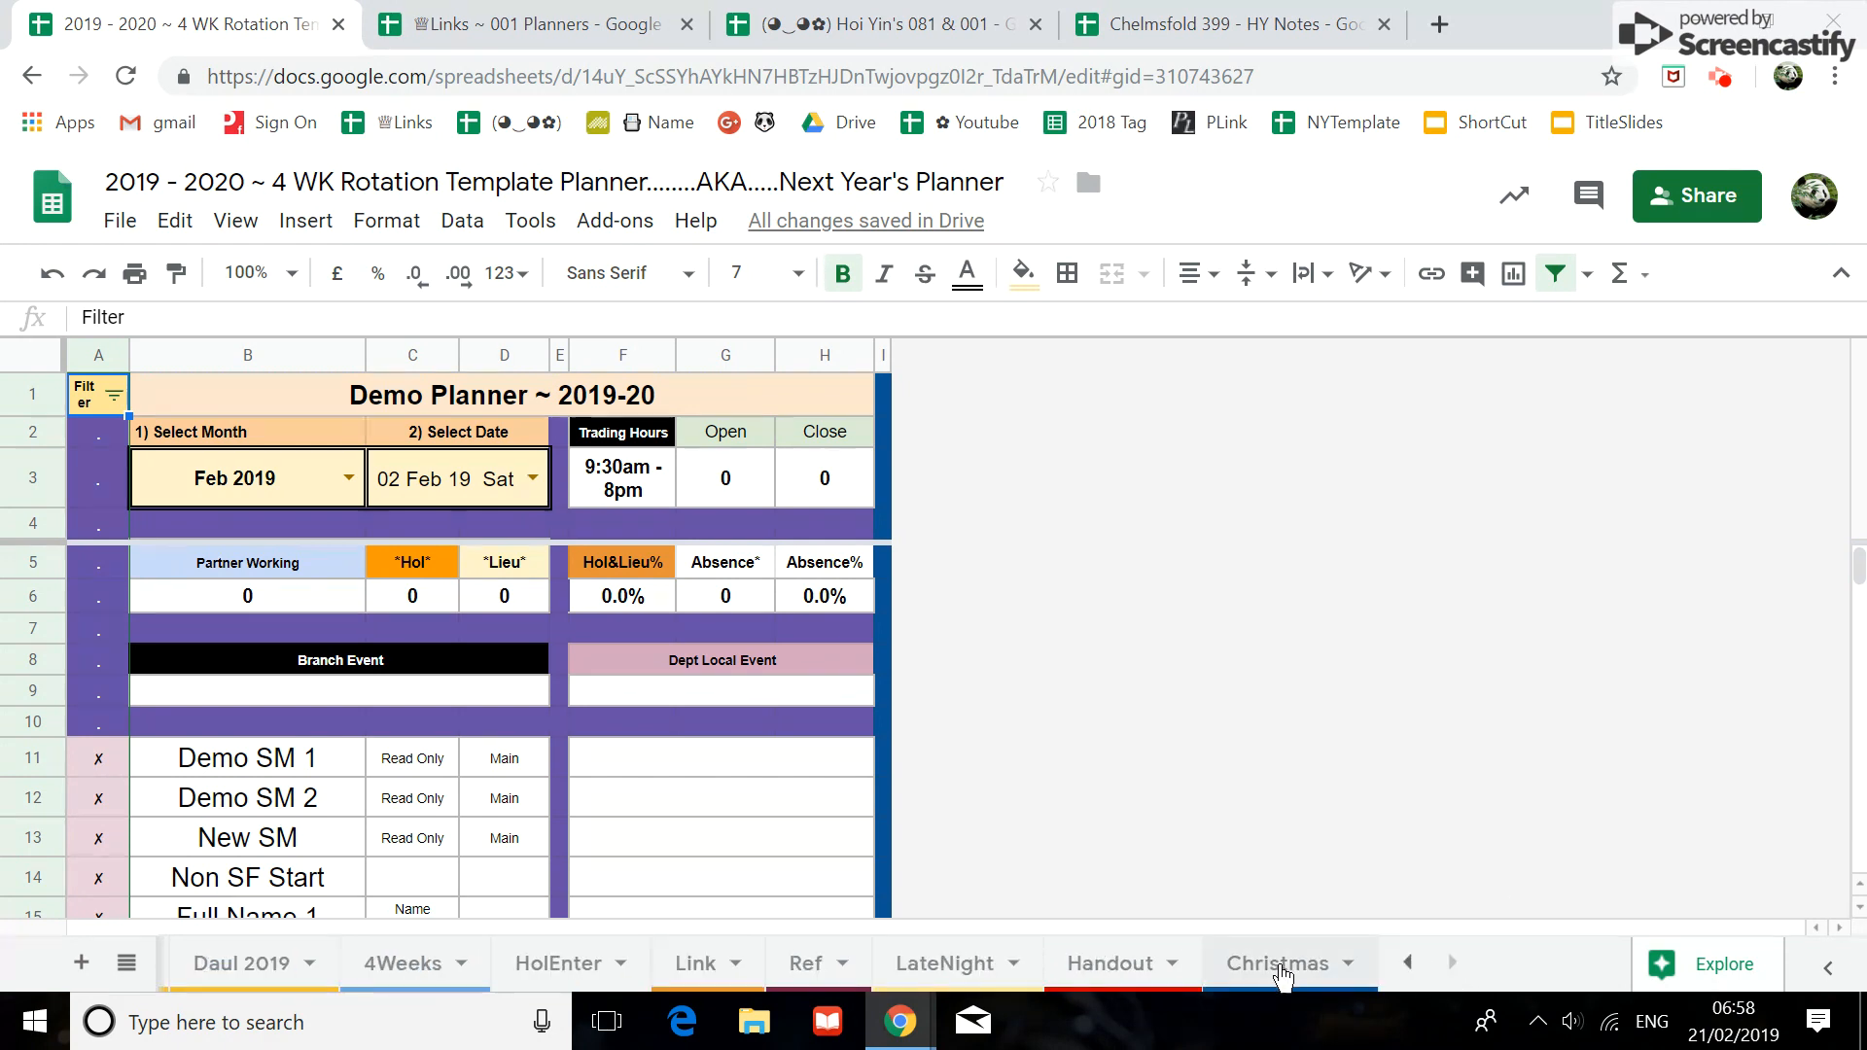
right_click(1284, 968)
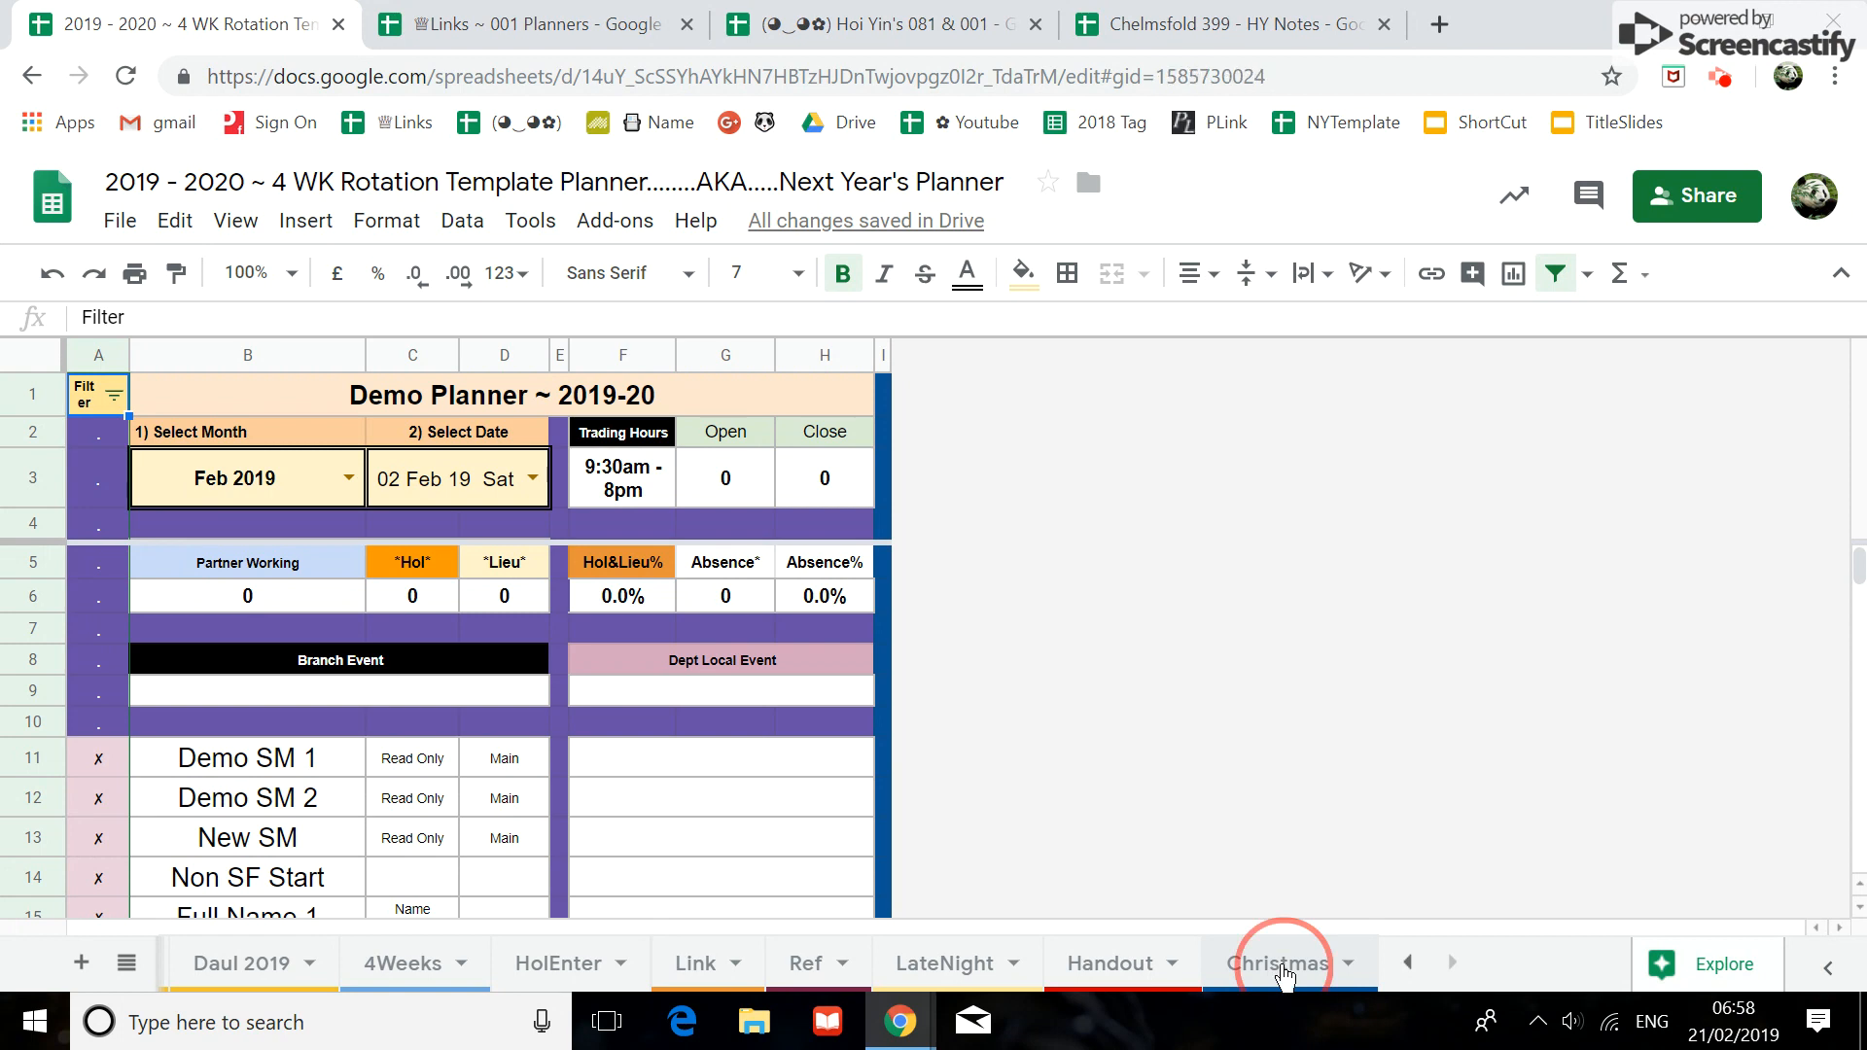
click(1259, 736)
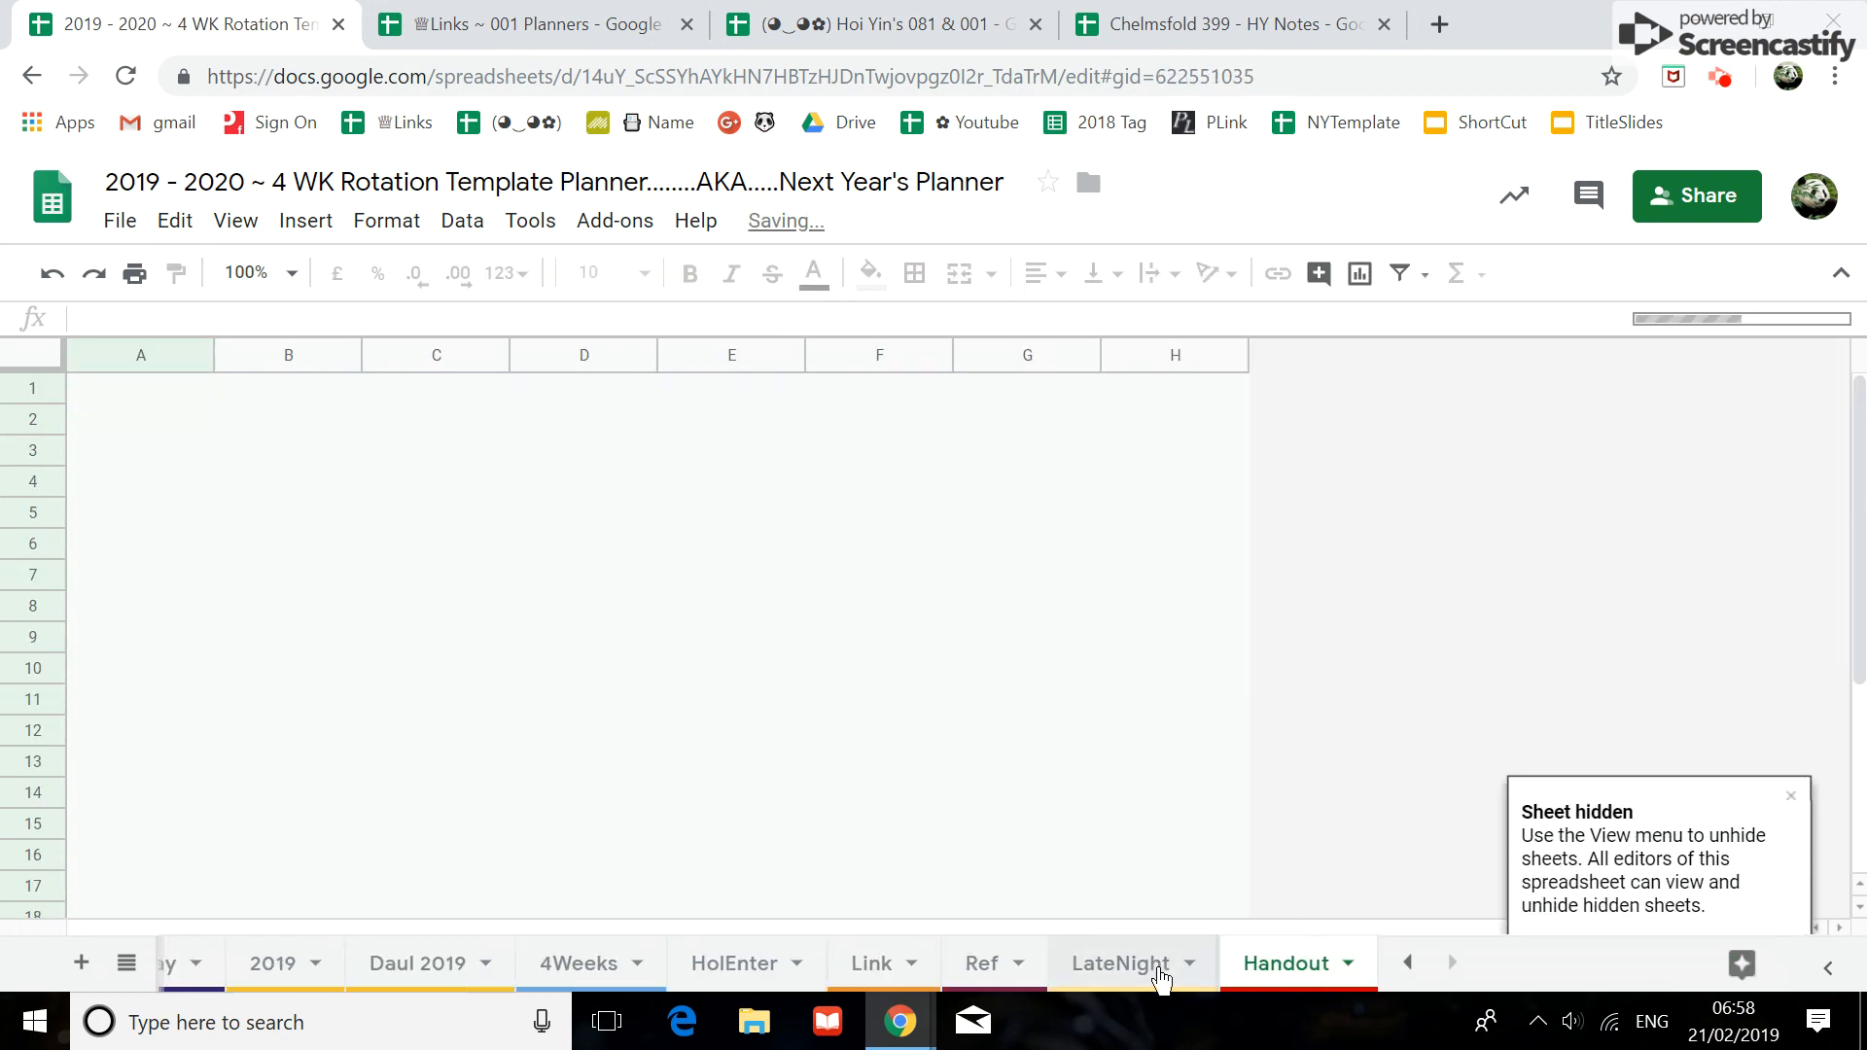
Hide the LateNight sheet
click(1155, 976)
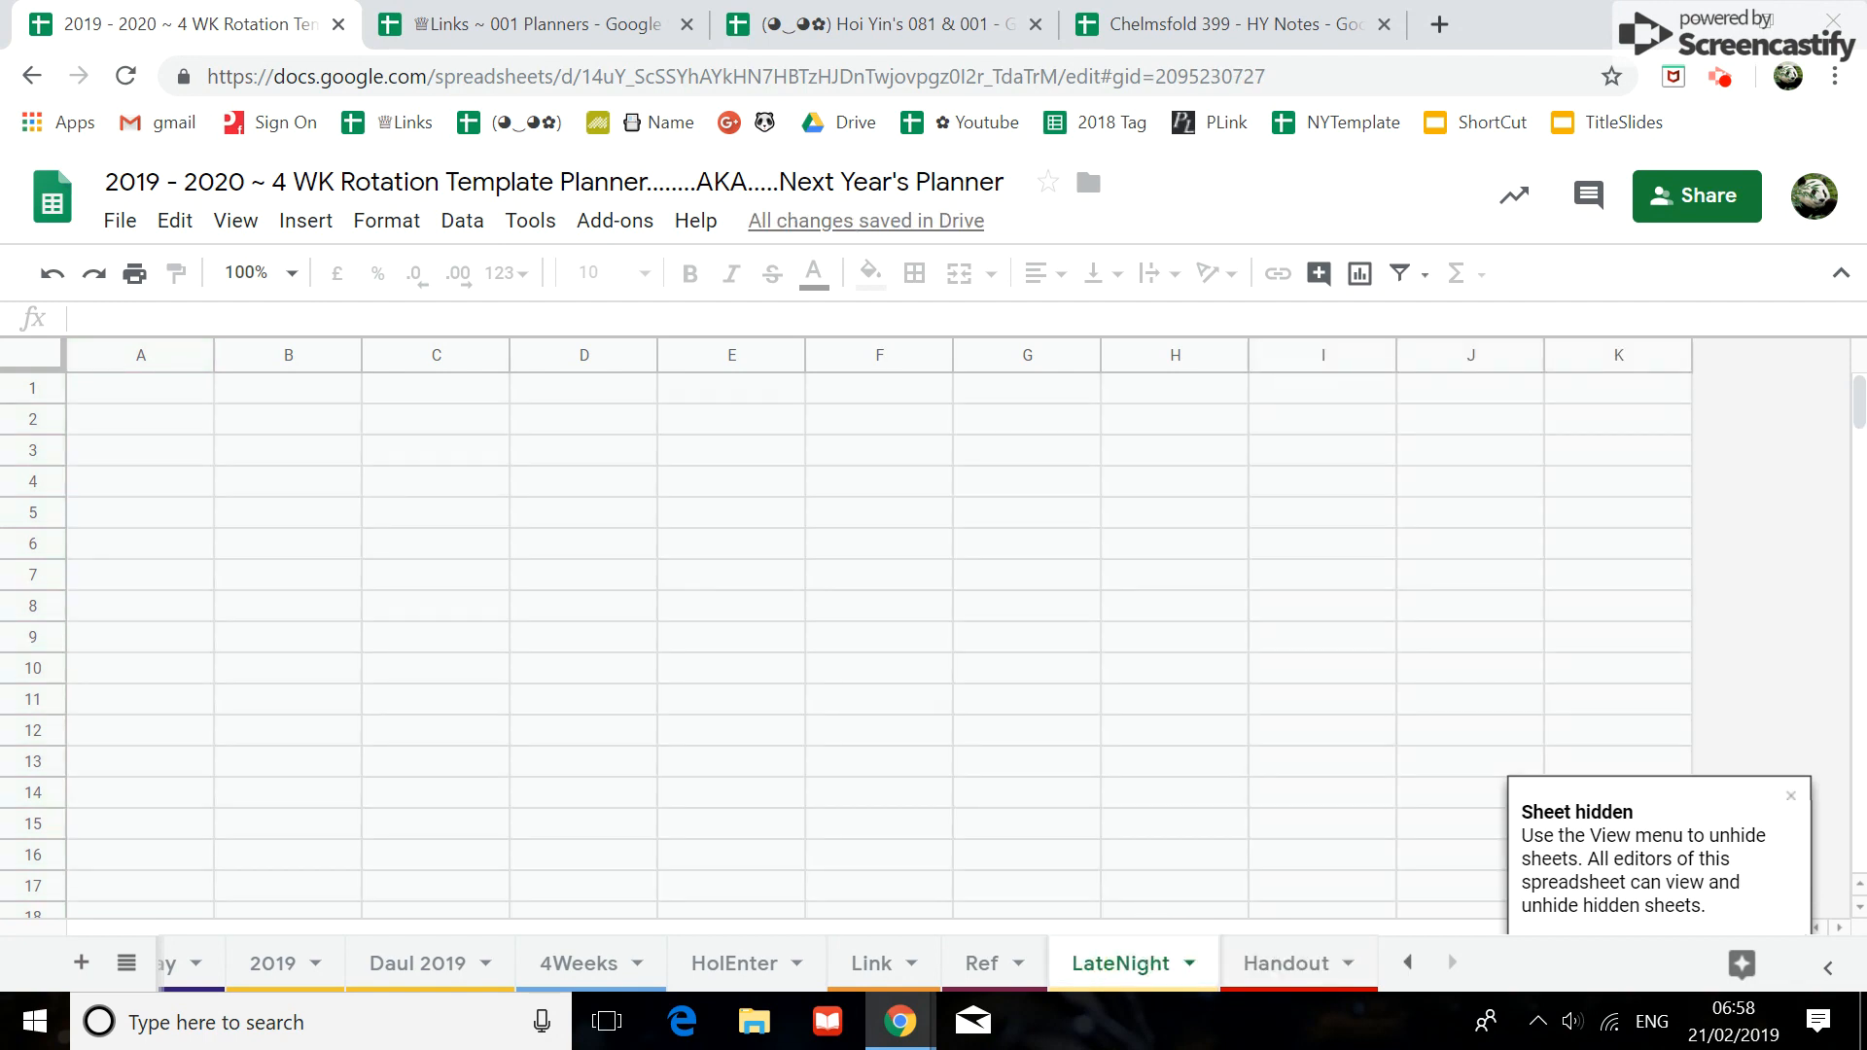
right_click(1155, 967)
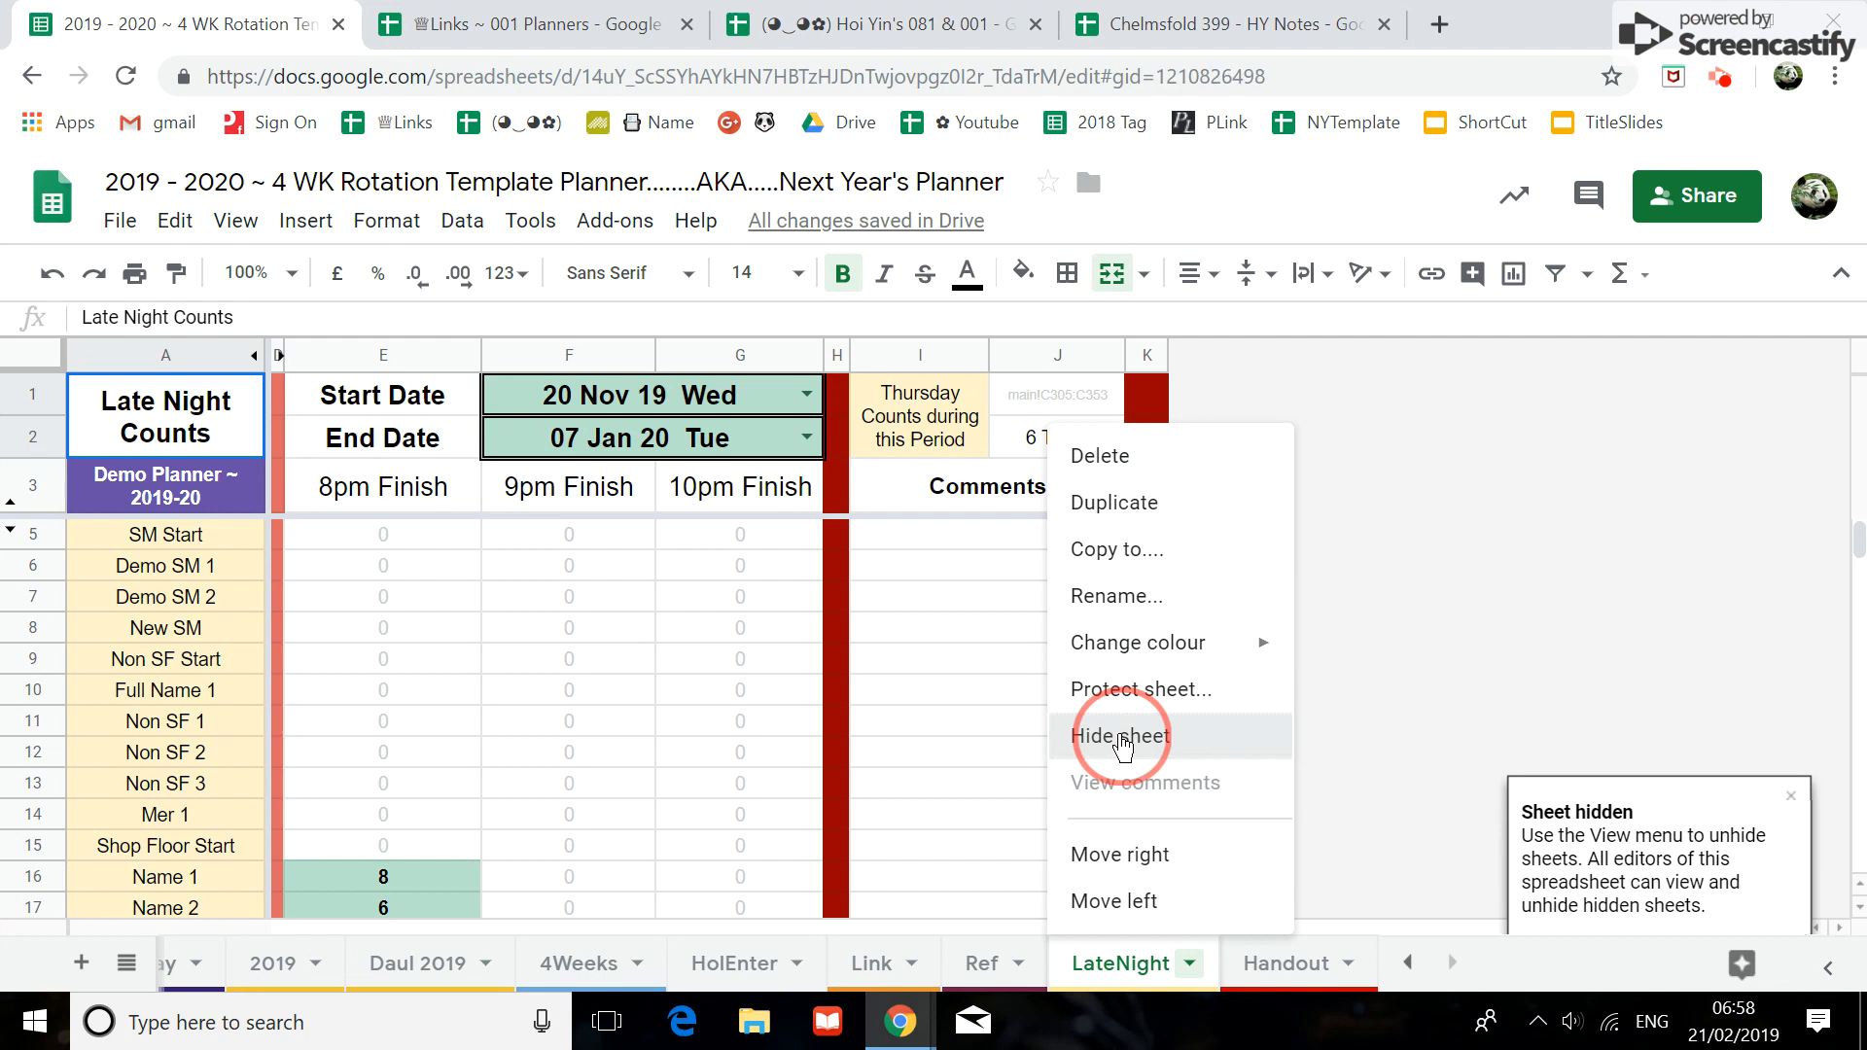
click(1123, 741)
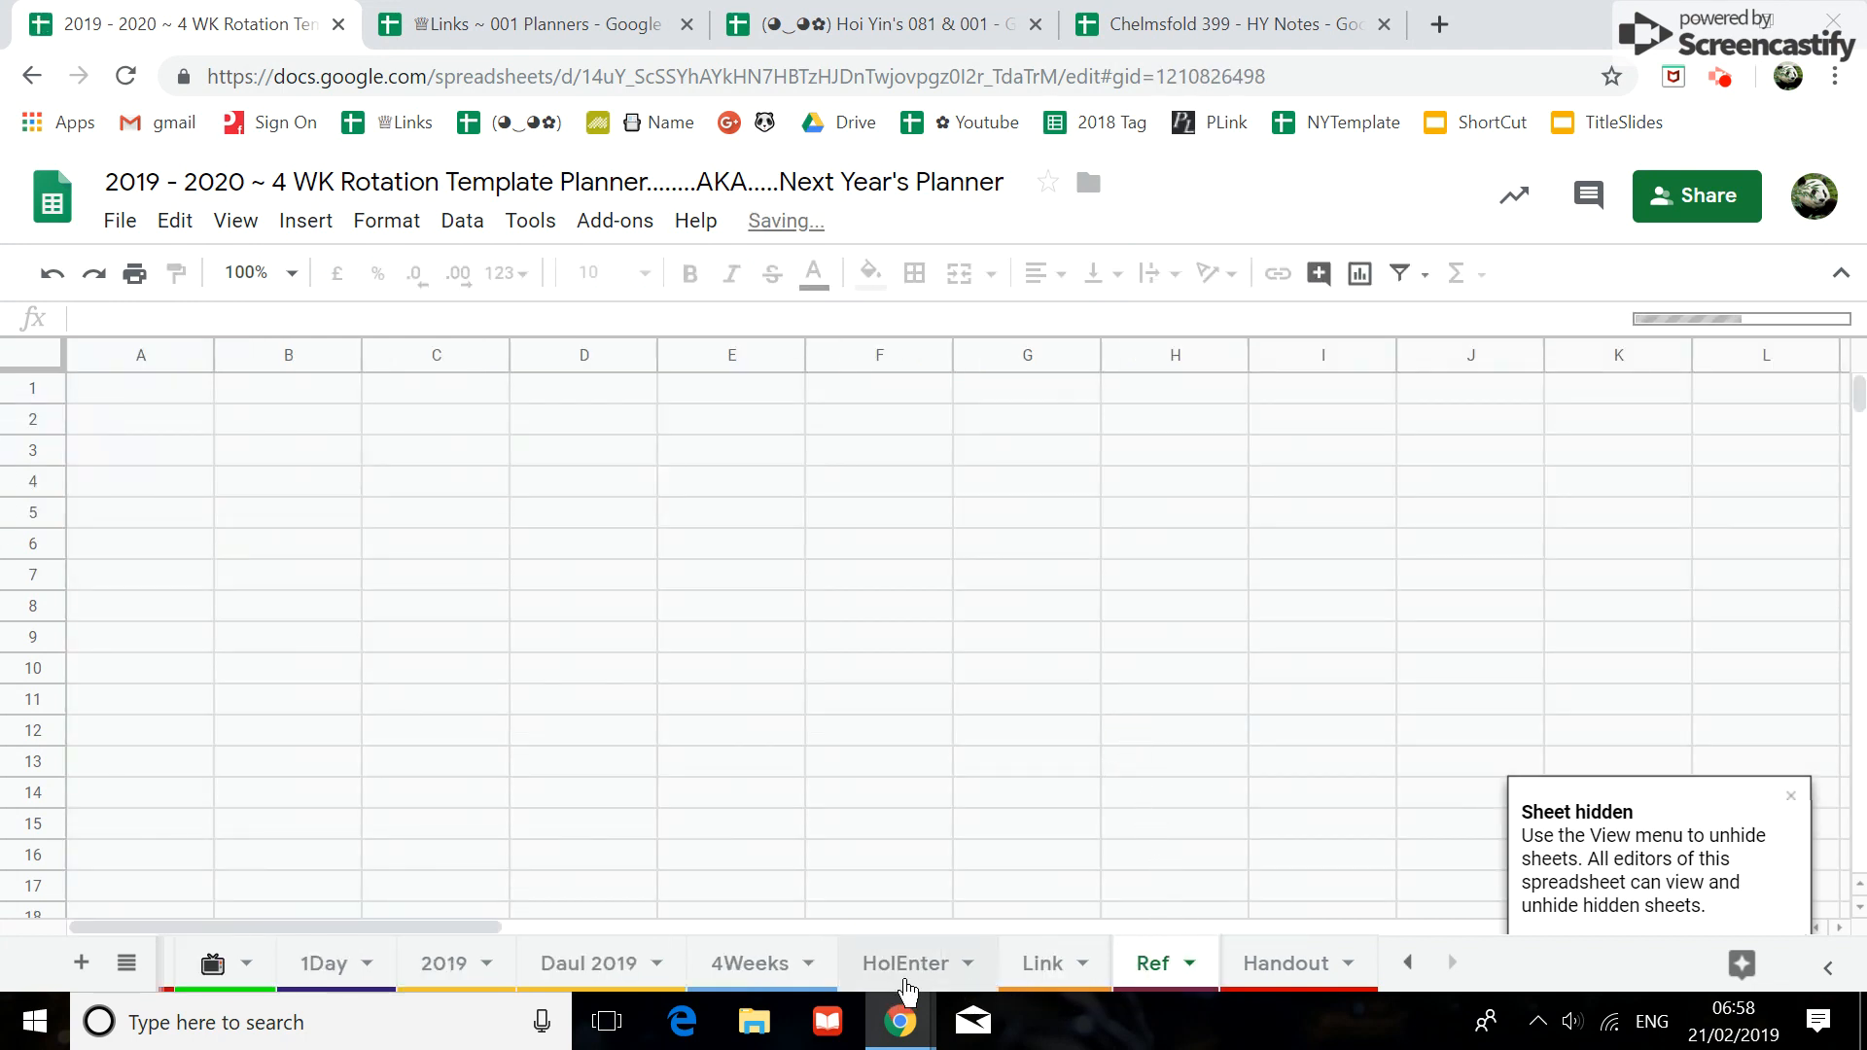
Hide the HolEnter sheet located between 4Weeks and Link
click(914, 982)
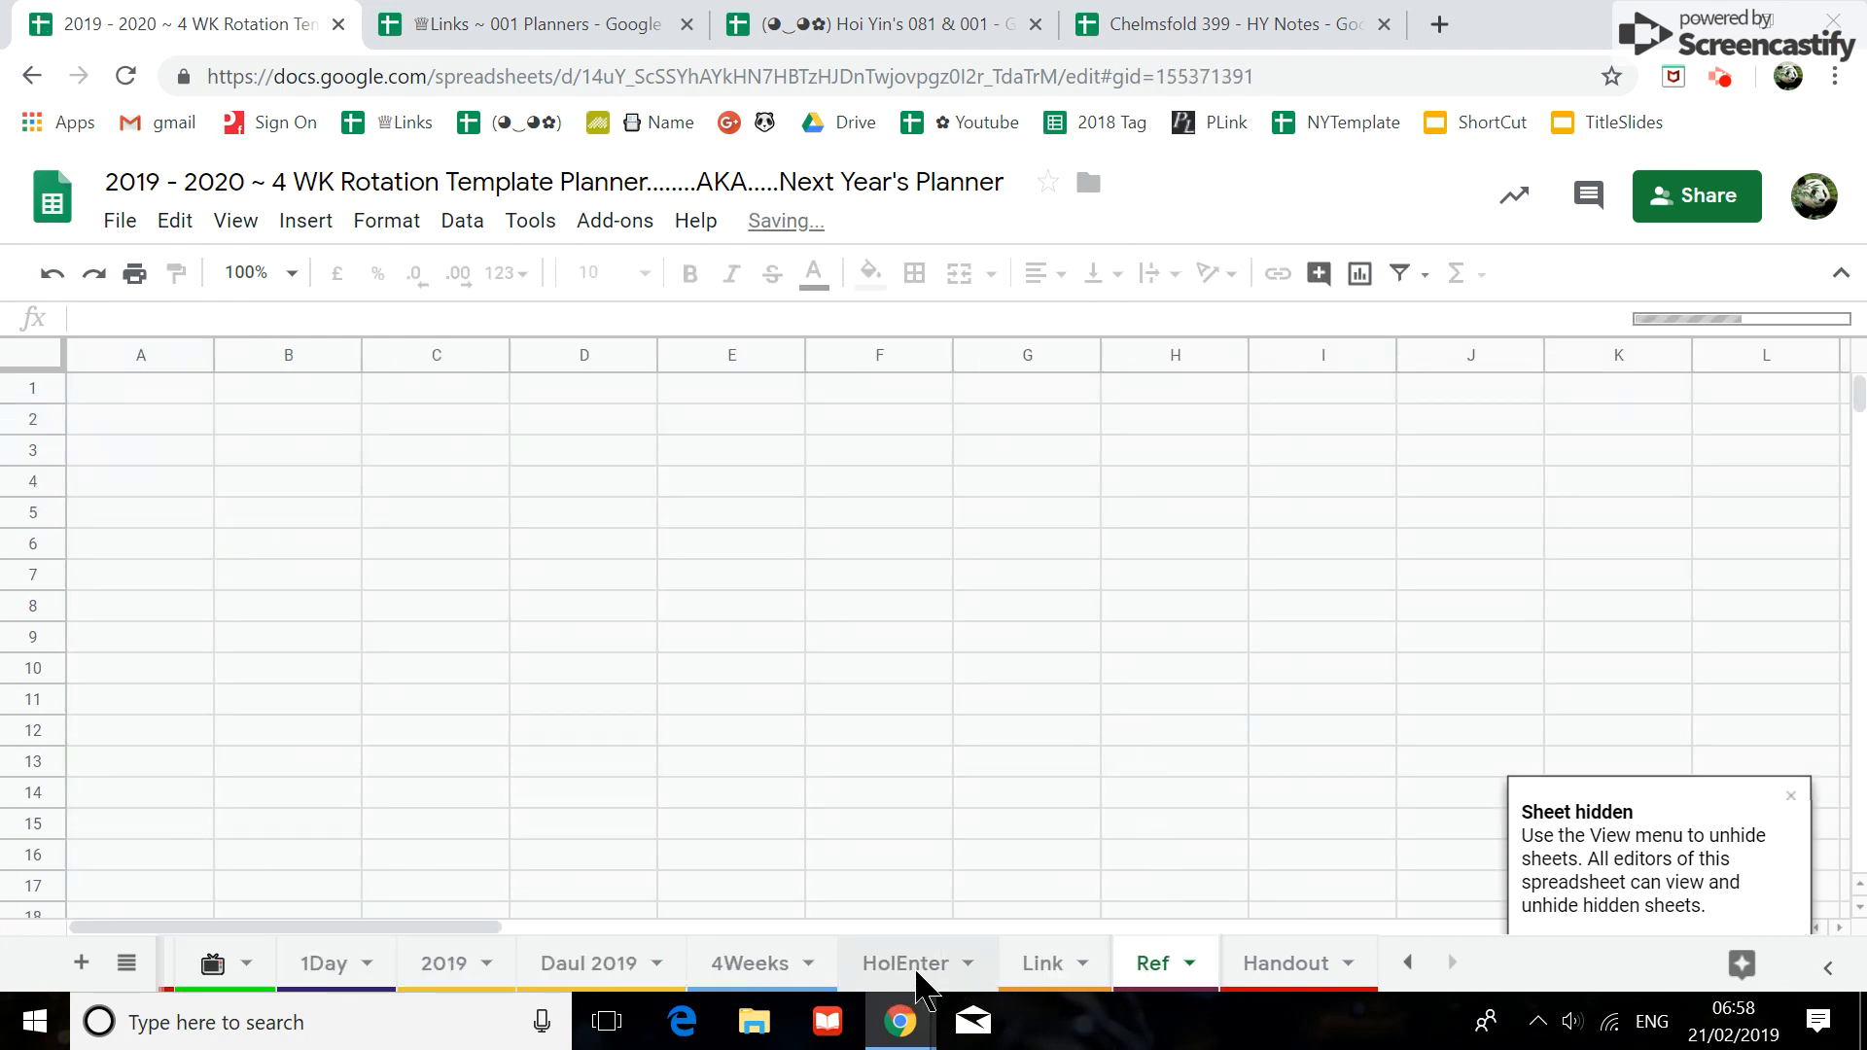
right_click(912, 968)
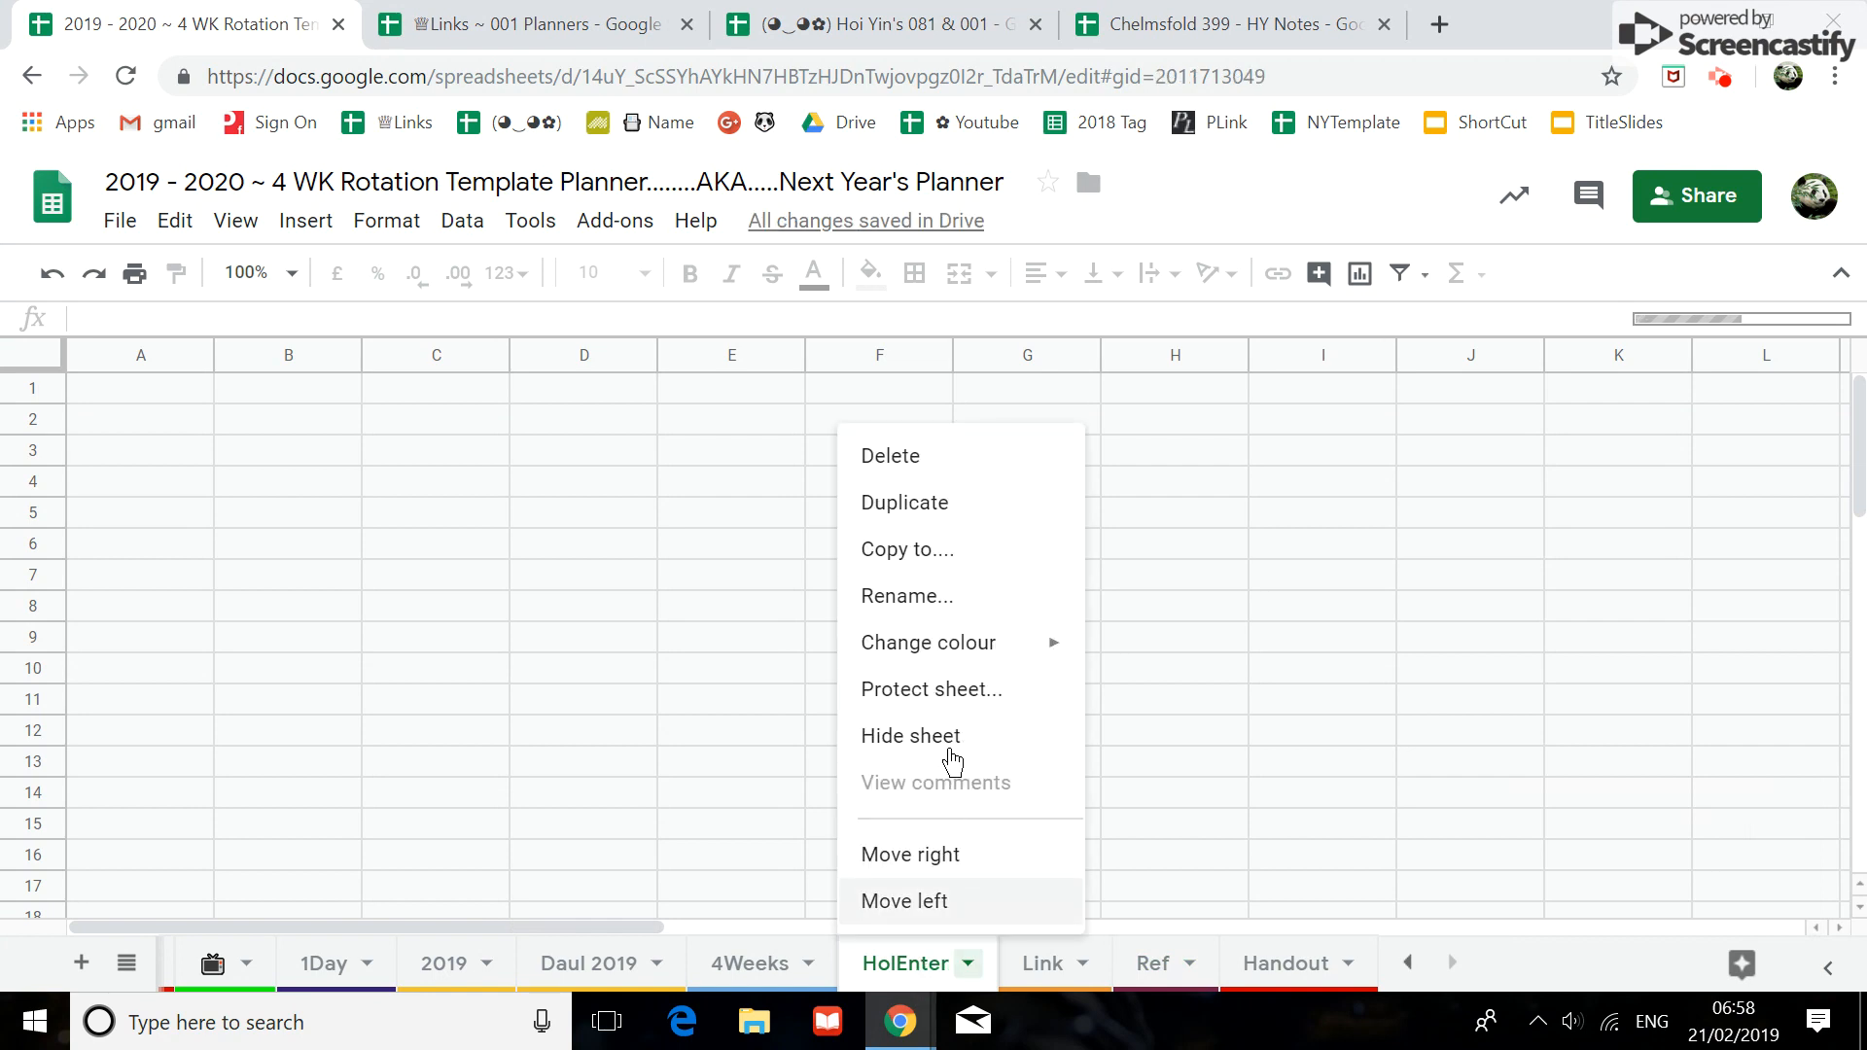
click(953, 753)
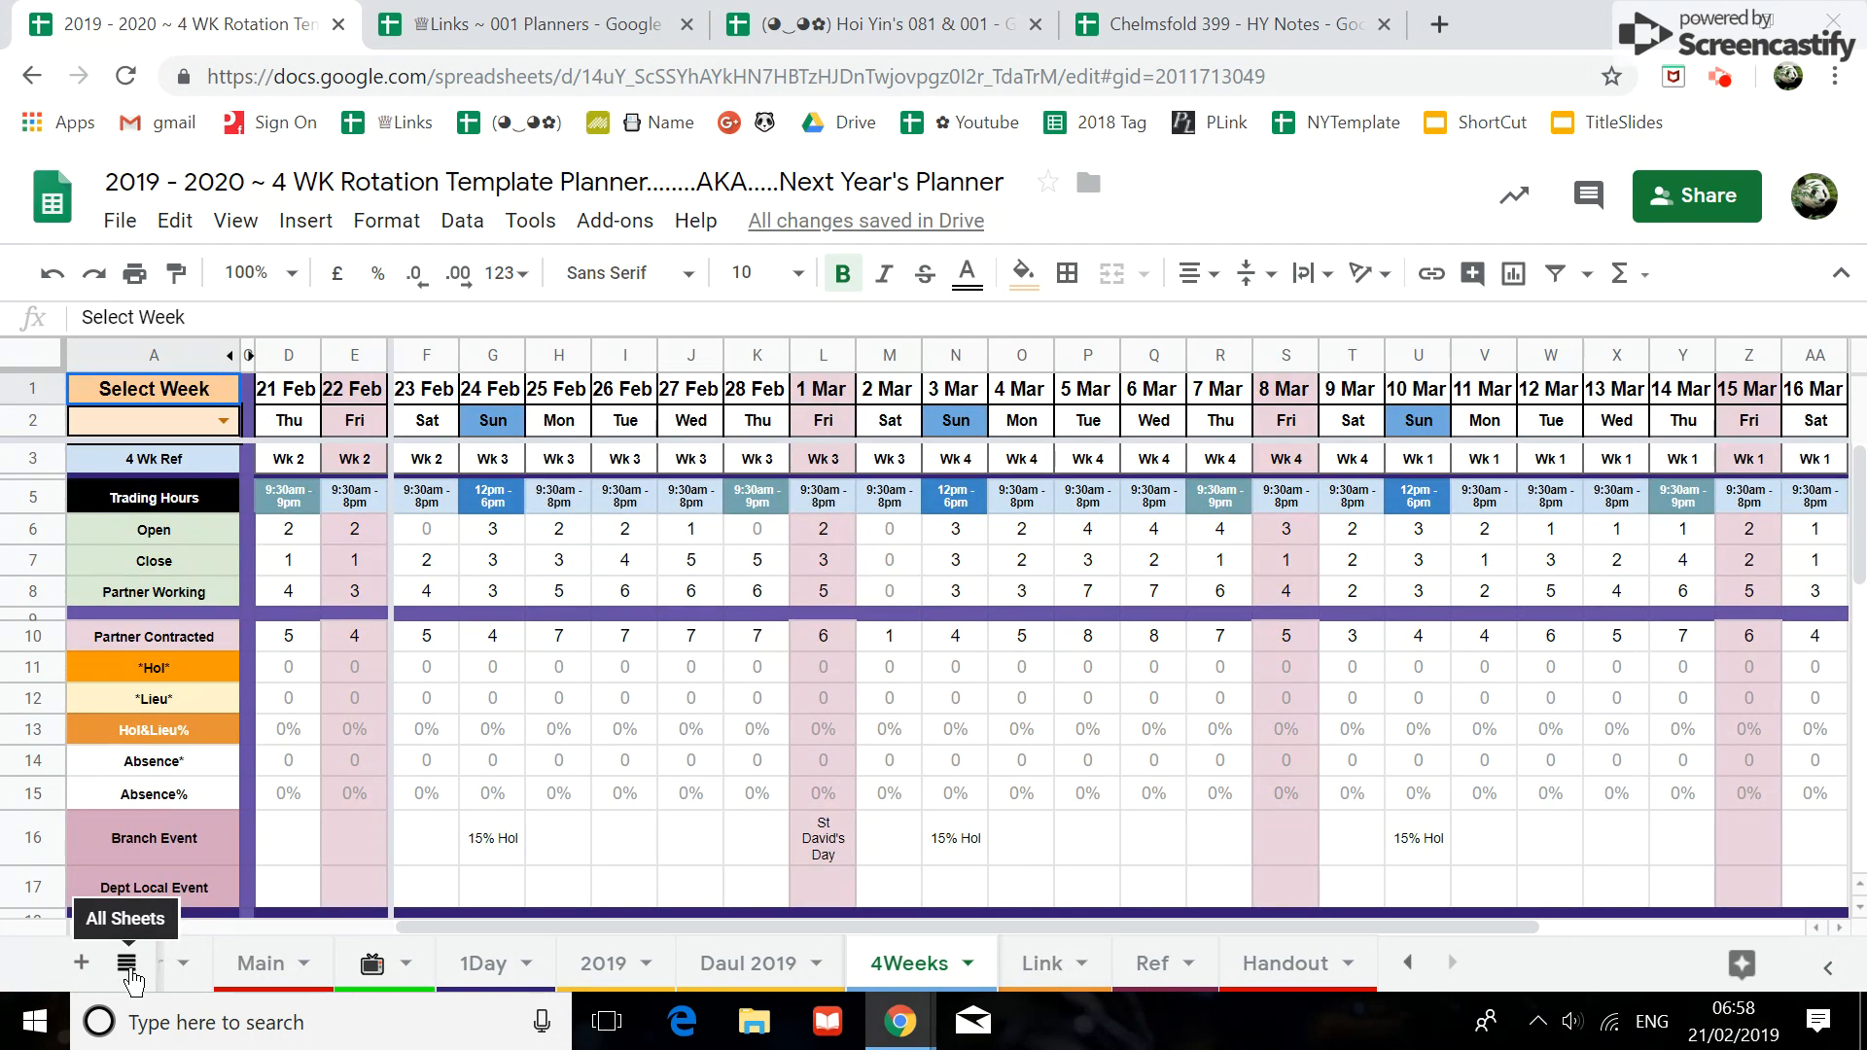
Try the spreadsheet zoom at 150% on the 4Weeks sheet and reduce it to 50%
click(254, 273)
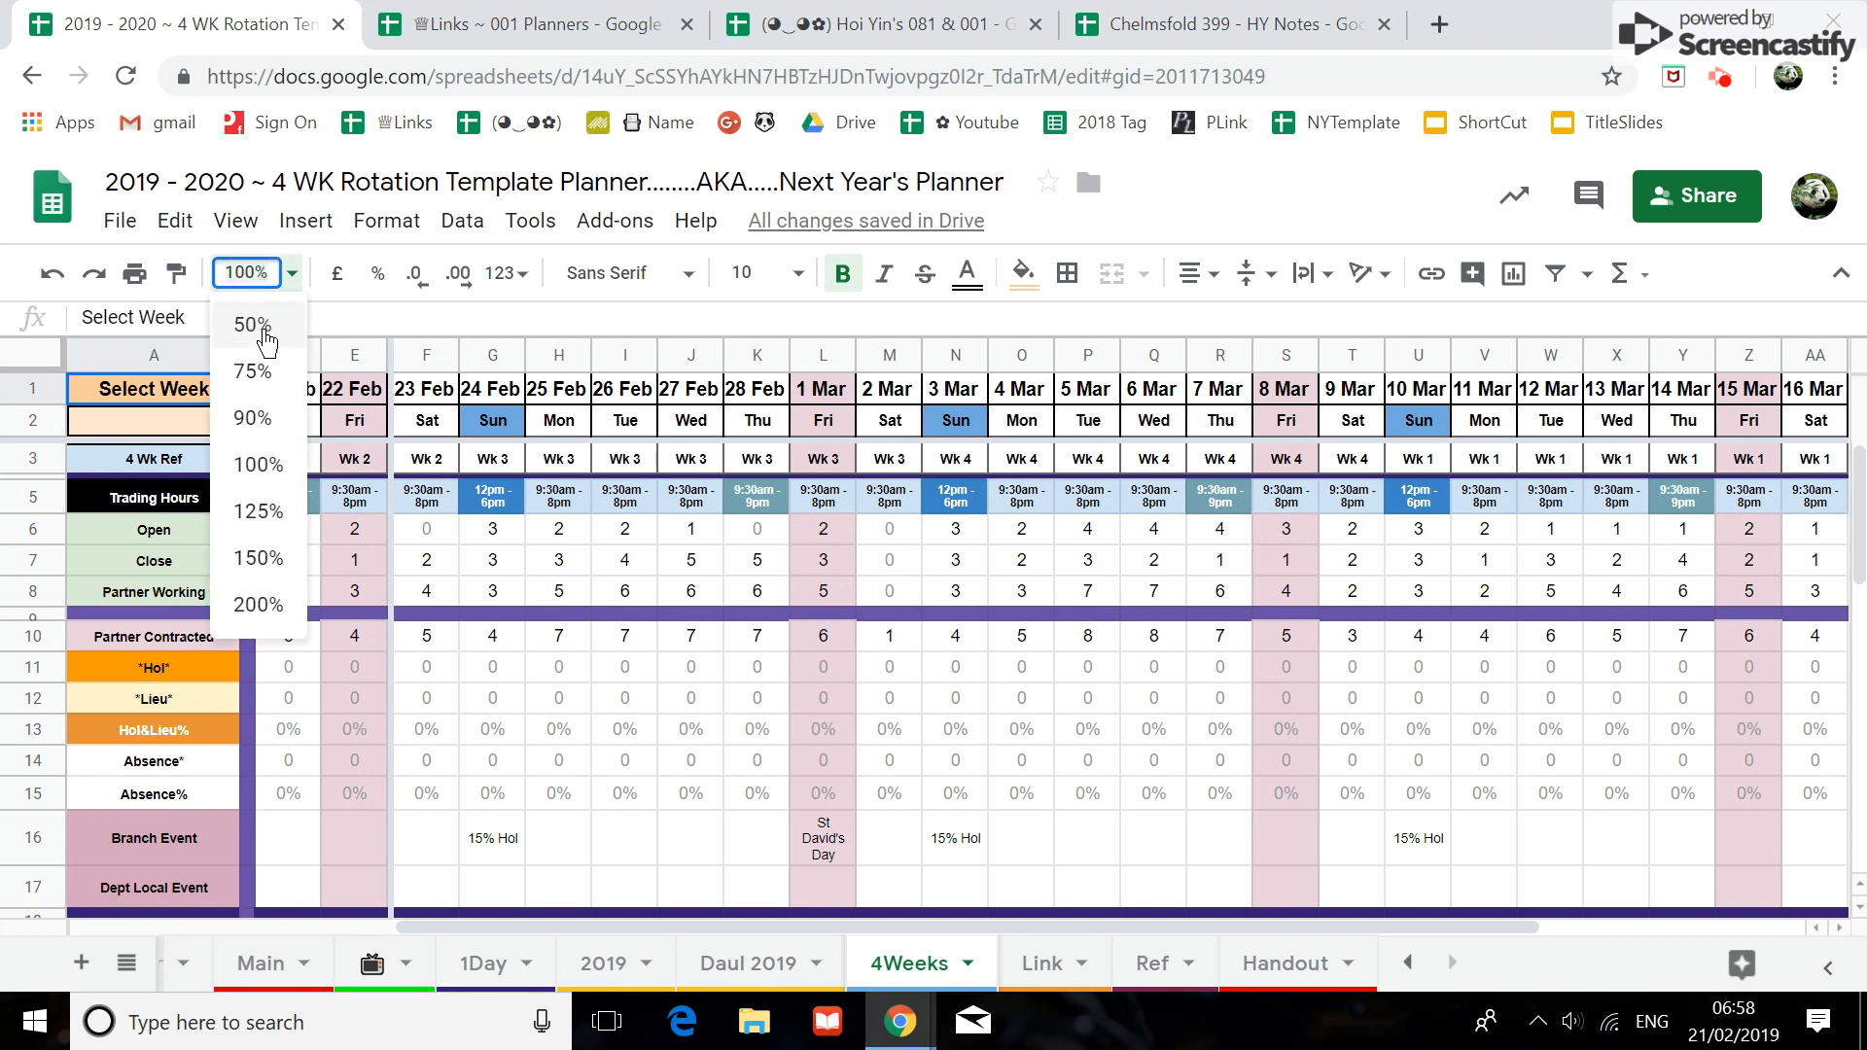
click(258, 557)
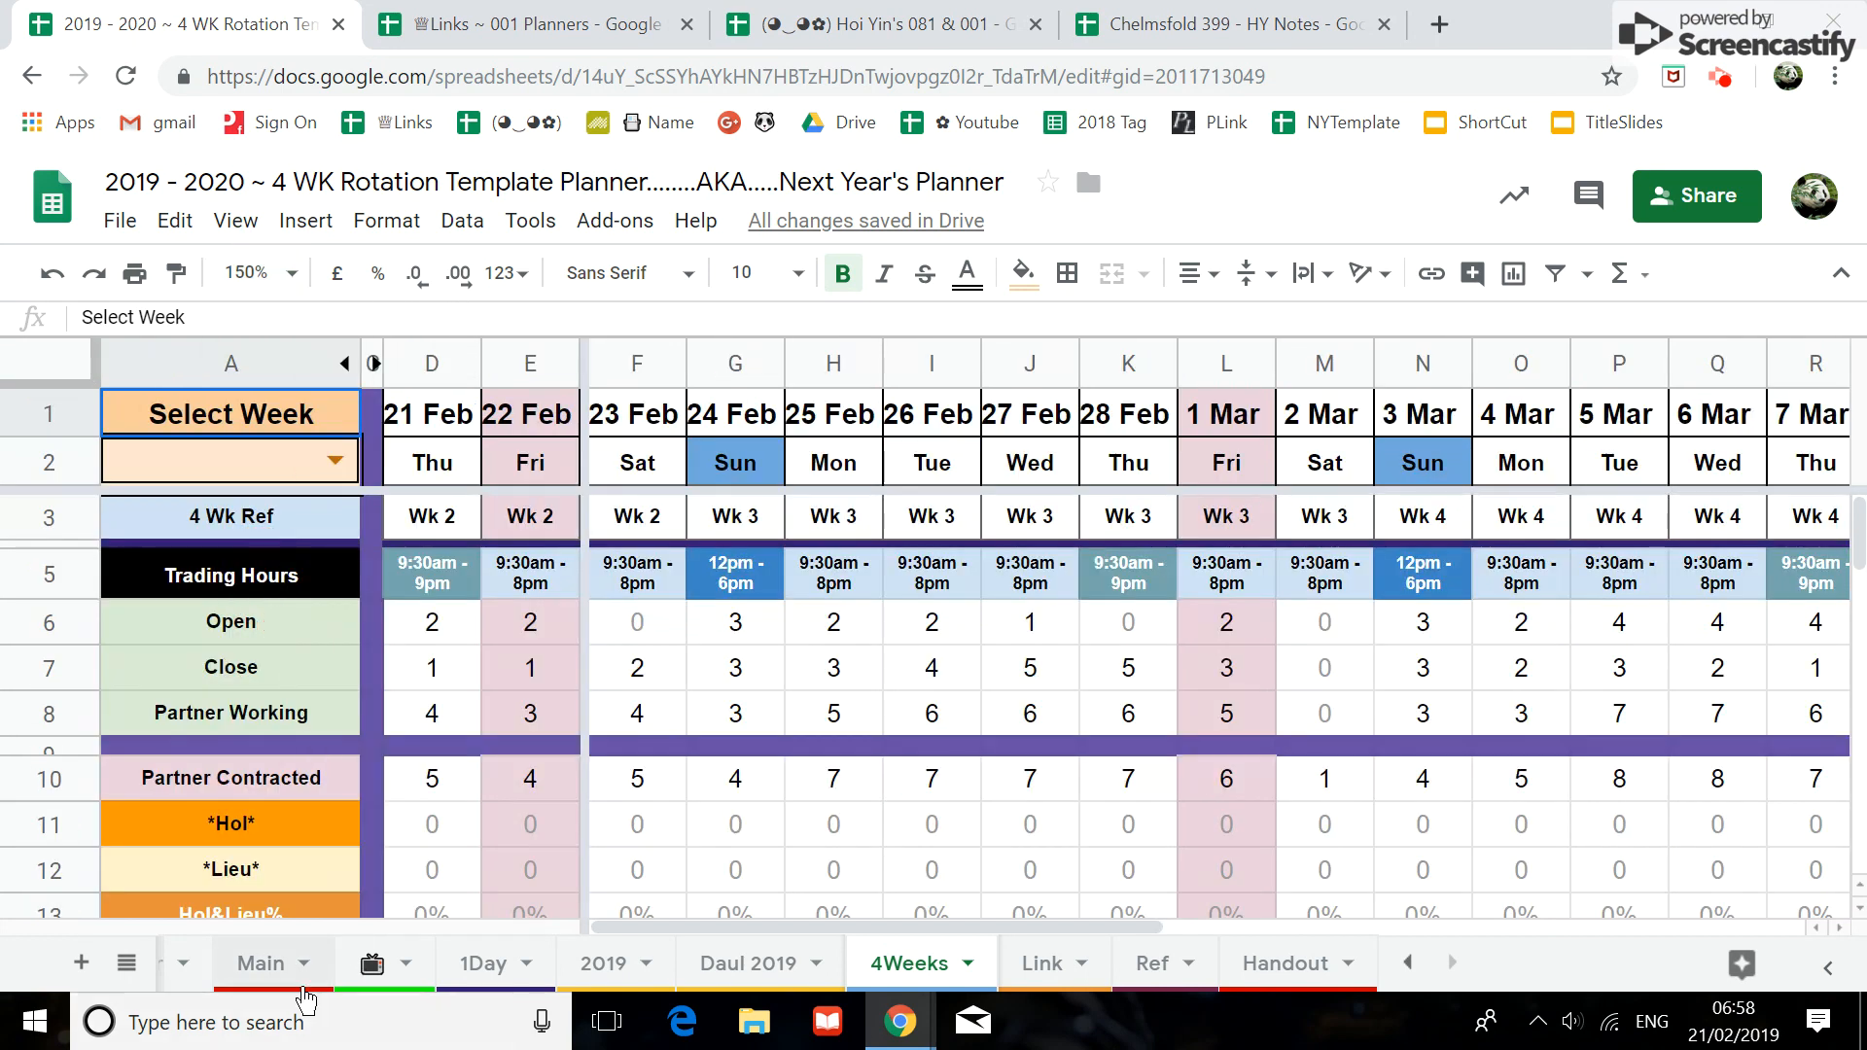
click(257, 273)
click(253, 324)
Examine the list of all sheets, including the hidden ones, with the browser page enlarged to 175%
click(1837, 77)
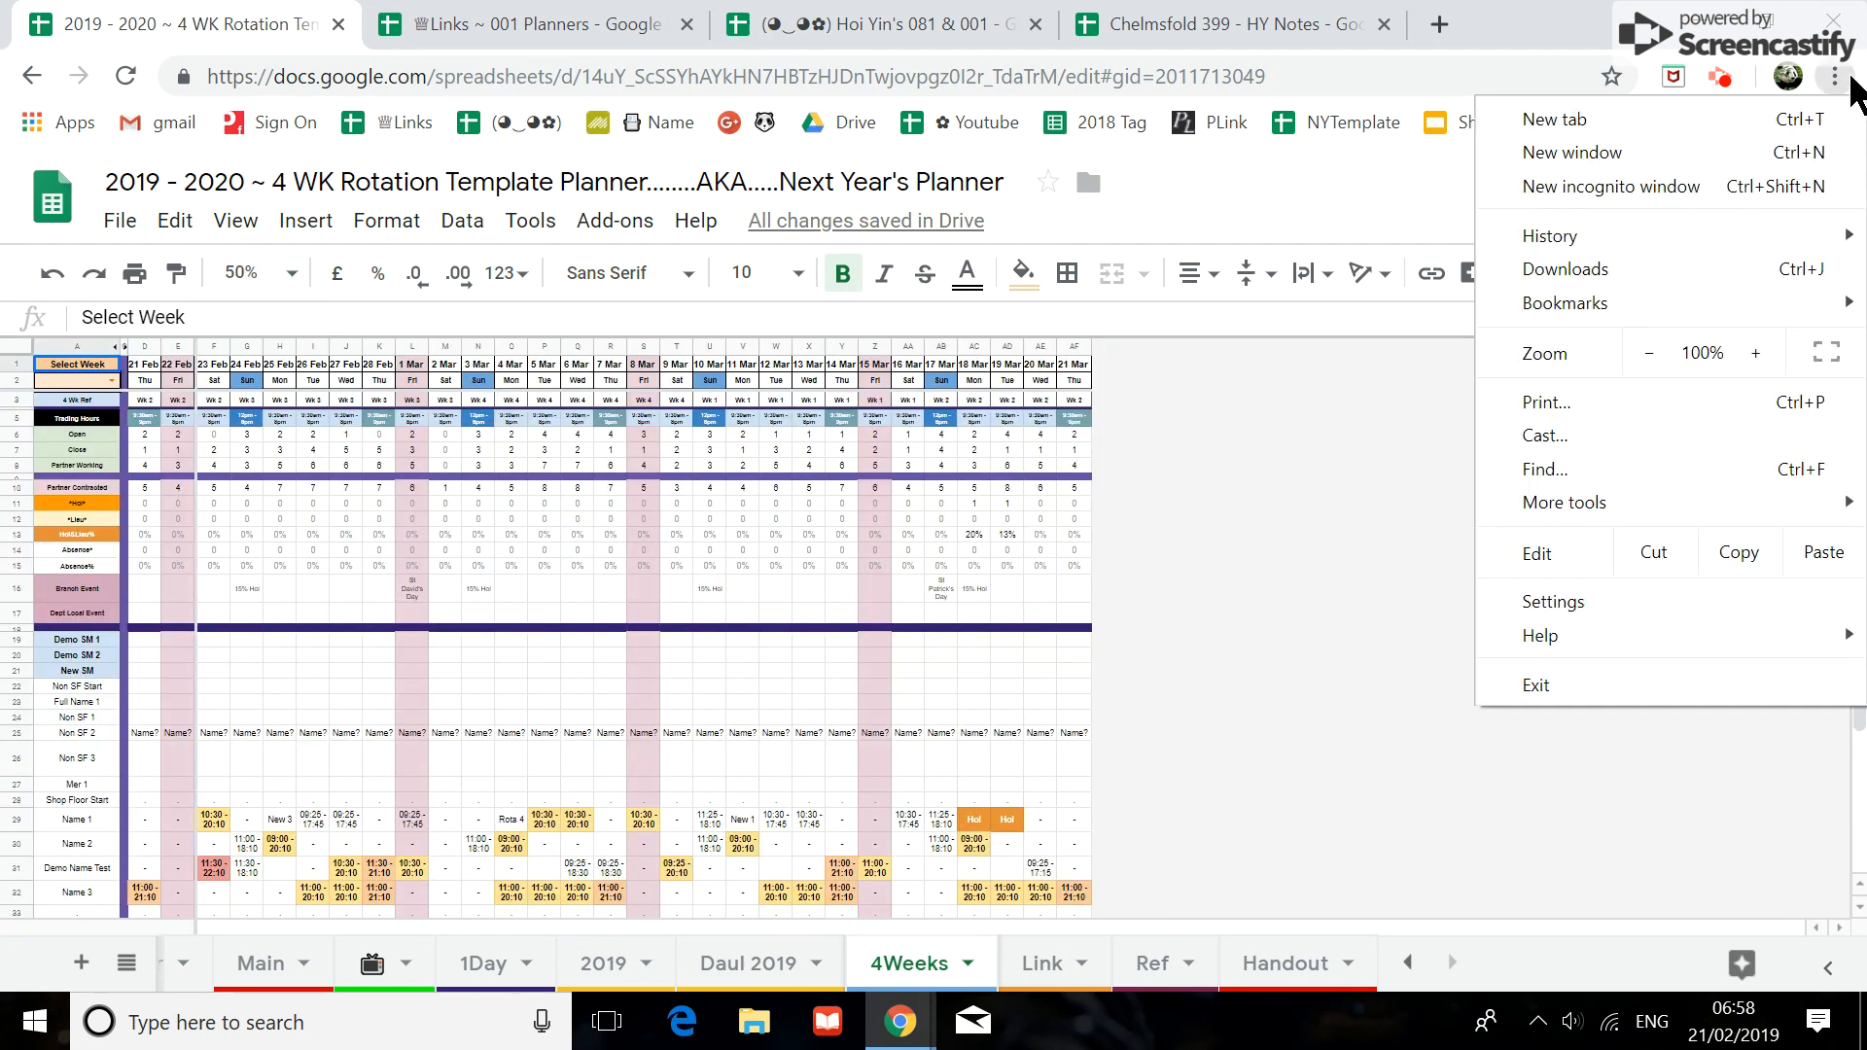
click(1756, 364)
click(1757, 354)
click(1757, 353)
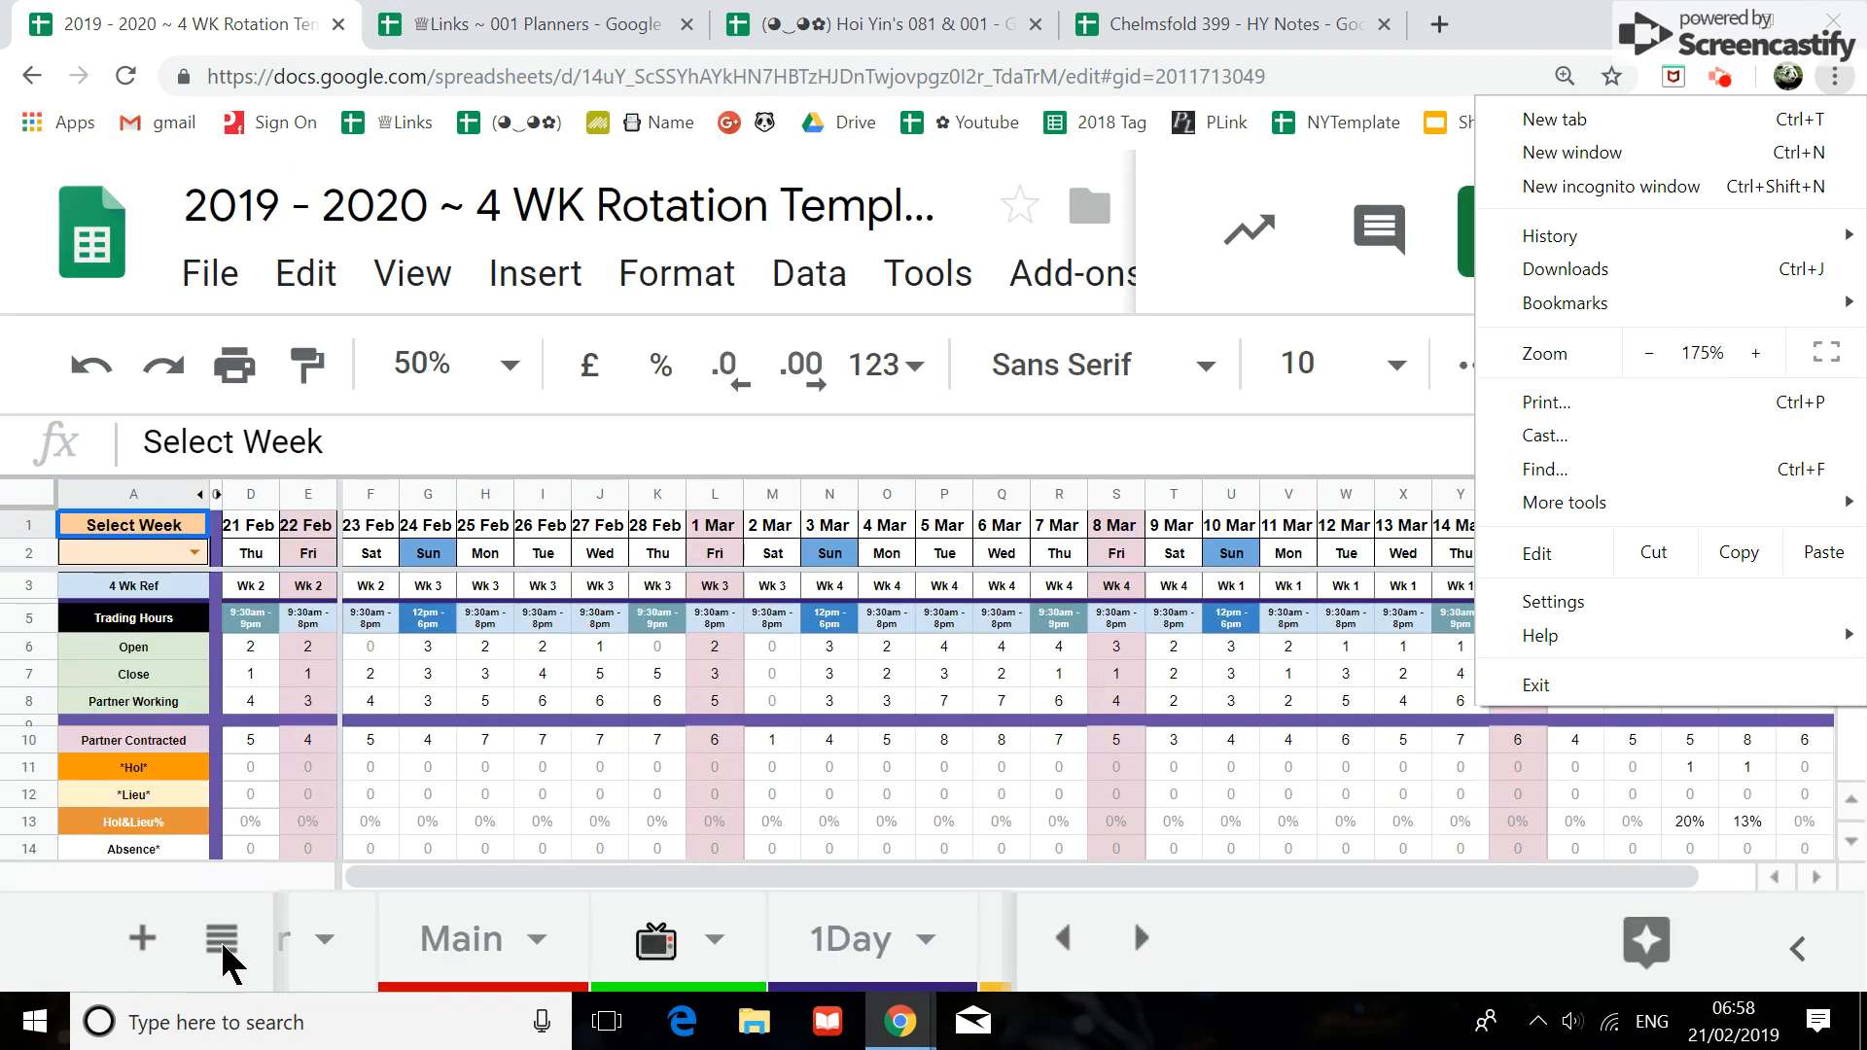
click(223, 943)
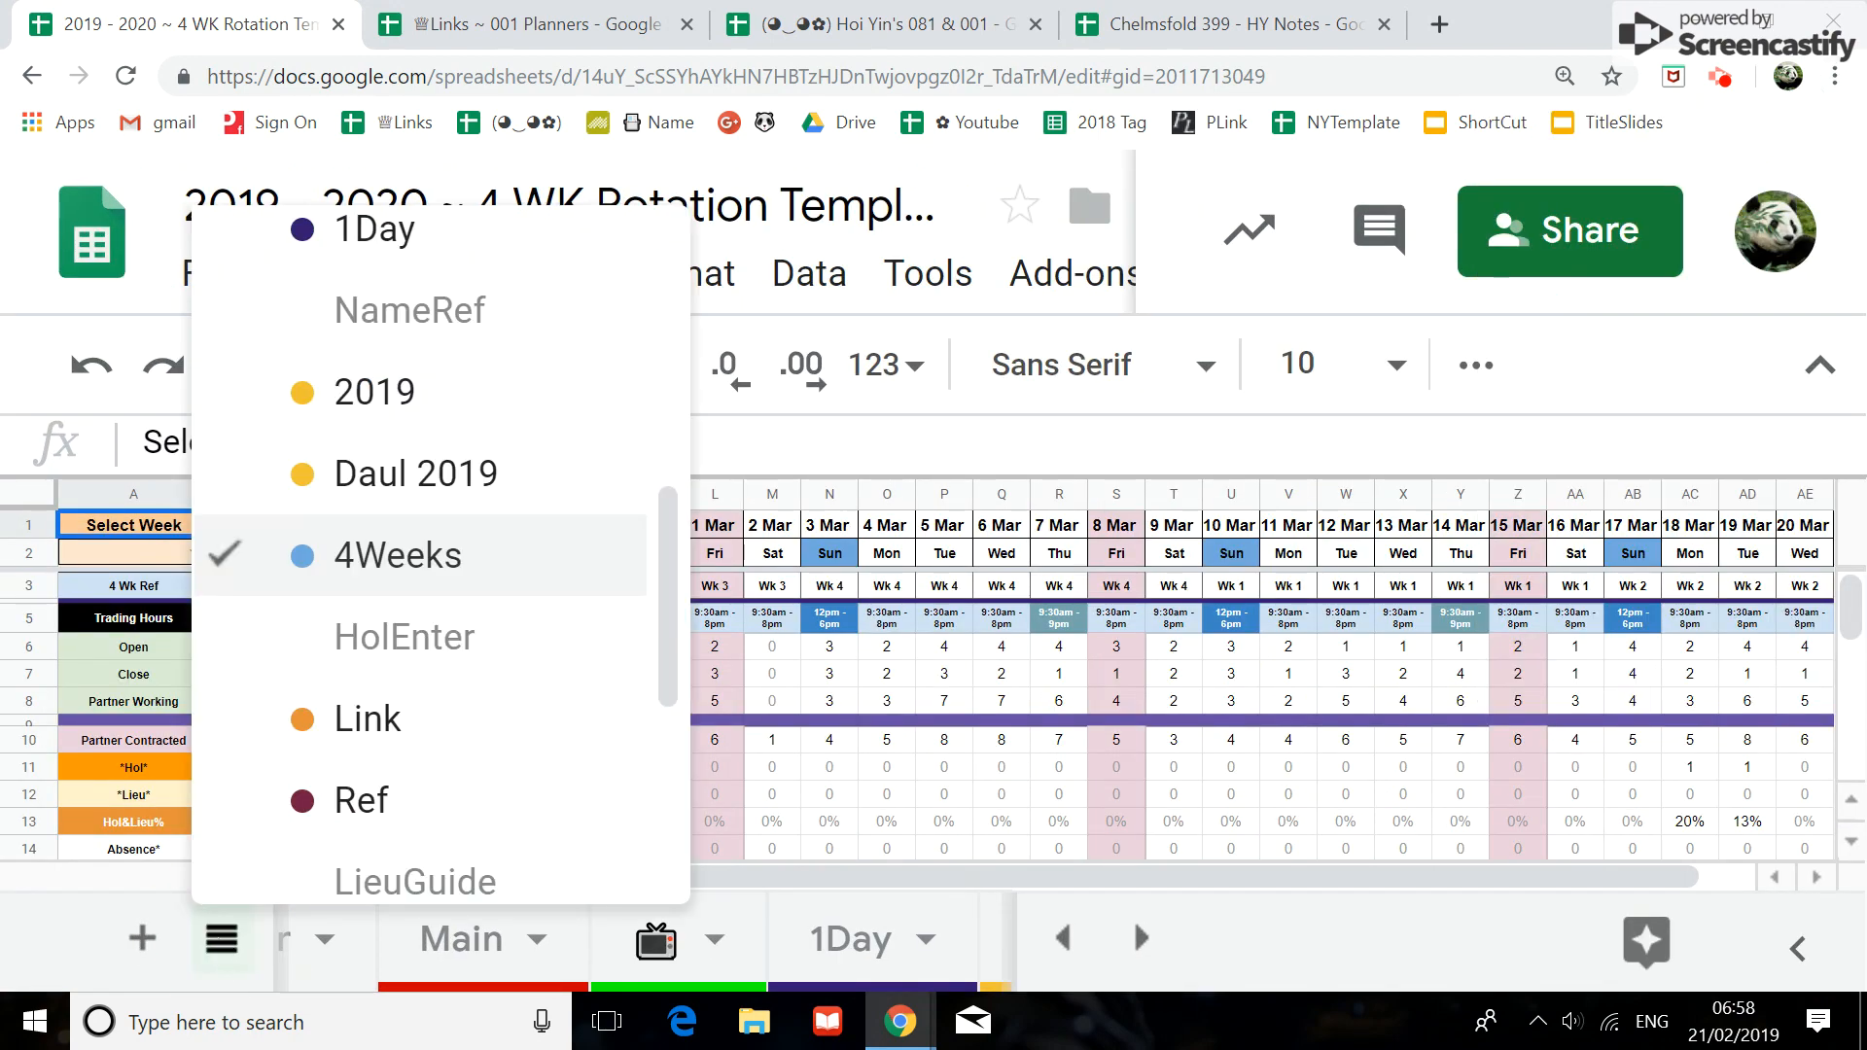
click(218, 950)
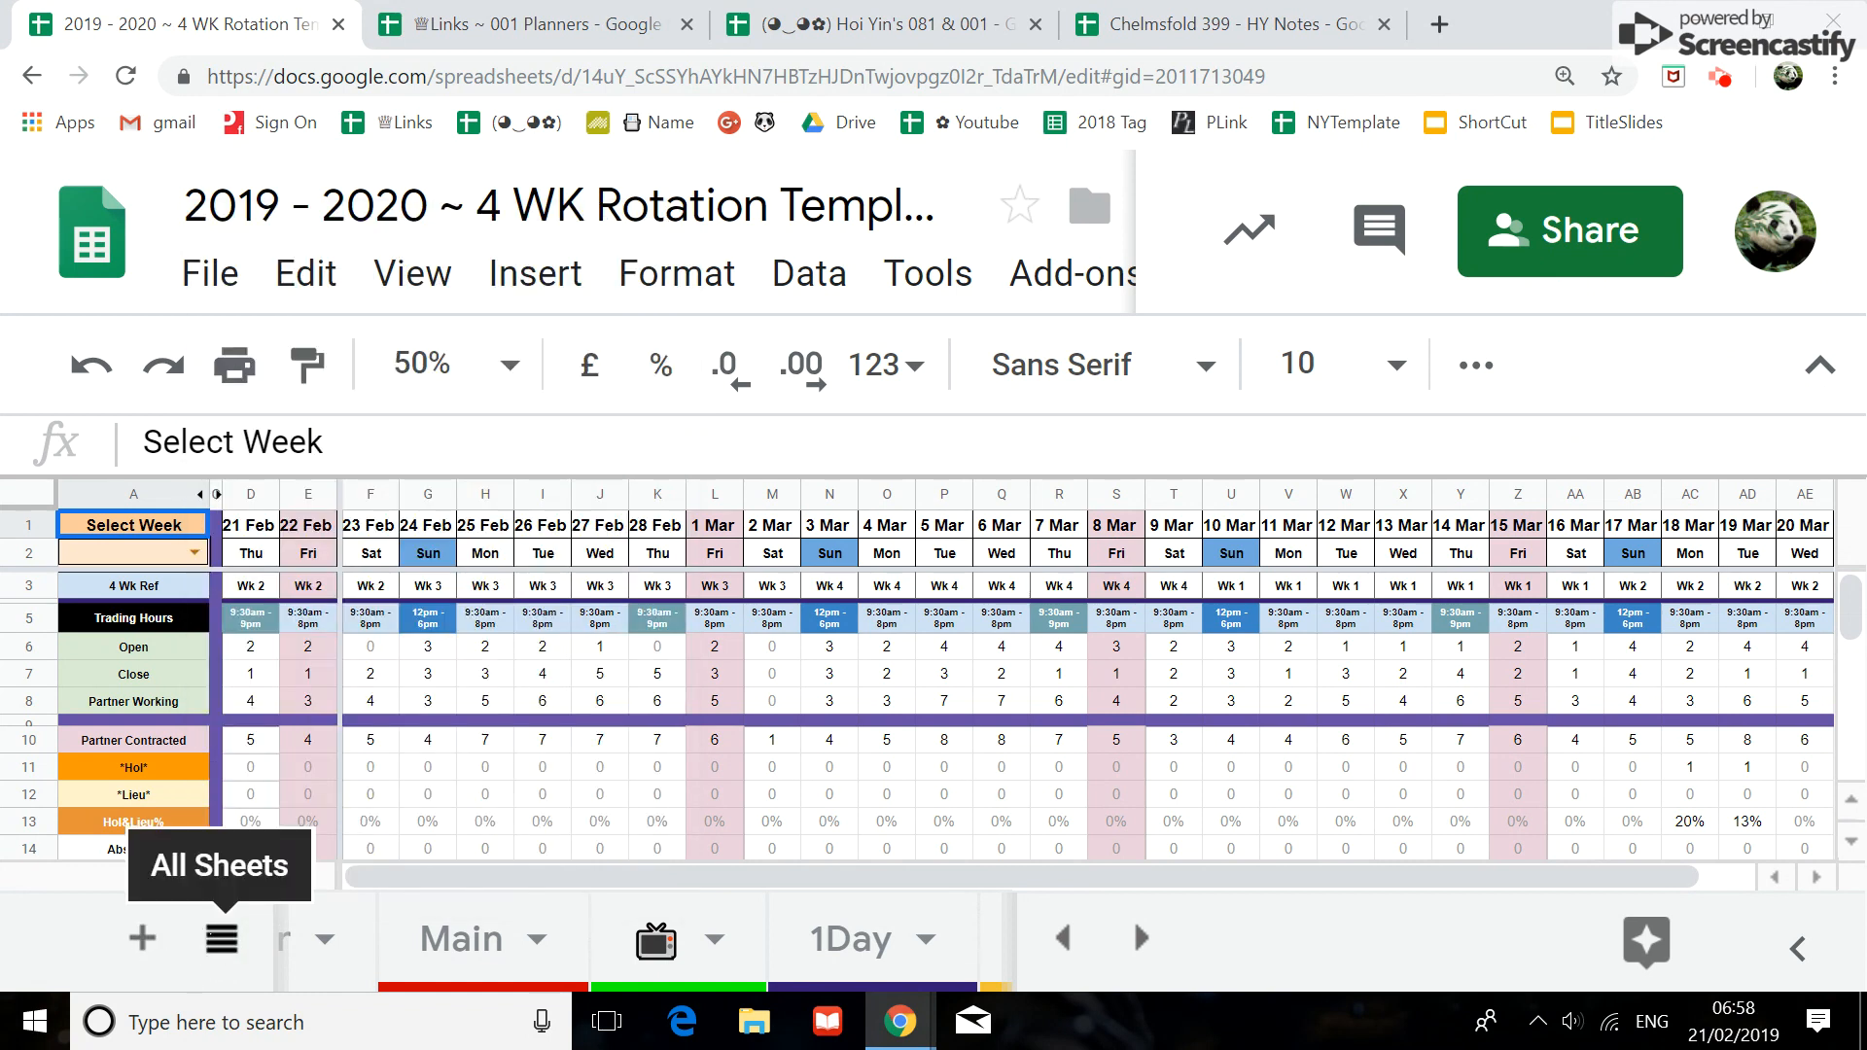
click(223, 949)
scroll(287, 715, down, 5)
scroll(337, 708, up, 10)
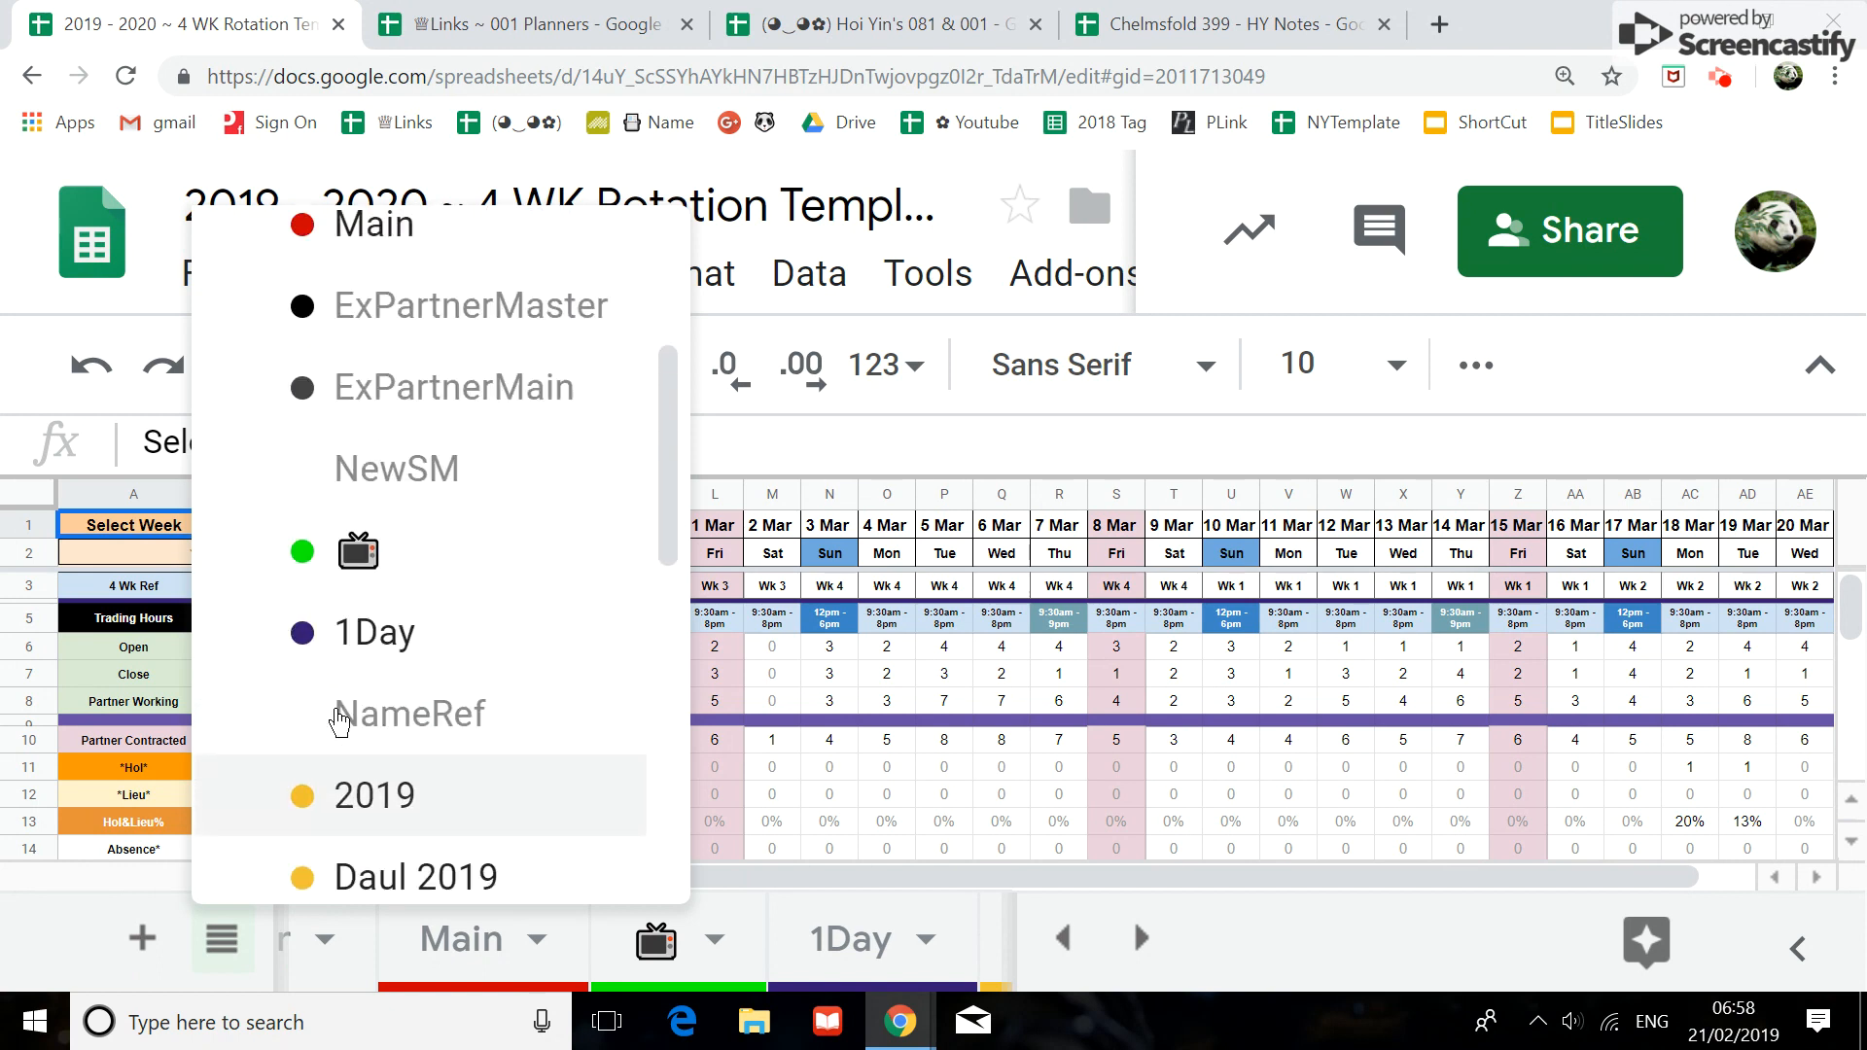
scroll(418, 739, down, 5)
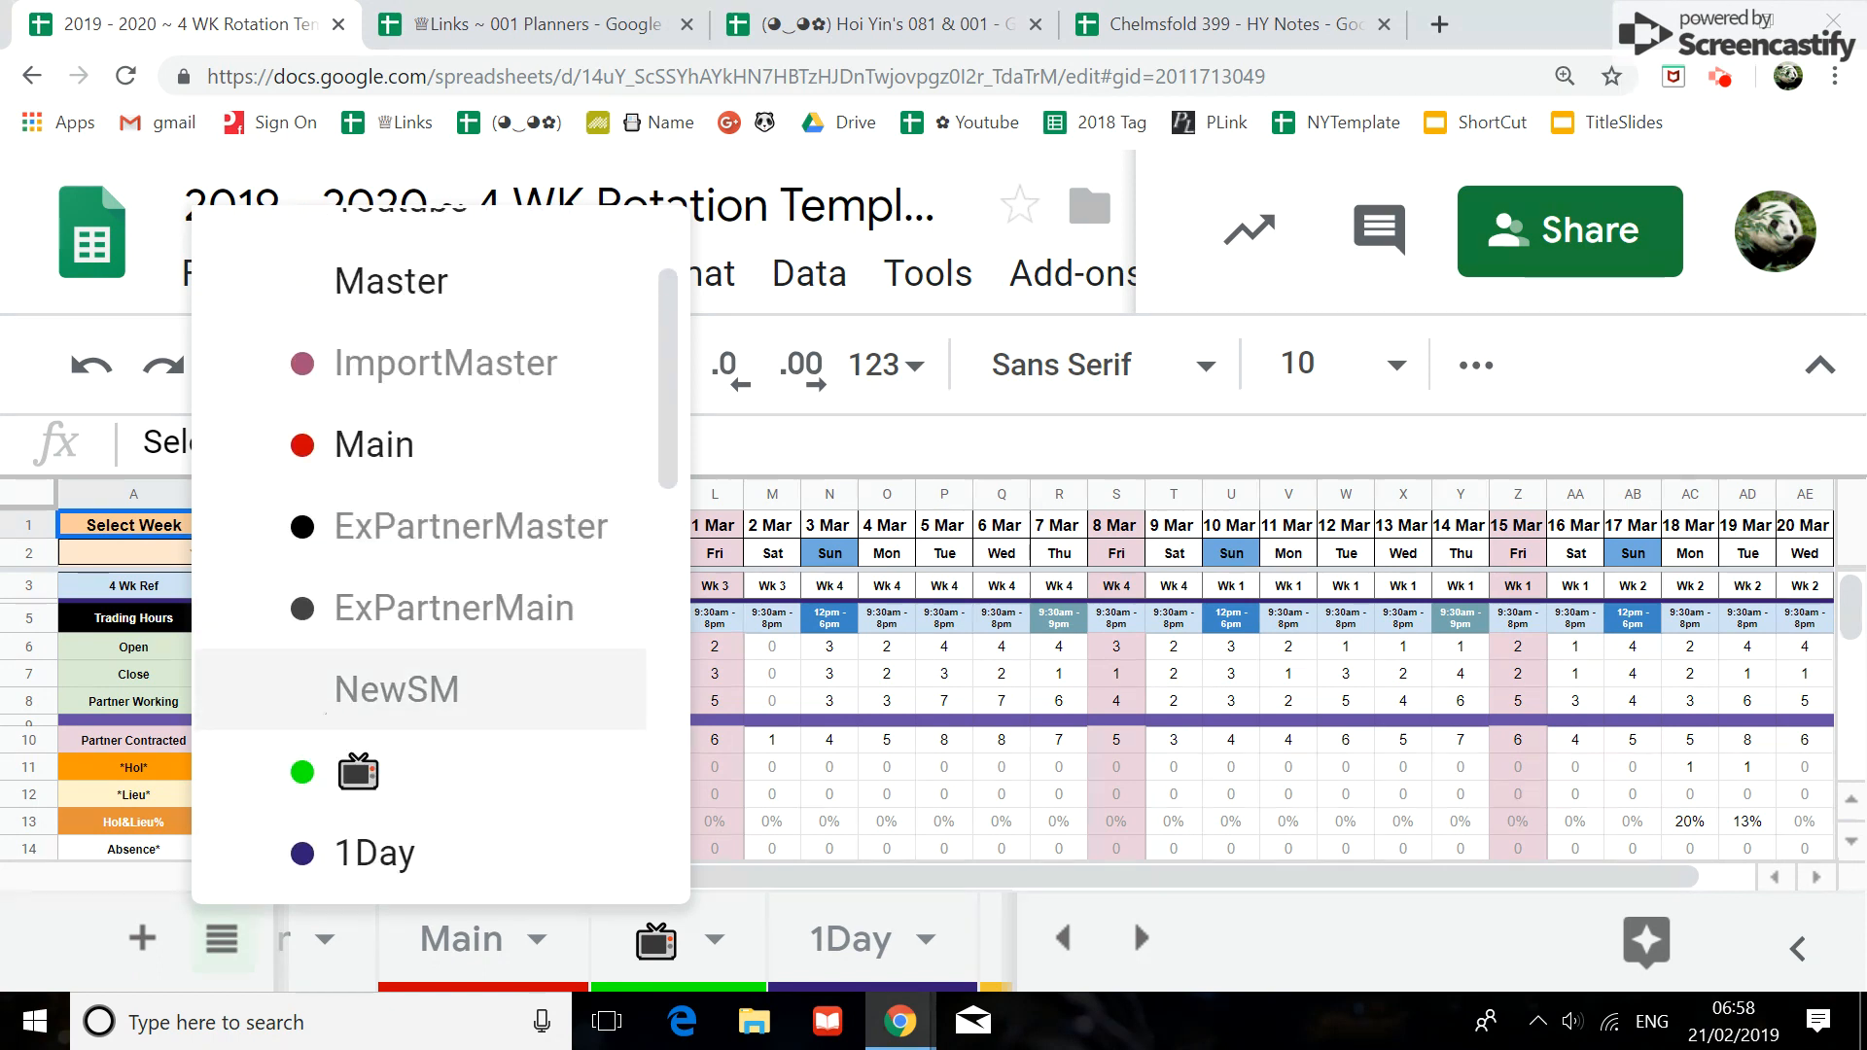
scroll(425, 815, down, 6)
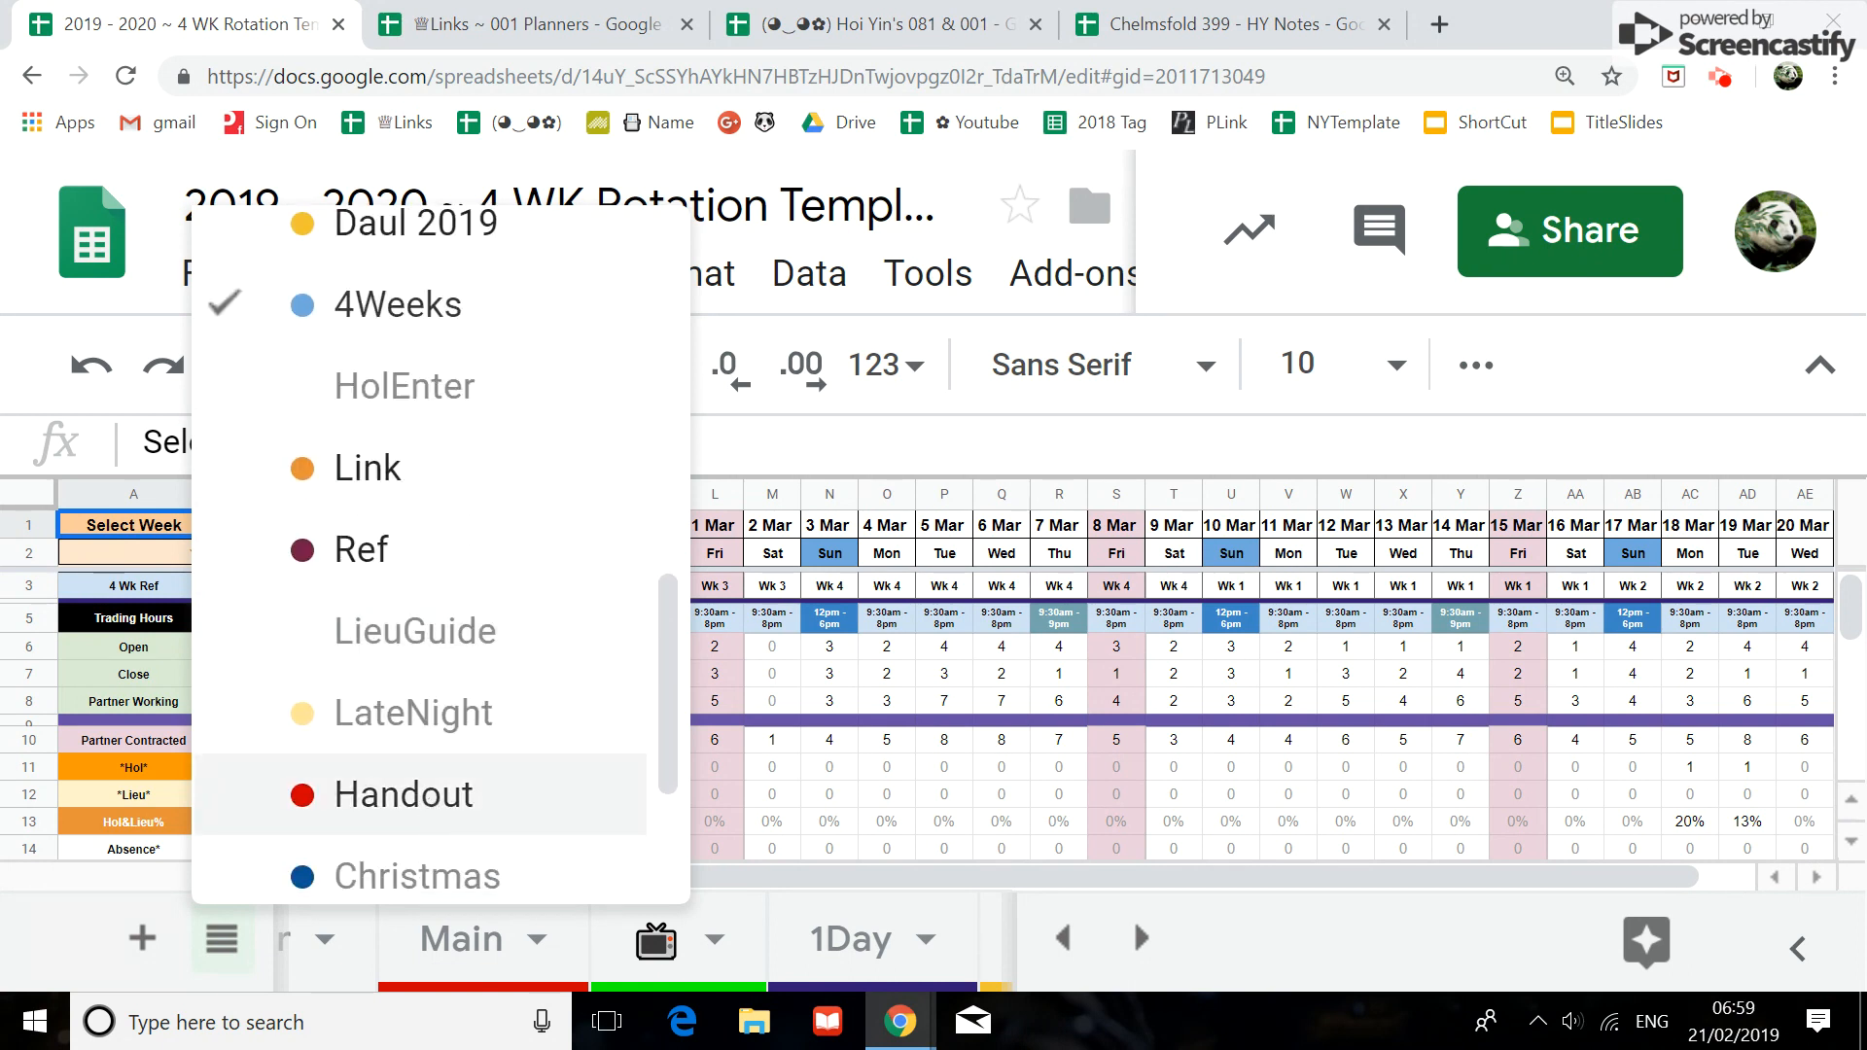
Reset the browser page zoom and enlarge it by one level
click(1564, 76)
click(1514, 139)
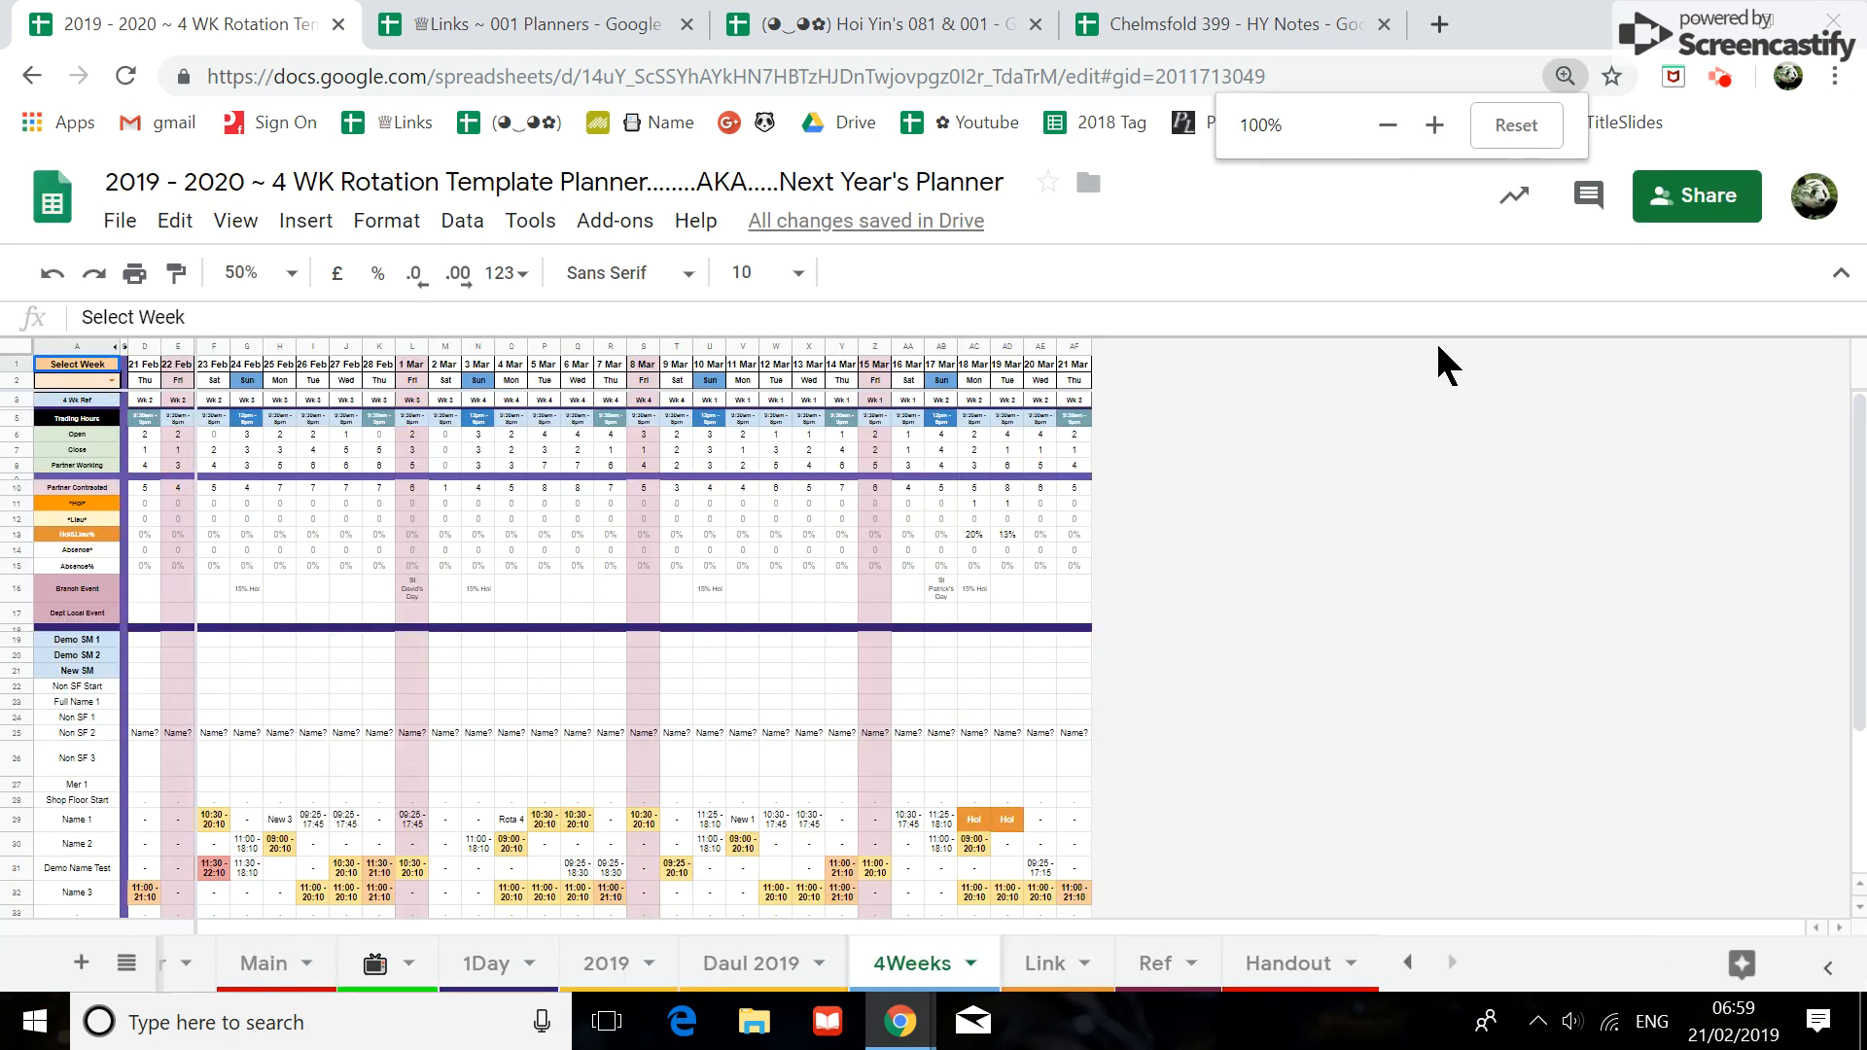
click(1434, 126)
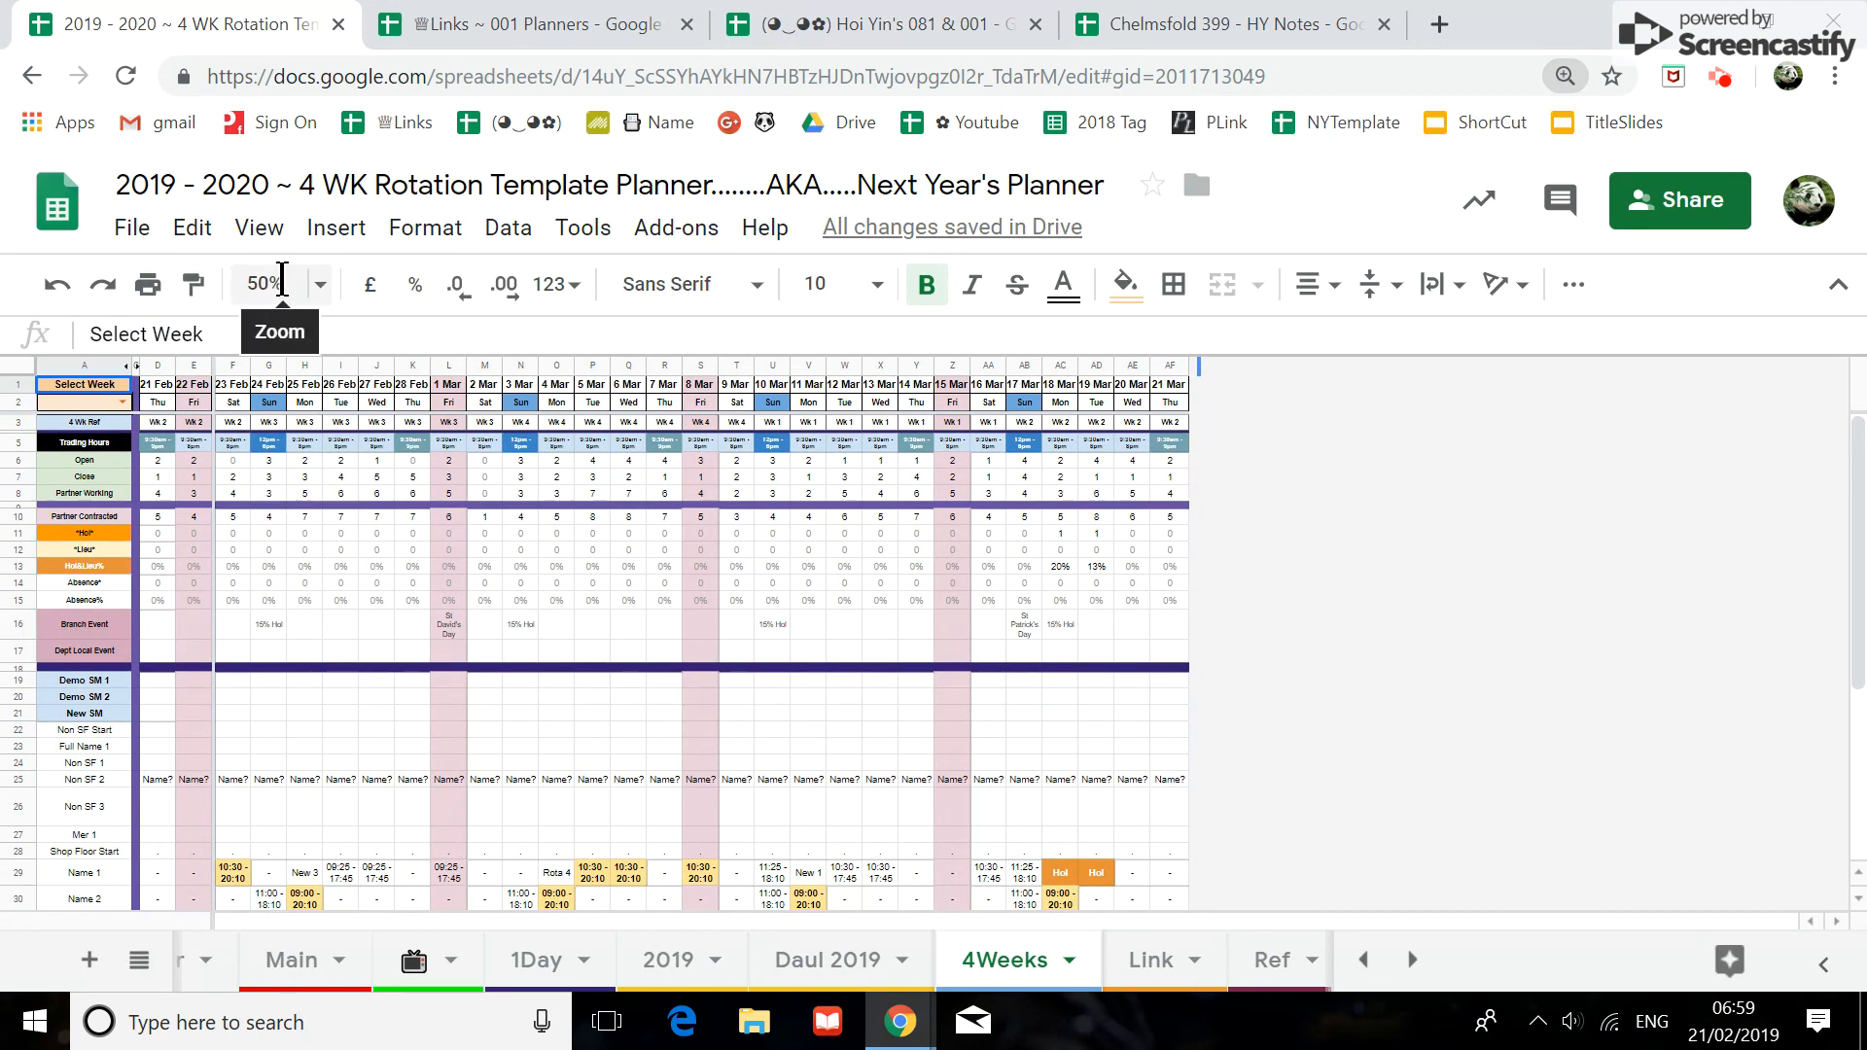
Set the spreadsheet zoom to 100% and open the Main sheet
click(265, 283)
click(276, 492)
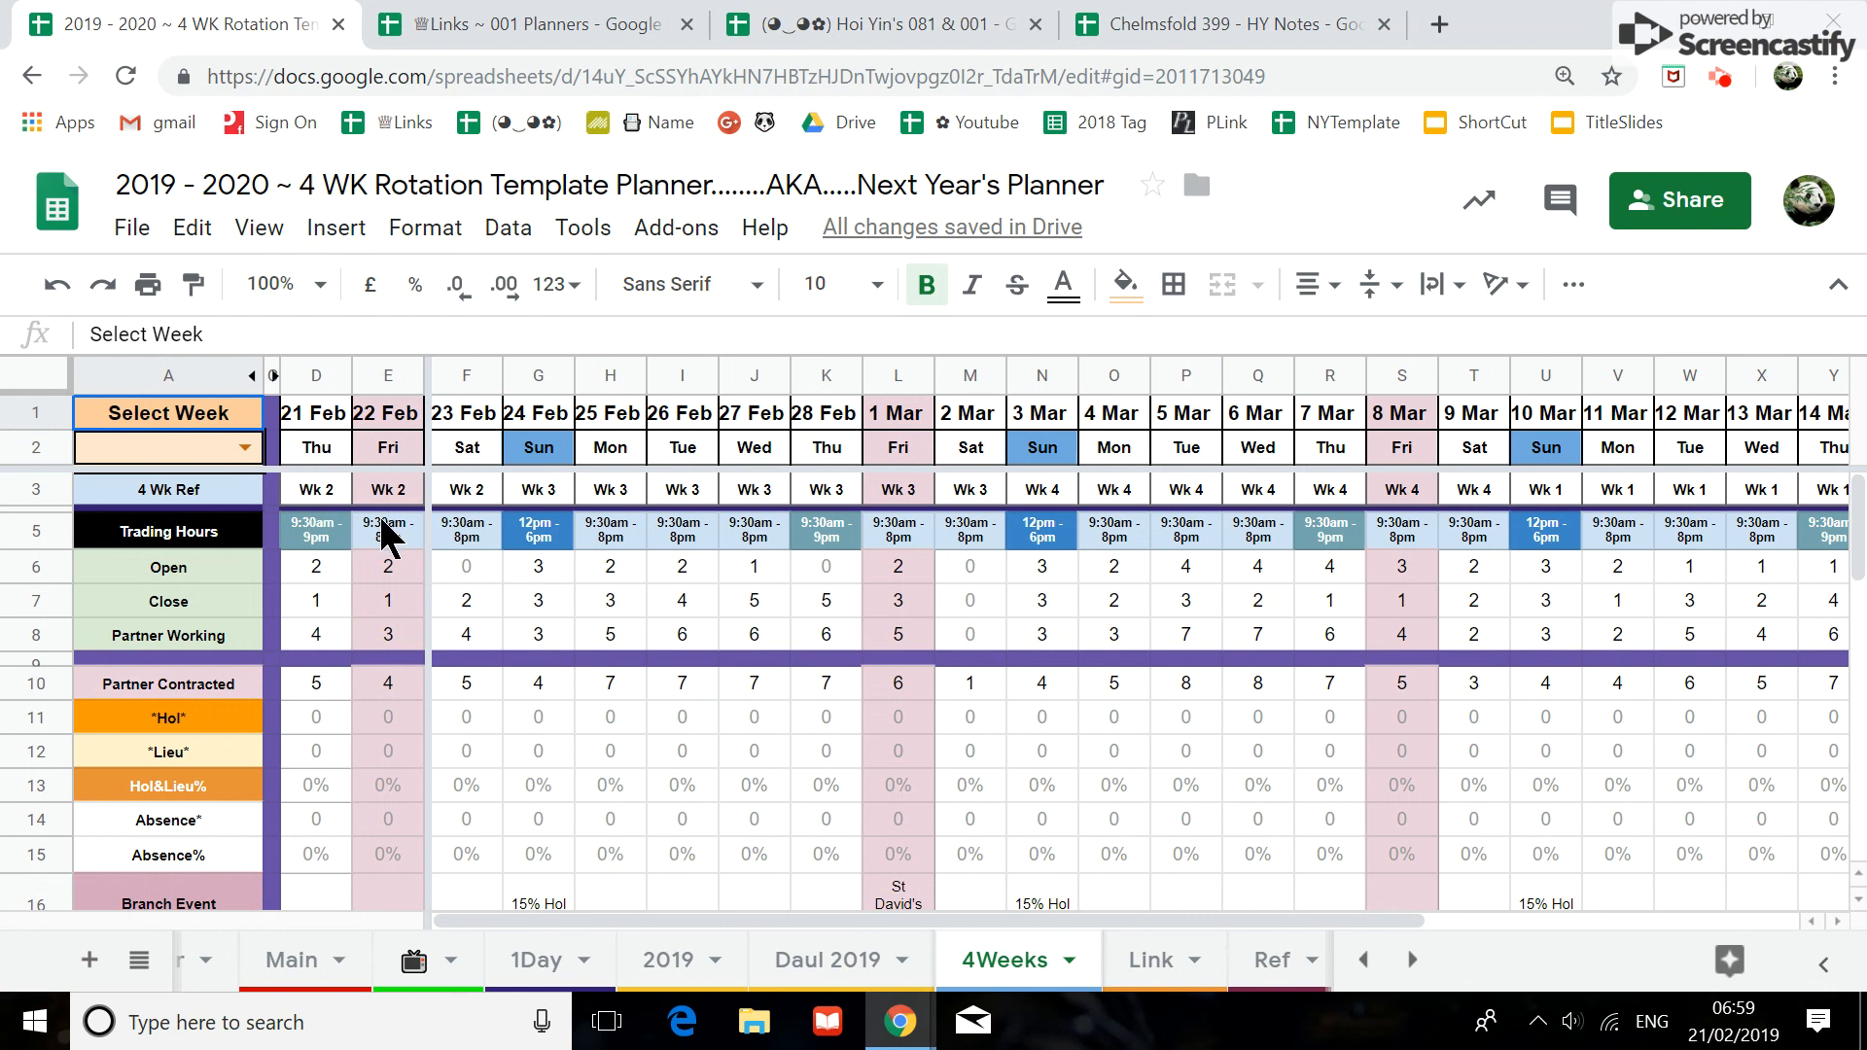
click(316, 981)
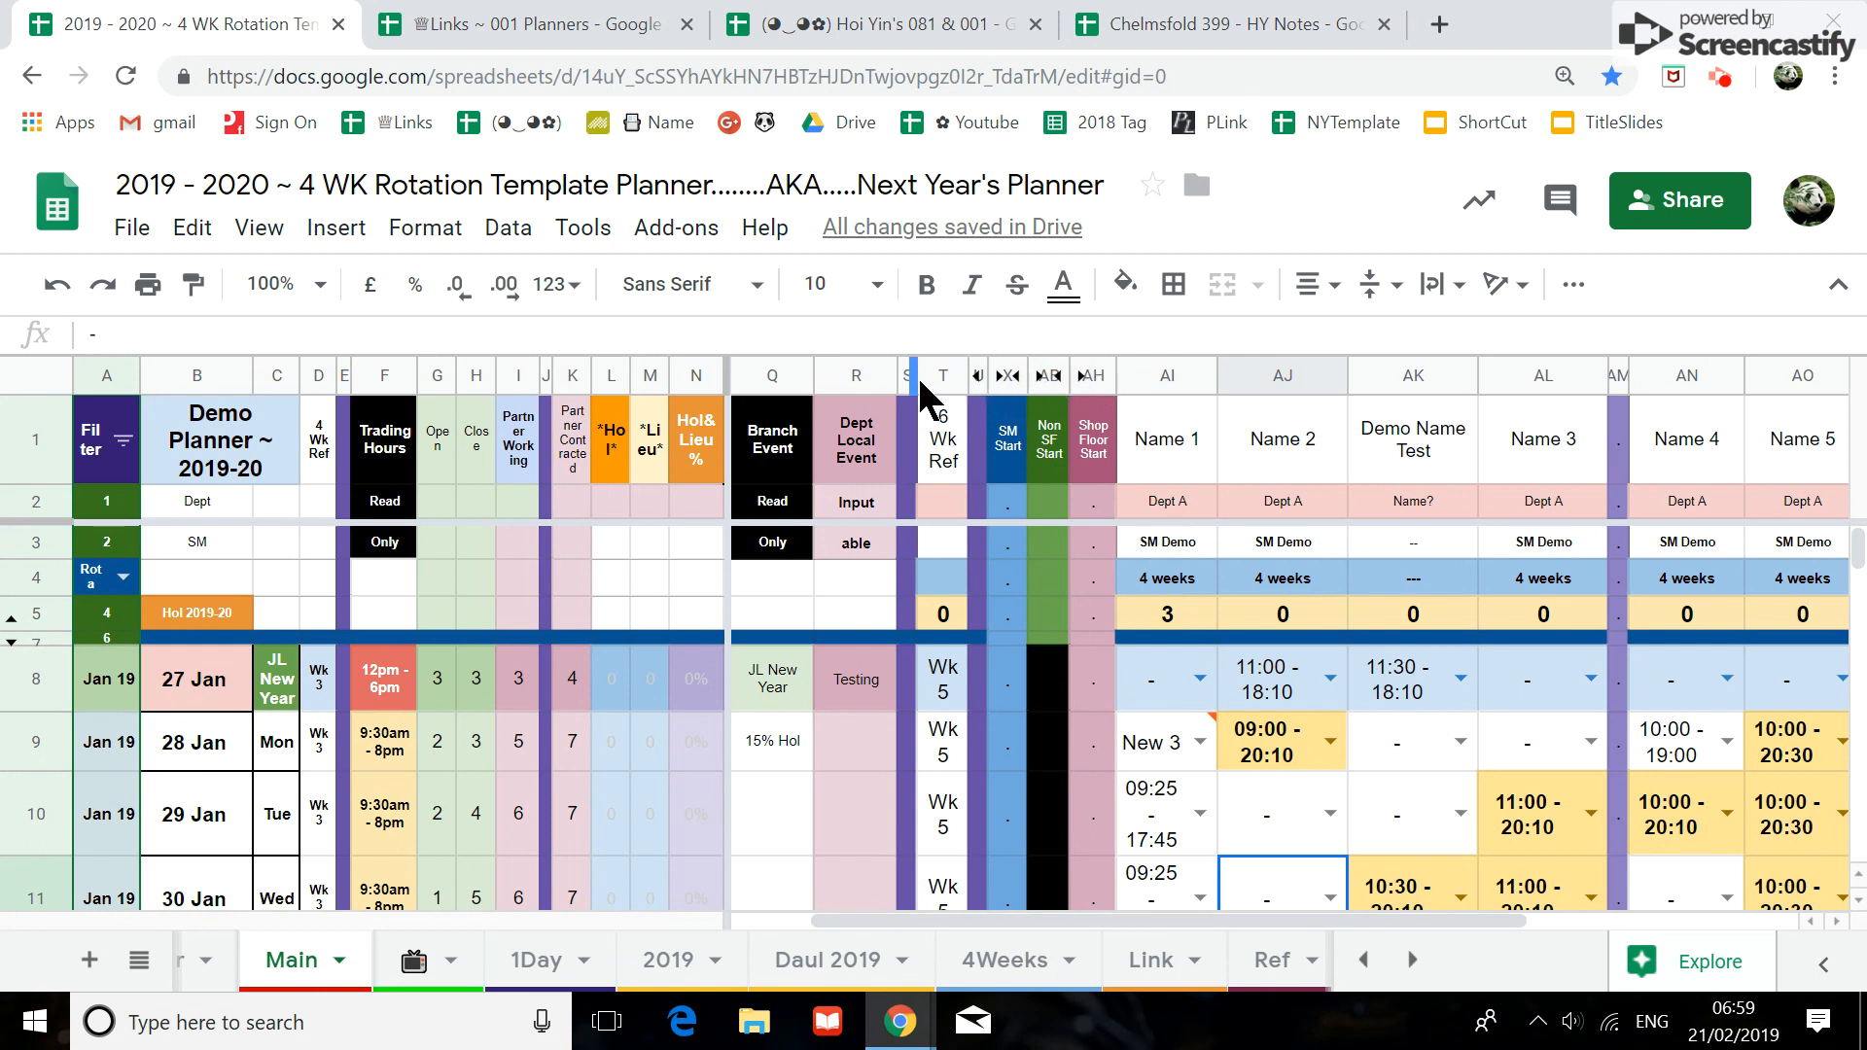
Unhide columns AC to AG, Y to AA, and V to W in the Main sheet
click(1069, 375)
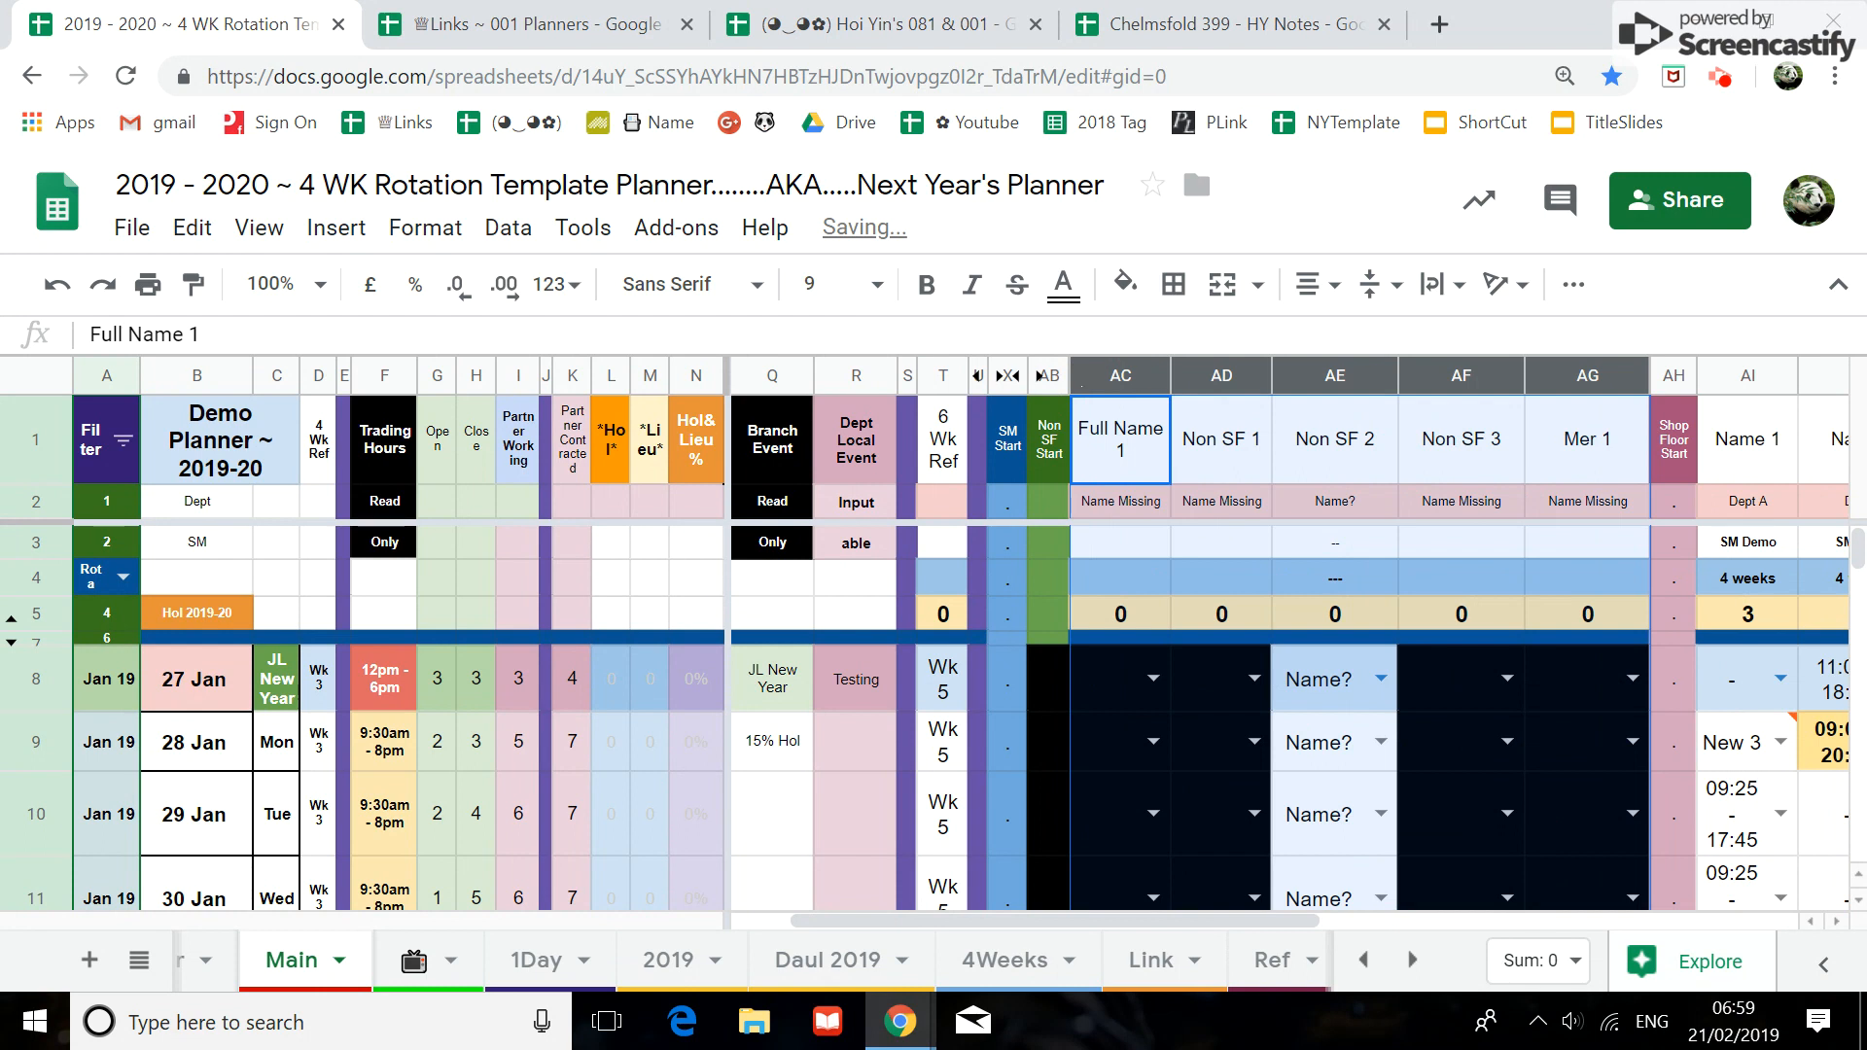
click(1037, 376)
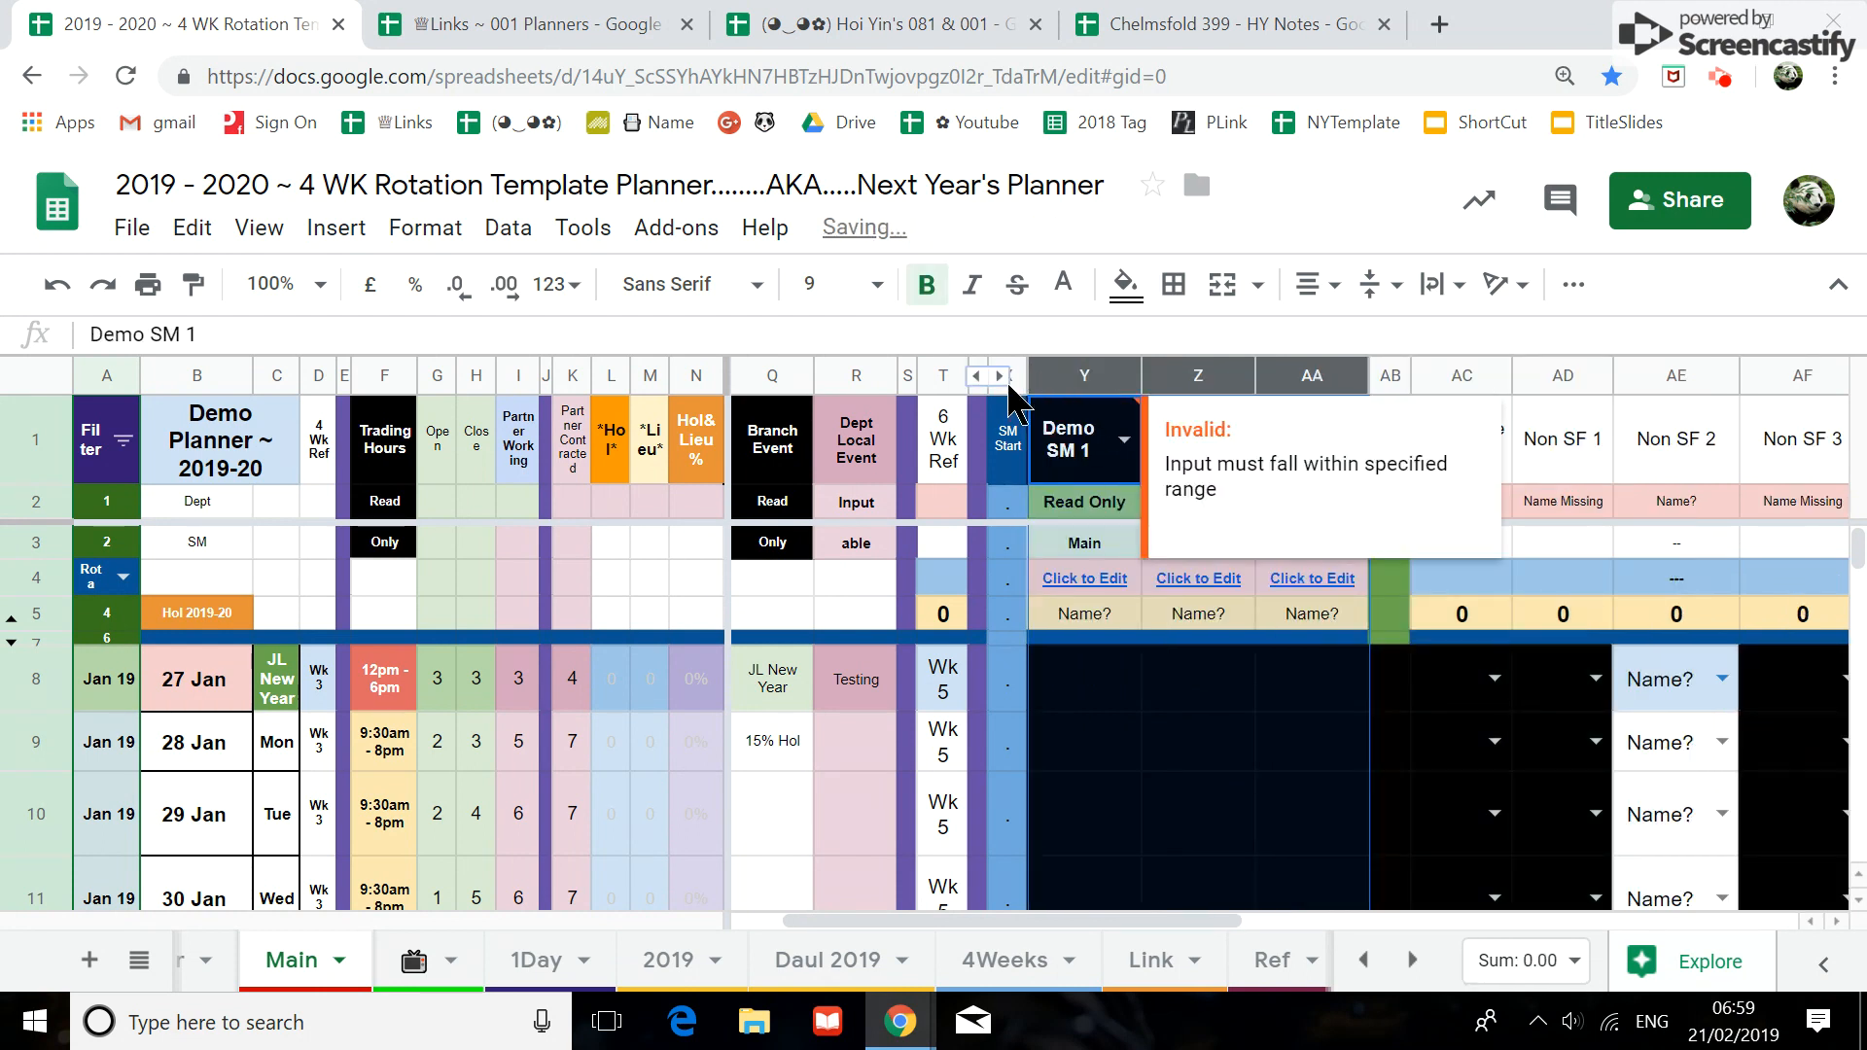
click(988, 376)
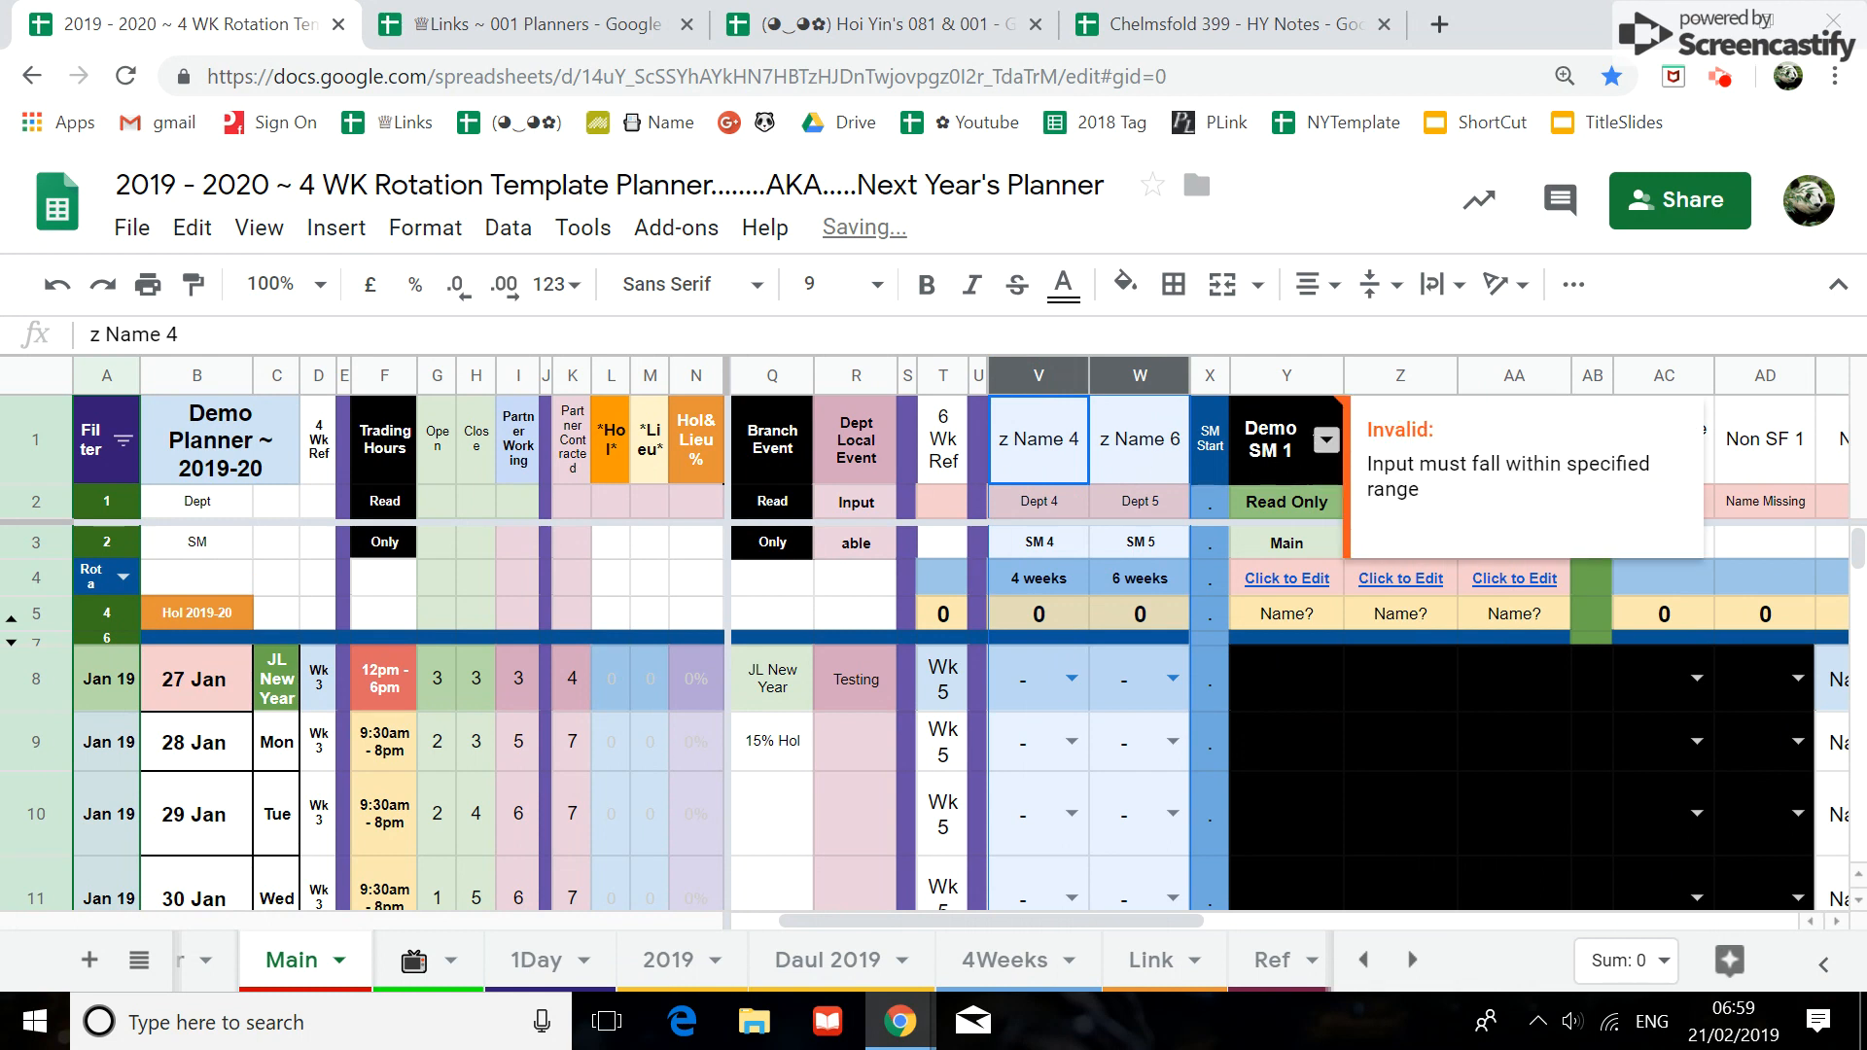
click(1366, 747)
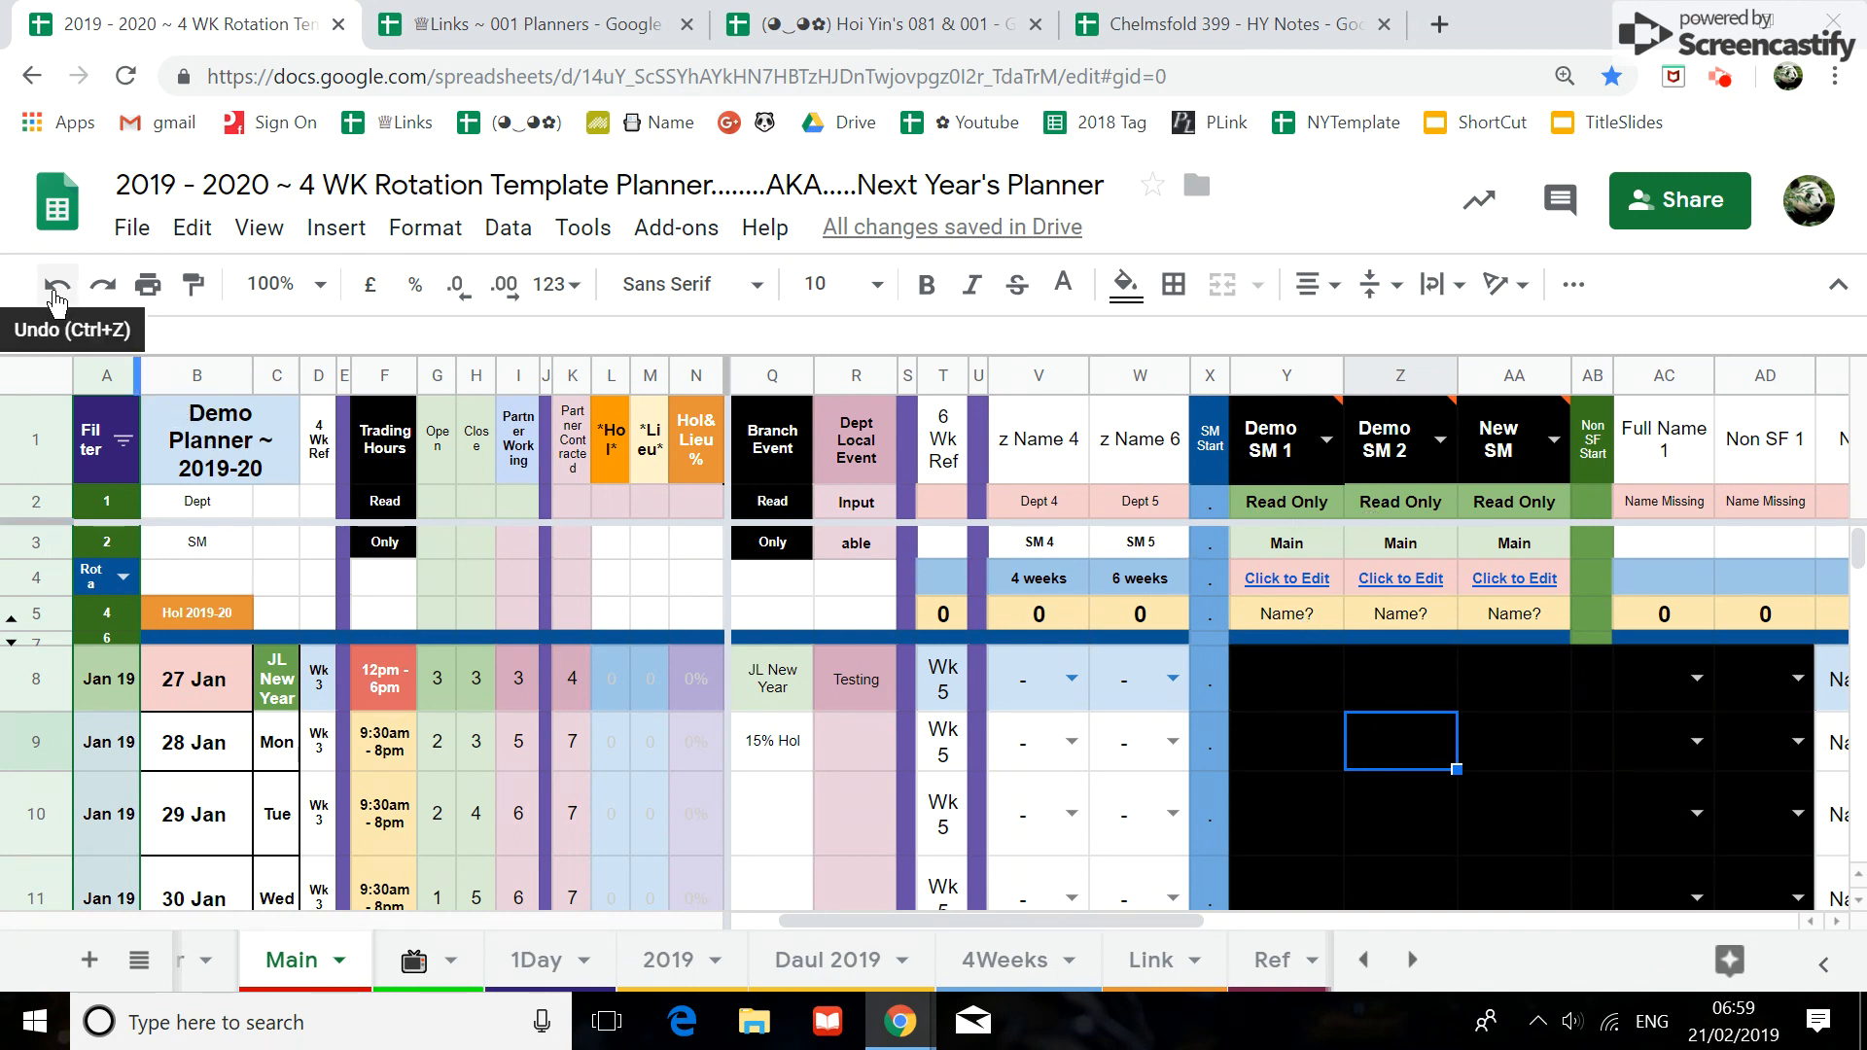
Undo the unhiding of the three column groups in the Main sheet
click(57, 287)
click(56, 287)
click(57, 287)
click(55, 295)
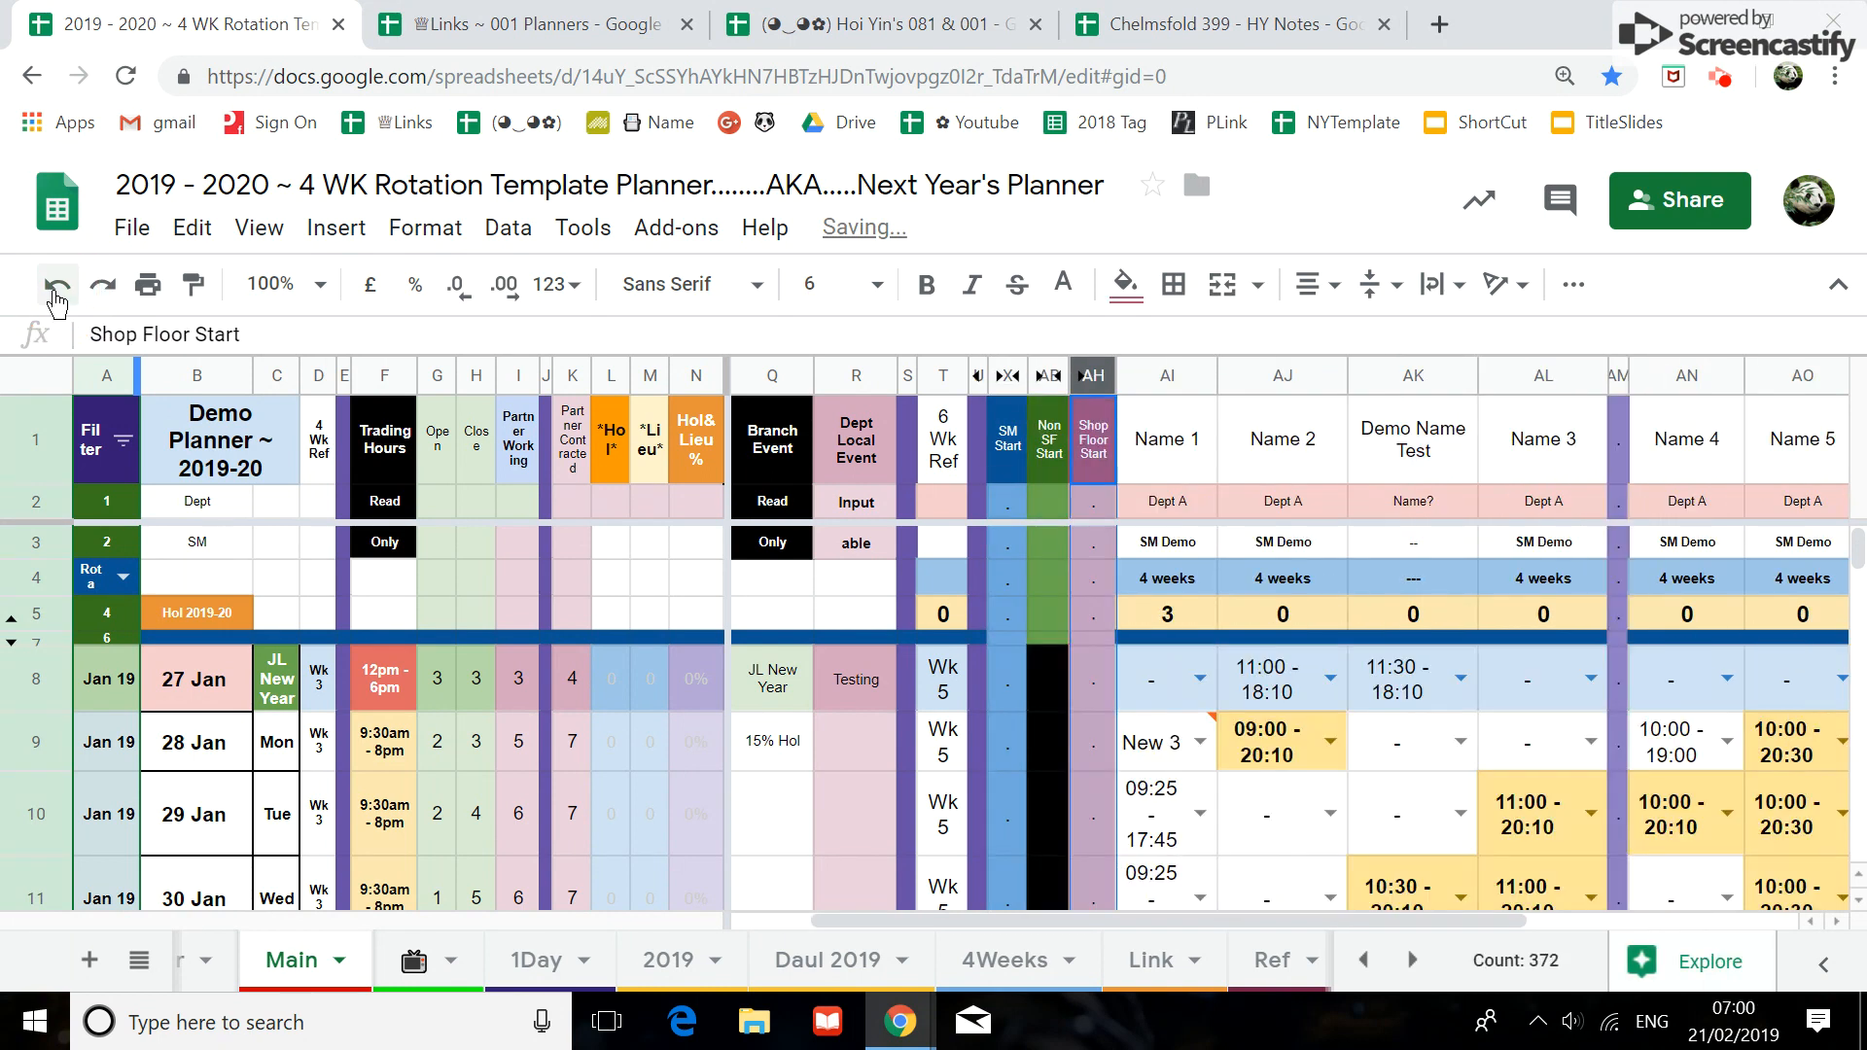
Select the Name 2 header cell in column AJ of the Main sheet
click(847, 919)
drag(847, 916, 973, 914)
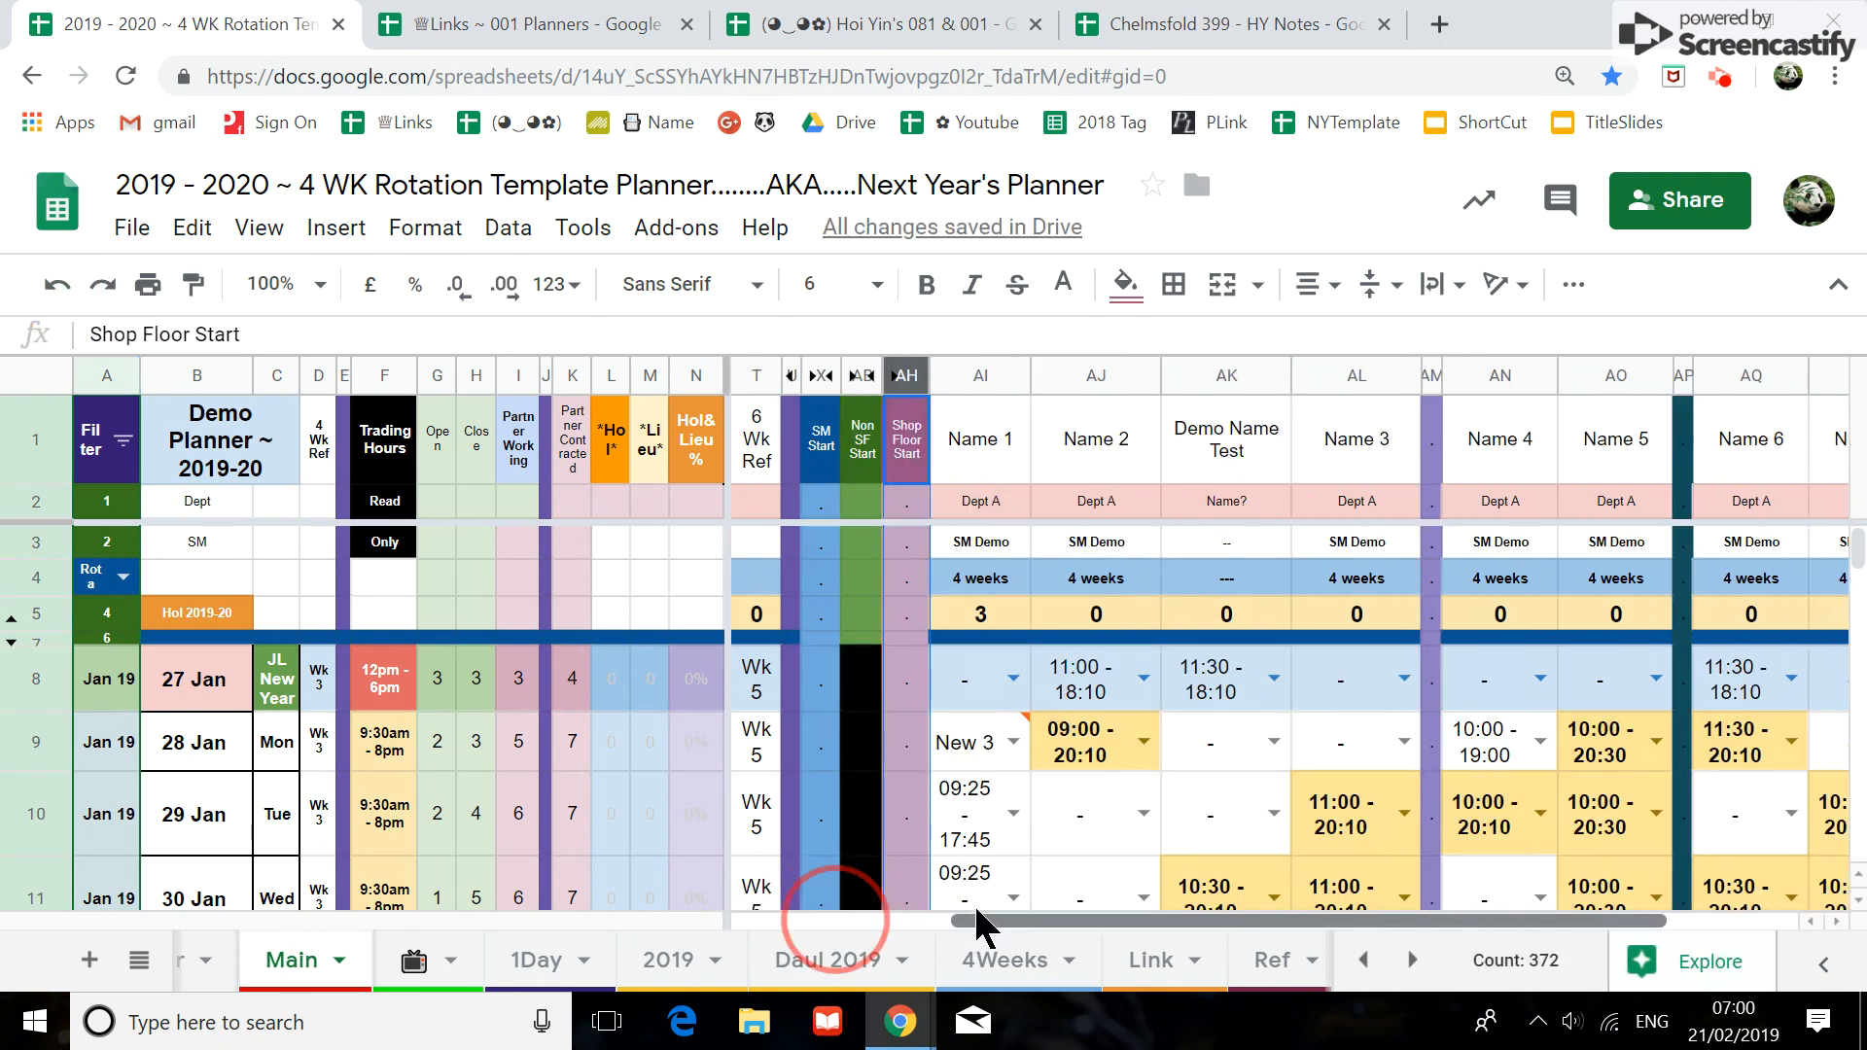
click(1078, 438)
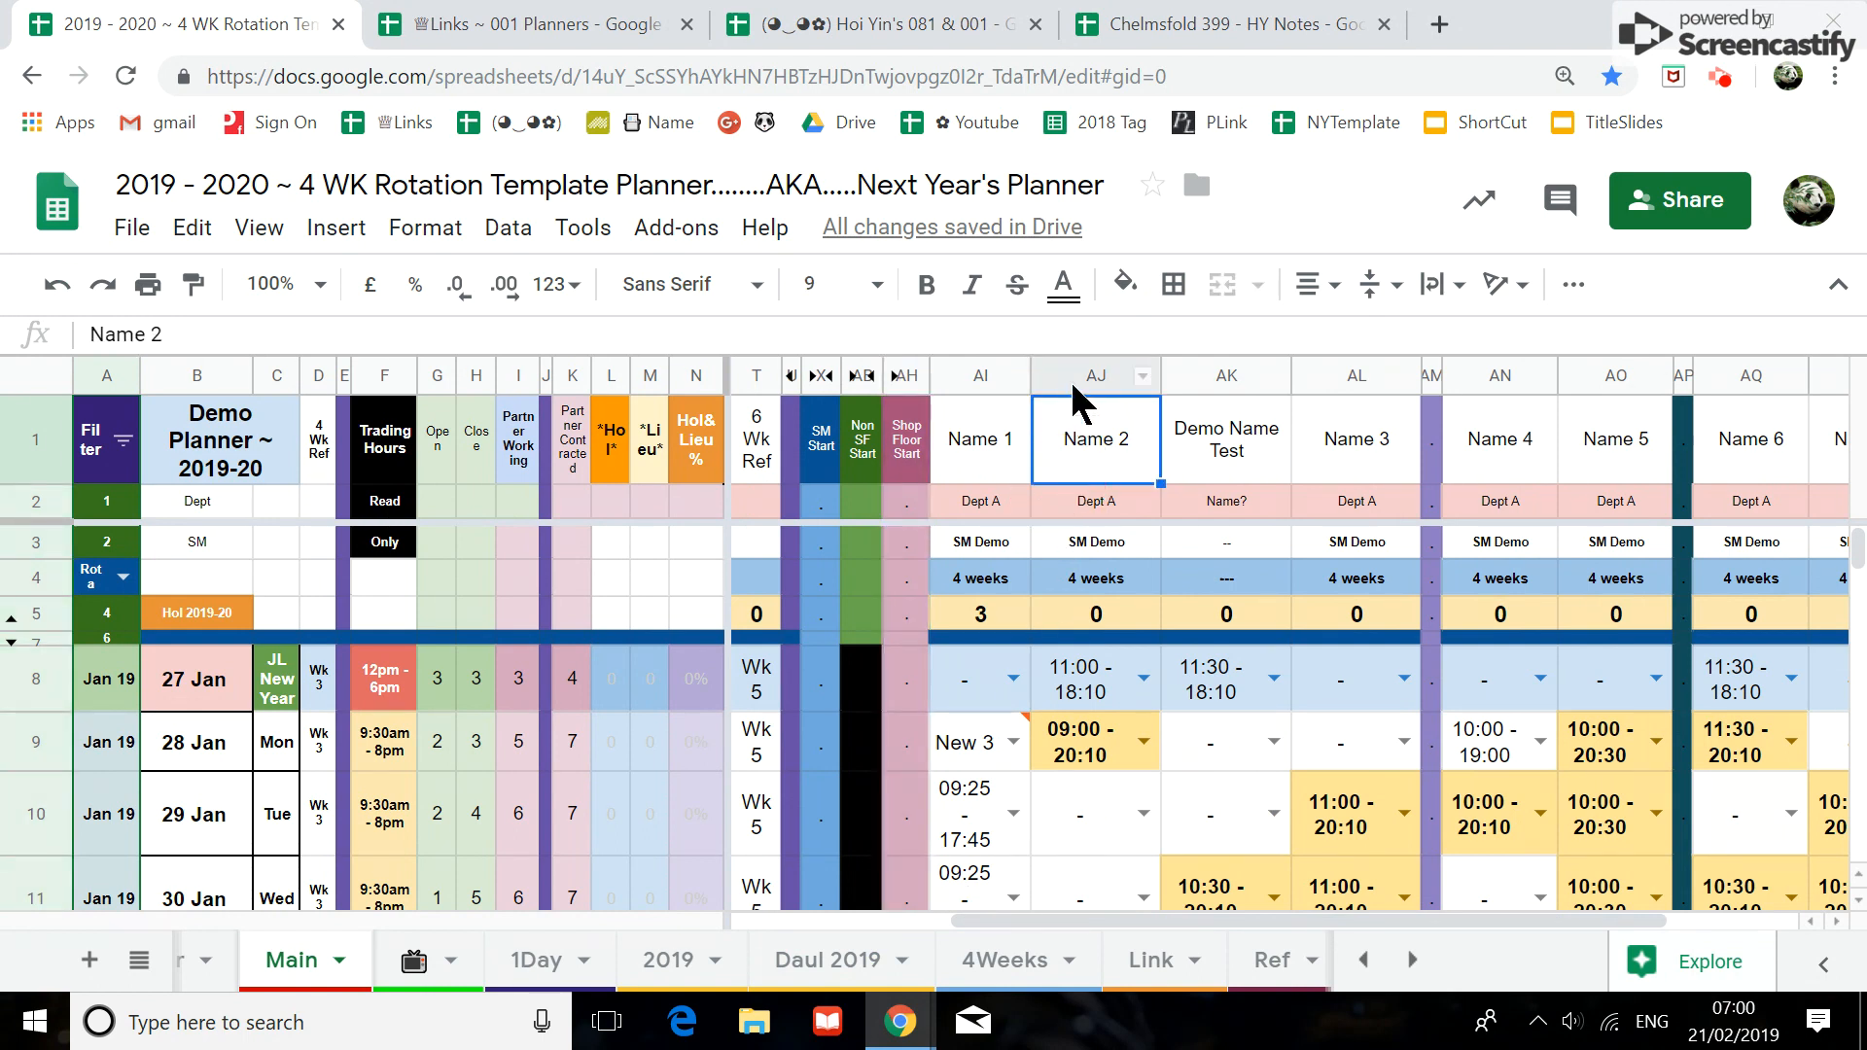
Hide columns AJ to AK, holding Name 2 and Demo Name Test, in the Main sheet
click(1074, 381)
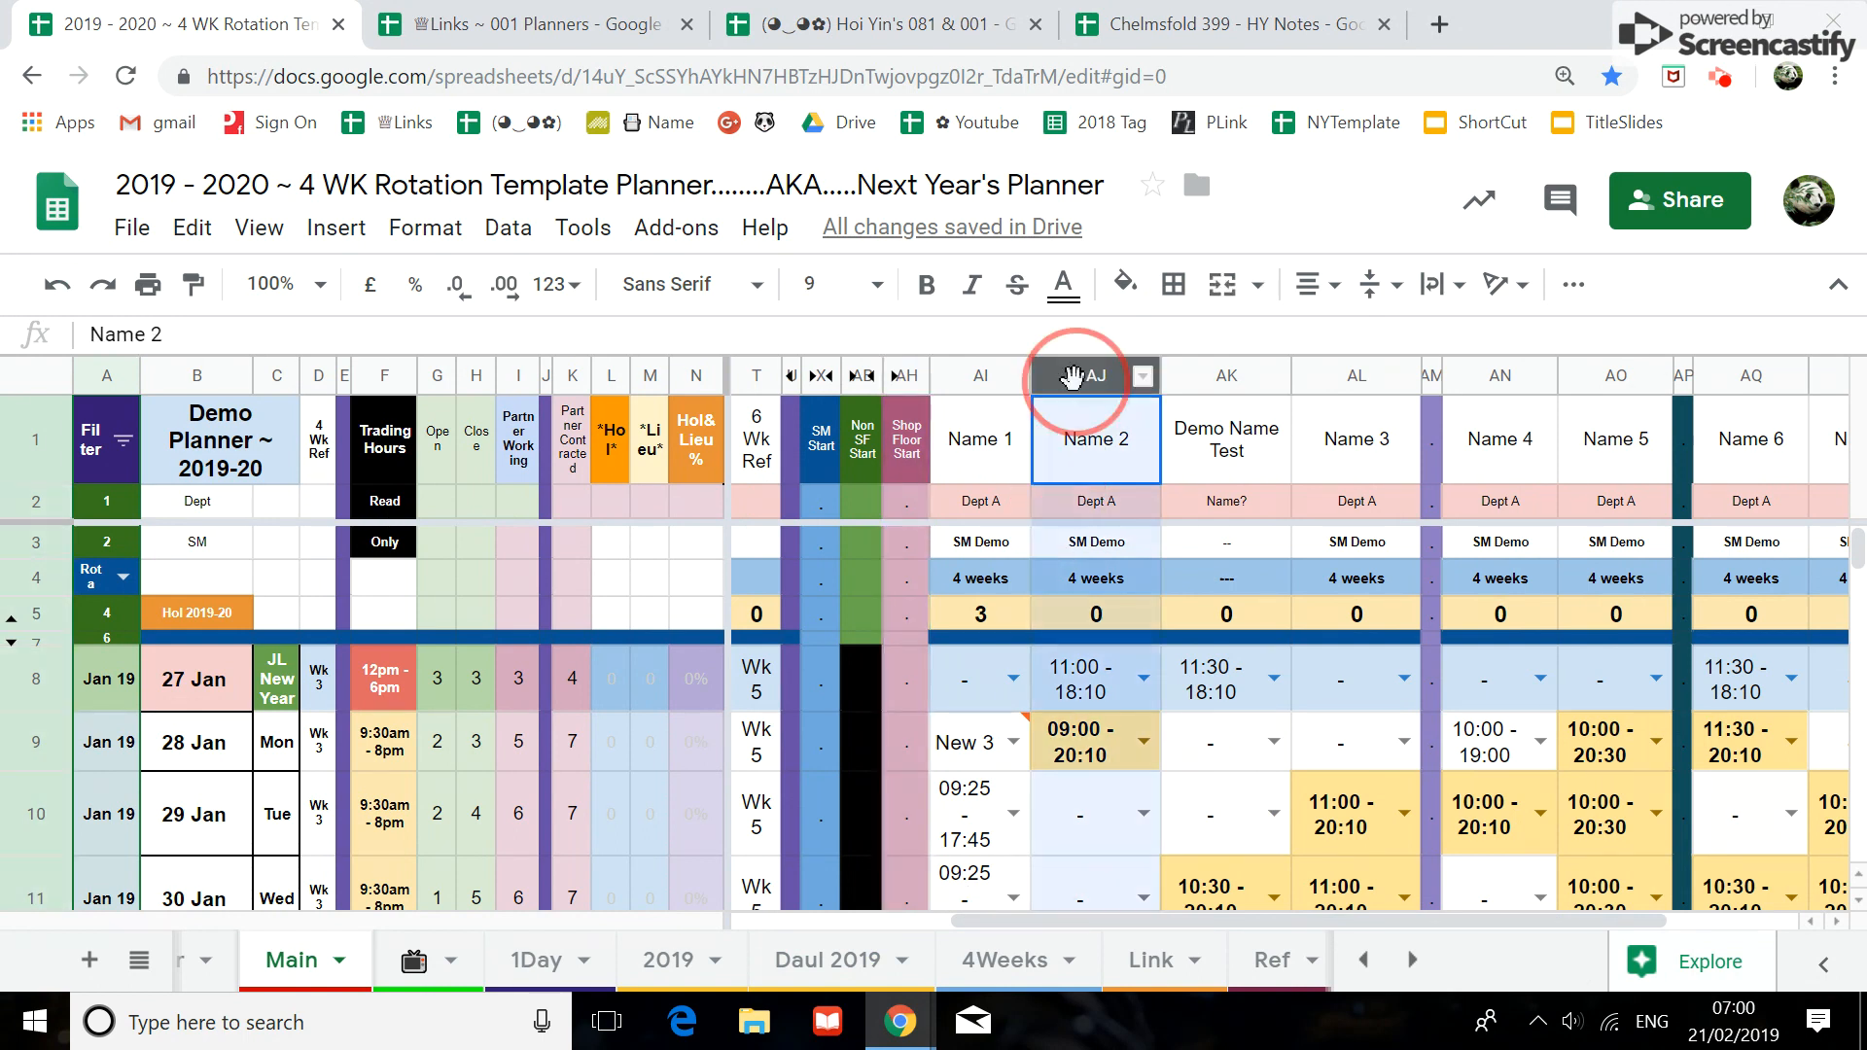
drag(1075, 379, 1199, 367)
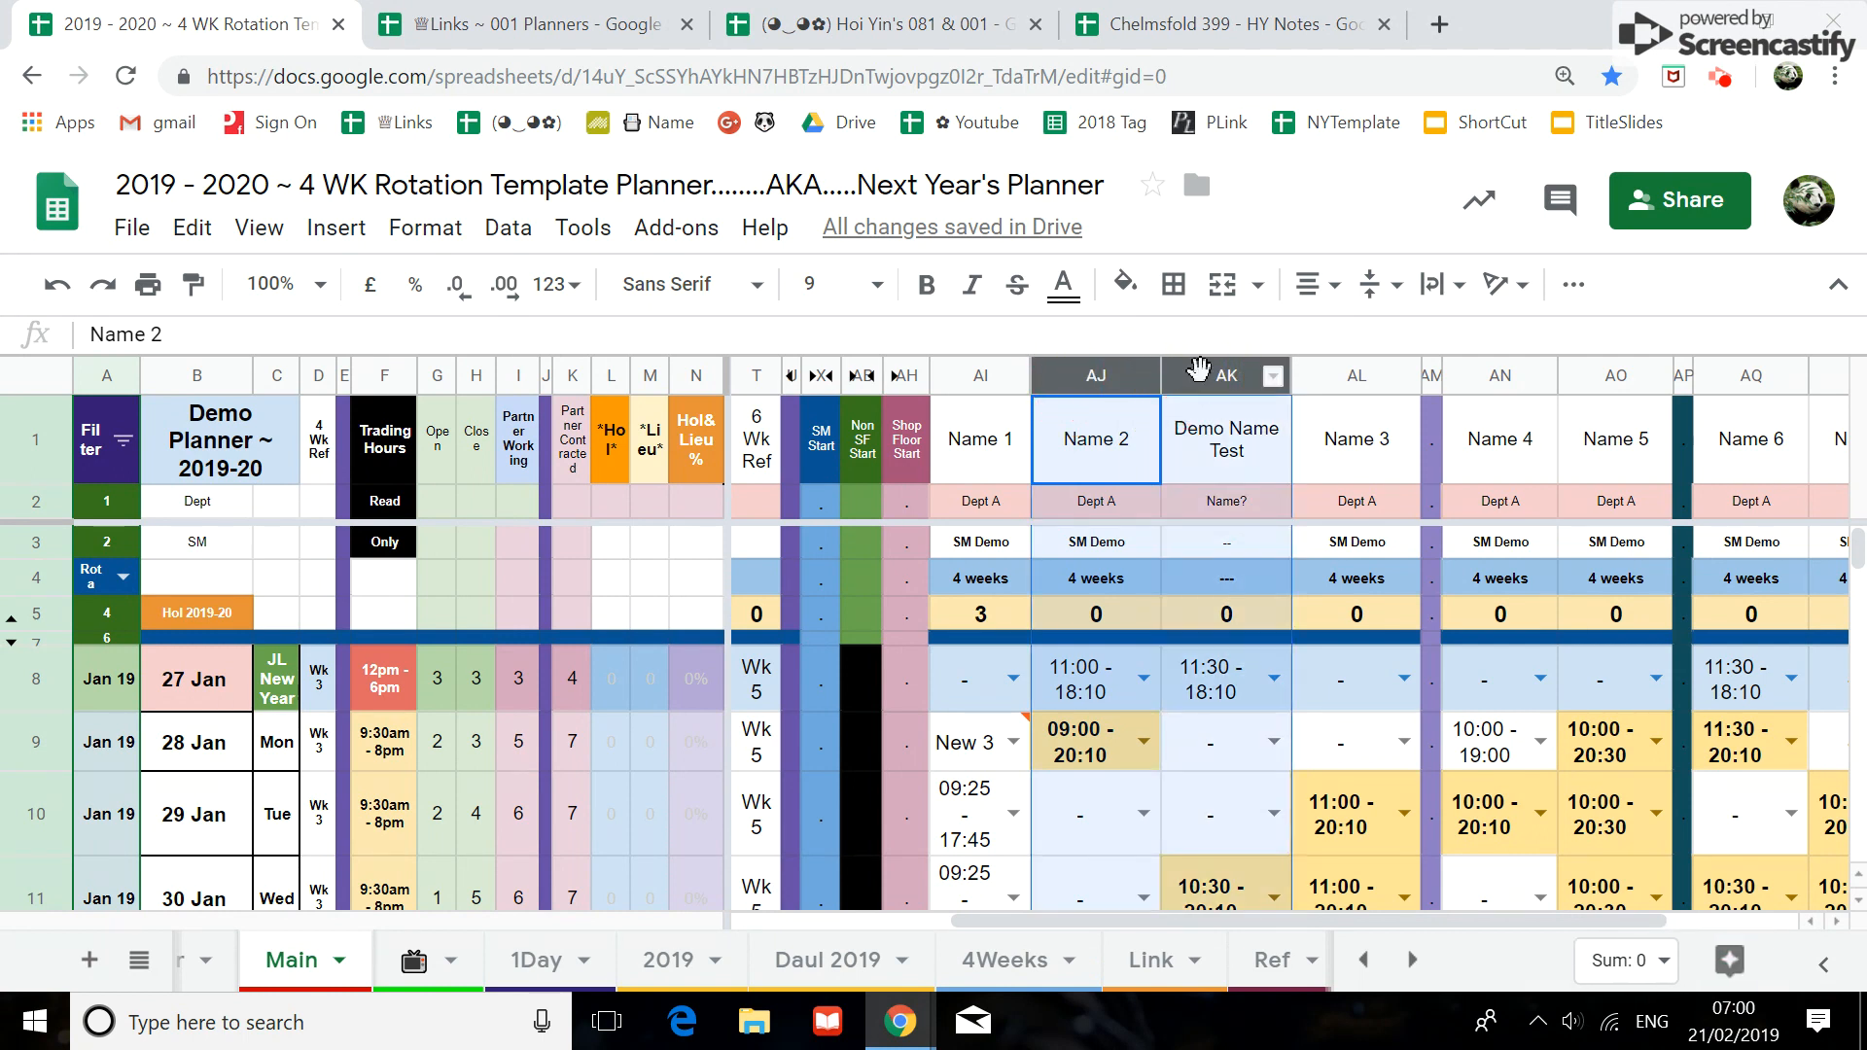
right_click(1203, 372)
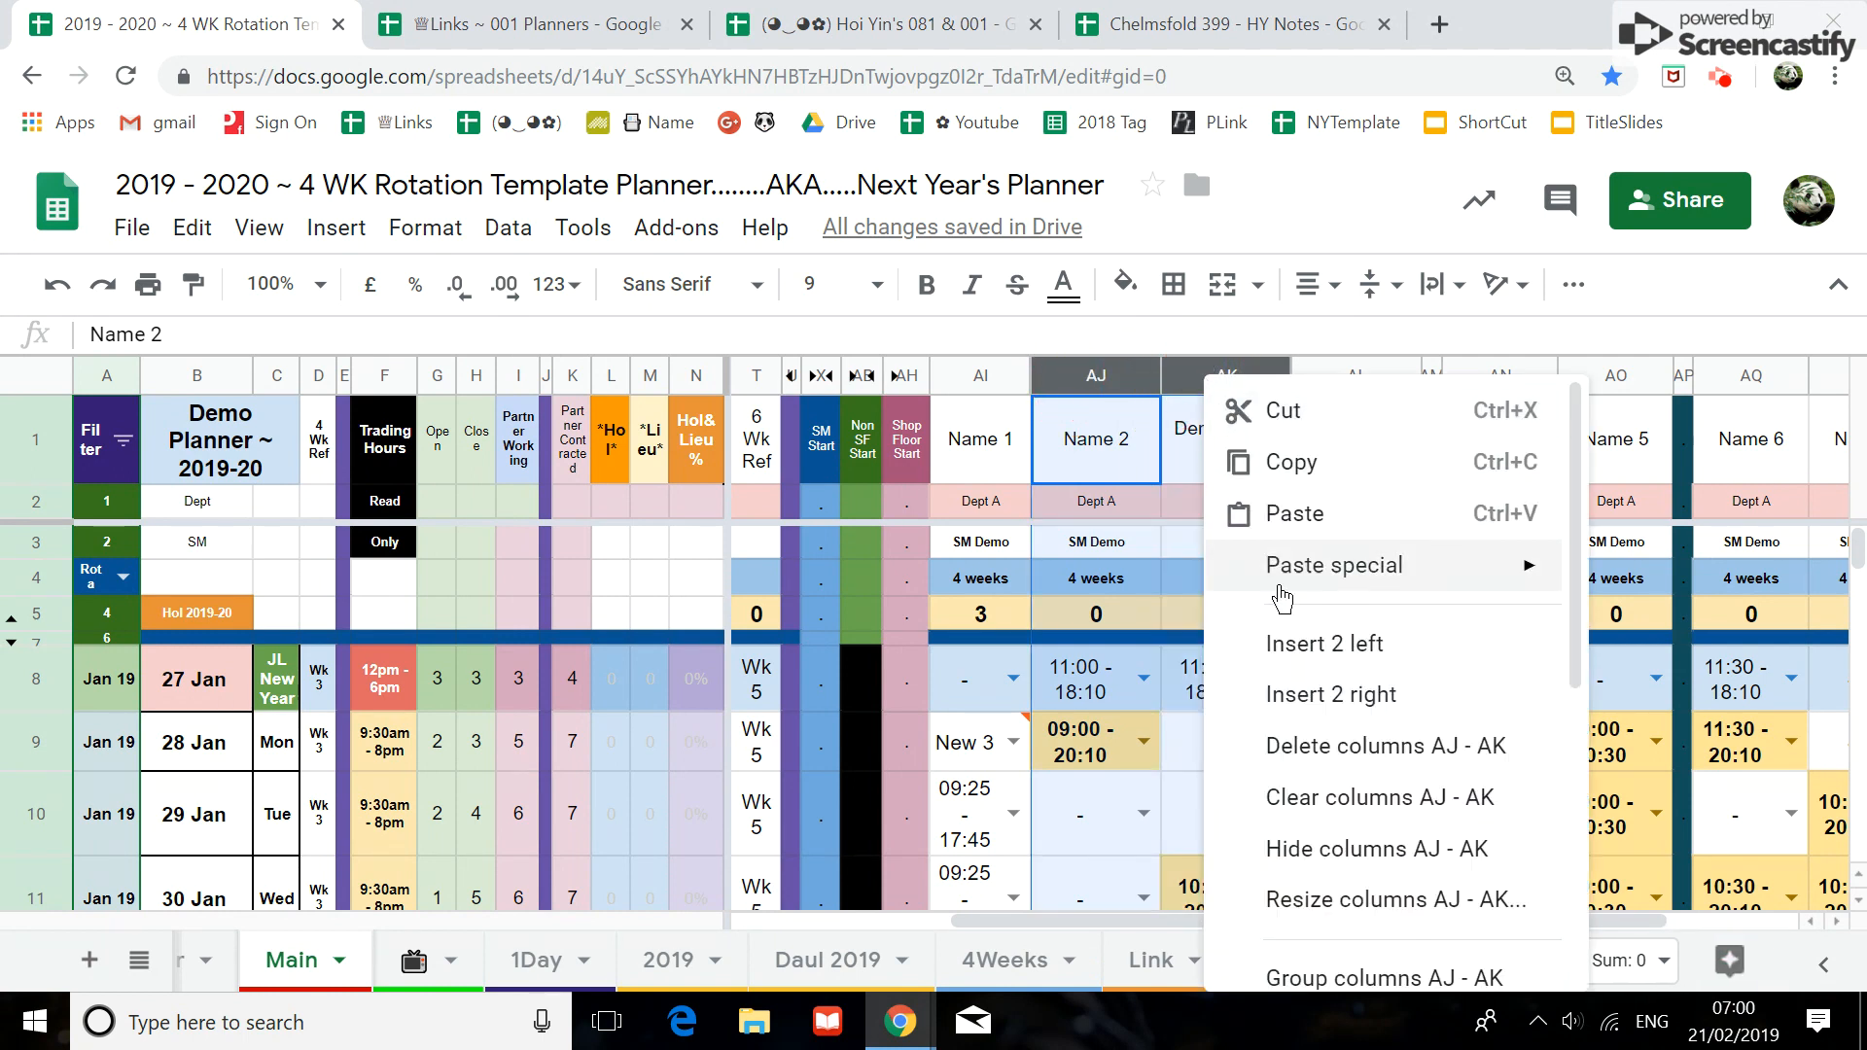
click(1371, 872)
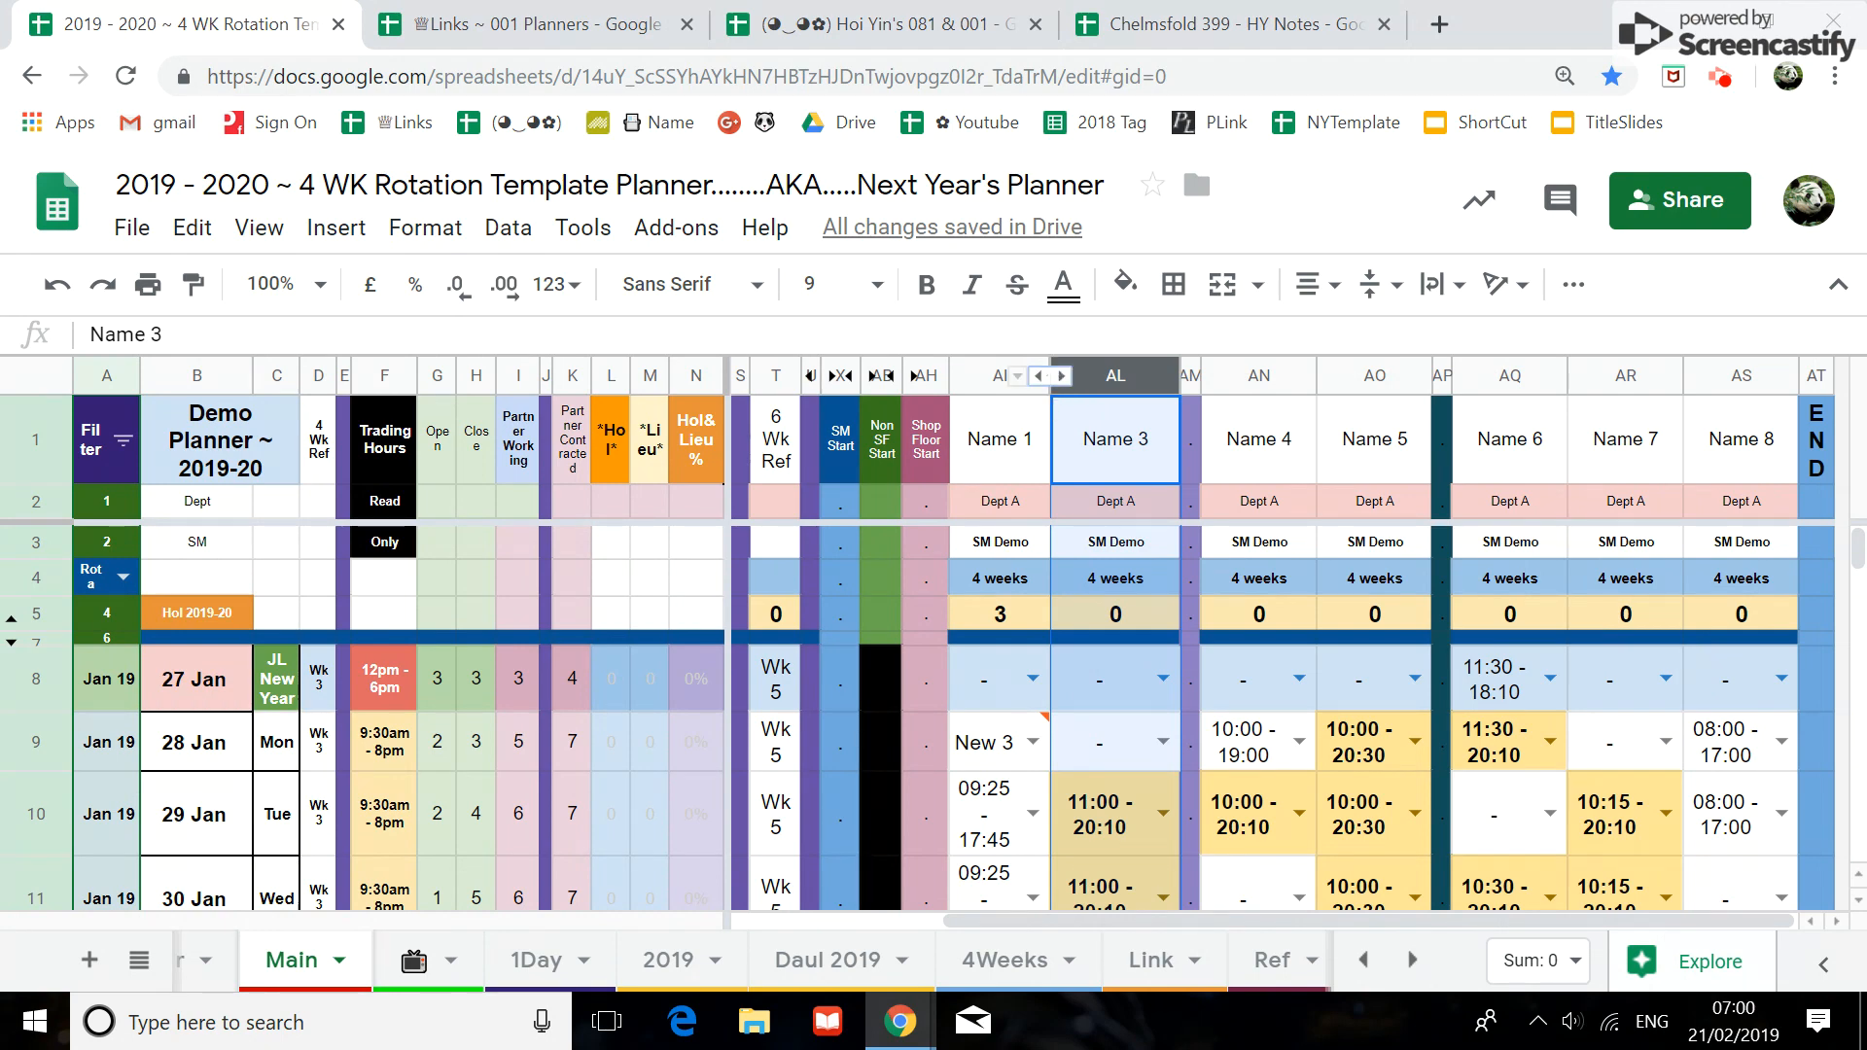
Unhide columns AJ to AK between Name 1 and Name 3, and select the Name 3 header
click(1050, 376)
click(1346, 429)
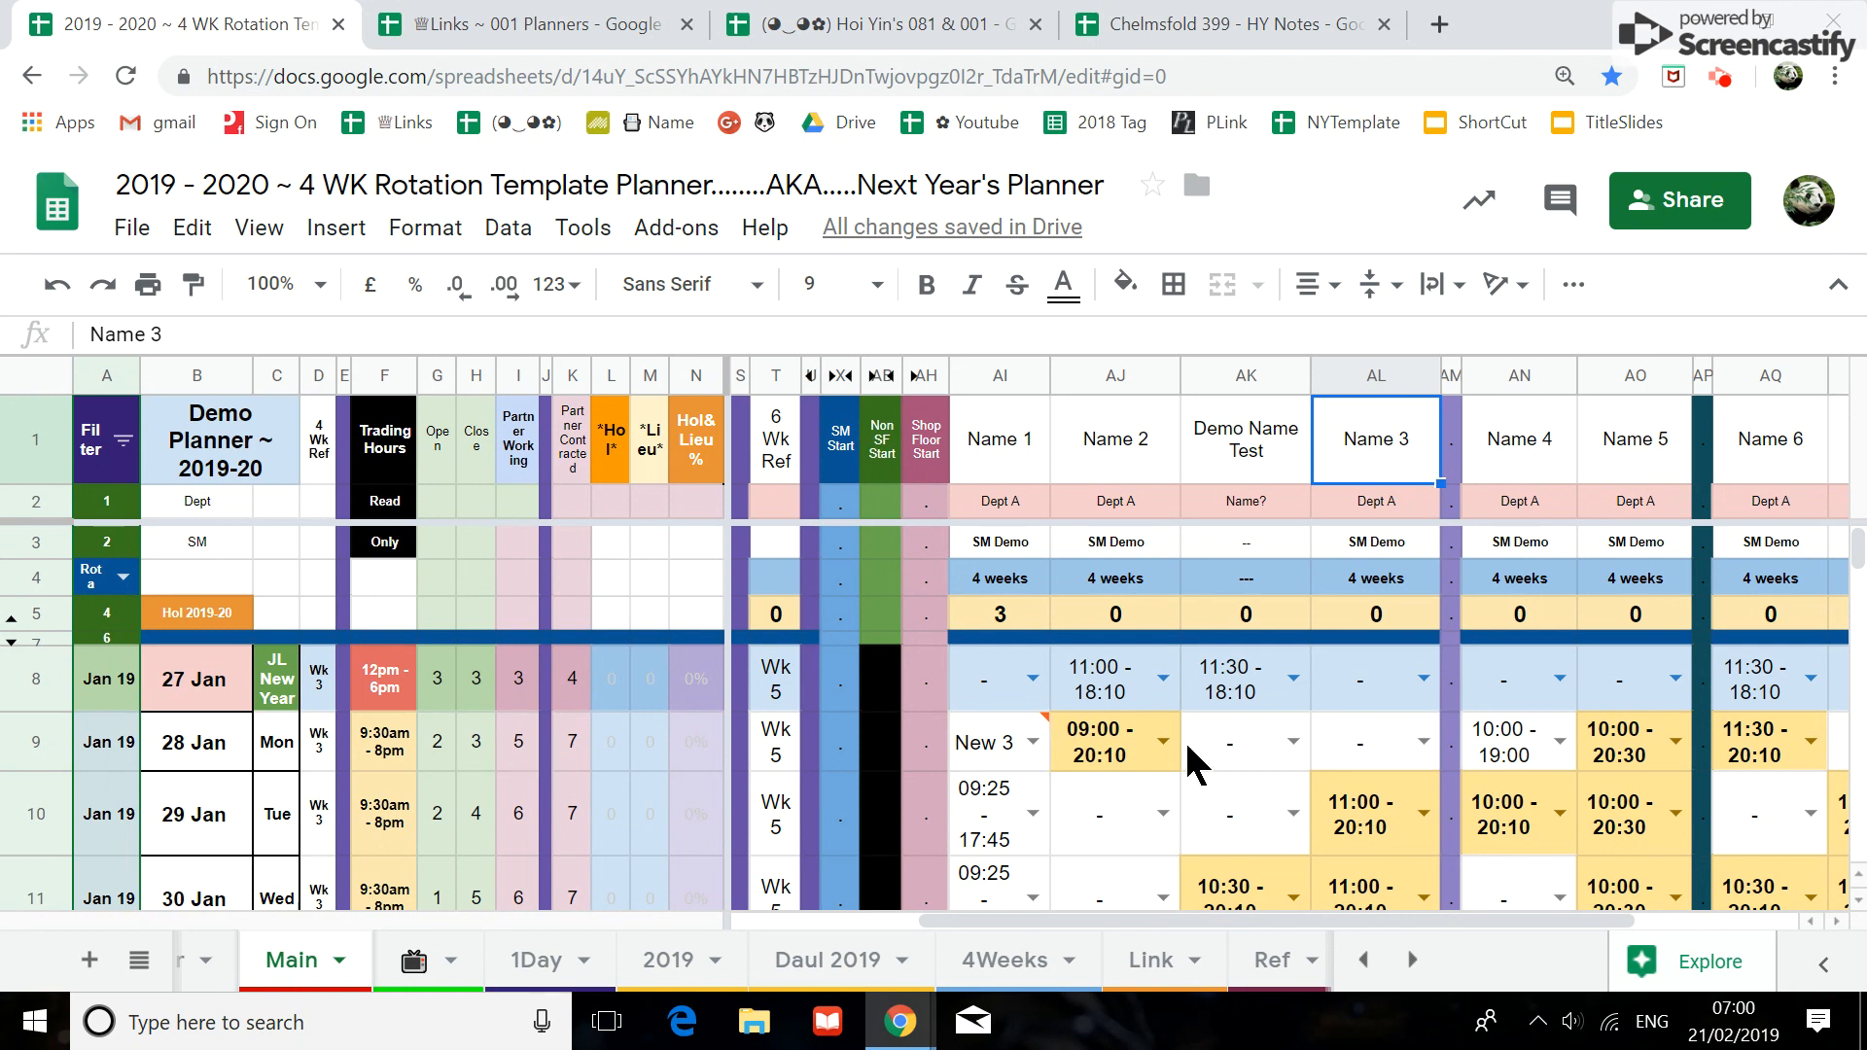
click(1076, 763)
click(1634, 768)
click(1745, 763)
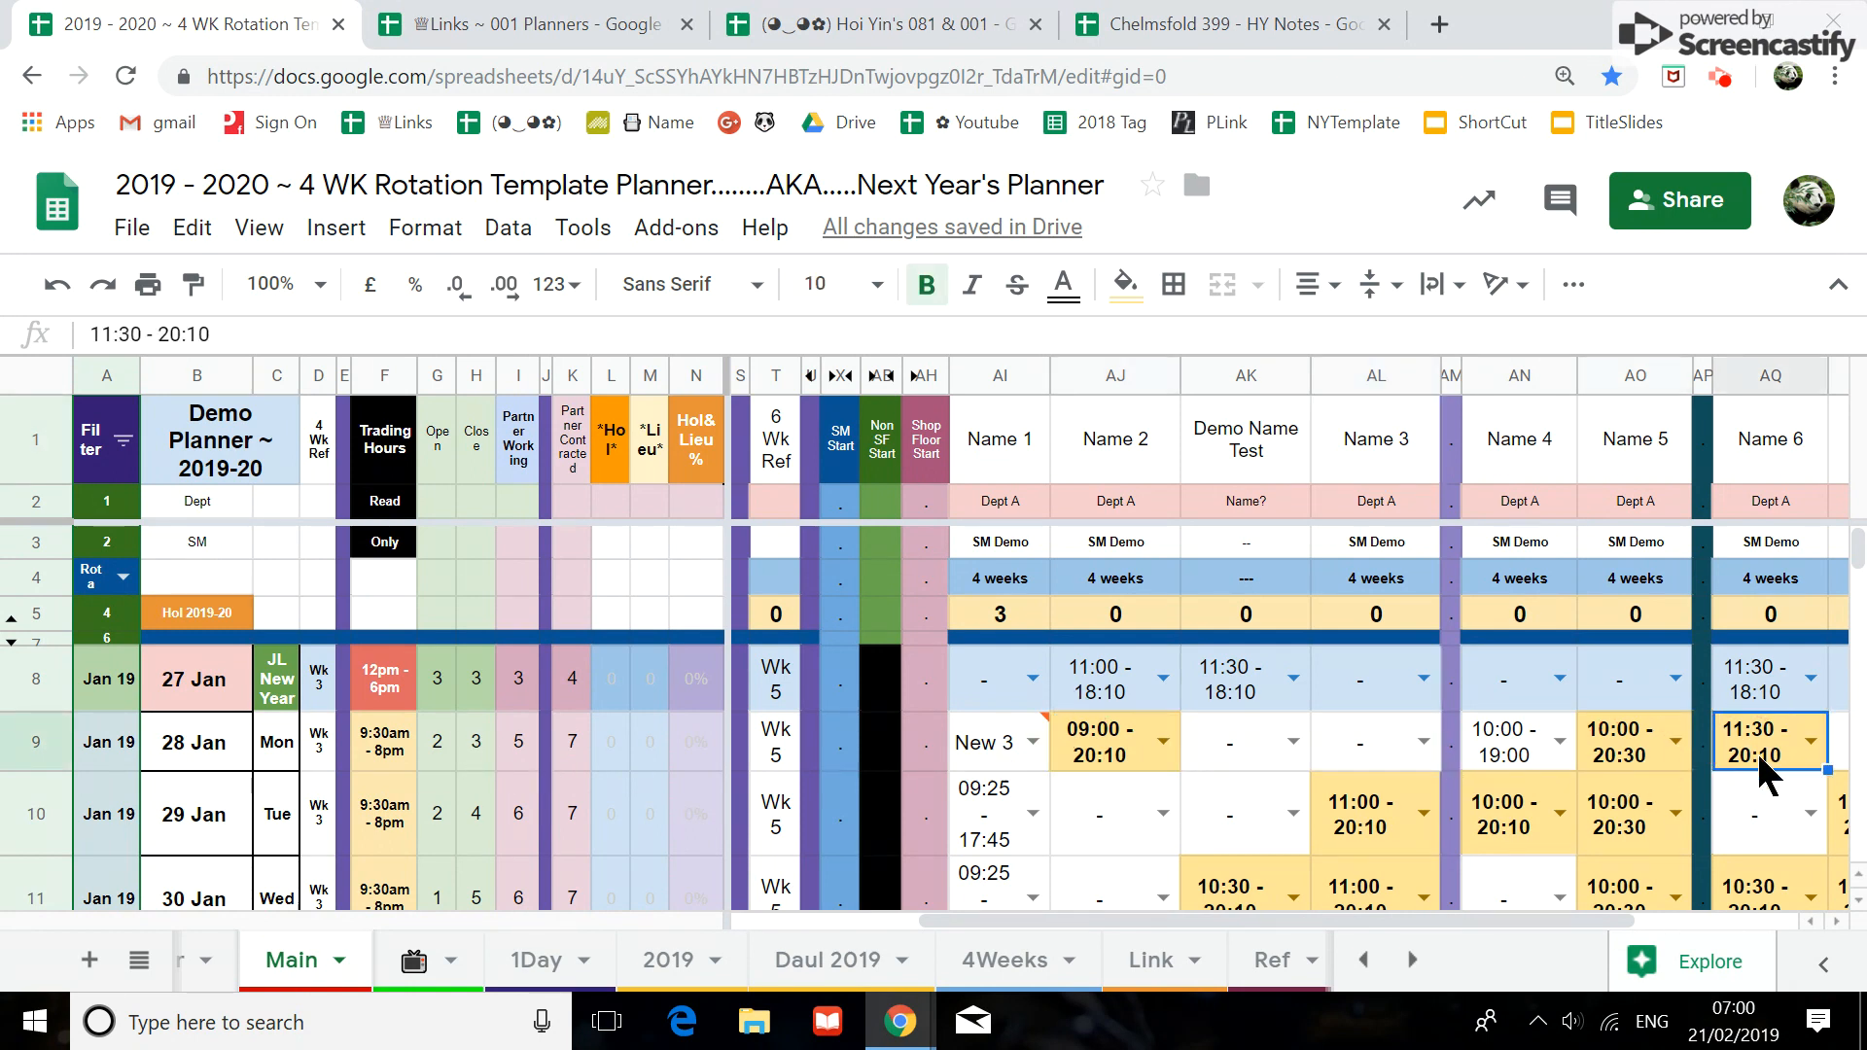
Set the spreadsheet zoom to 75%
drag(1293, 924, 1412, 929)
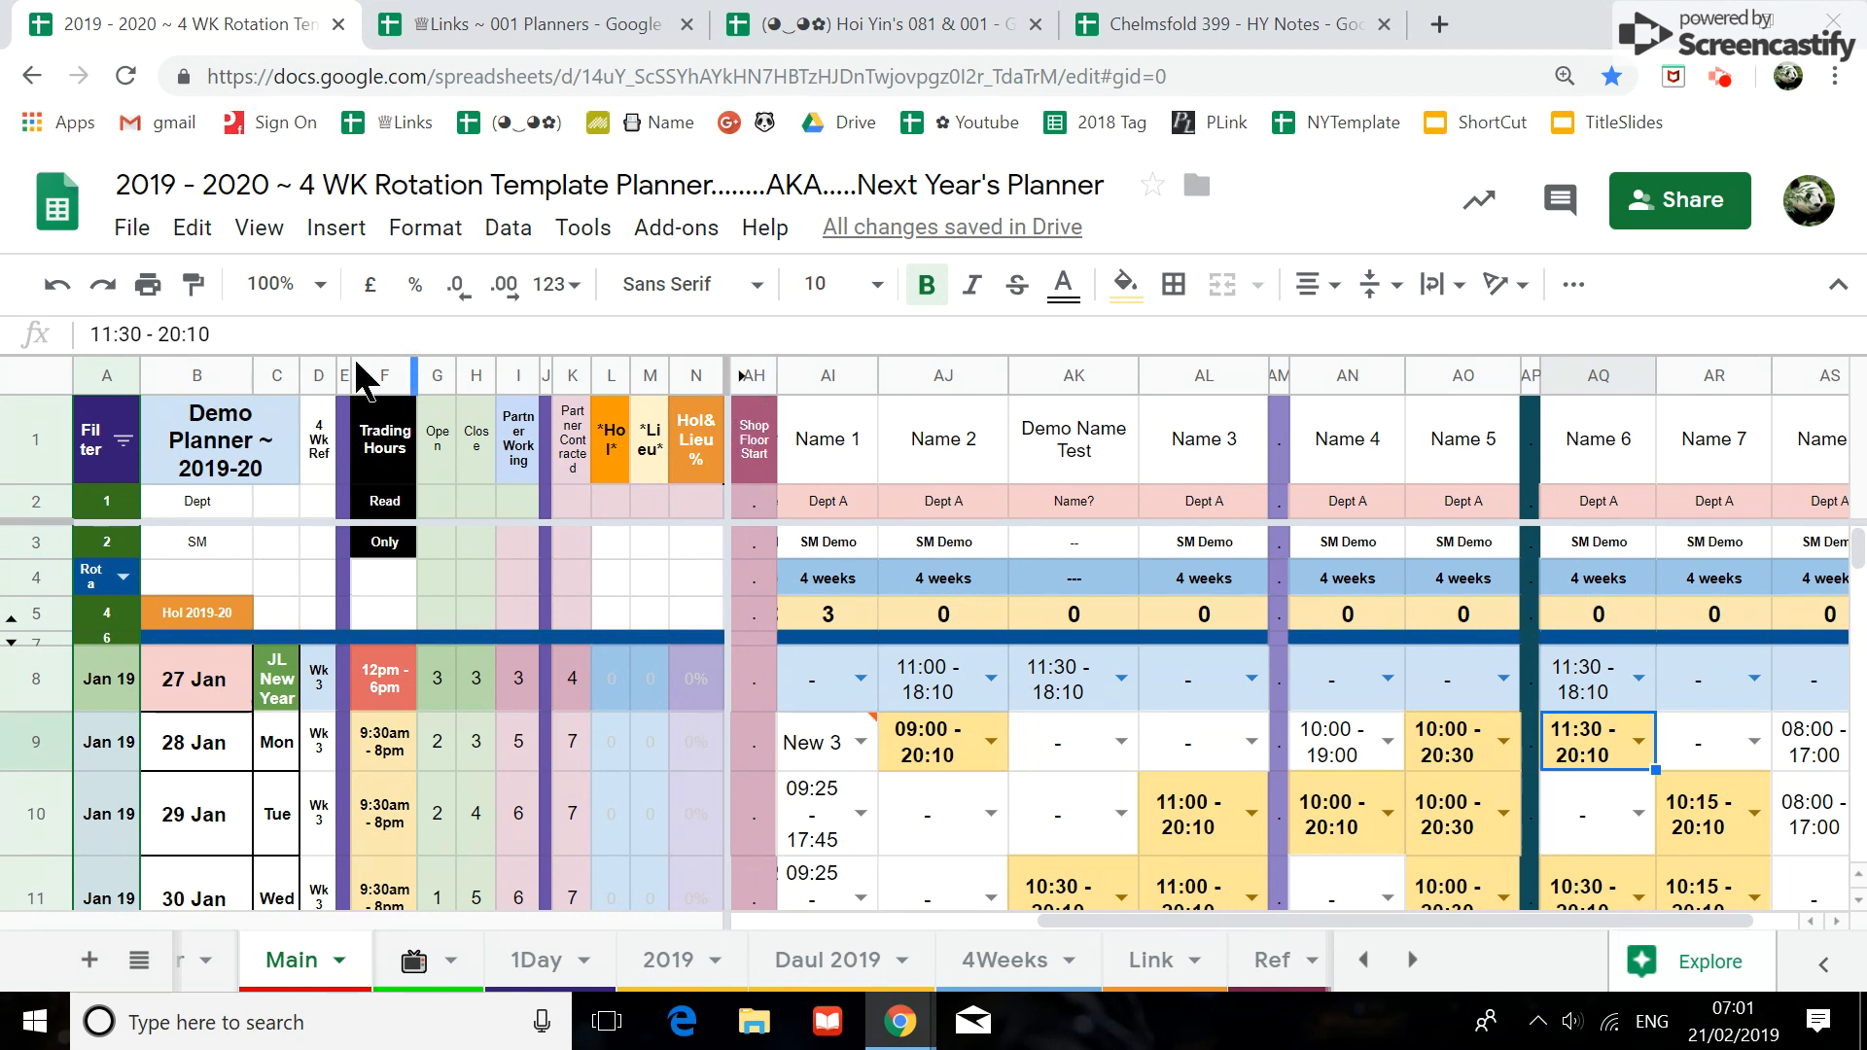
click(272, 283)
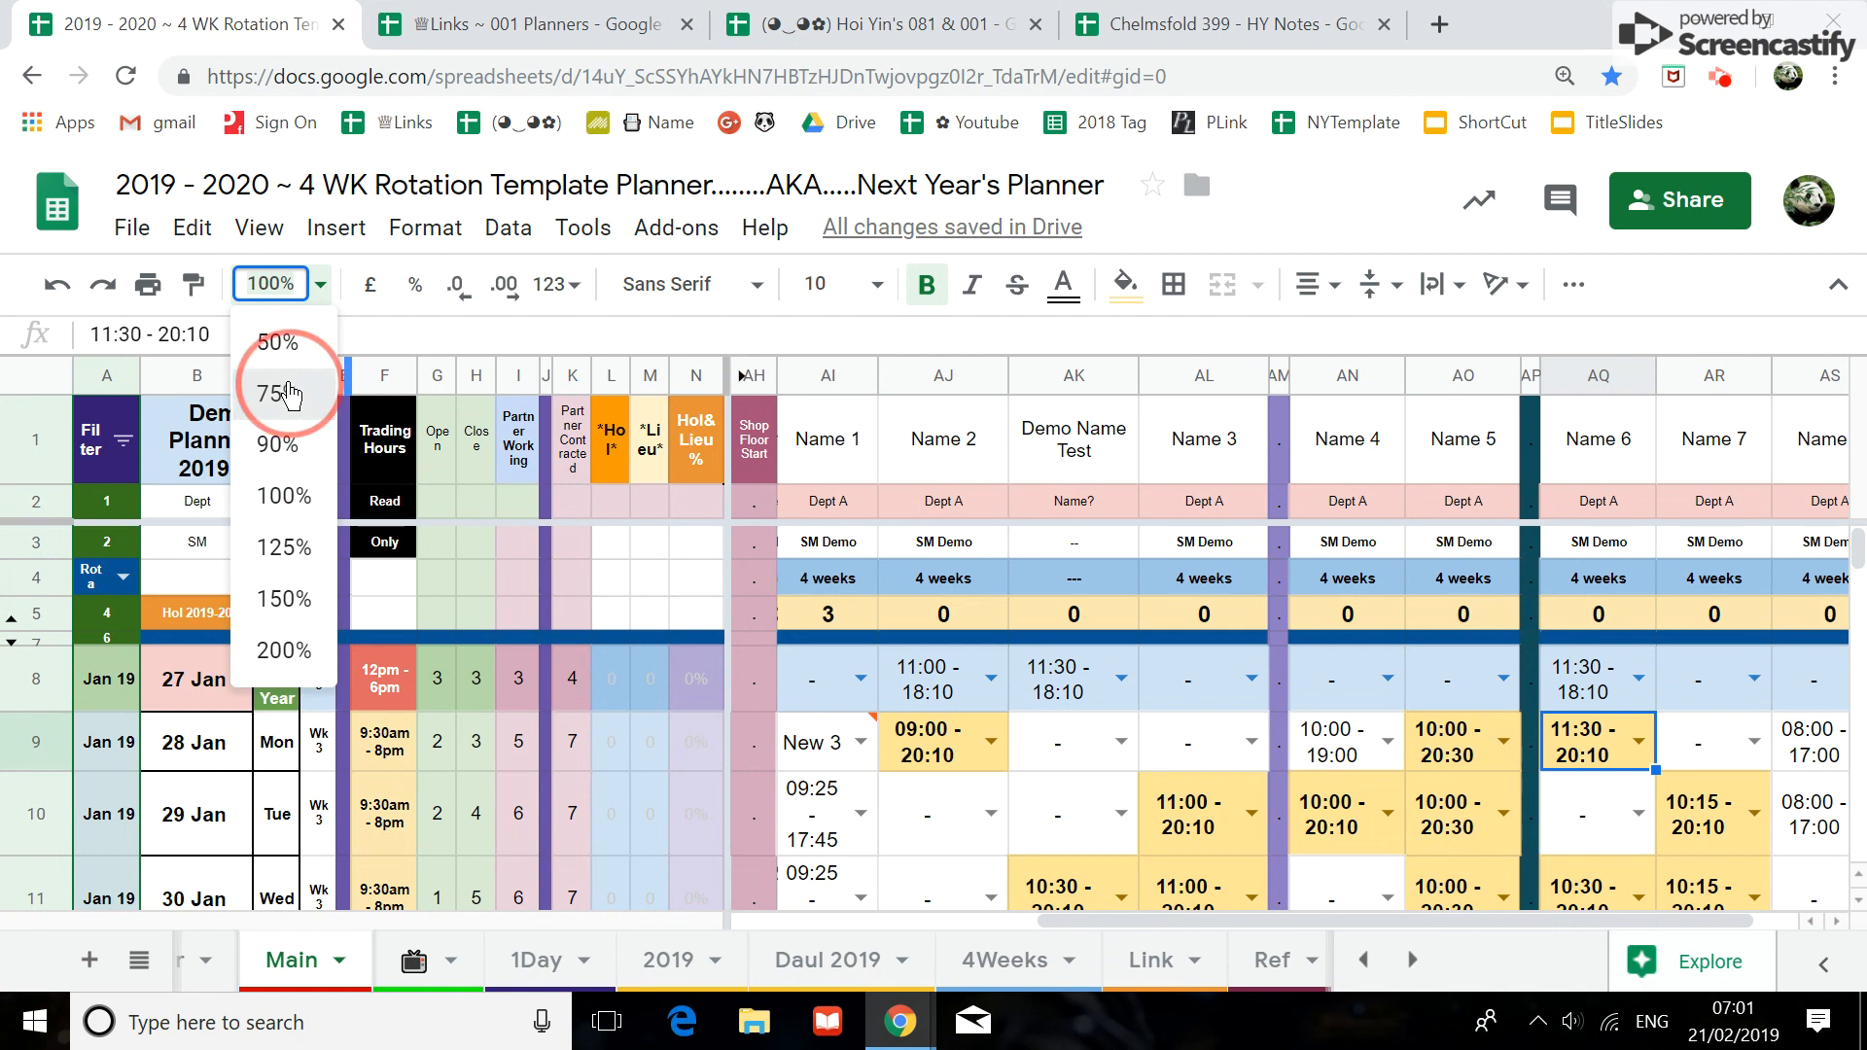
click(288, 394)
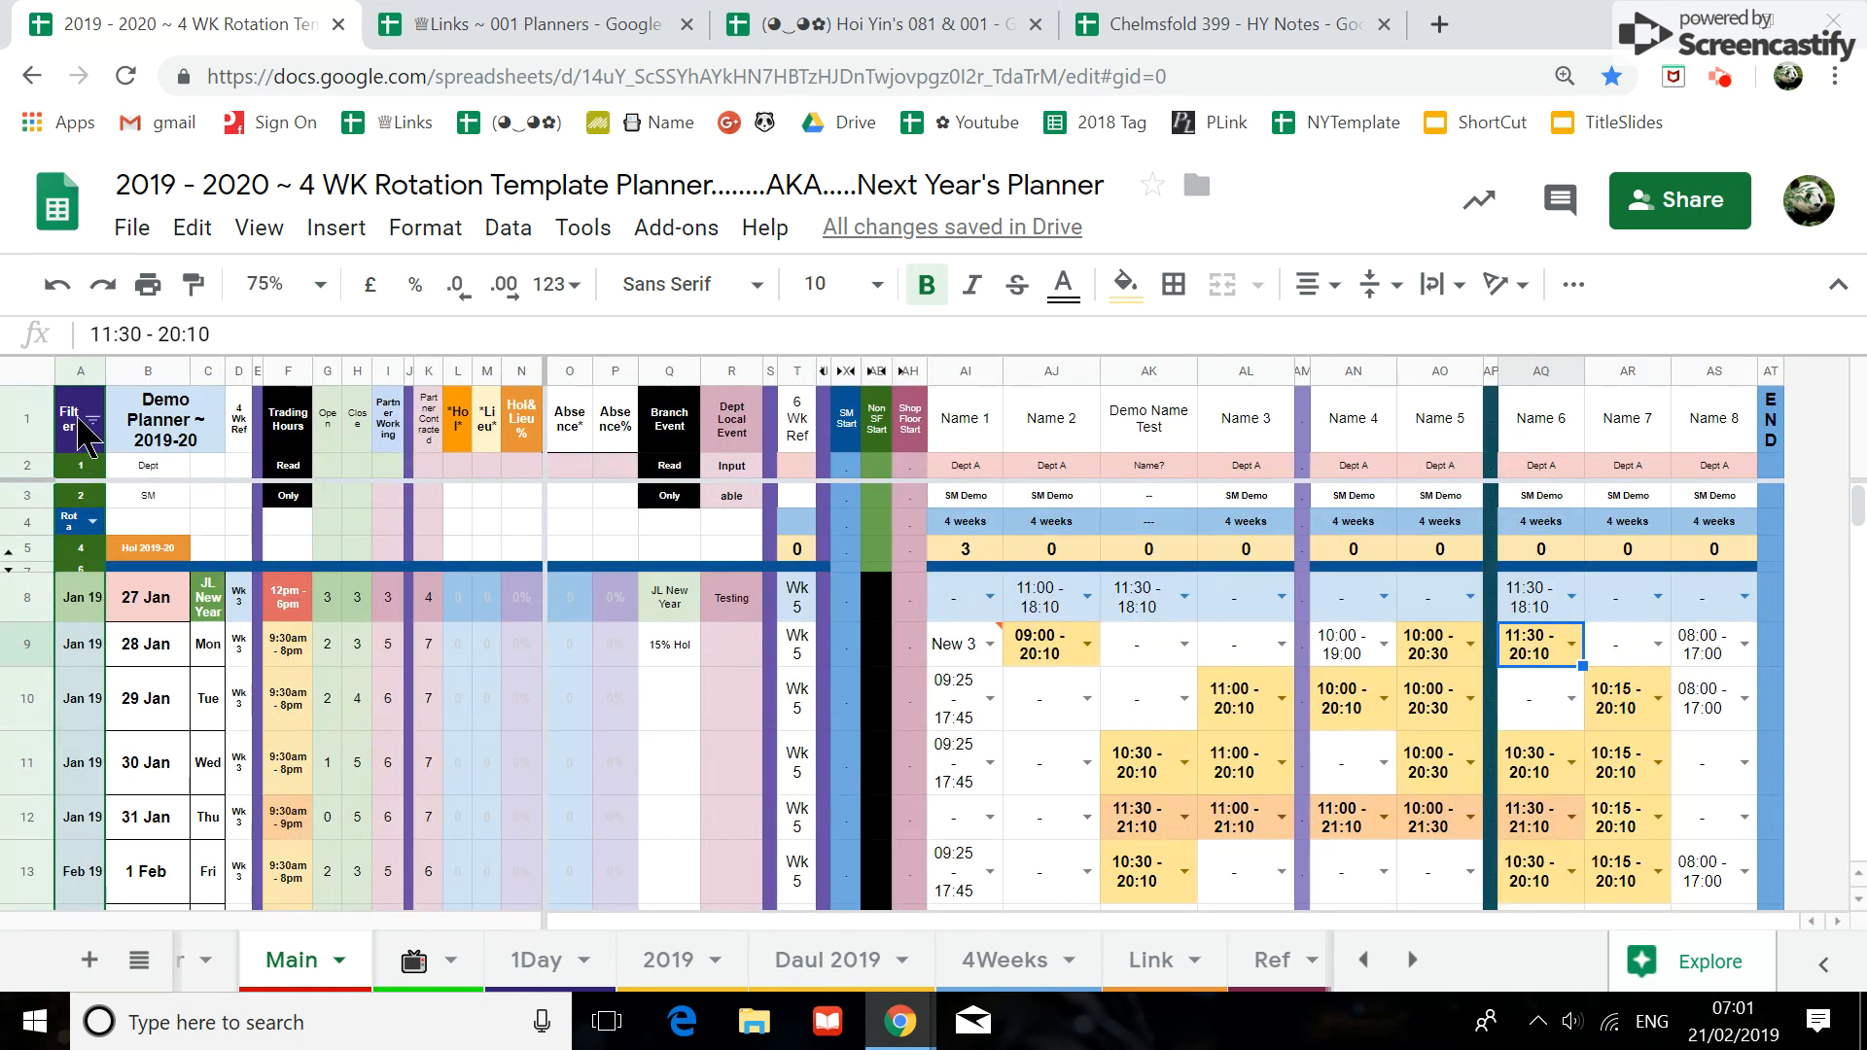
Filter column A of the Main sheet by values to exclude Nov 19, Dec 19 and Jan 20
click(97, 425)
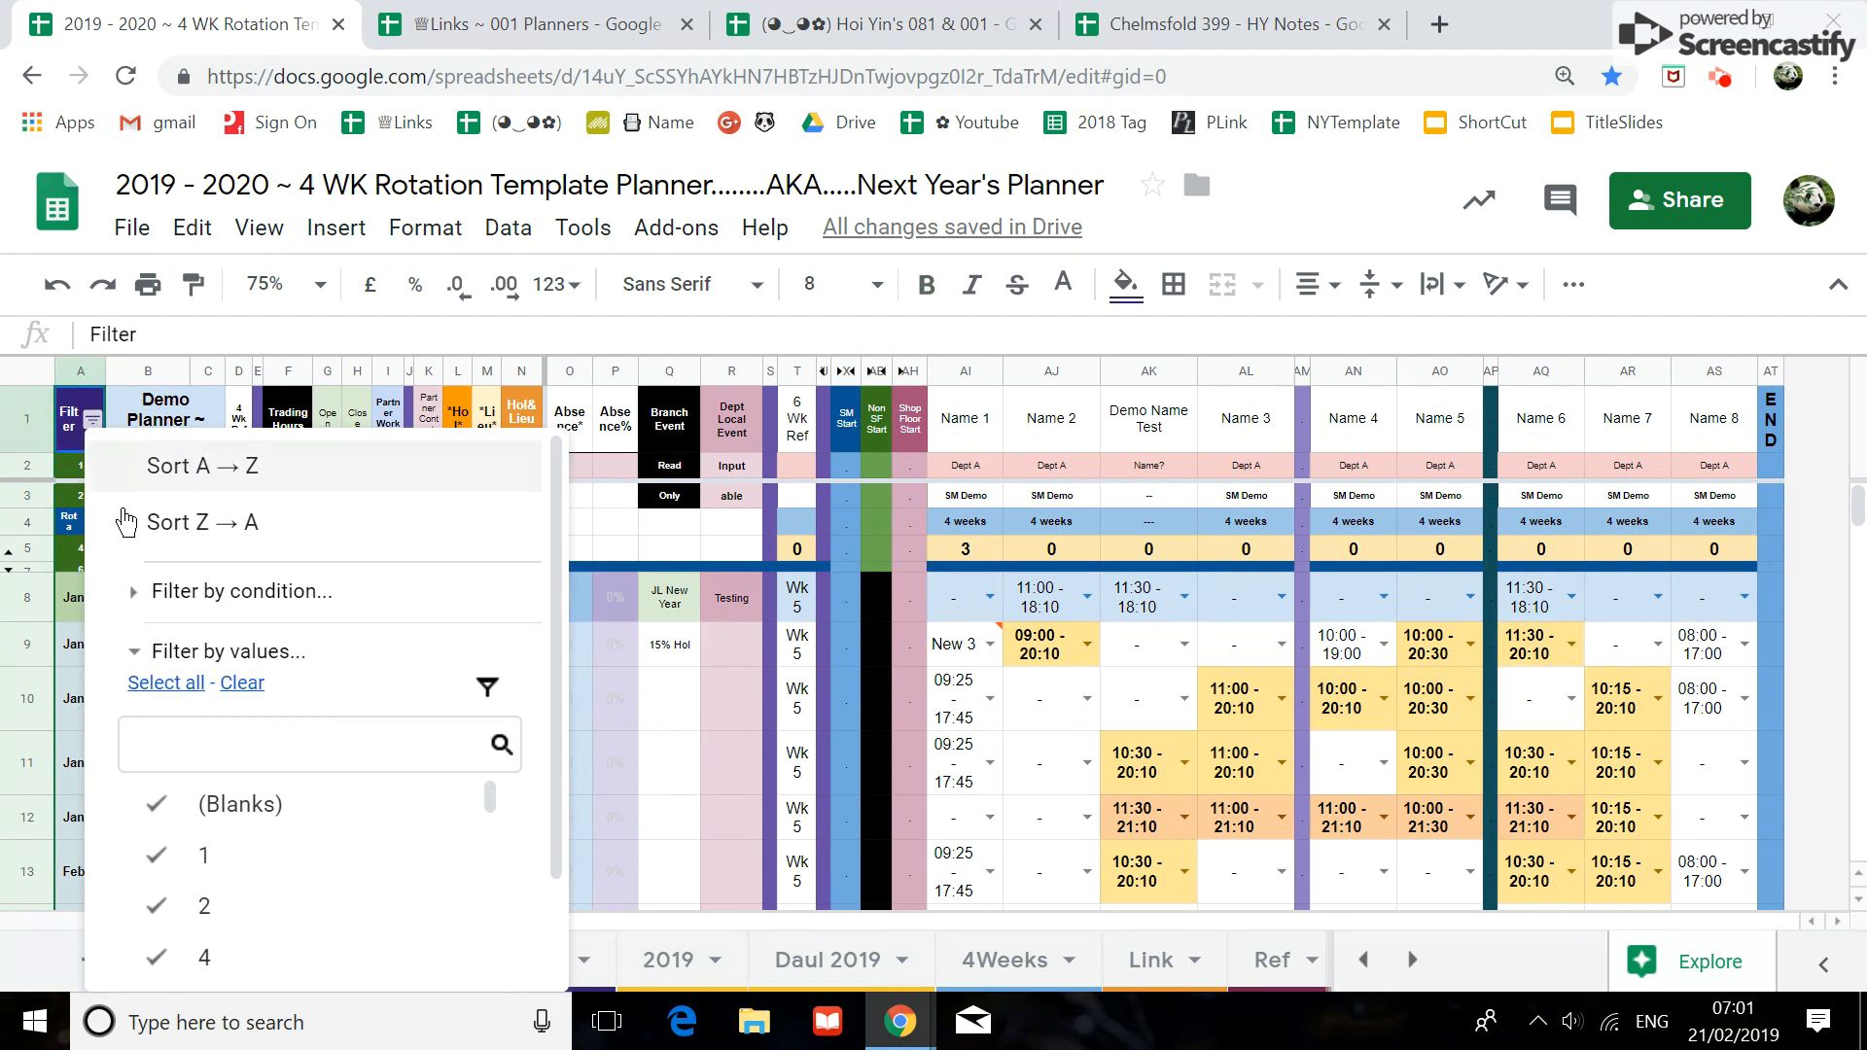
scroll(231, 702, down, 2)
scroll(231, 702, down, 10)
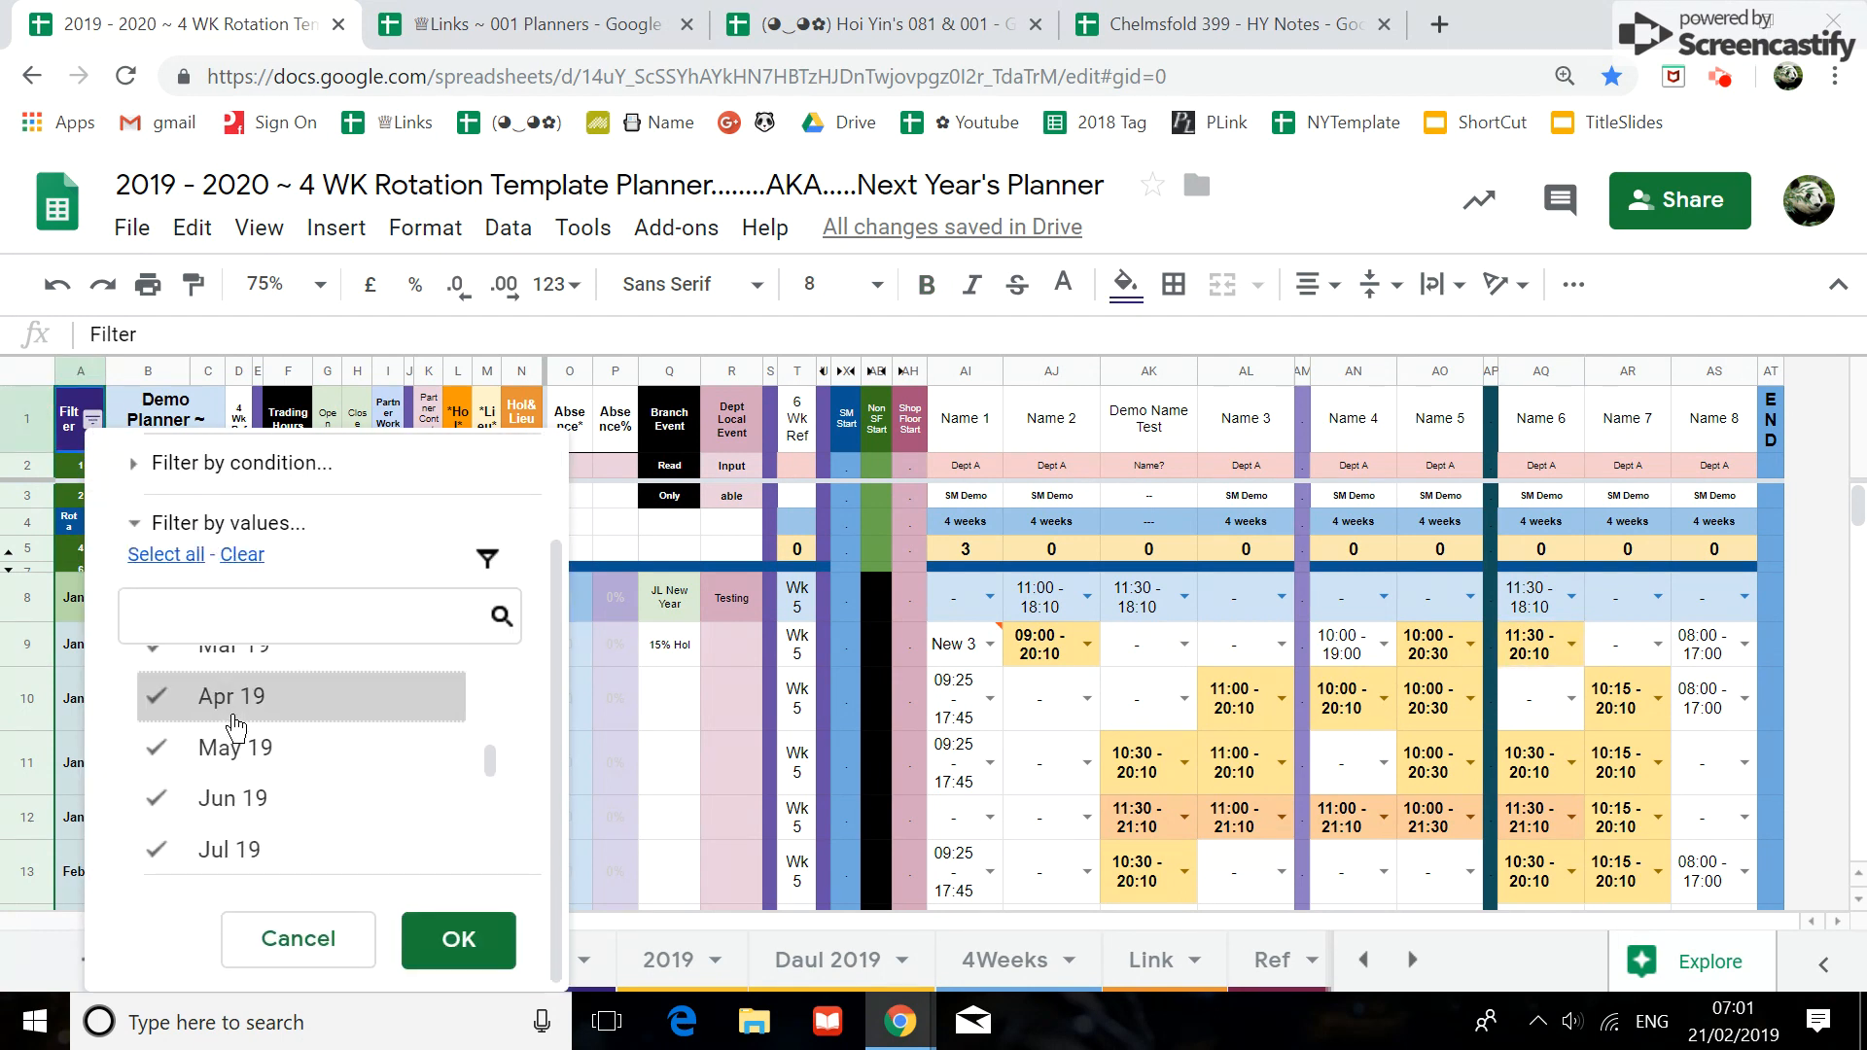
scroll(275, 805, up, 6)
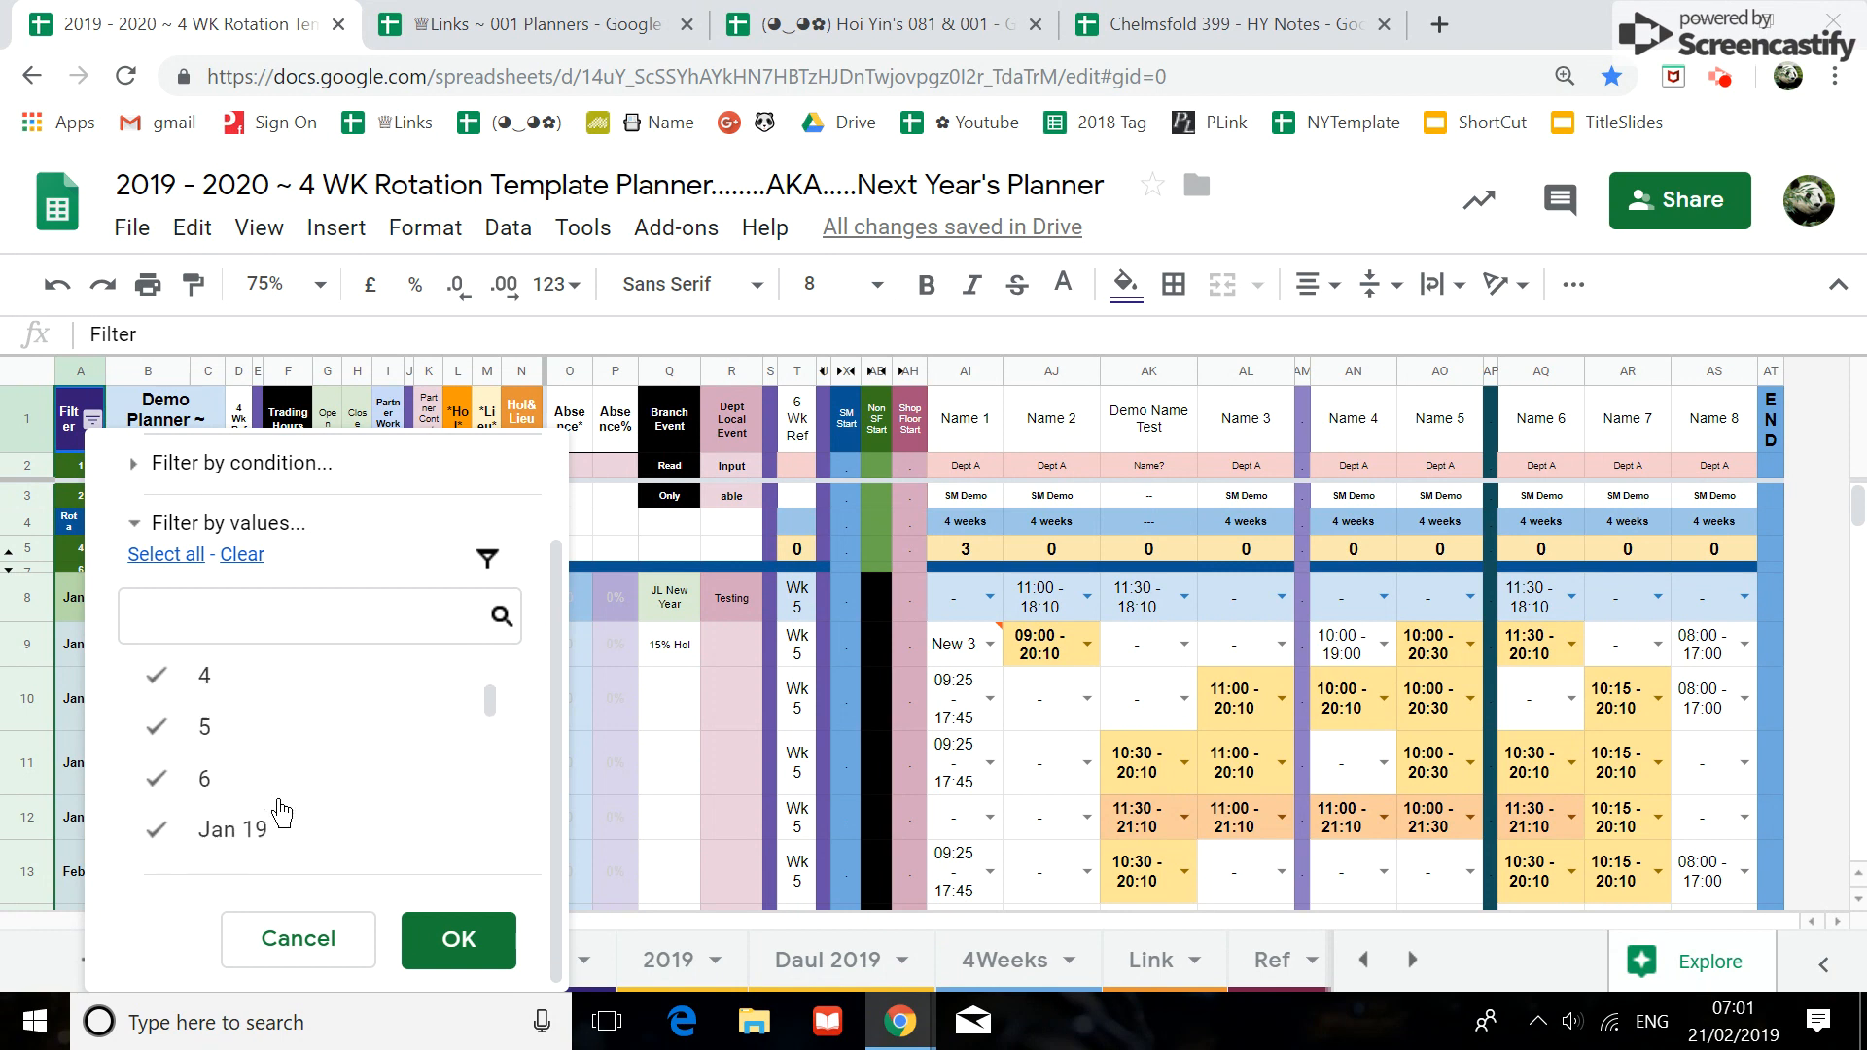
scroll(282, 804, down, 5)
scroll(282, 804, up, 5)
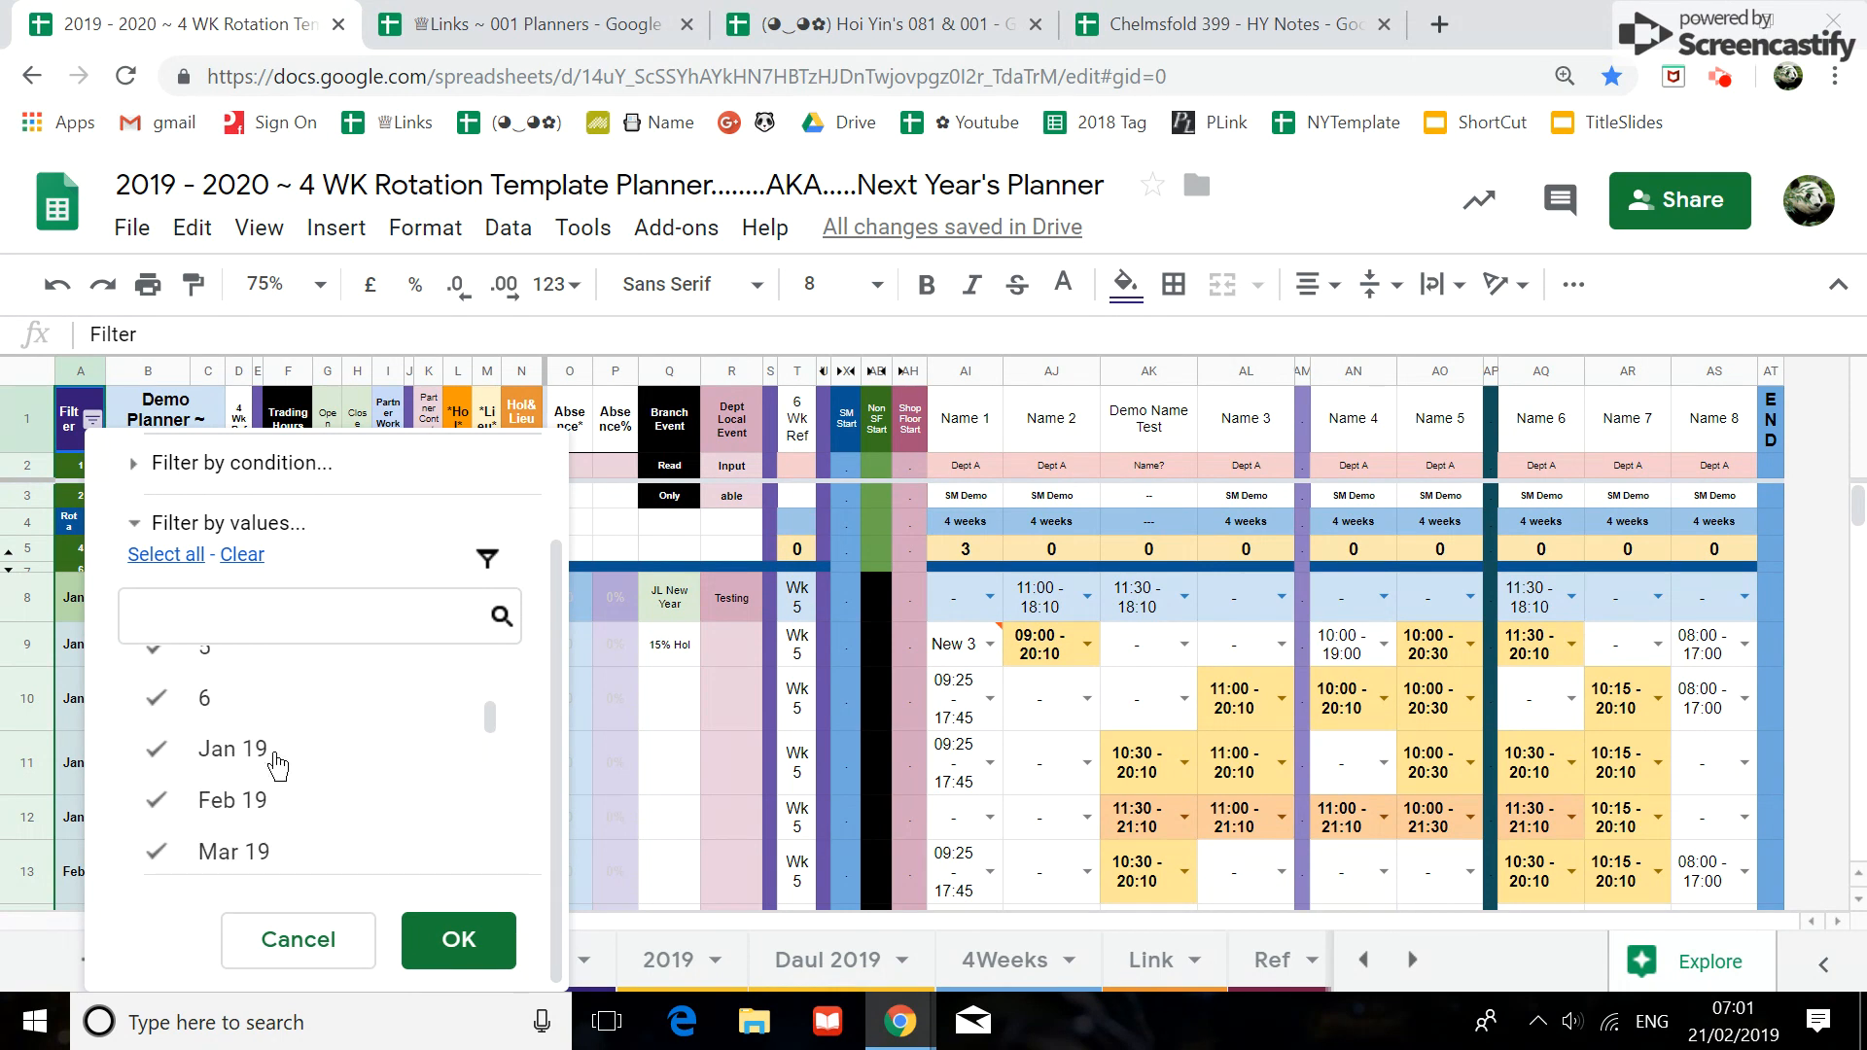
scroll(267, 763, down, 5)
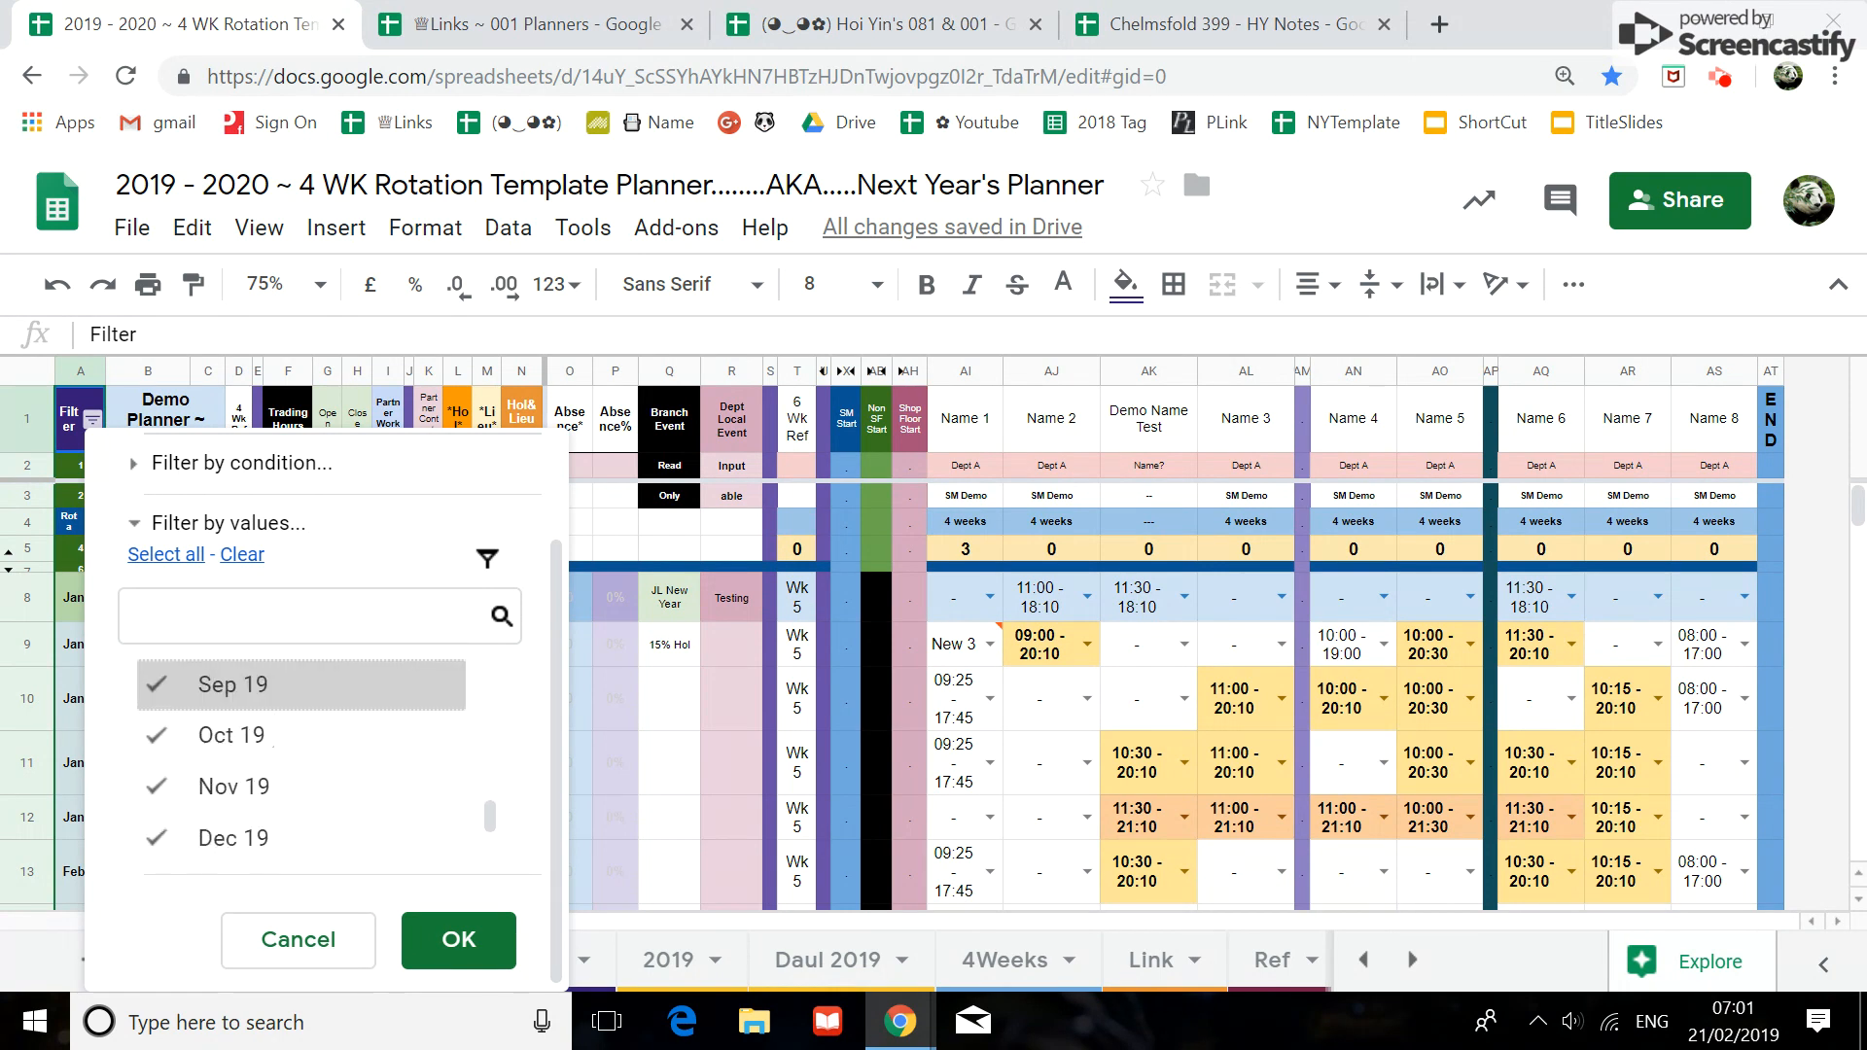
click(289, 783)
click(258, 728)
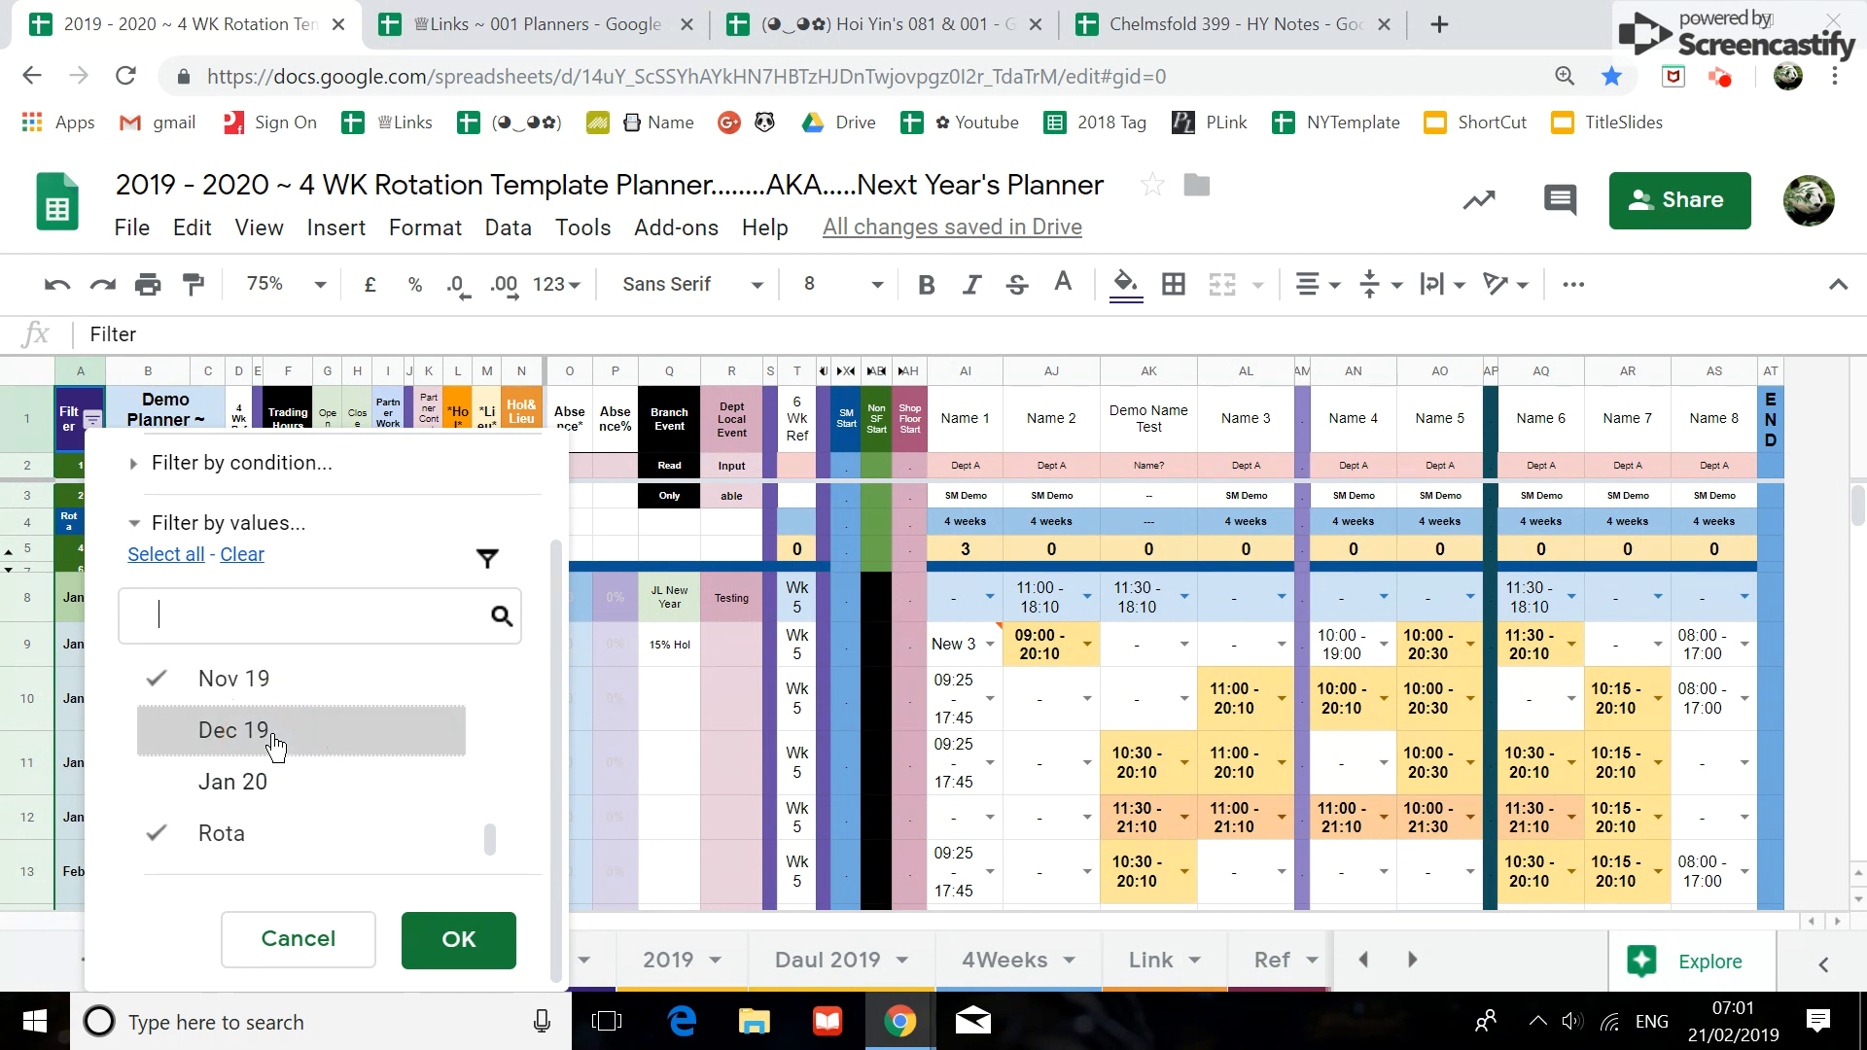
click(240, 690)
click(458, 940)
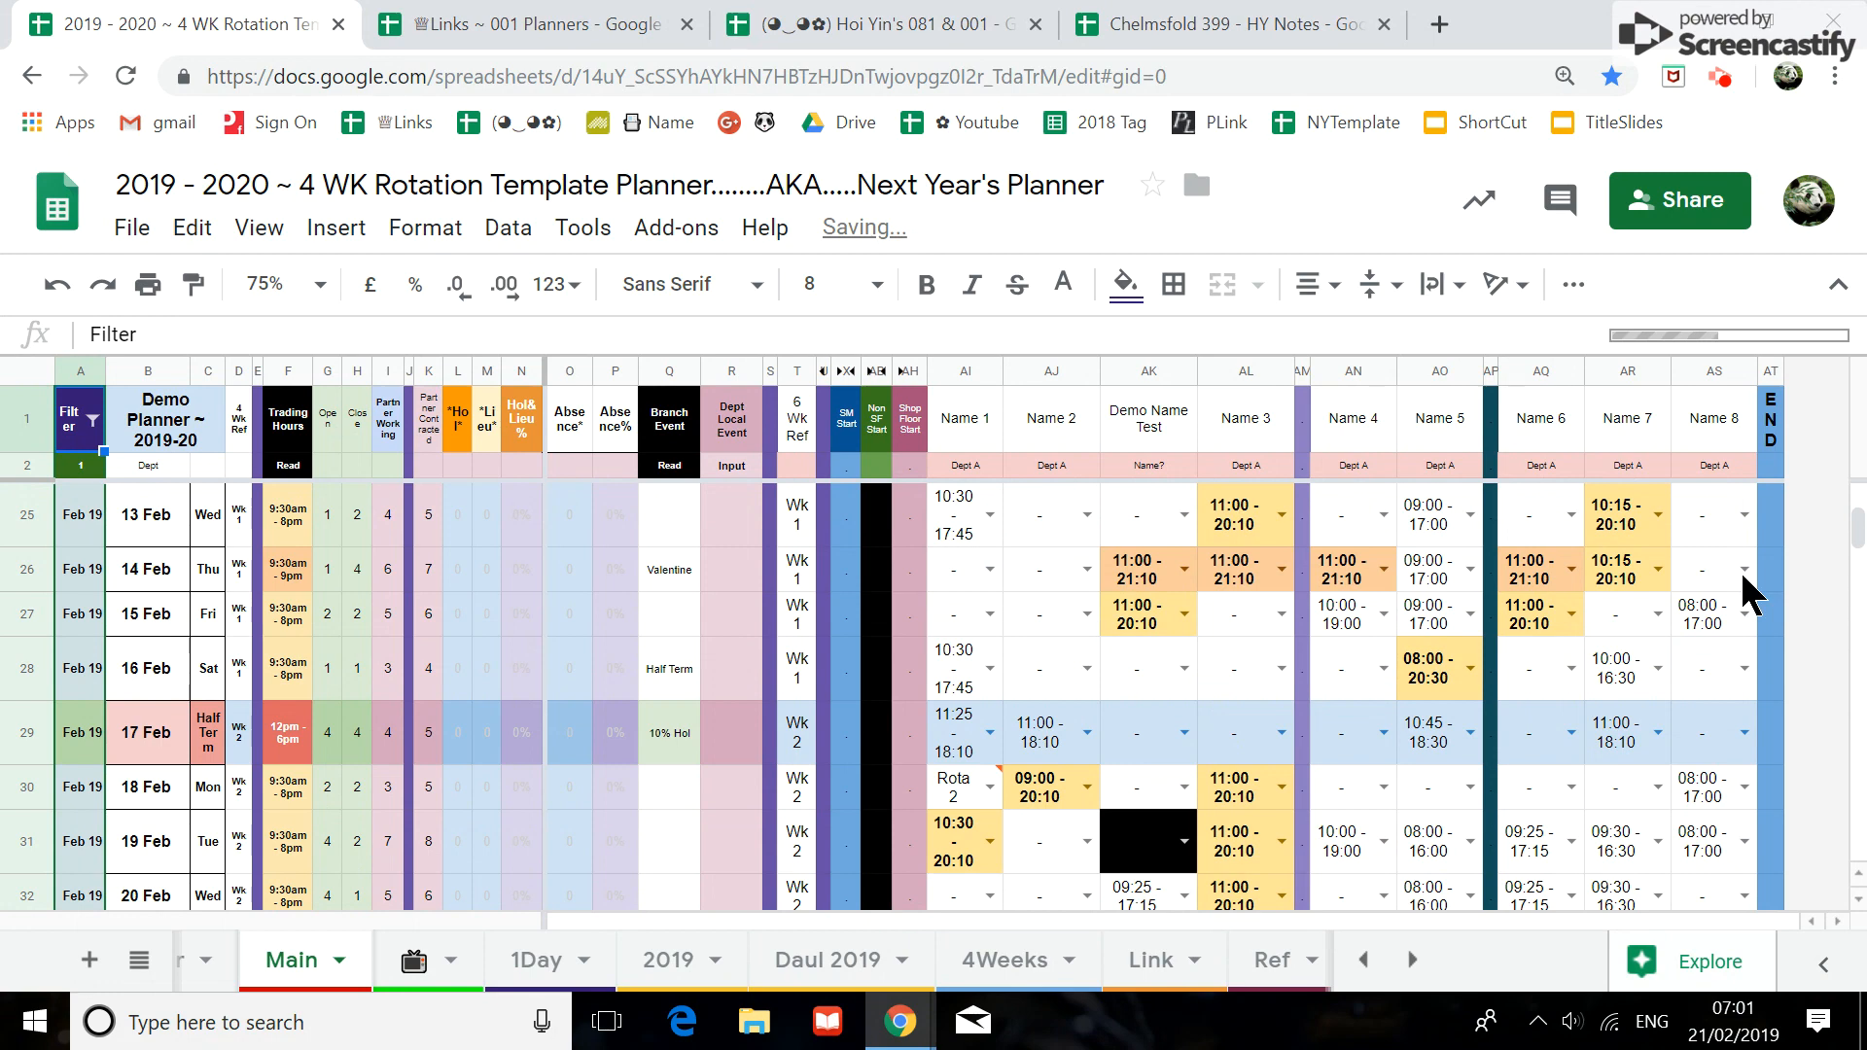
Inspect the row numbers at the end of the filtered Main sheet with the browser zoom set to 150%
click(1855, 533)
drag(1843, 673, 1857, 853)
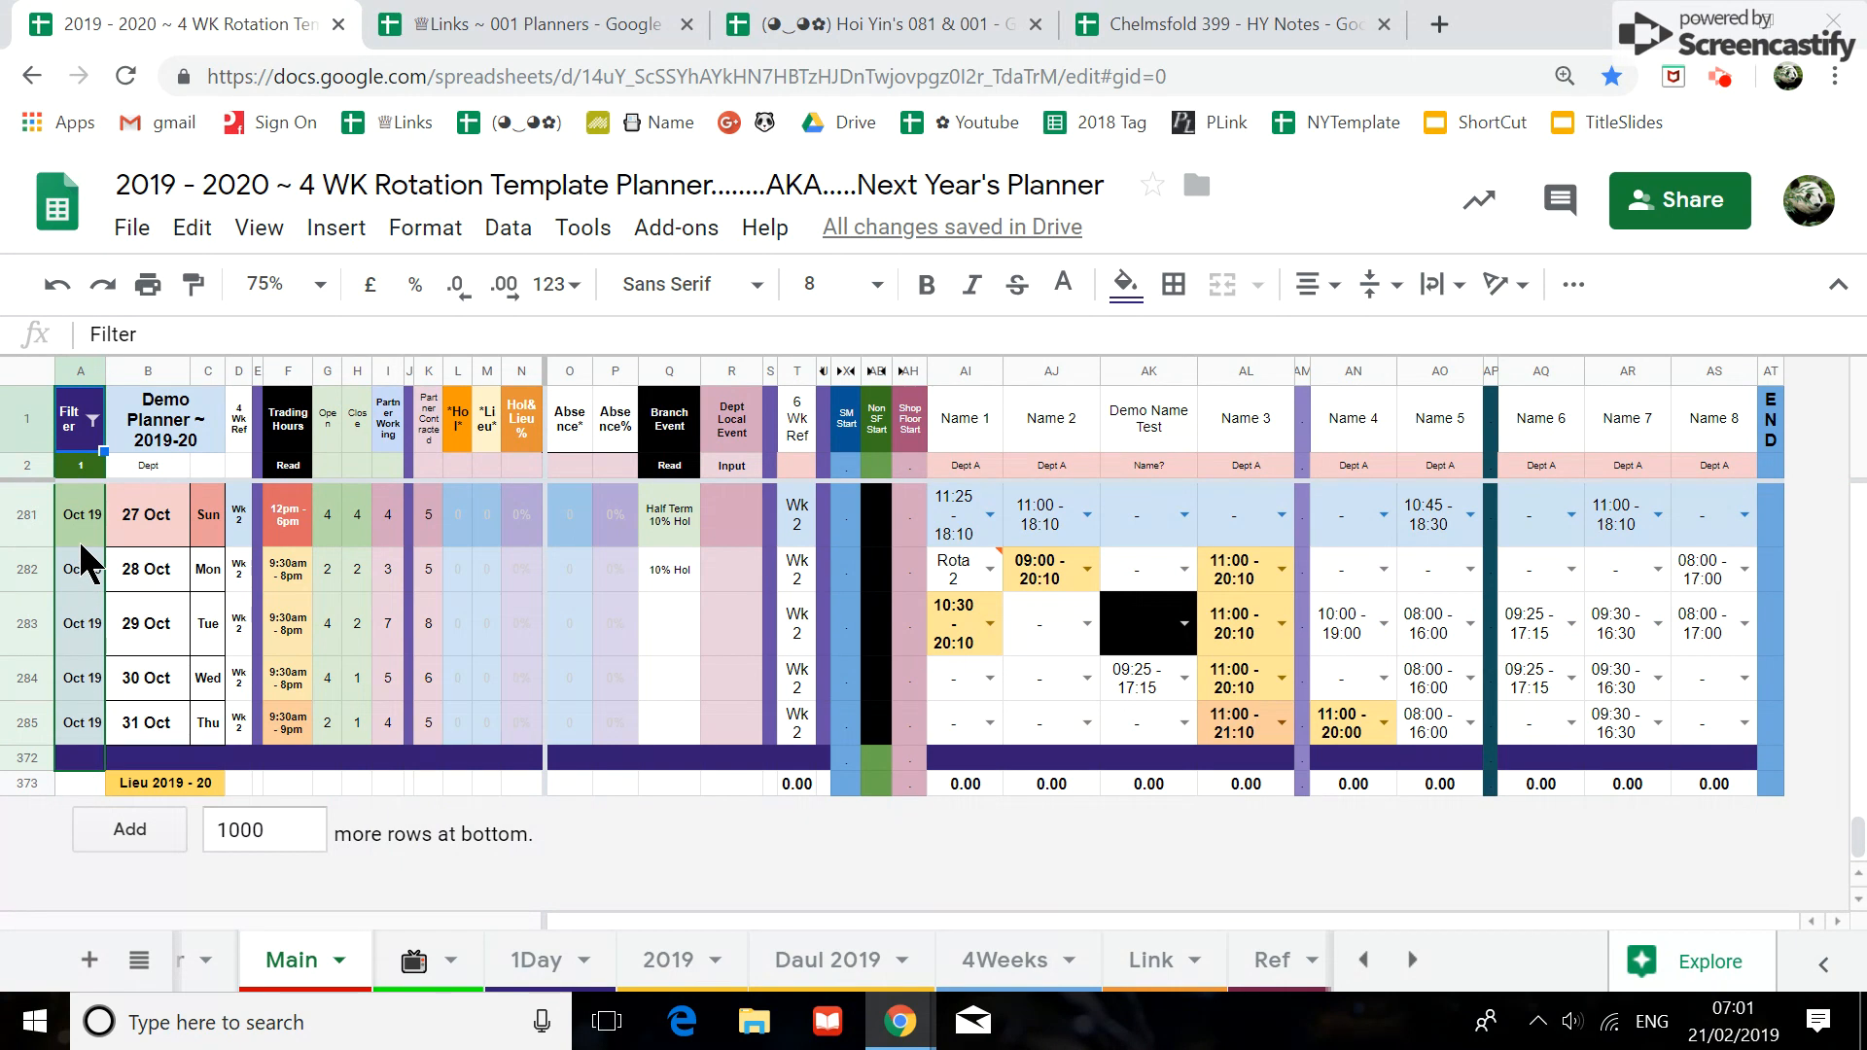
click(137, 575)
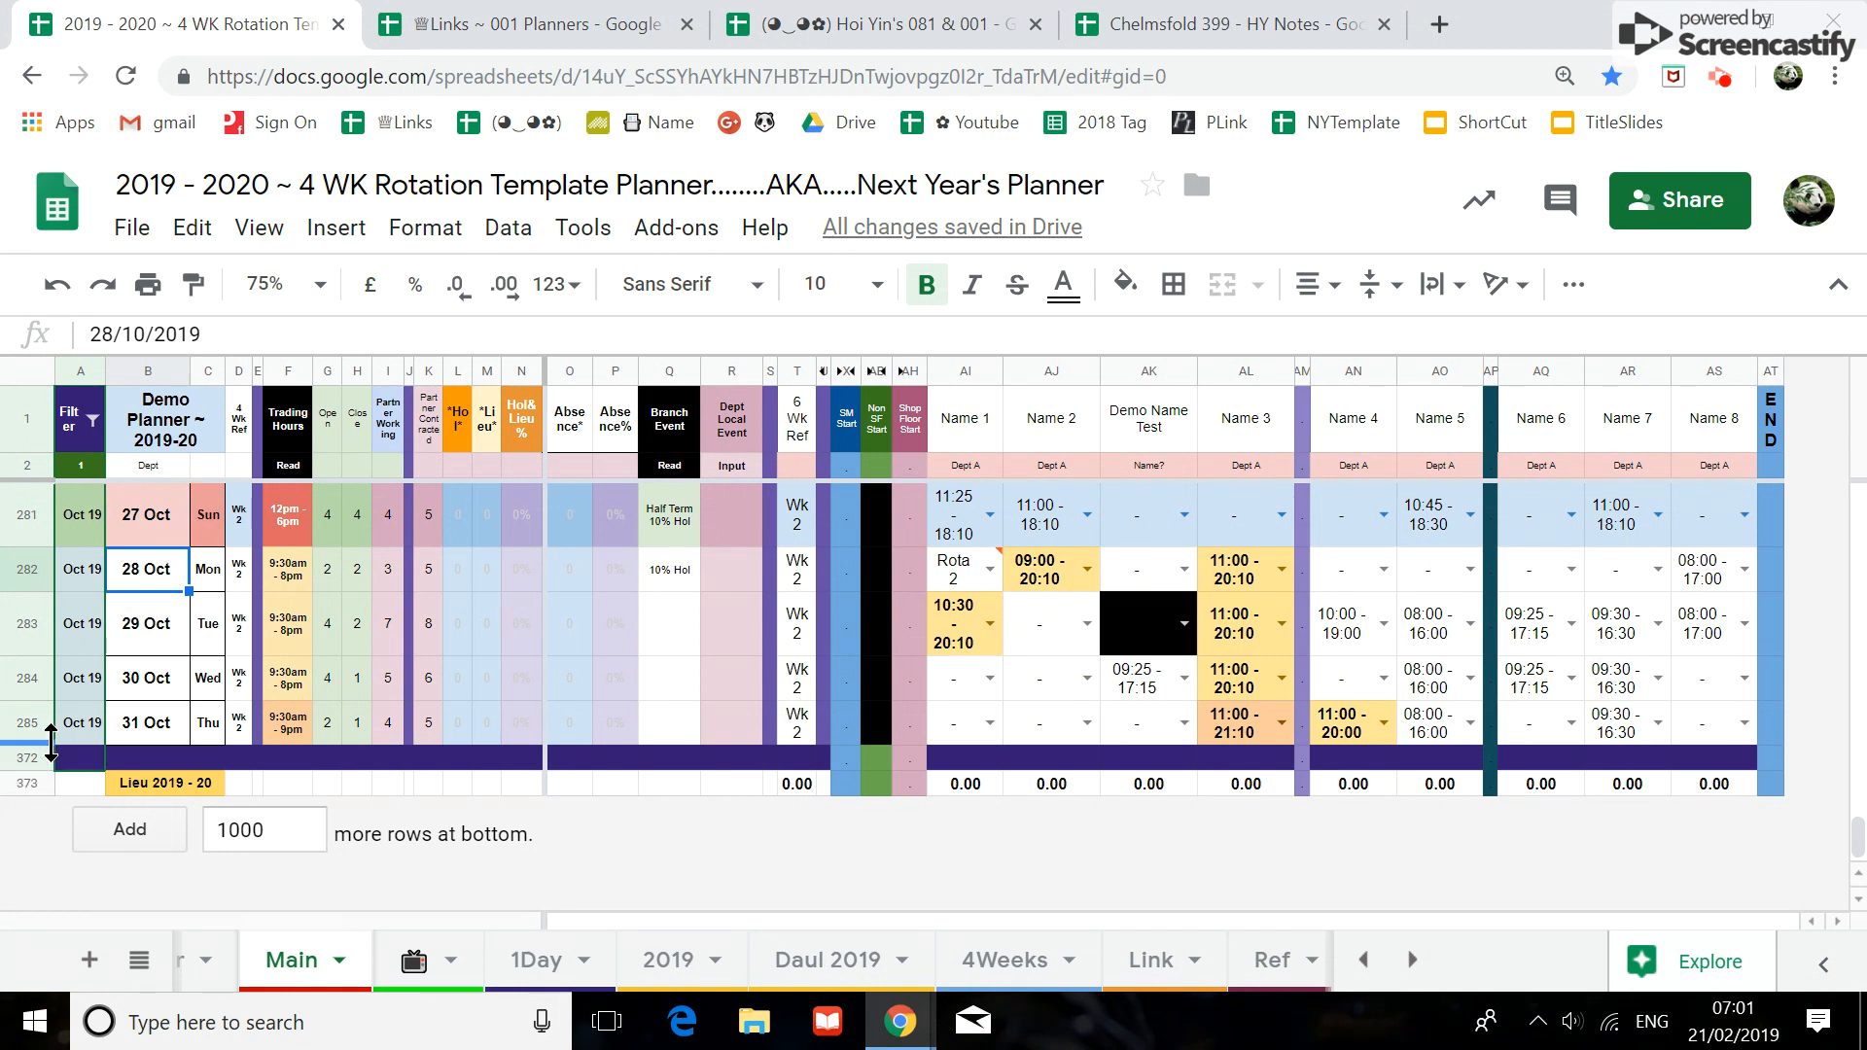
click(1835, 76)
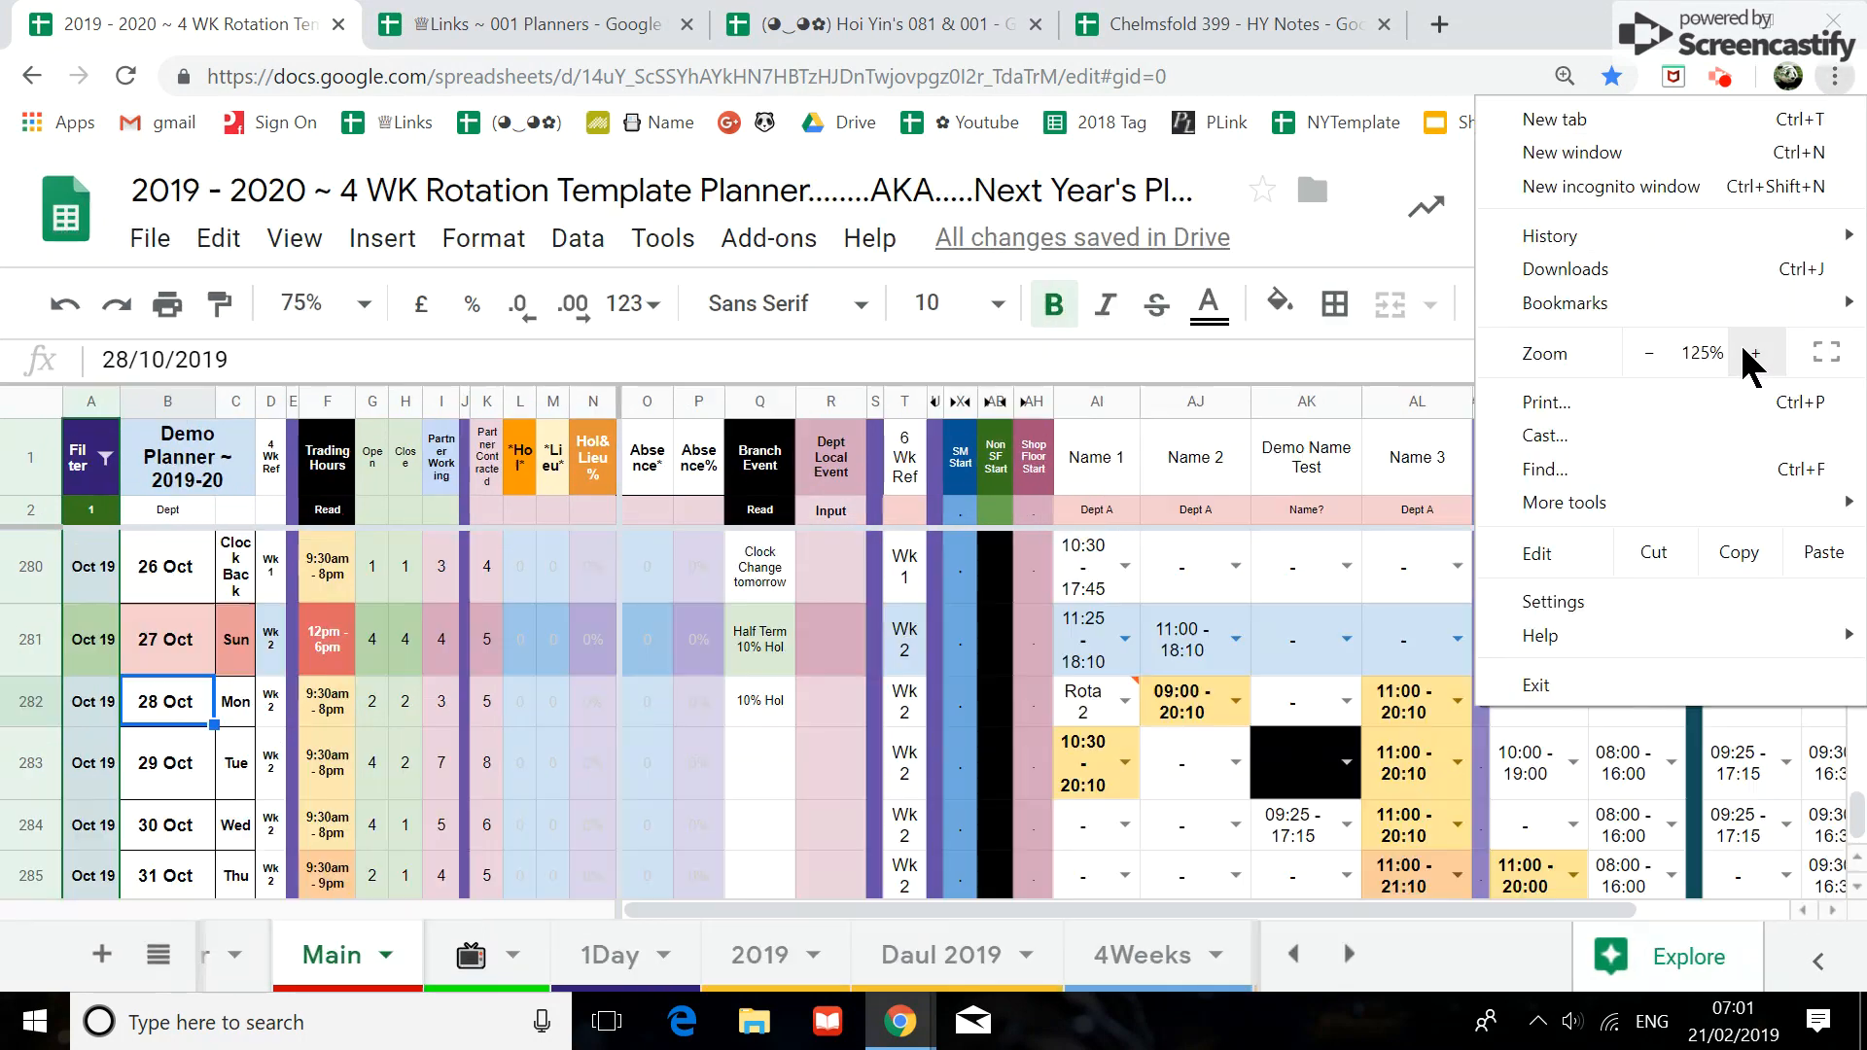
click(1748, 355)
click(276, 693)
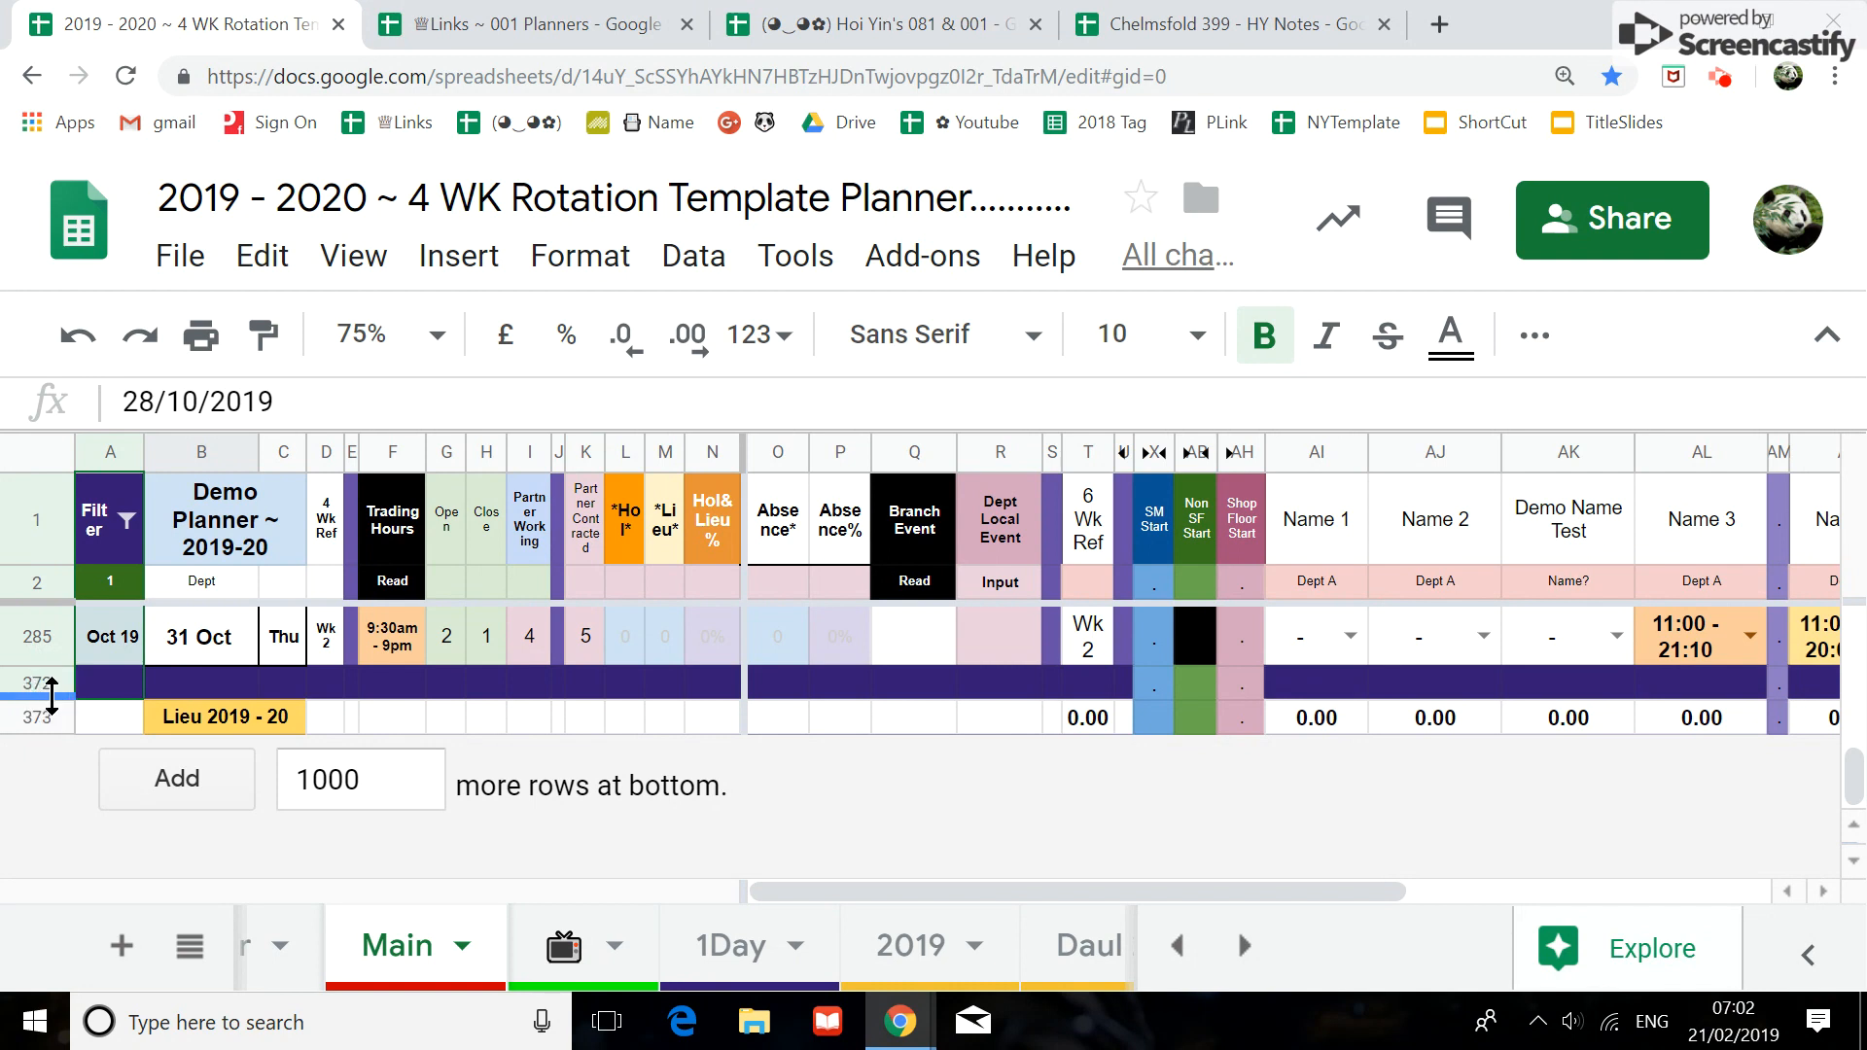
Set the browser zoom back to 100%
click(129, 525)
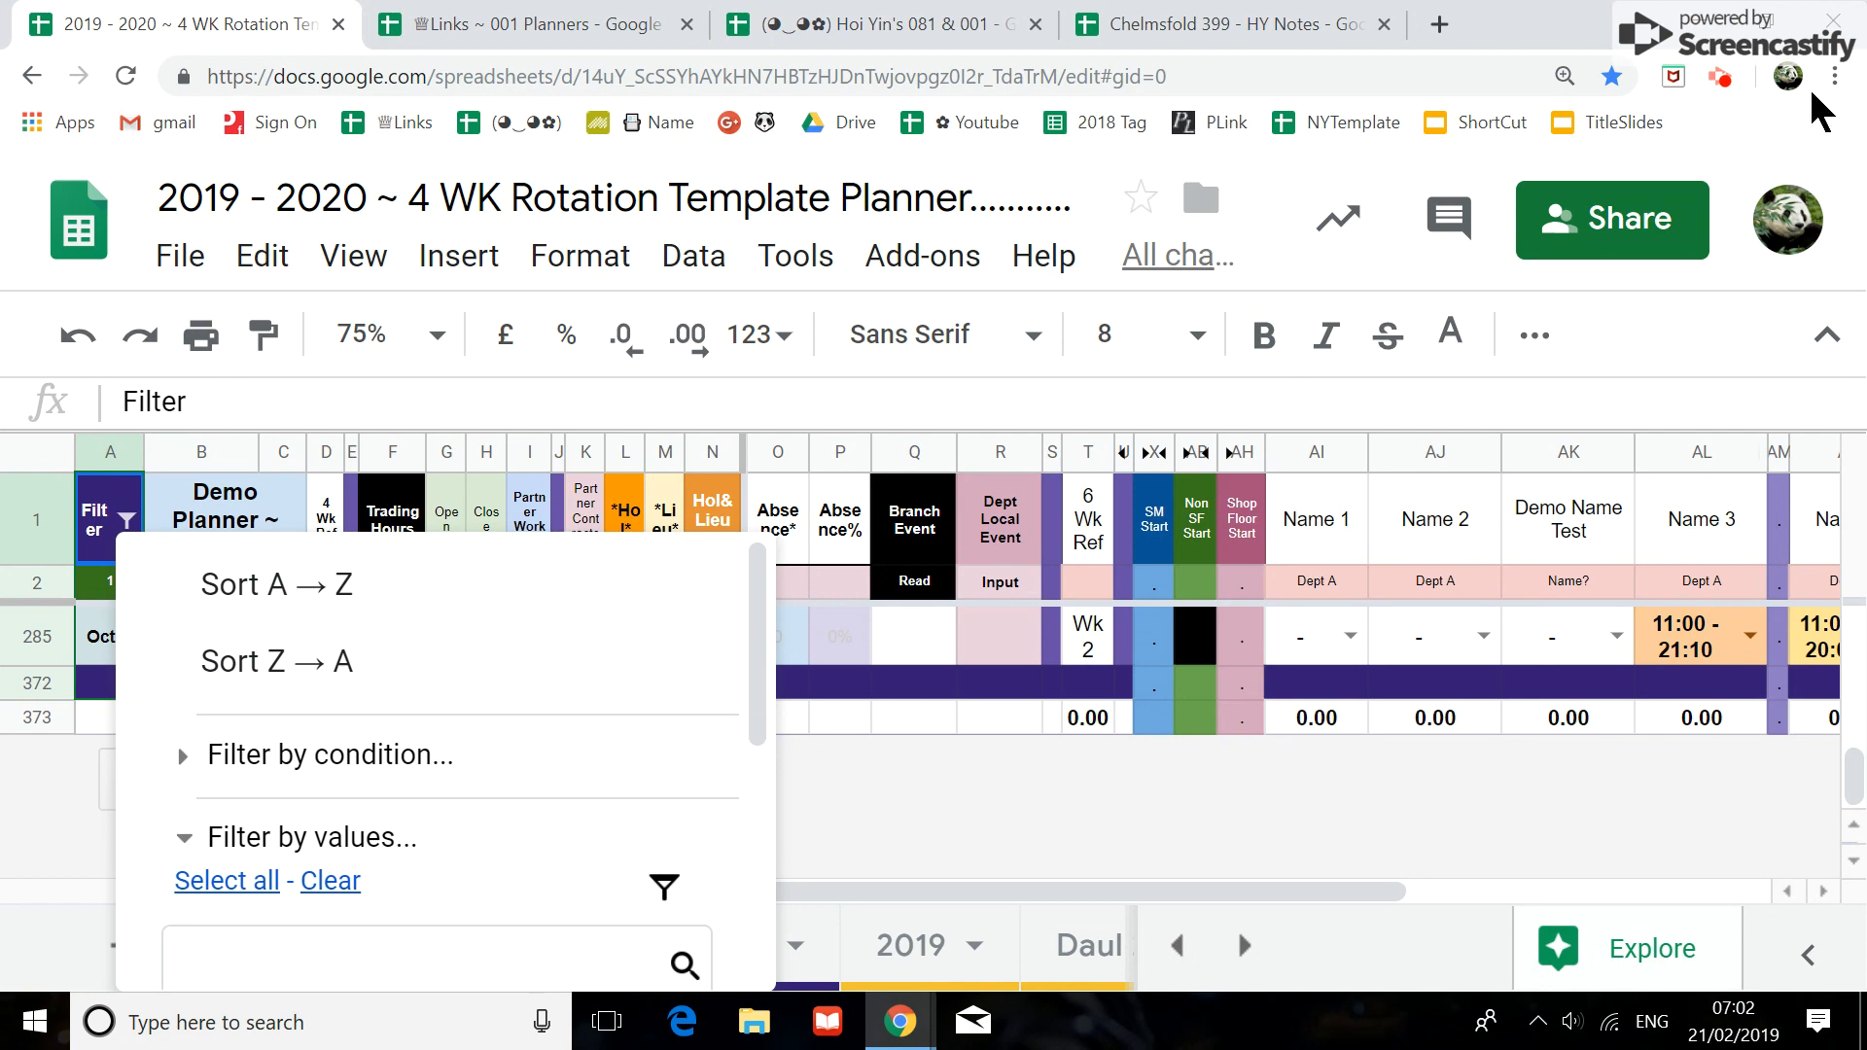
click(1835, 76)
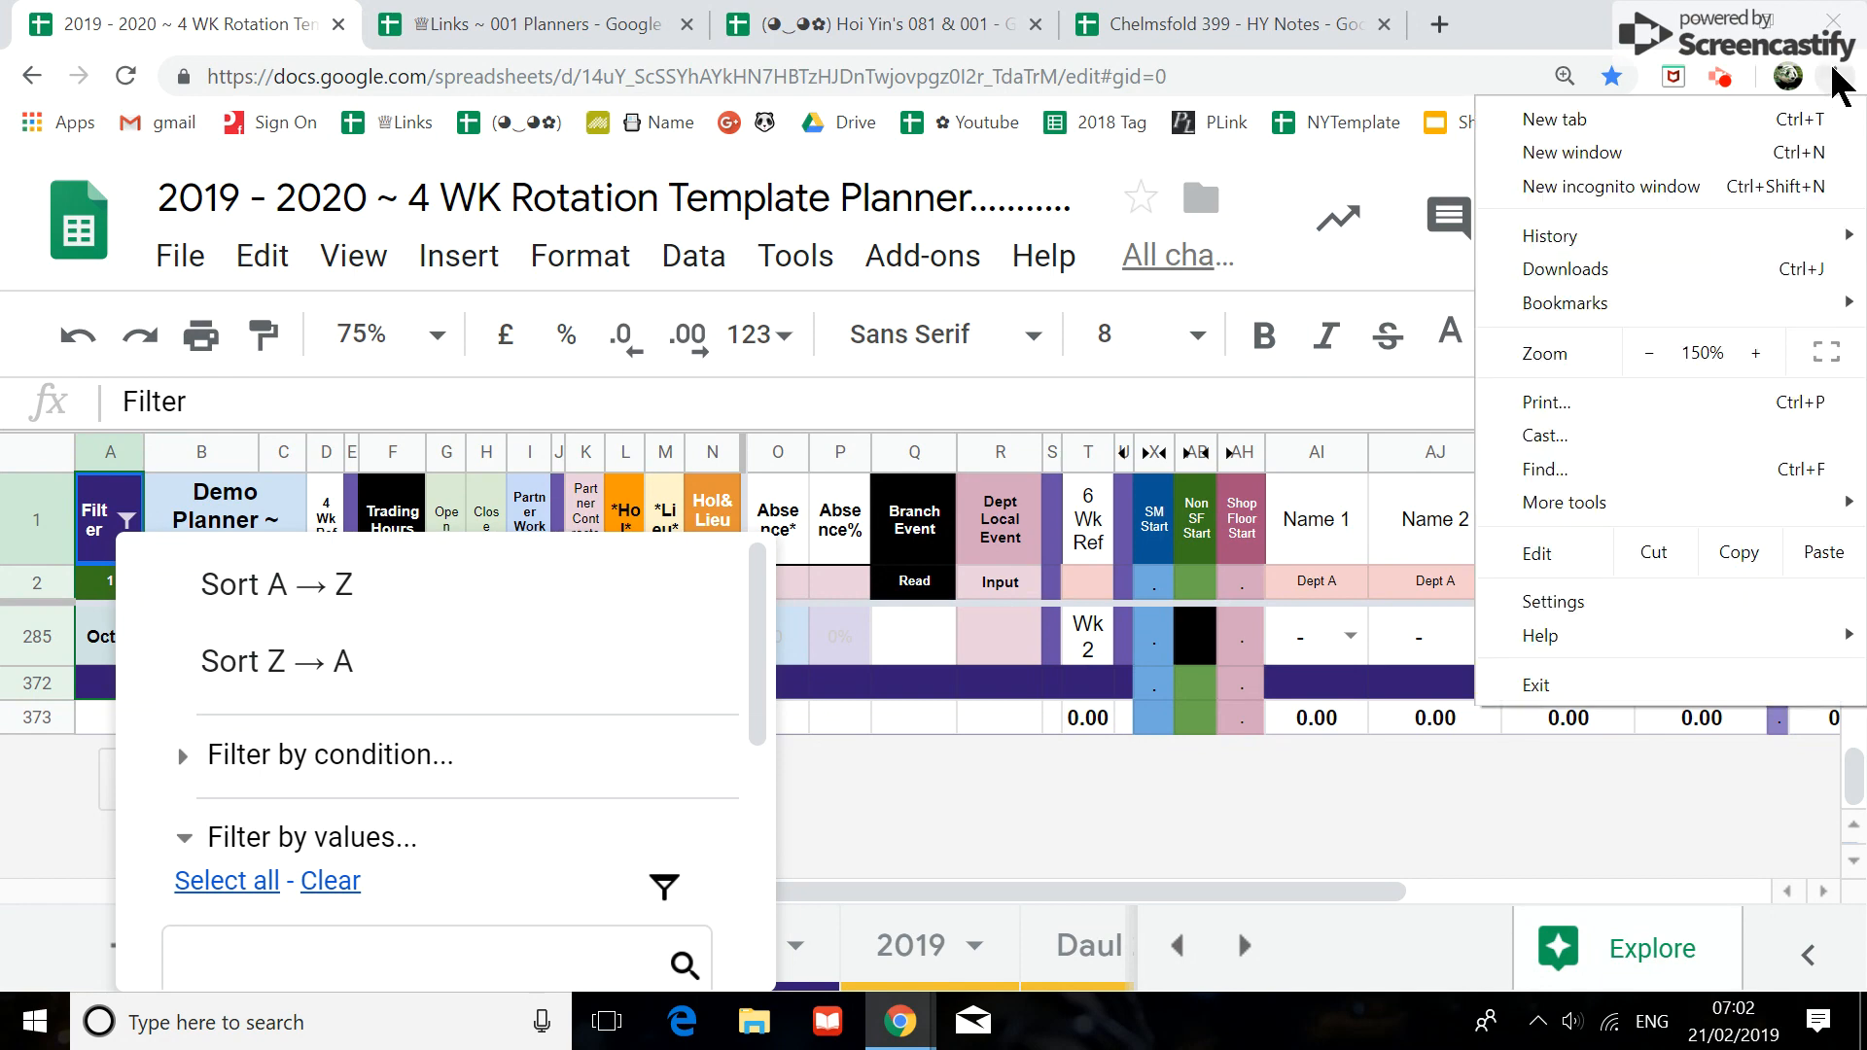
click(1651, 353)
click(1651, 353)
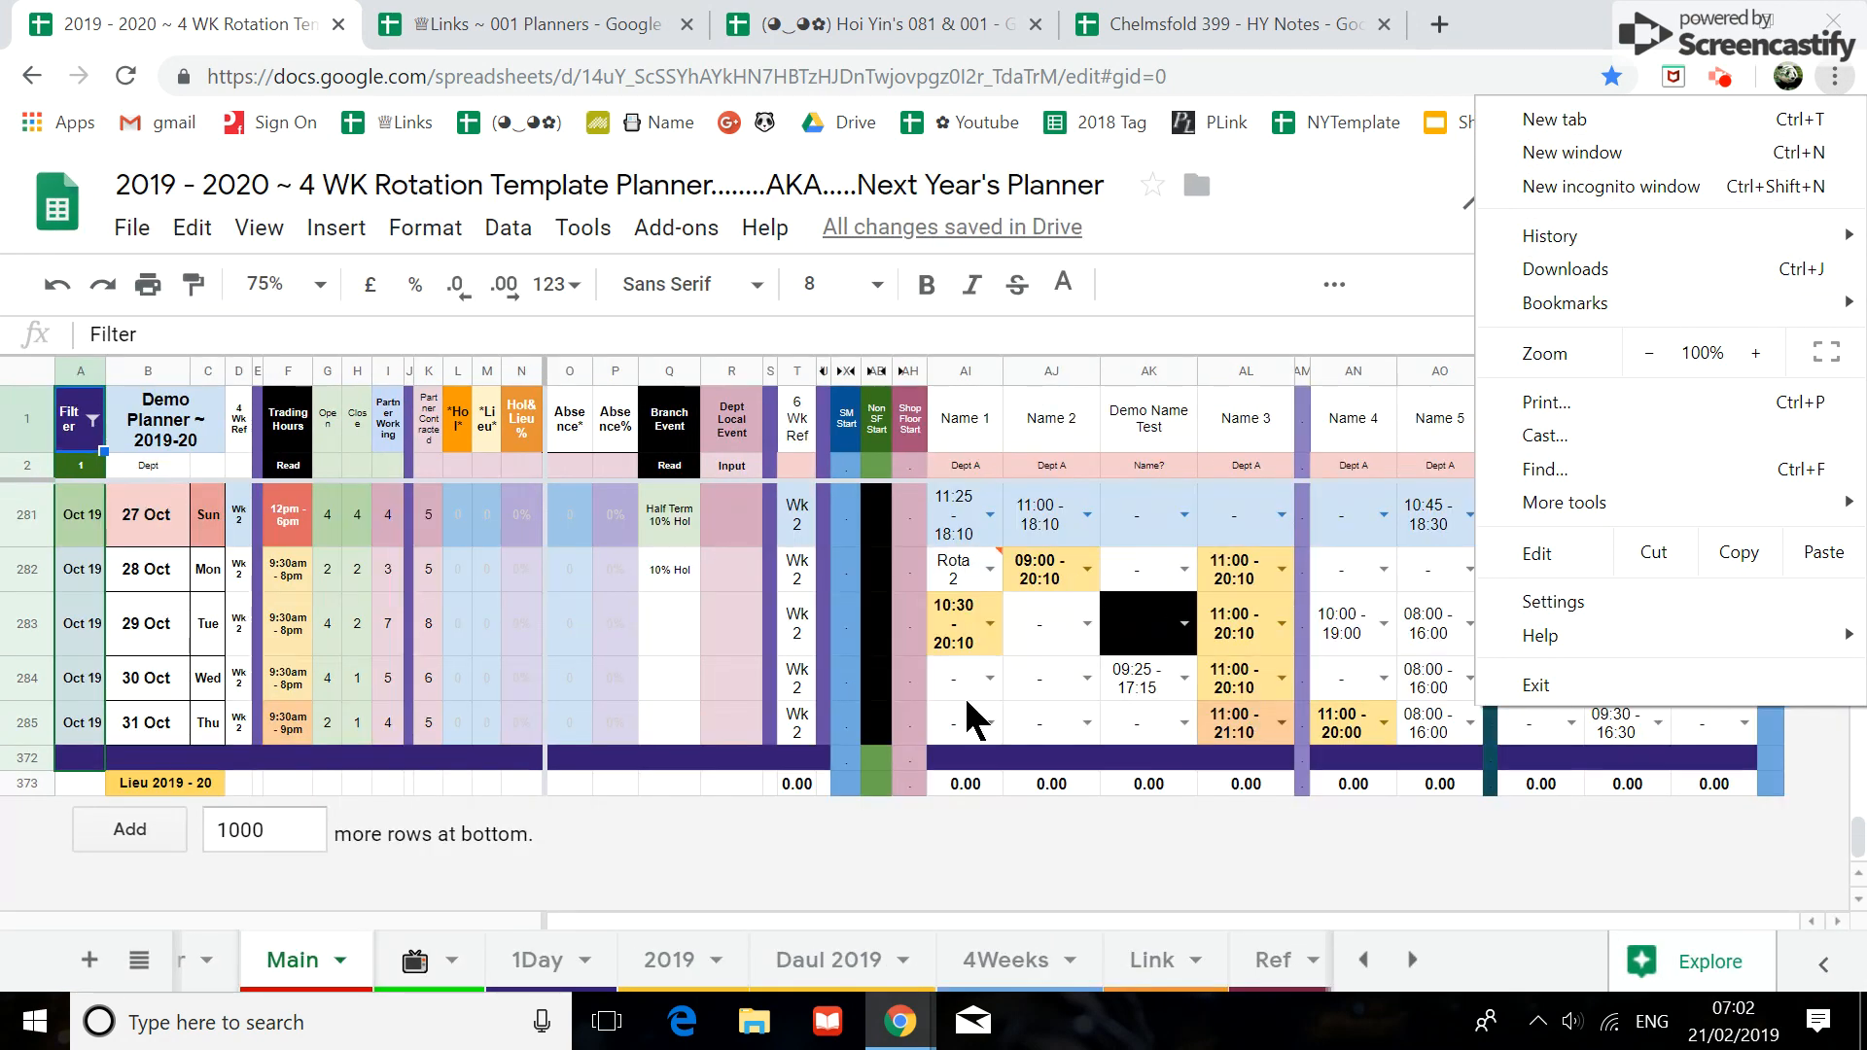
Select all values in the column A filter of the Main sheet and apply it
click(85, 399)
click(85, 398)
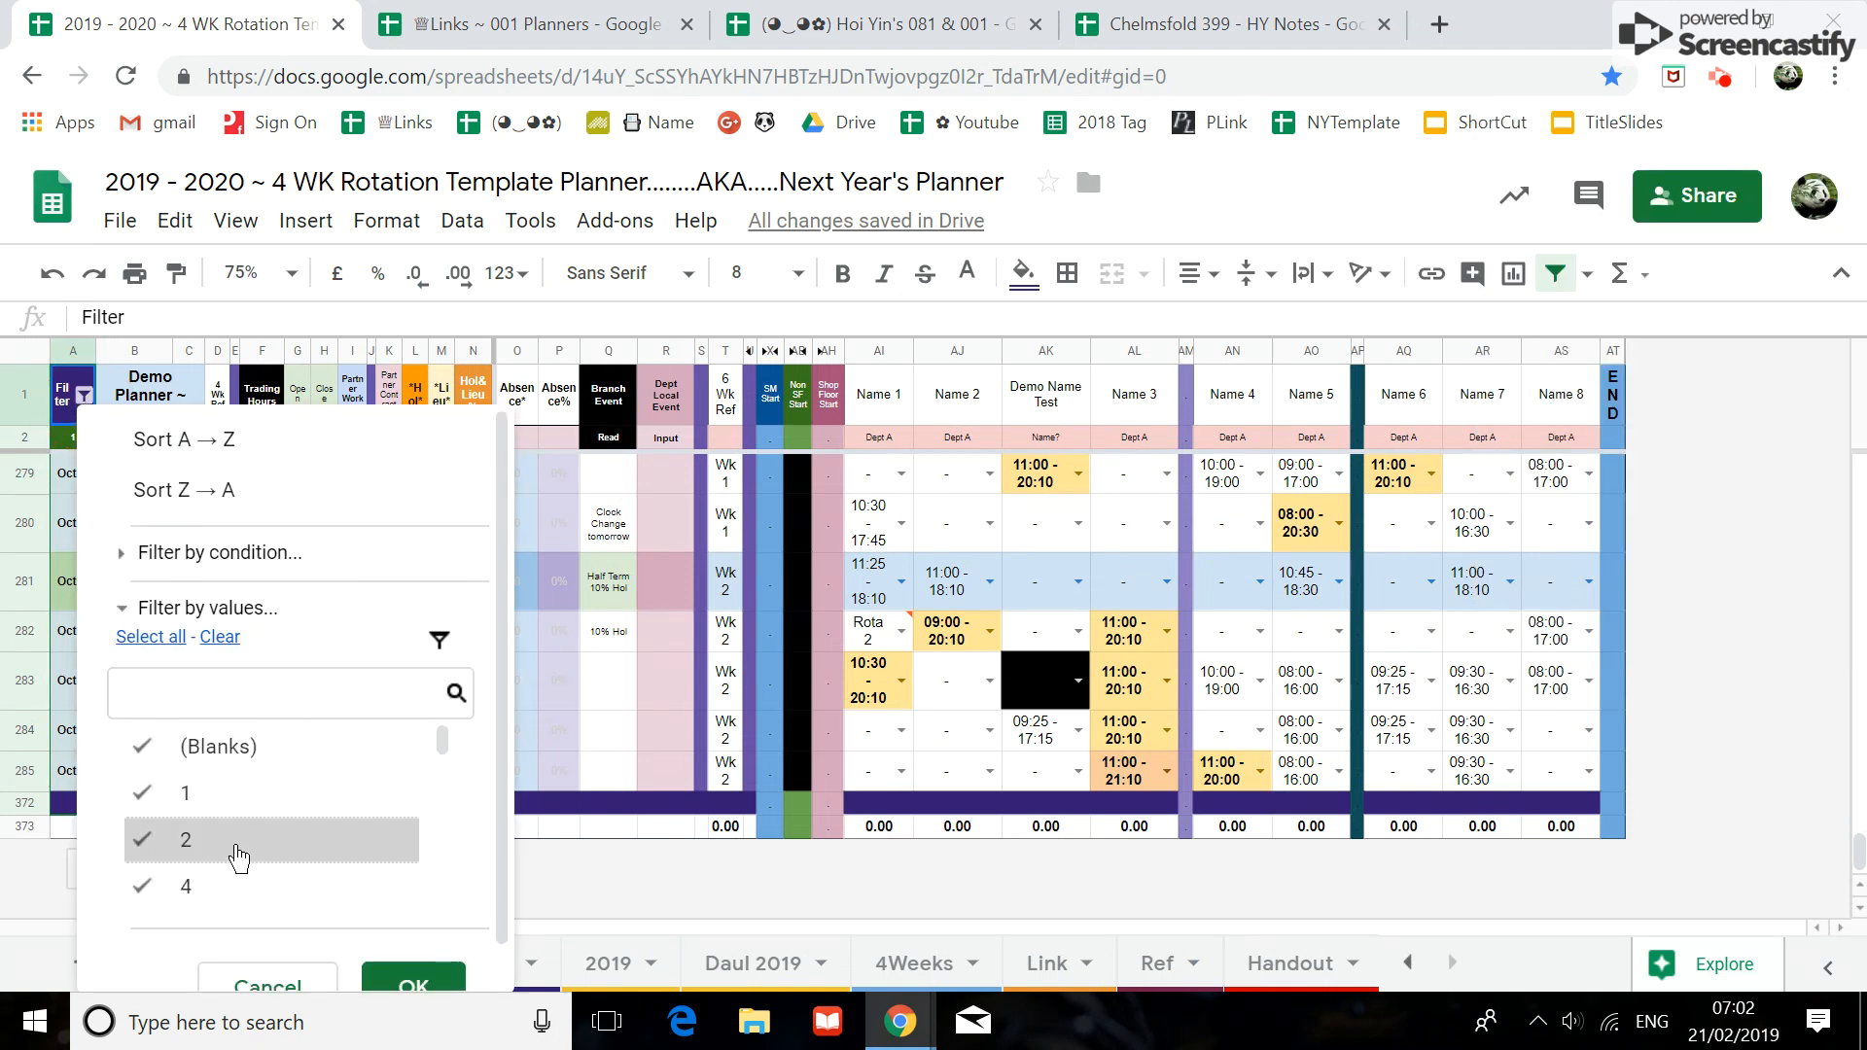
click(152, 642)
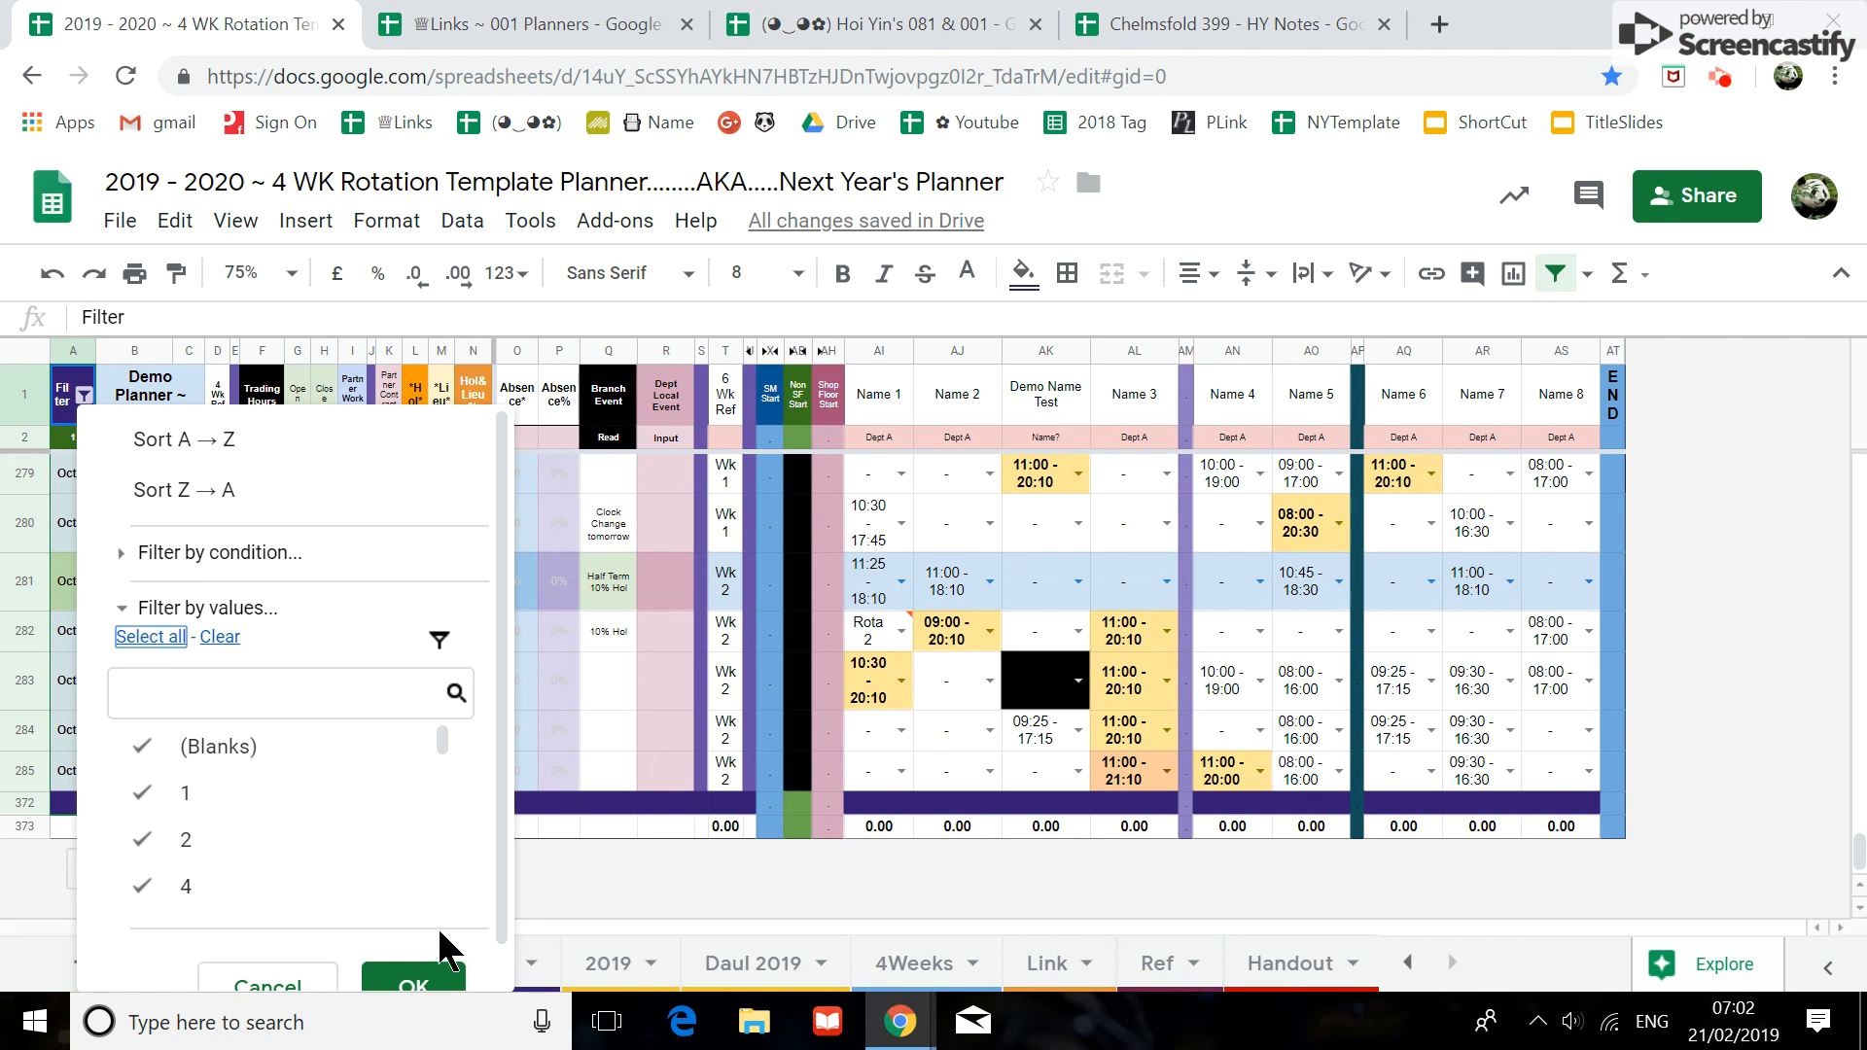
click(416, 975)
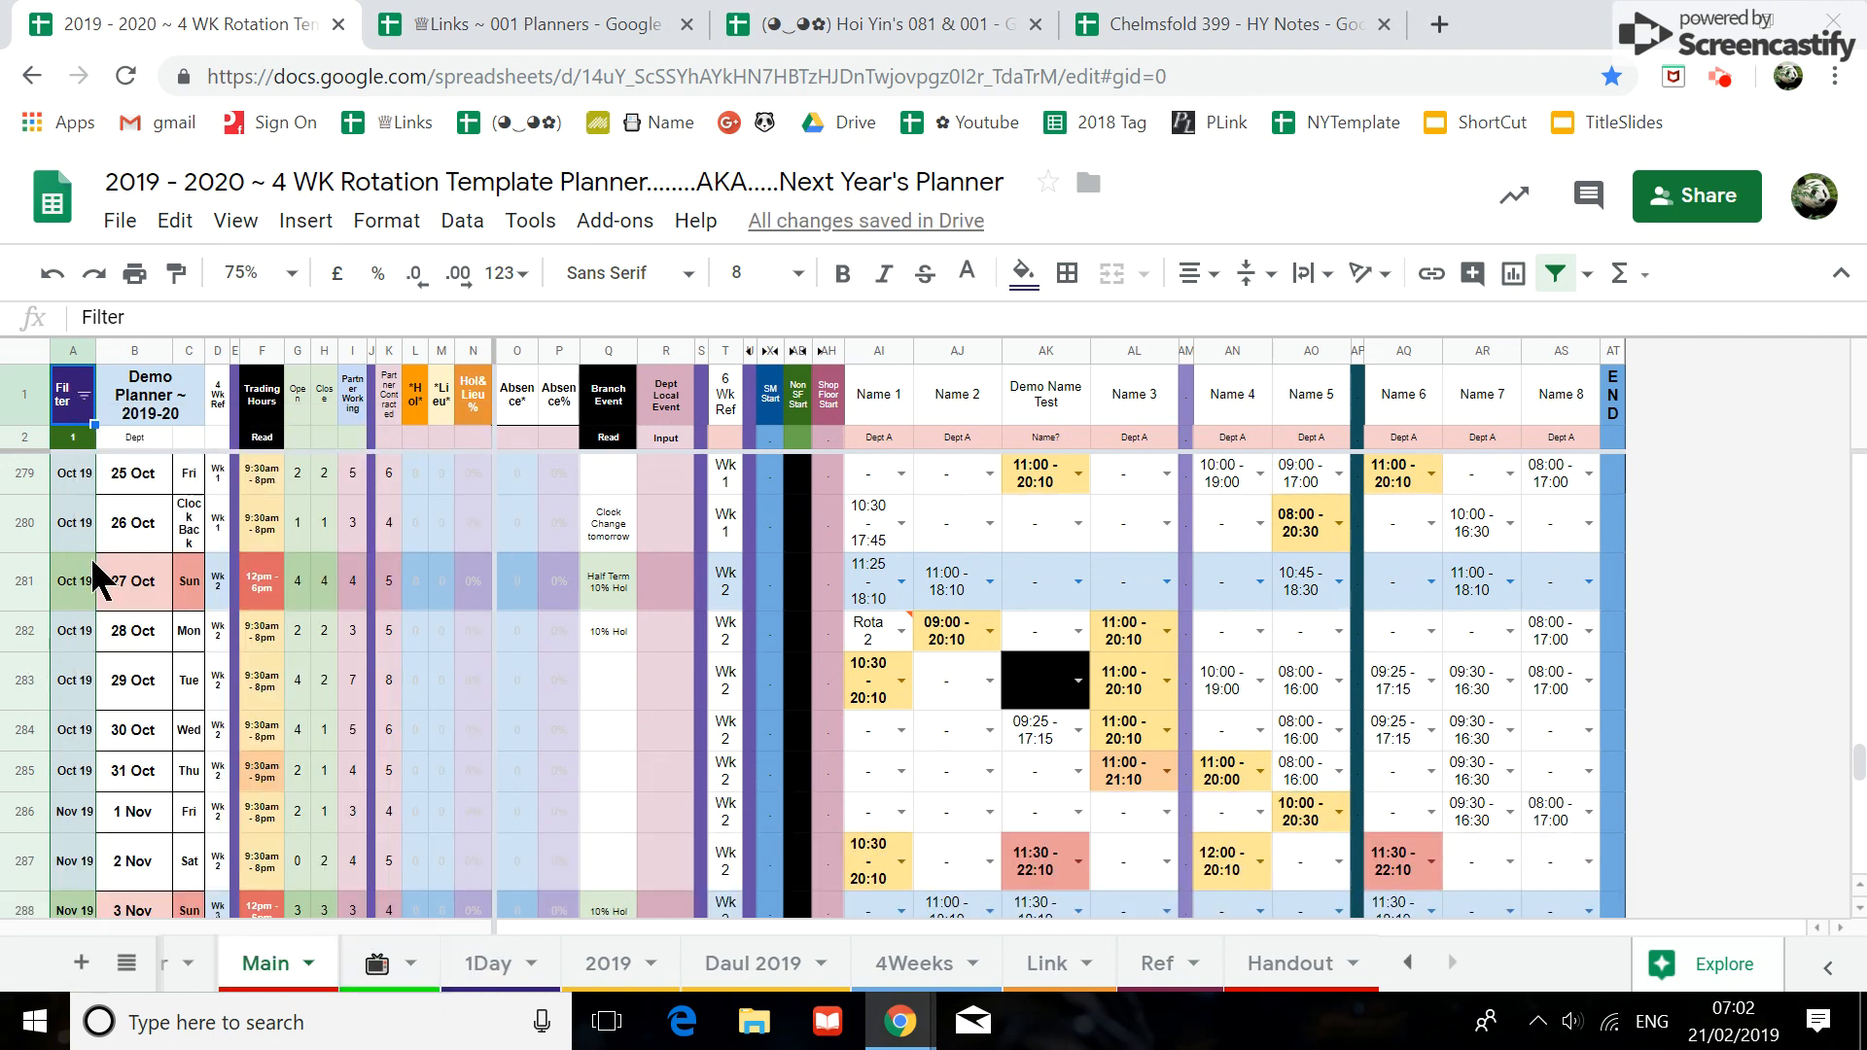
double_click(69, 409)
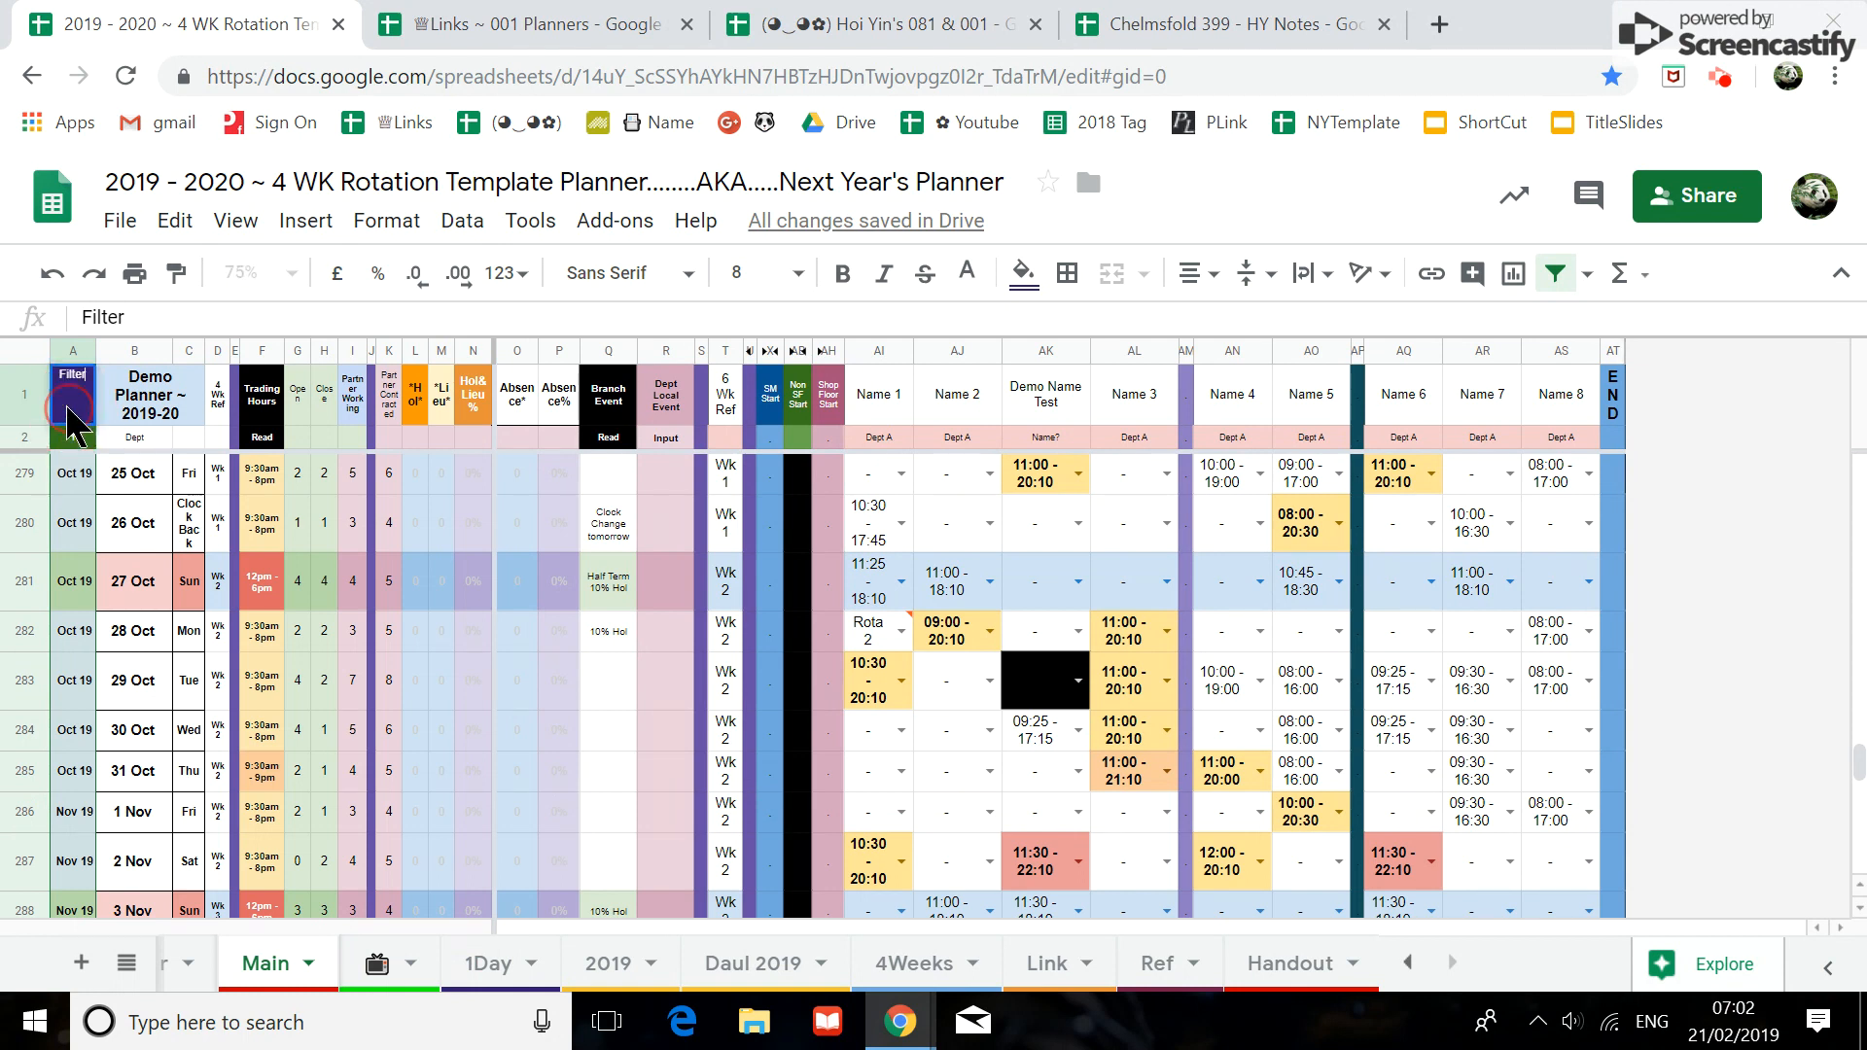
click(133, 407)
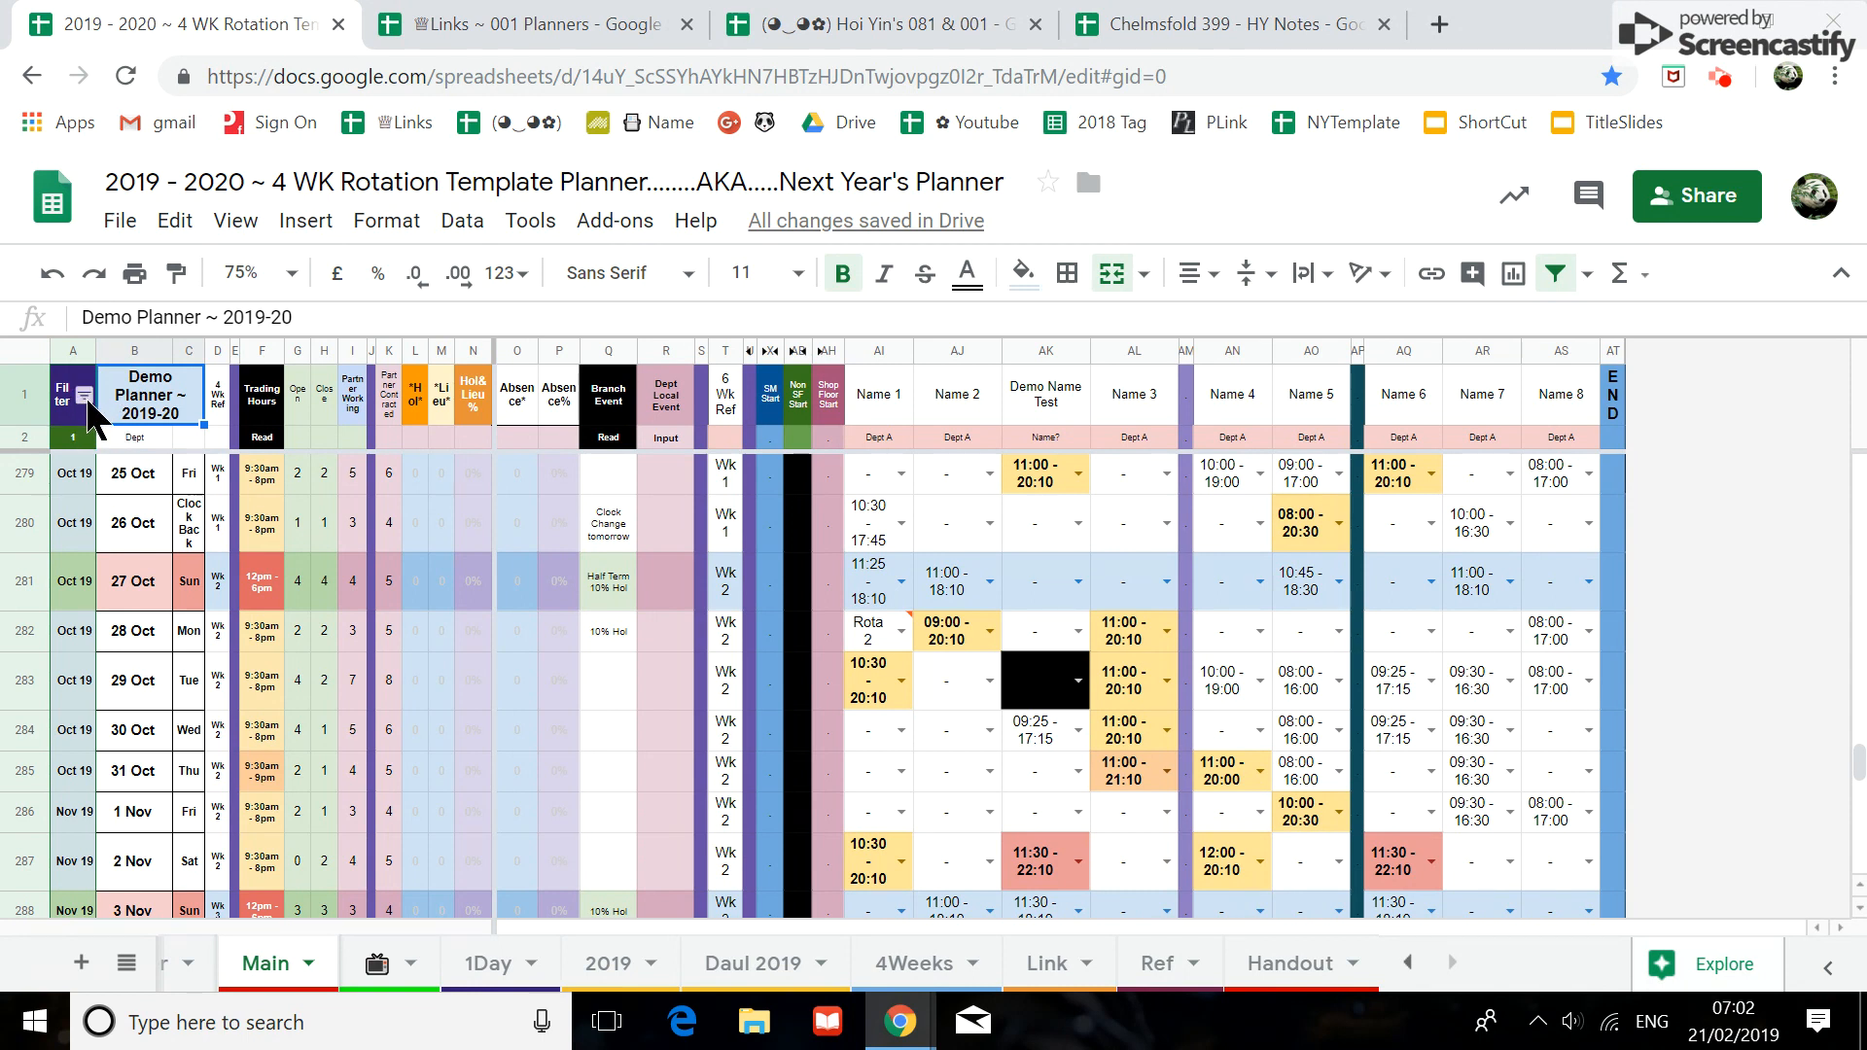
double_click(68, 410)
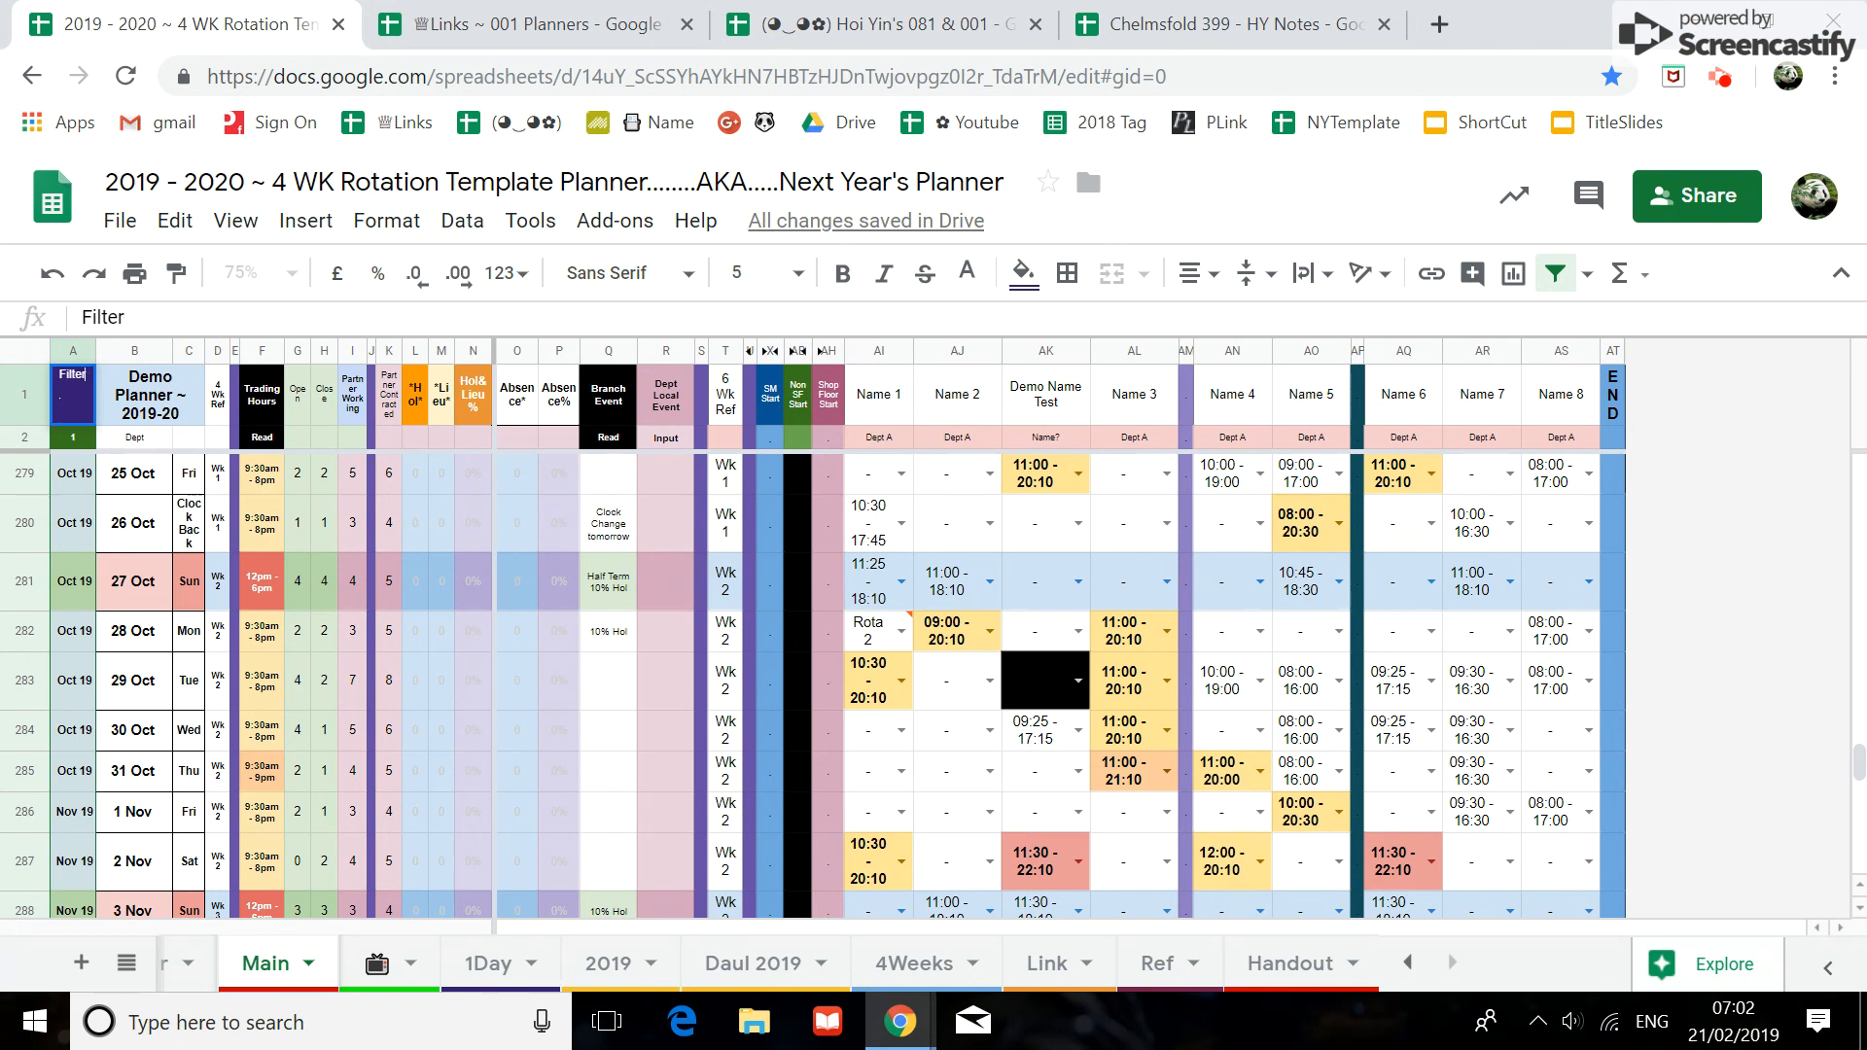
click(97, 402)
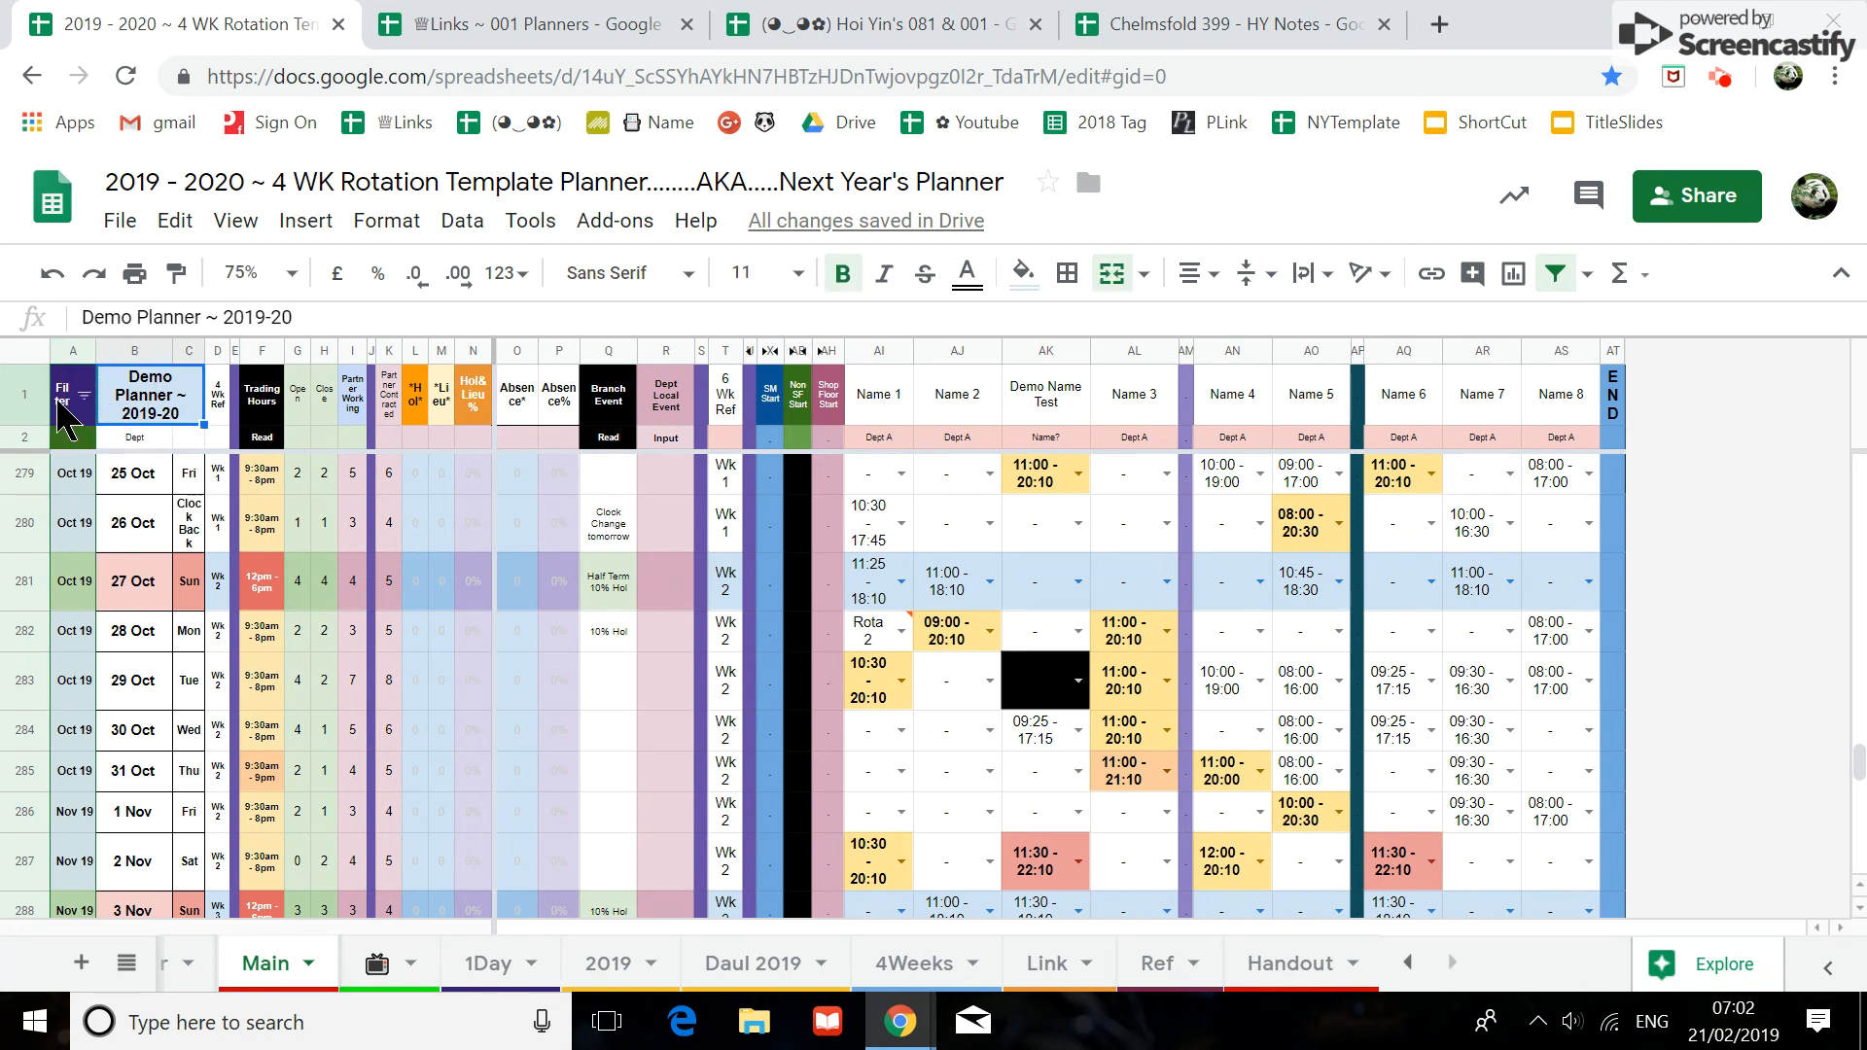
click(71, 413)
double_click(65, 398)
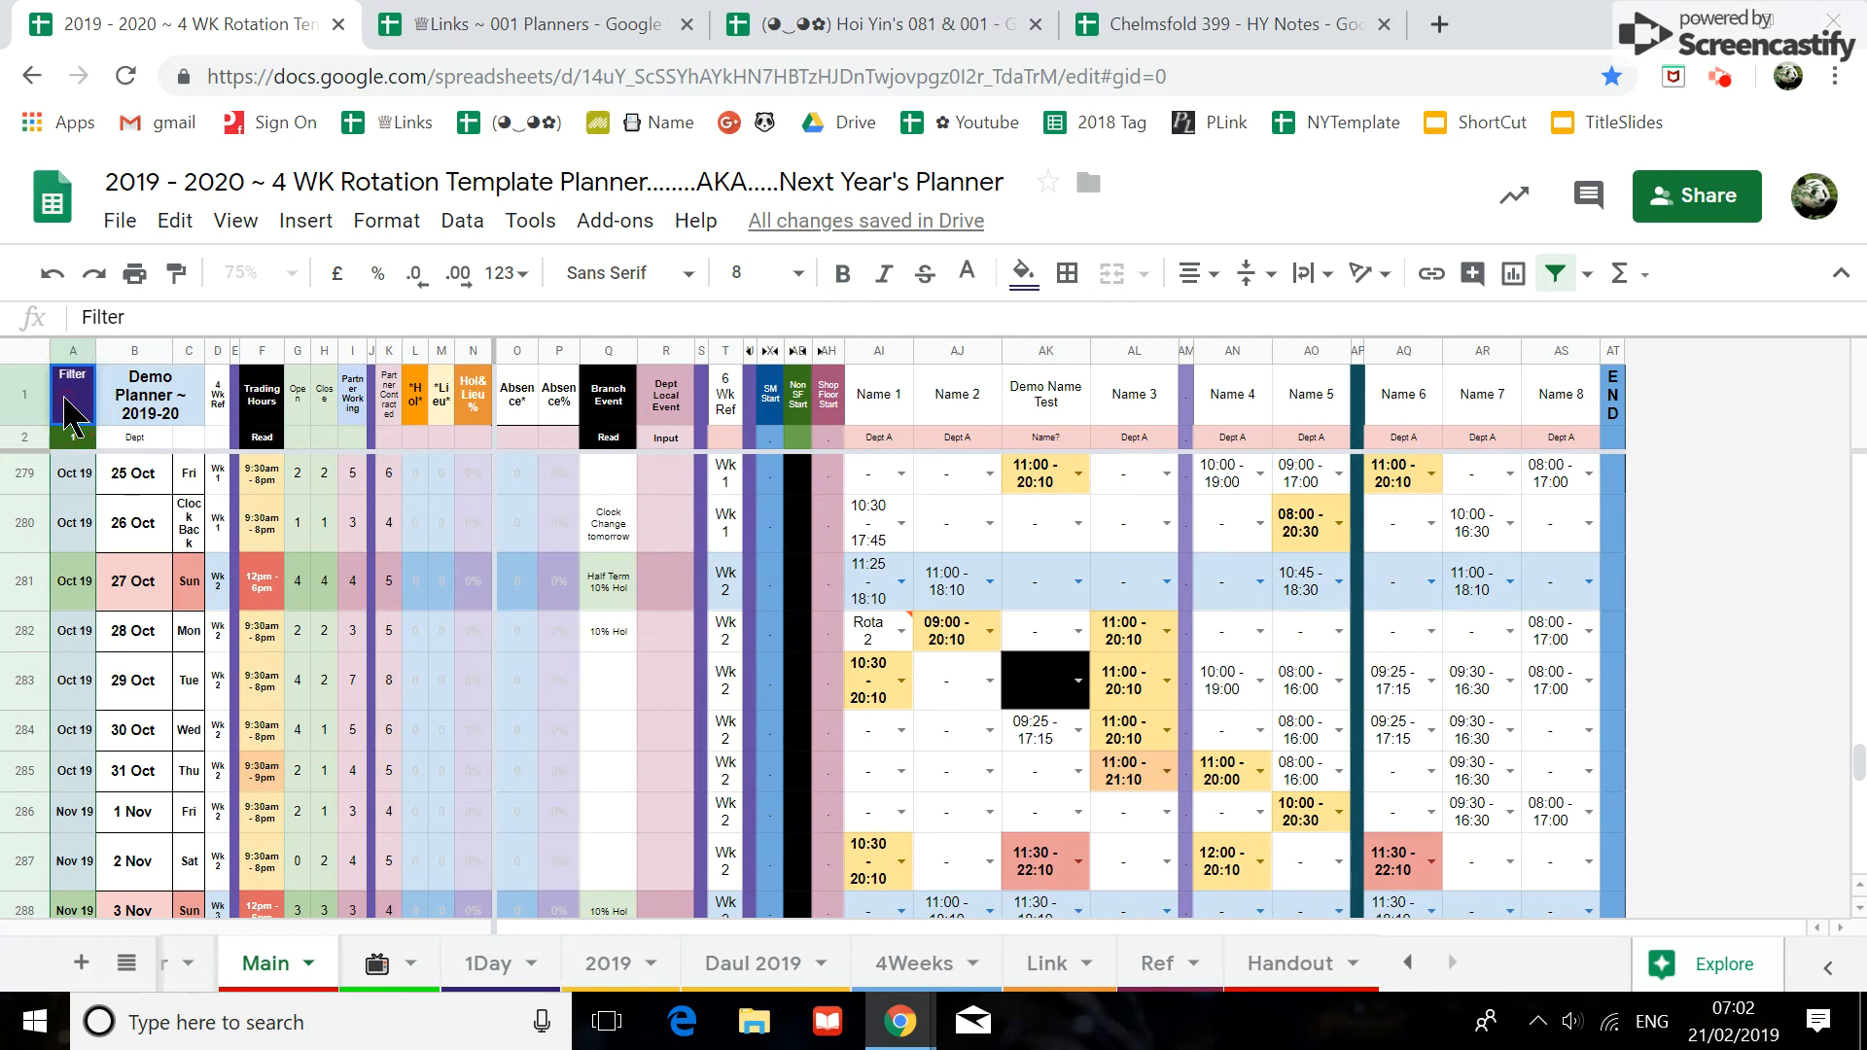
click(146, 413)
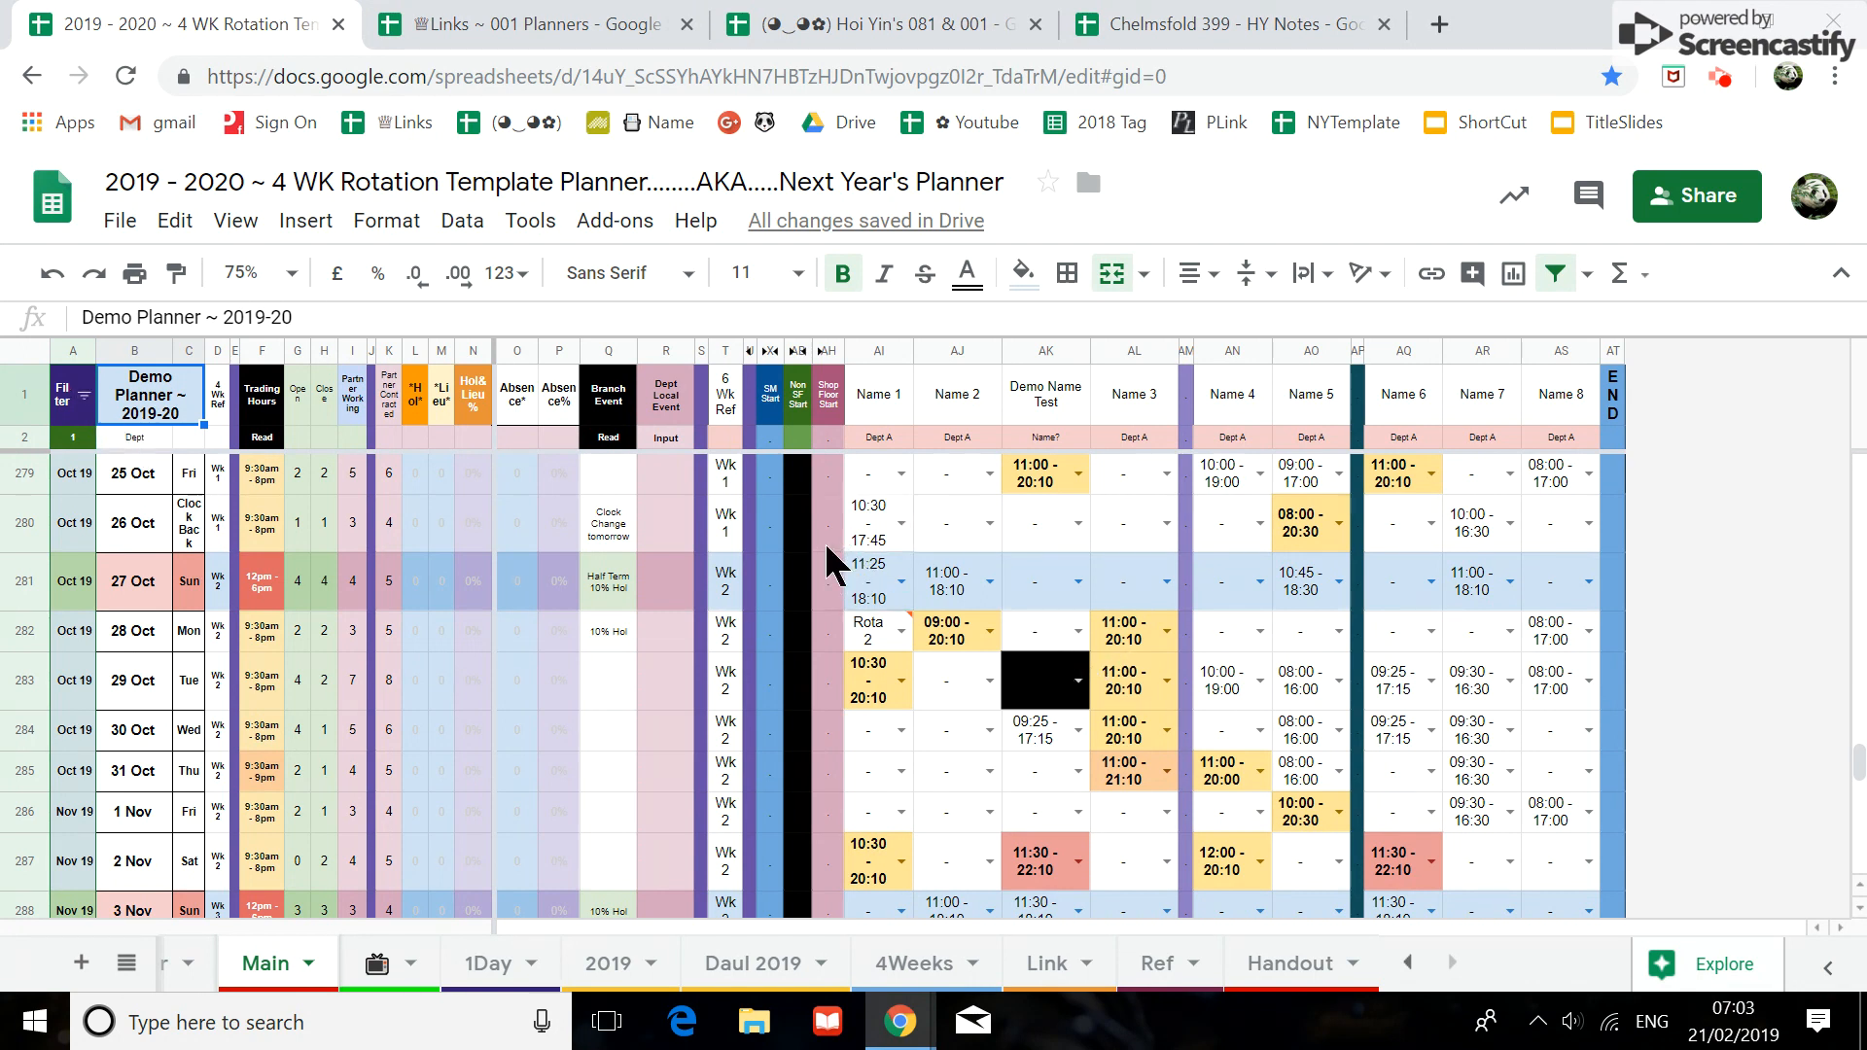
Unfreeze all rows in the Main sheet and return to its first rows
scroll(1062, 586, up, 1)
scroll(1046, 593, up, 3)
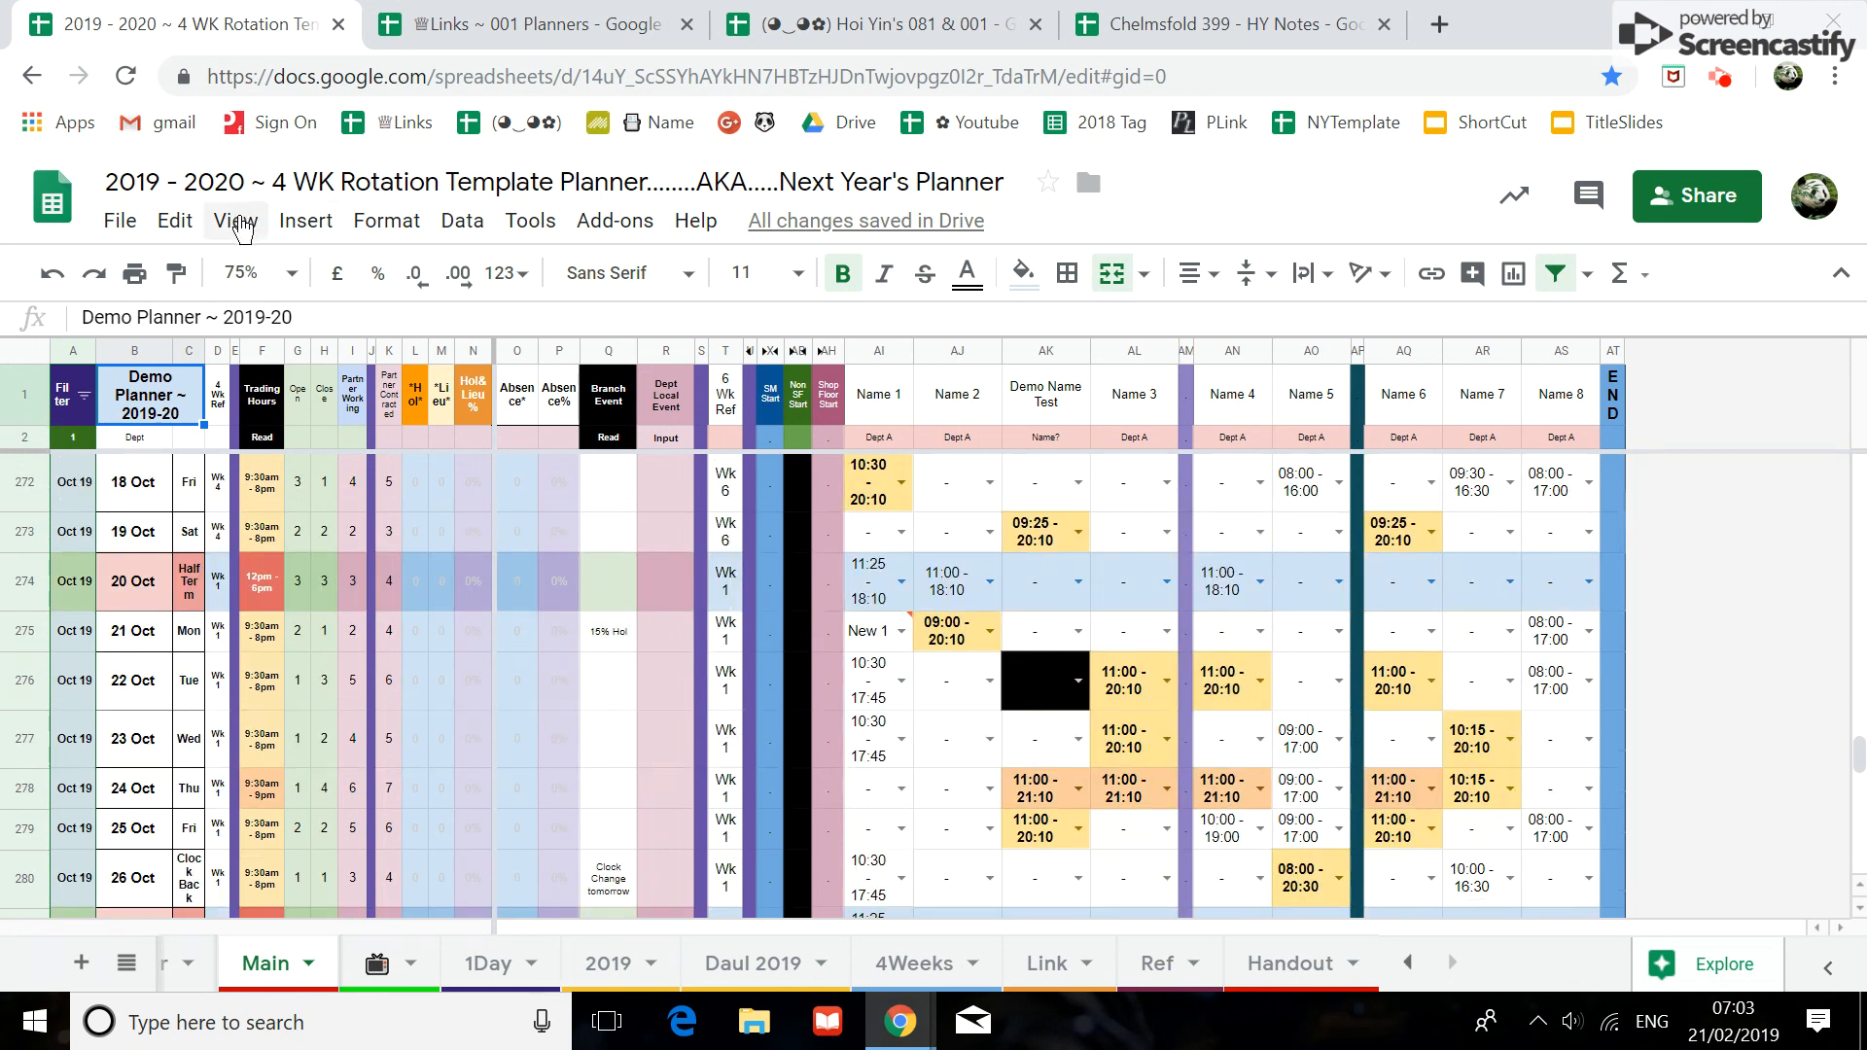
click(236, 221)
mouse_move(282, 274)
click(661, 313)
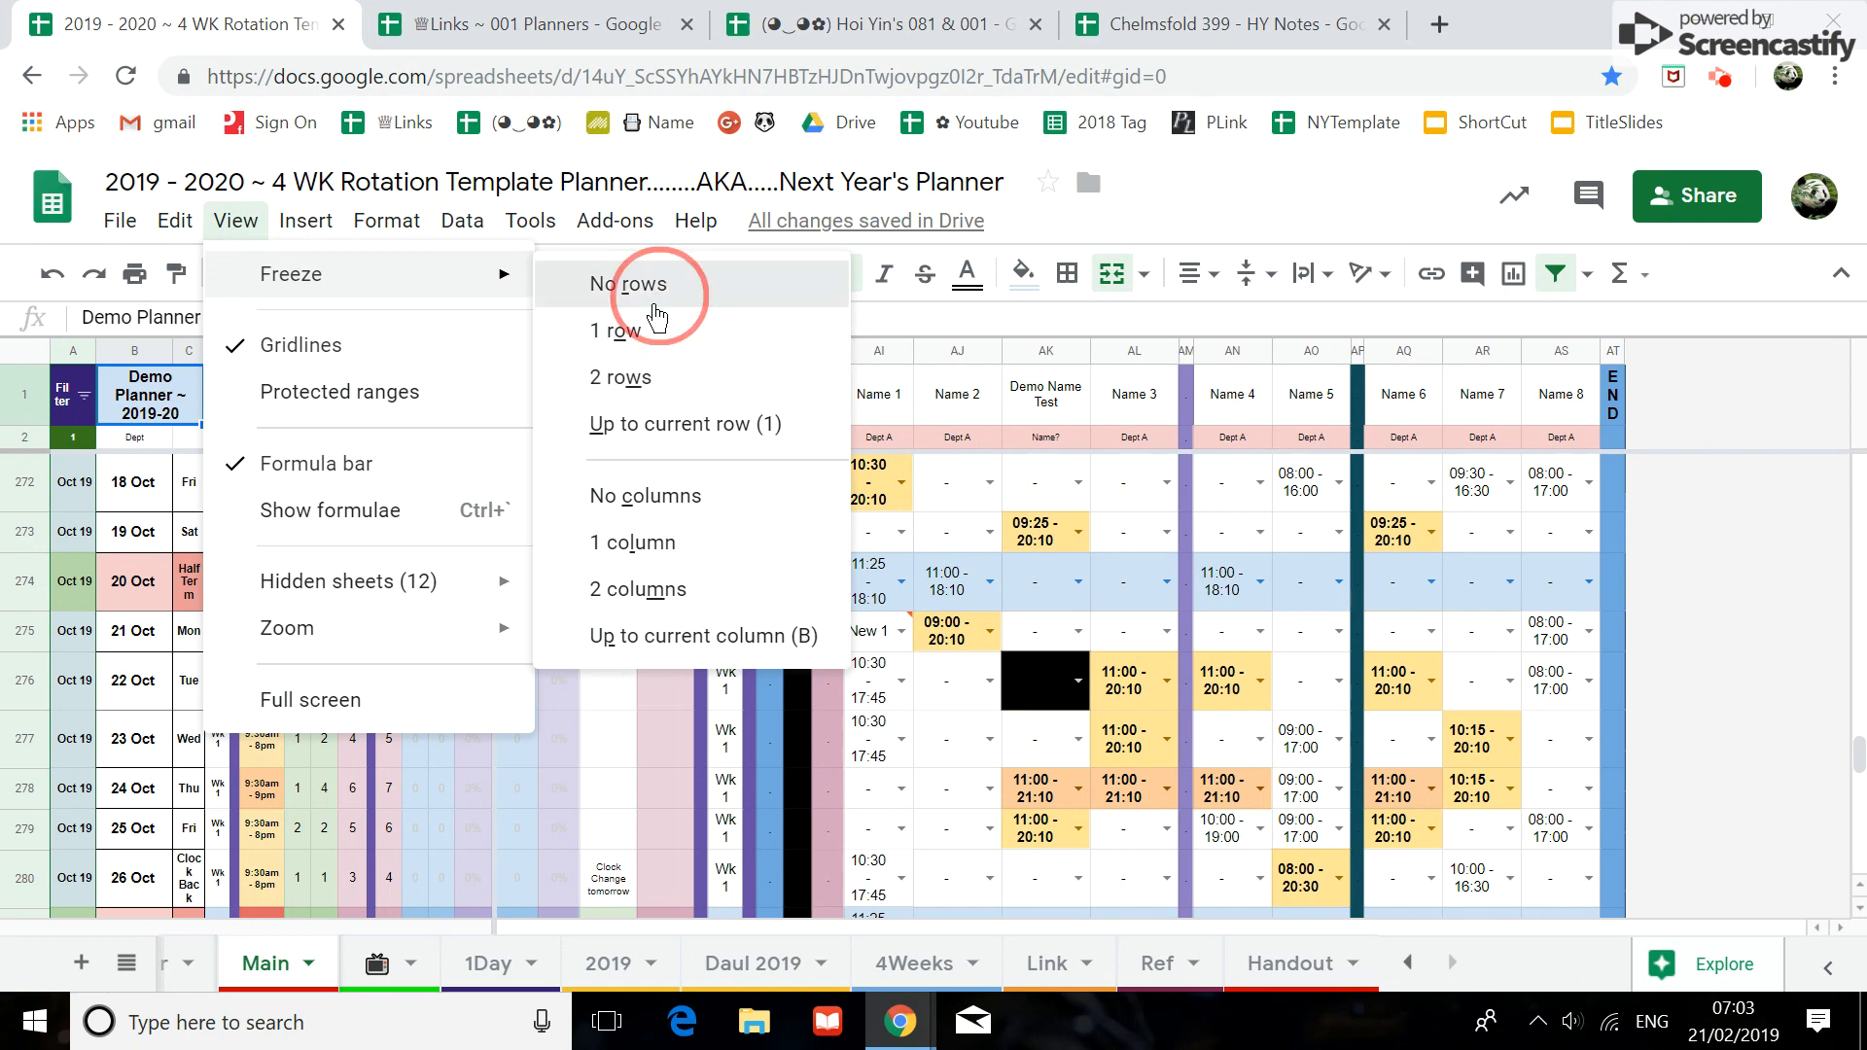
scroll(807, 595, up, 10)
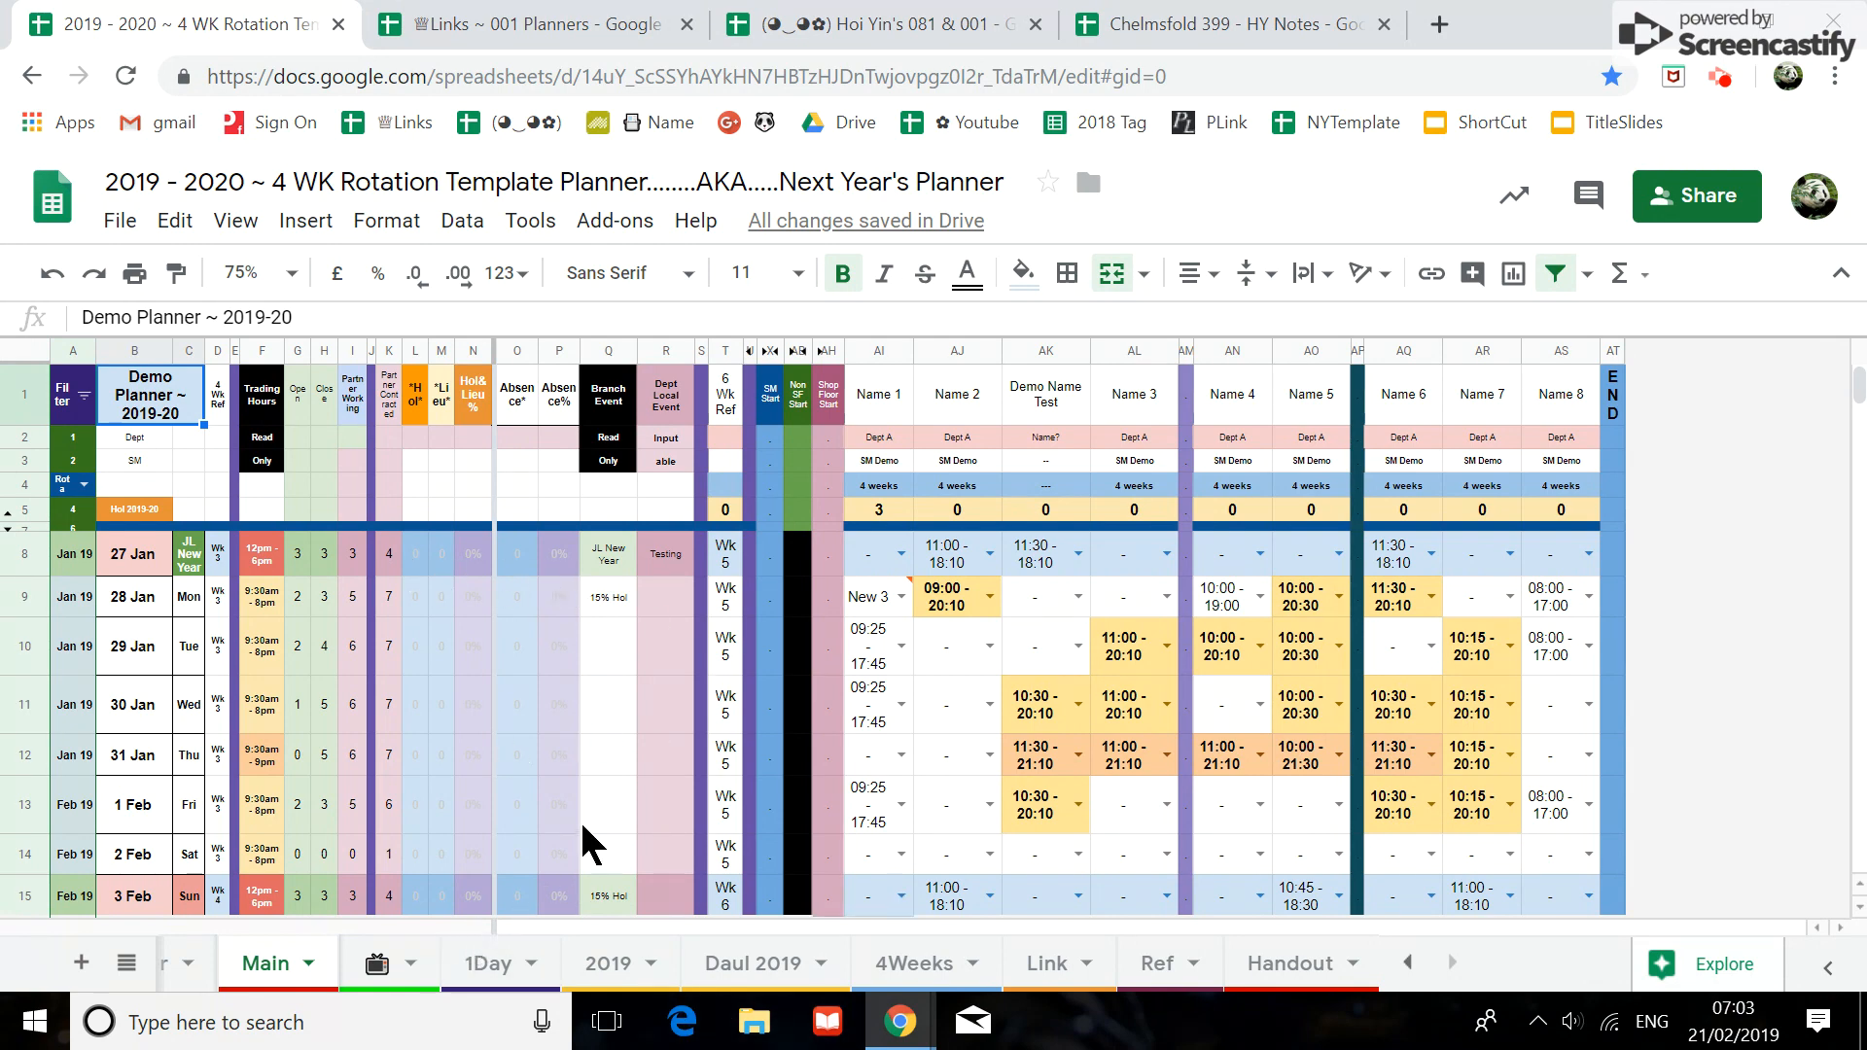
Look through the Main sheet's dates from January to June without frozen rows, and return to the first rows
scroll(583, 832, down, 10)
scroll(580, 825, down, 15)
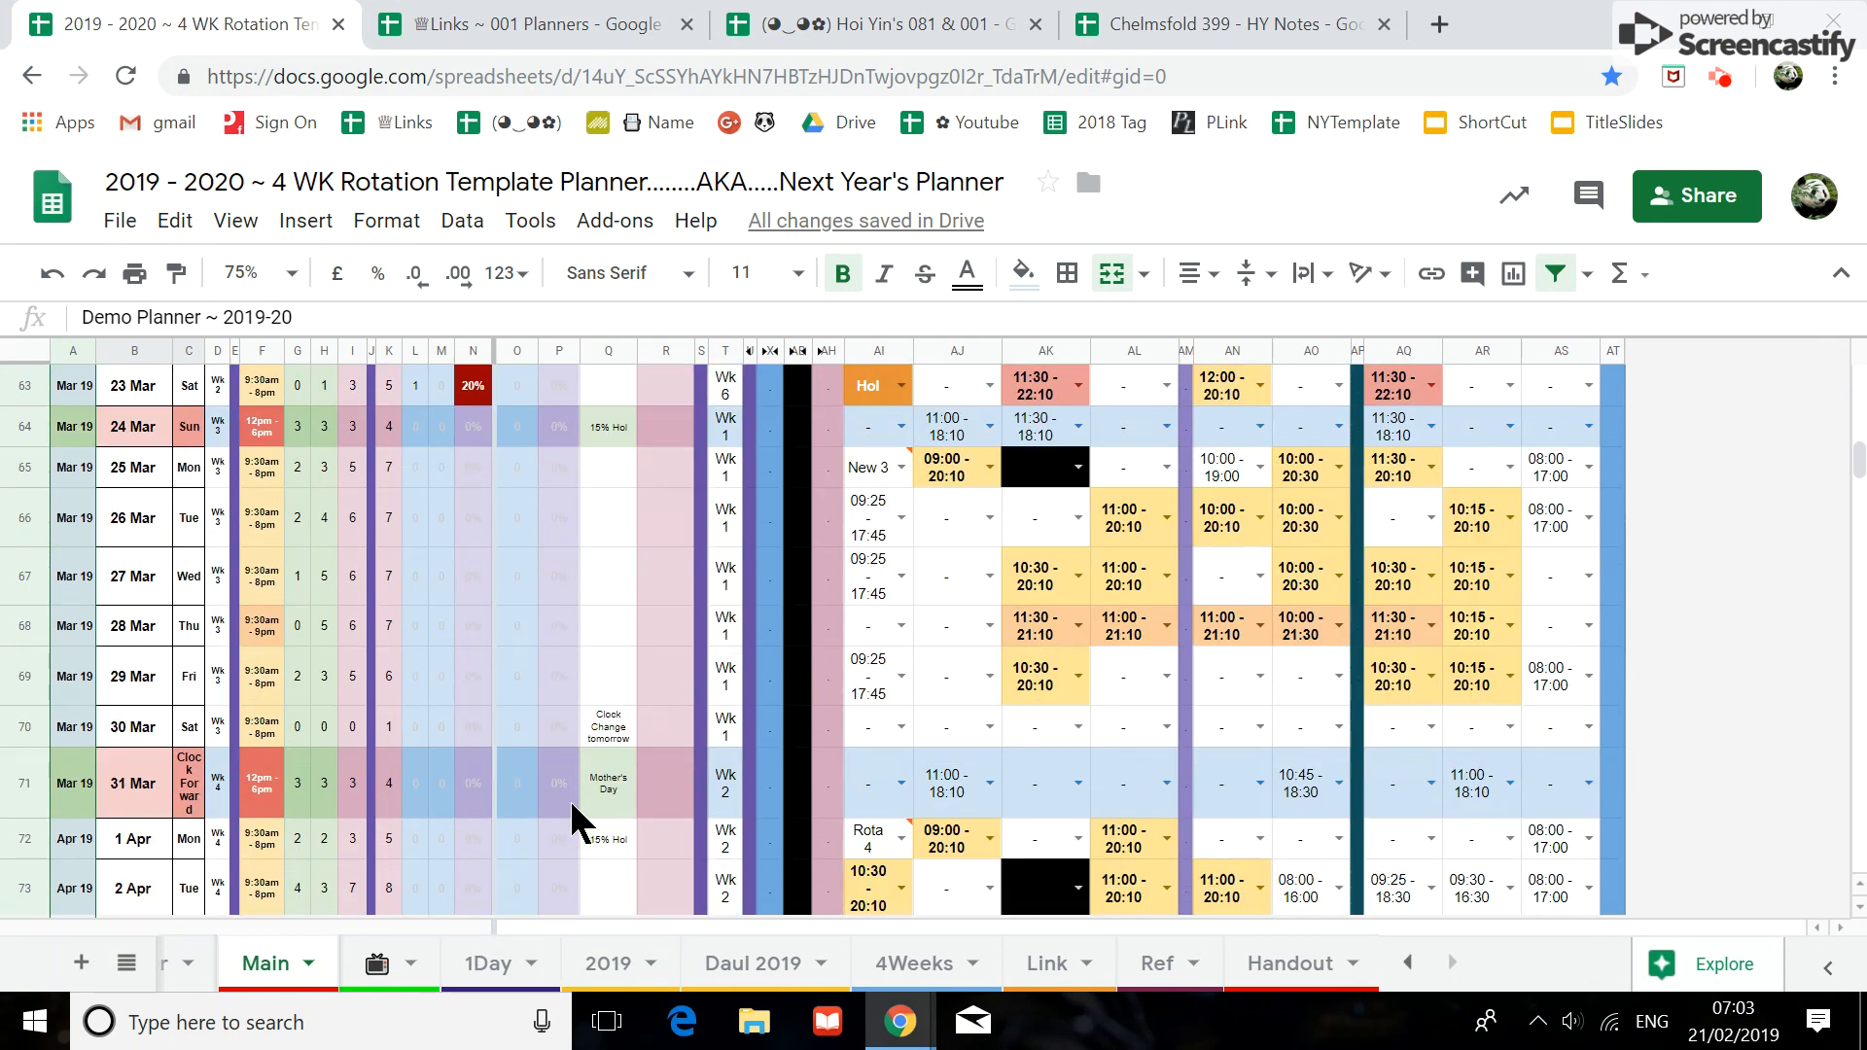
scroll(194, 566, down, 8)
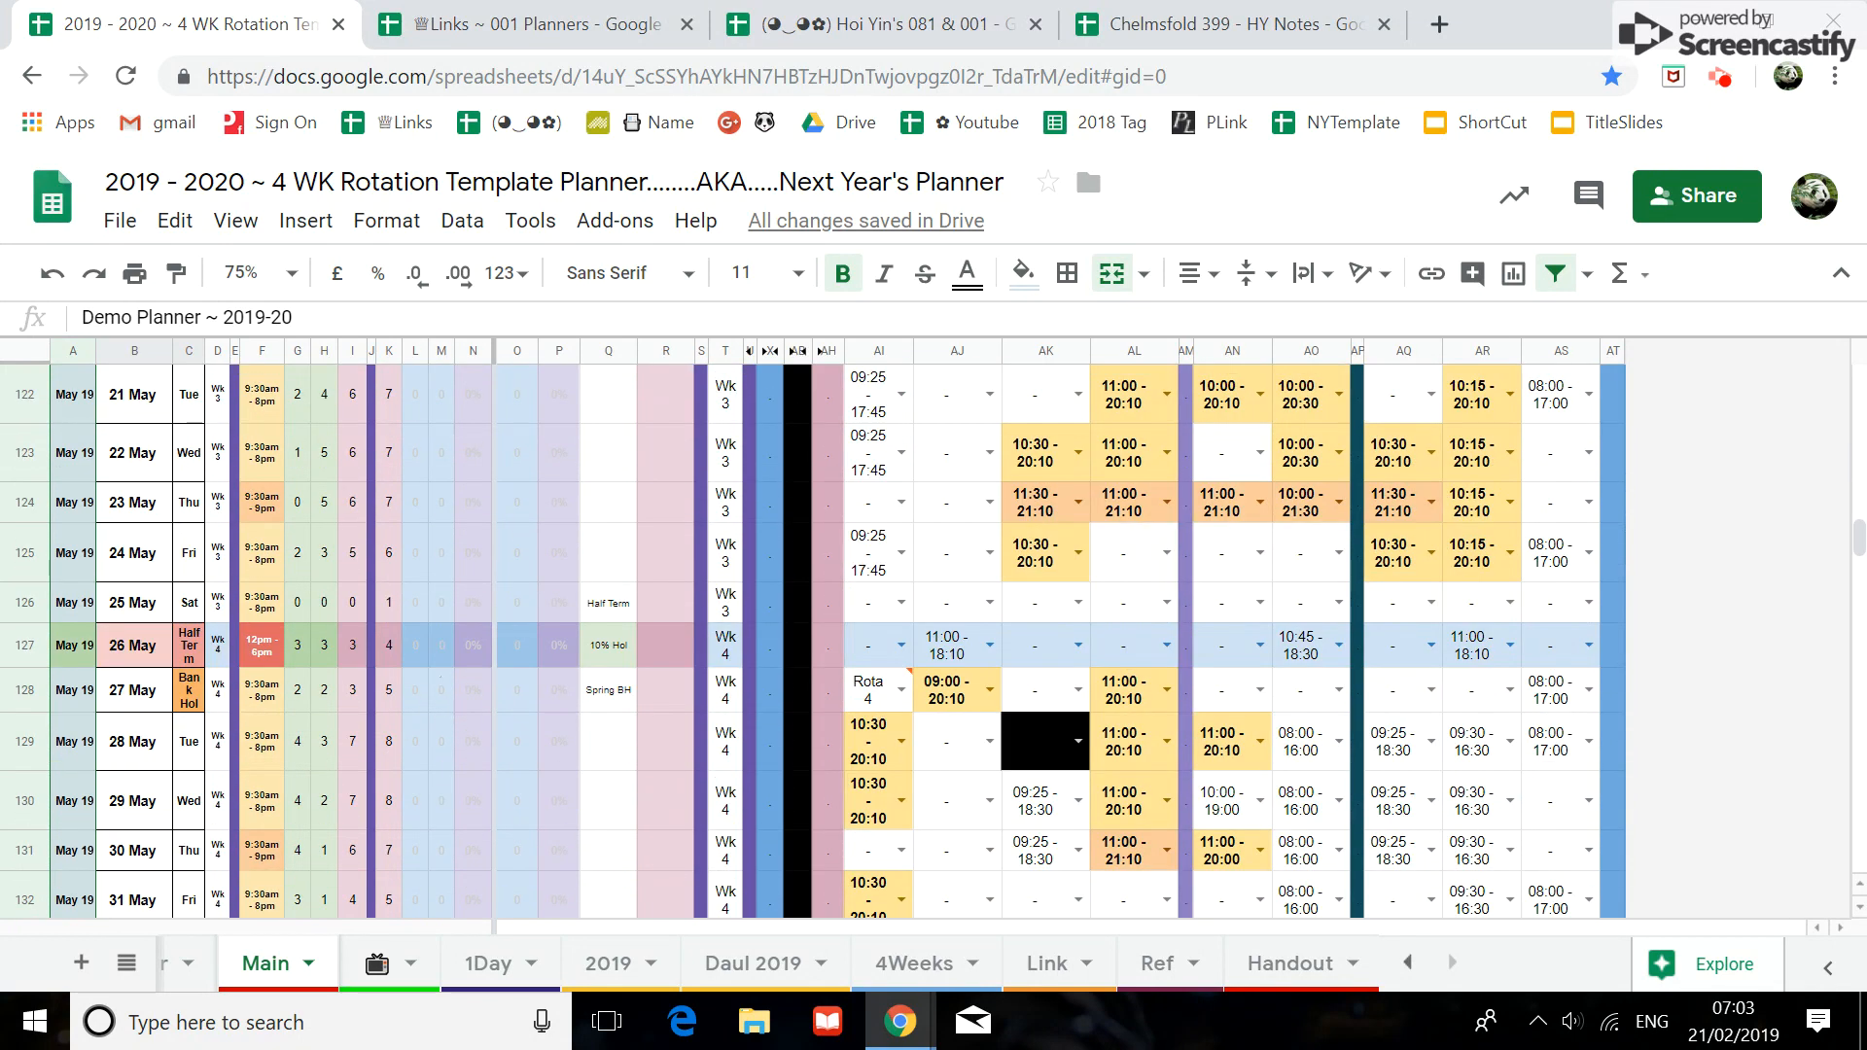
scroll(933, 642, down, 4)
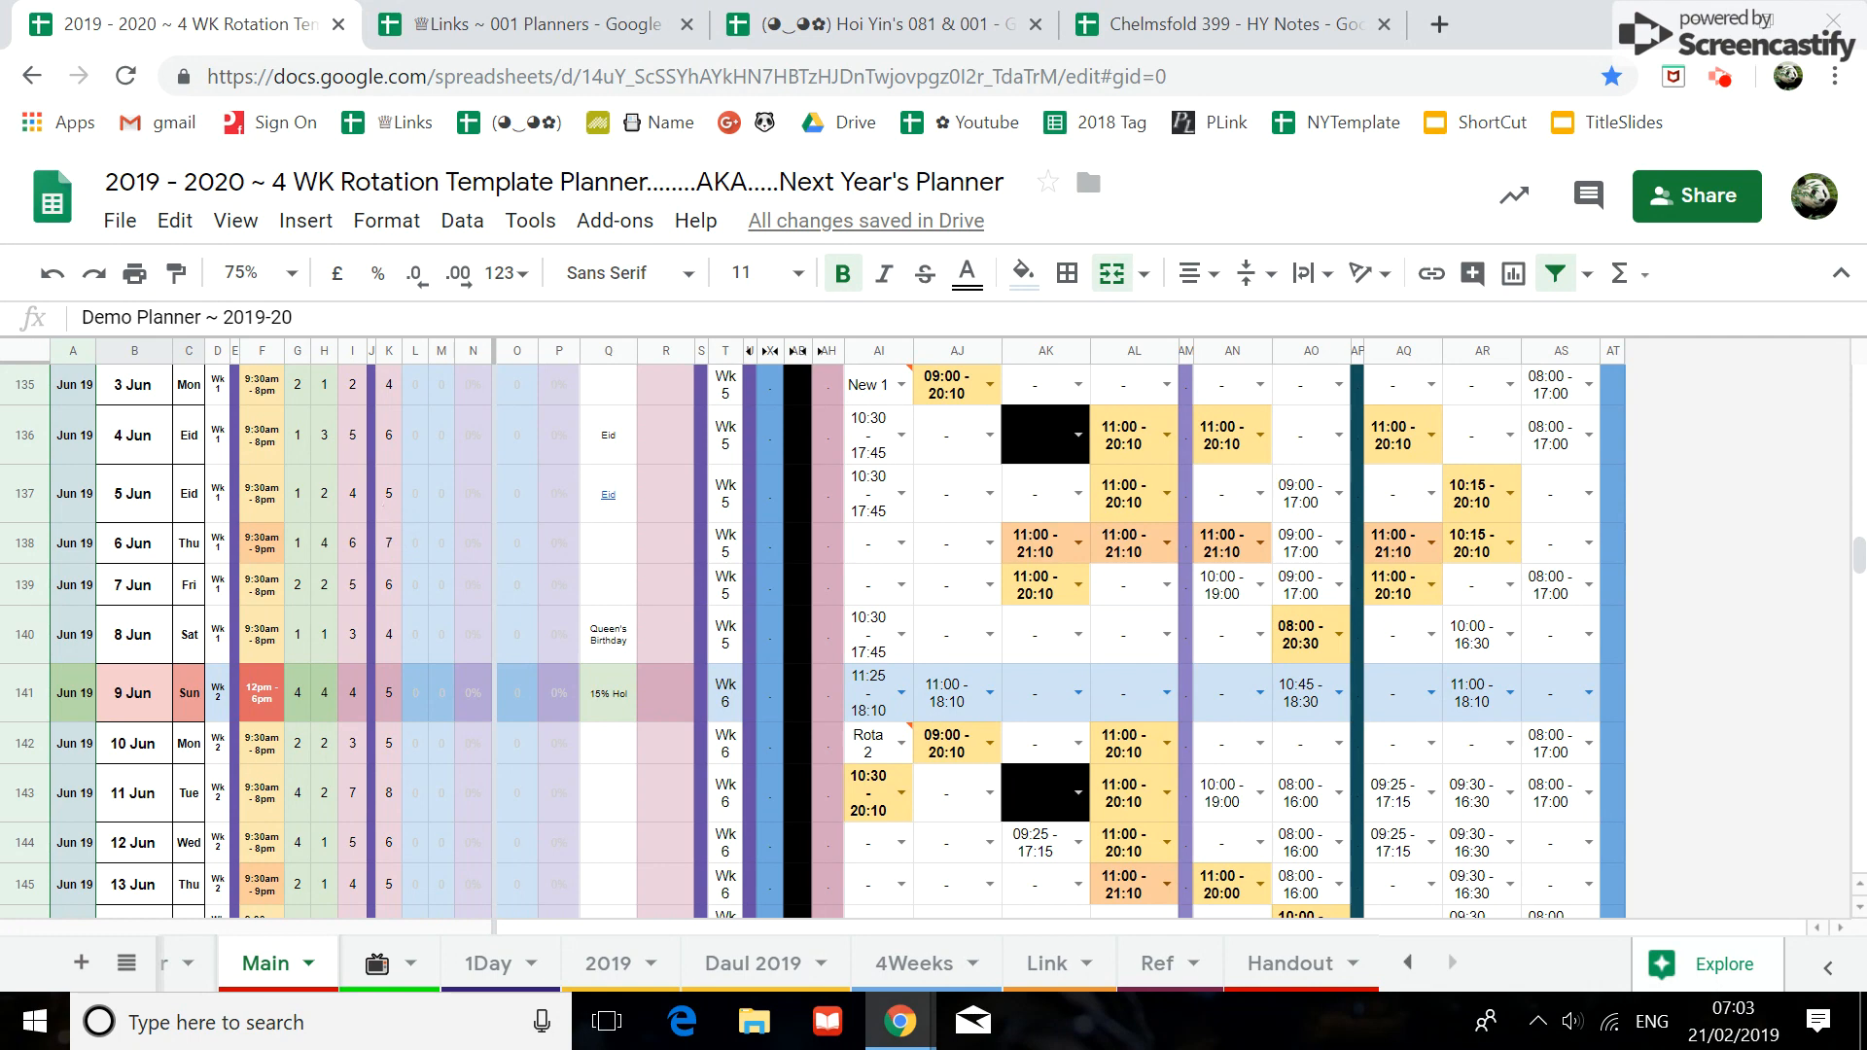
scroll(934, 642, up, 5)
scroll(389, 516, up, 8)
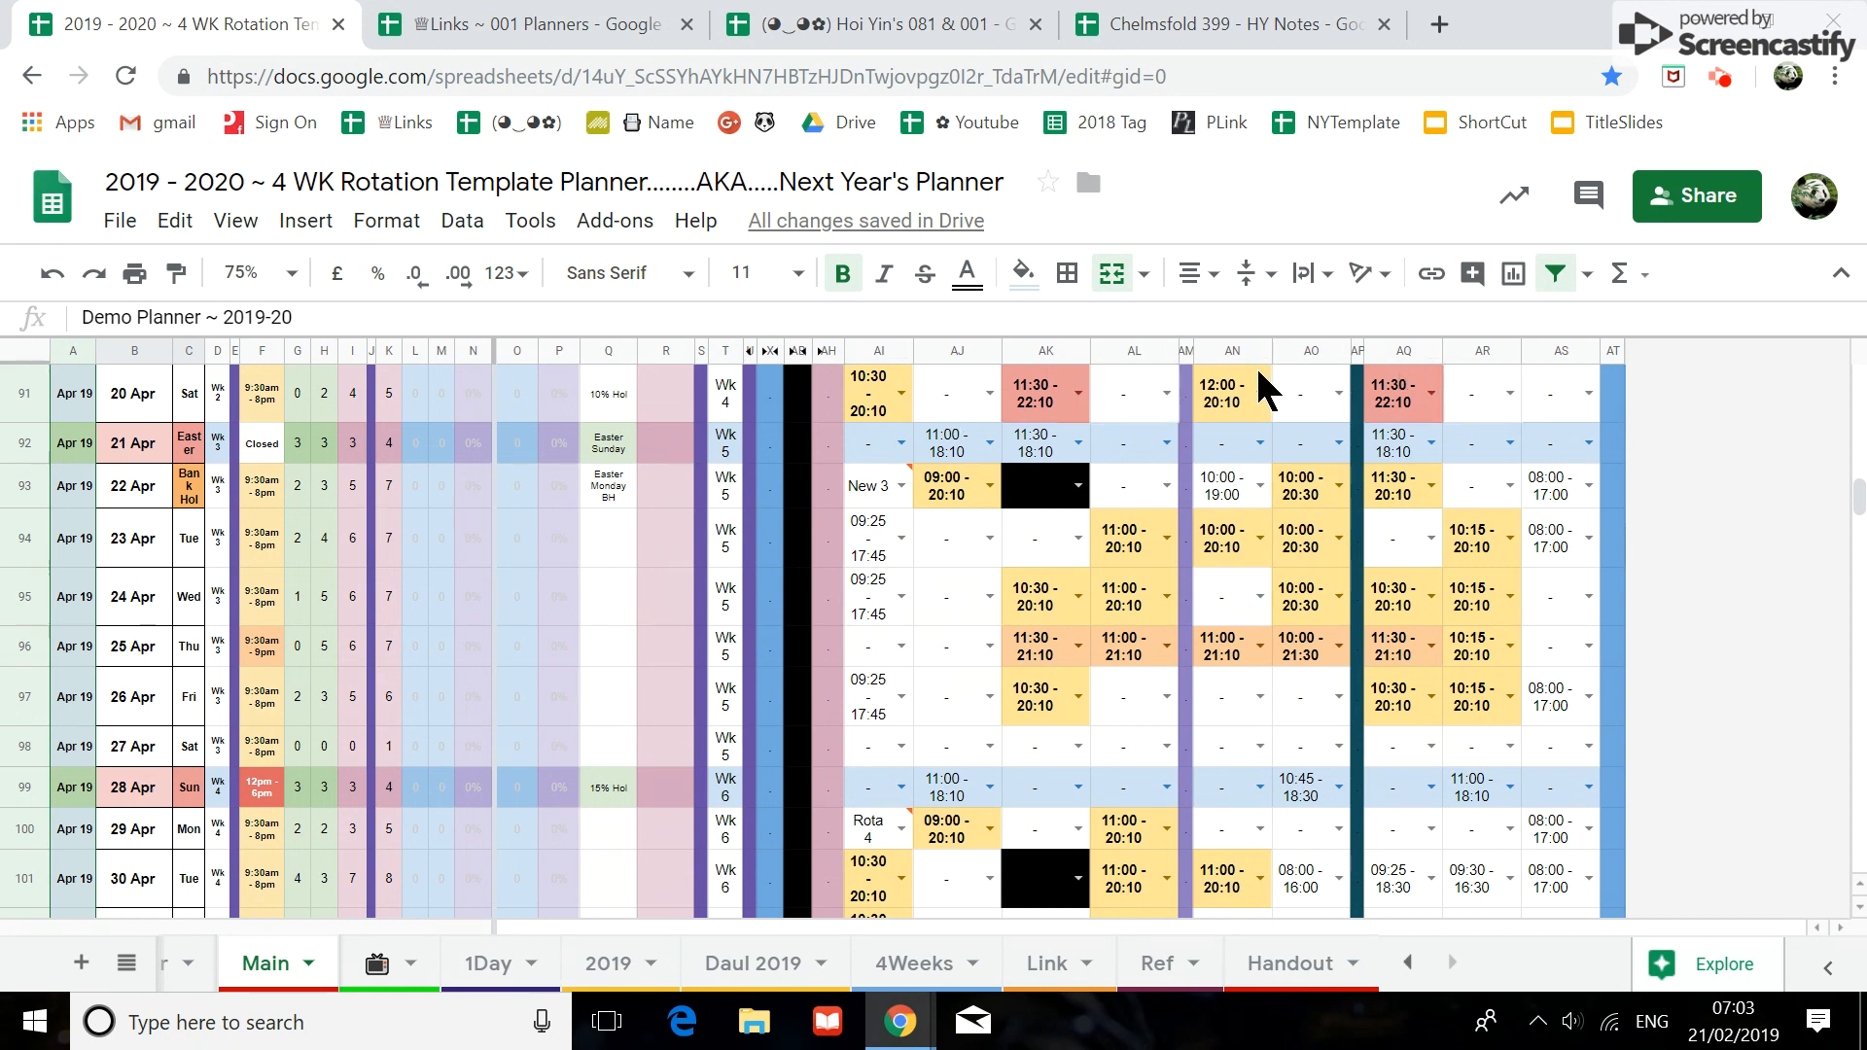
drag(1860, 500, 1865, 360)
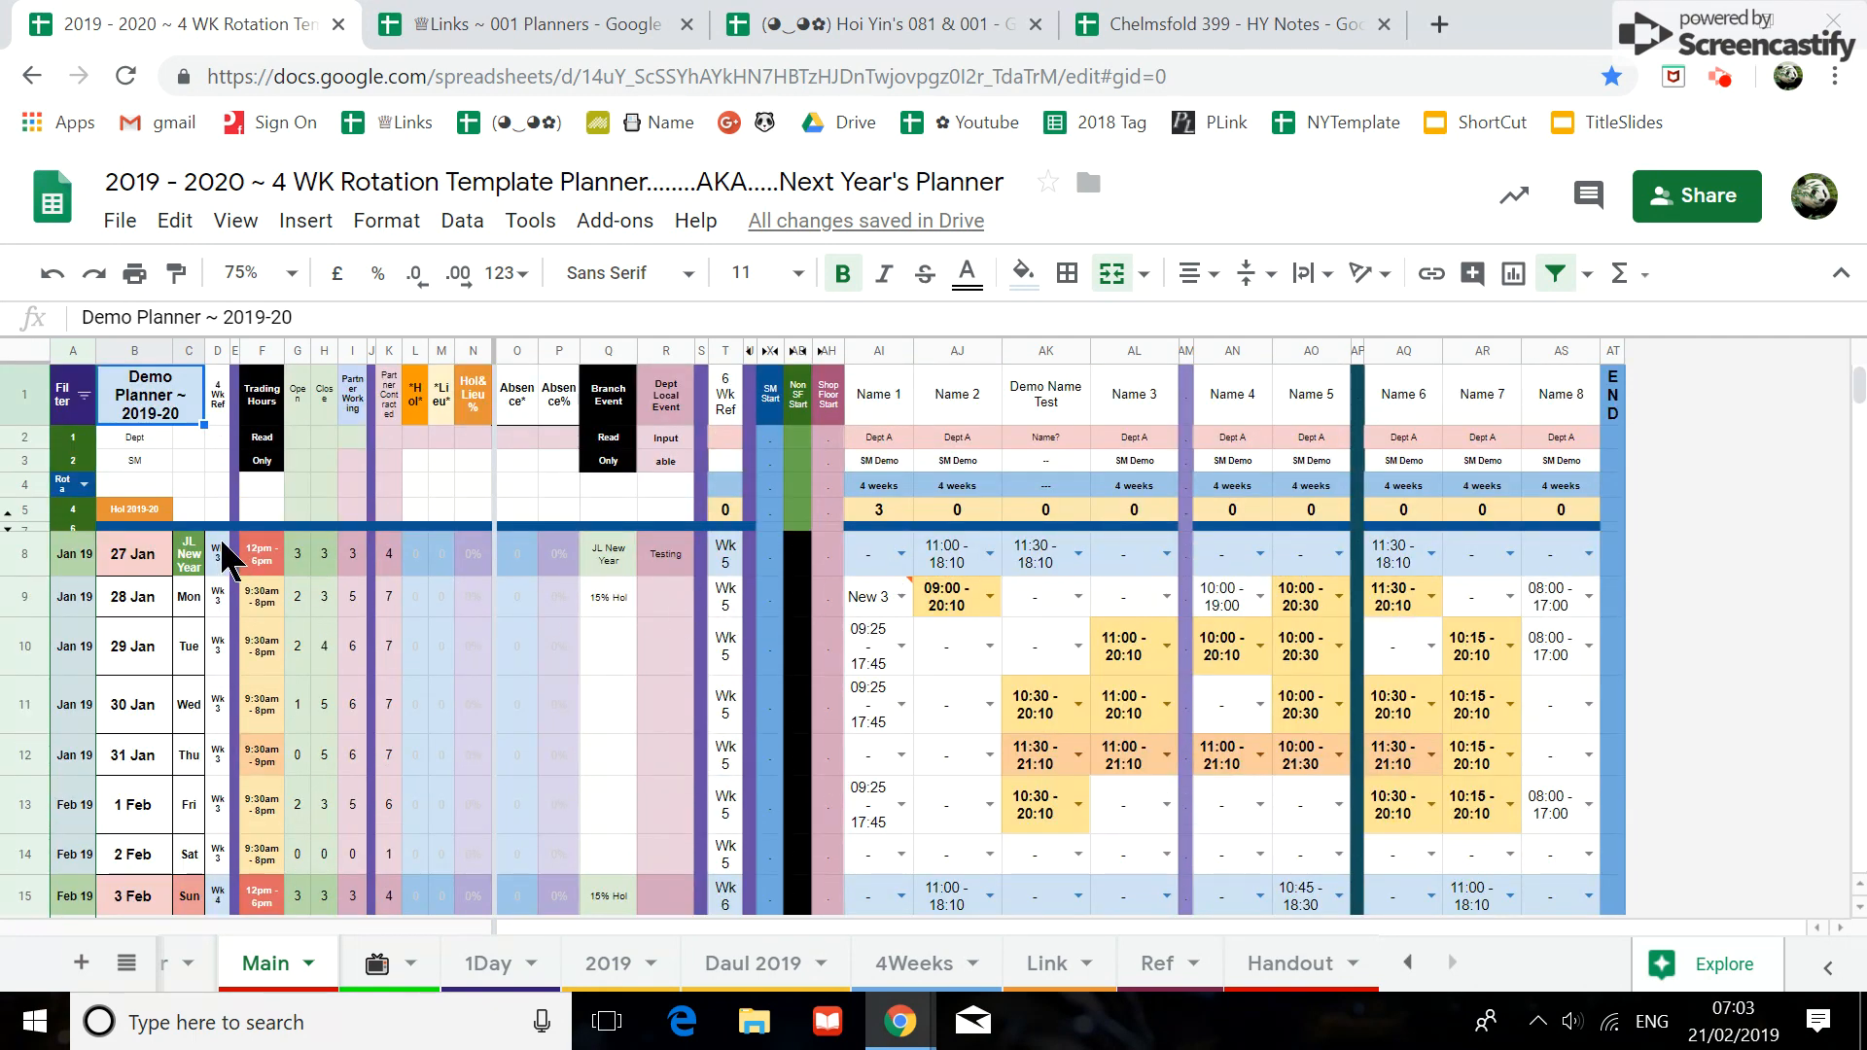
Set the sheet zoom to 90% and freeze the Main sheet's rows up to row 2
click(248, 272)
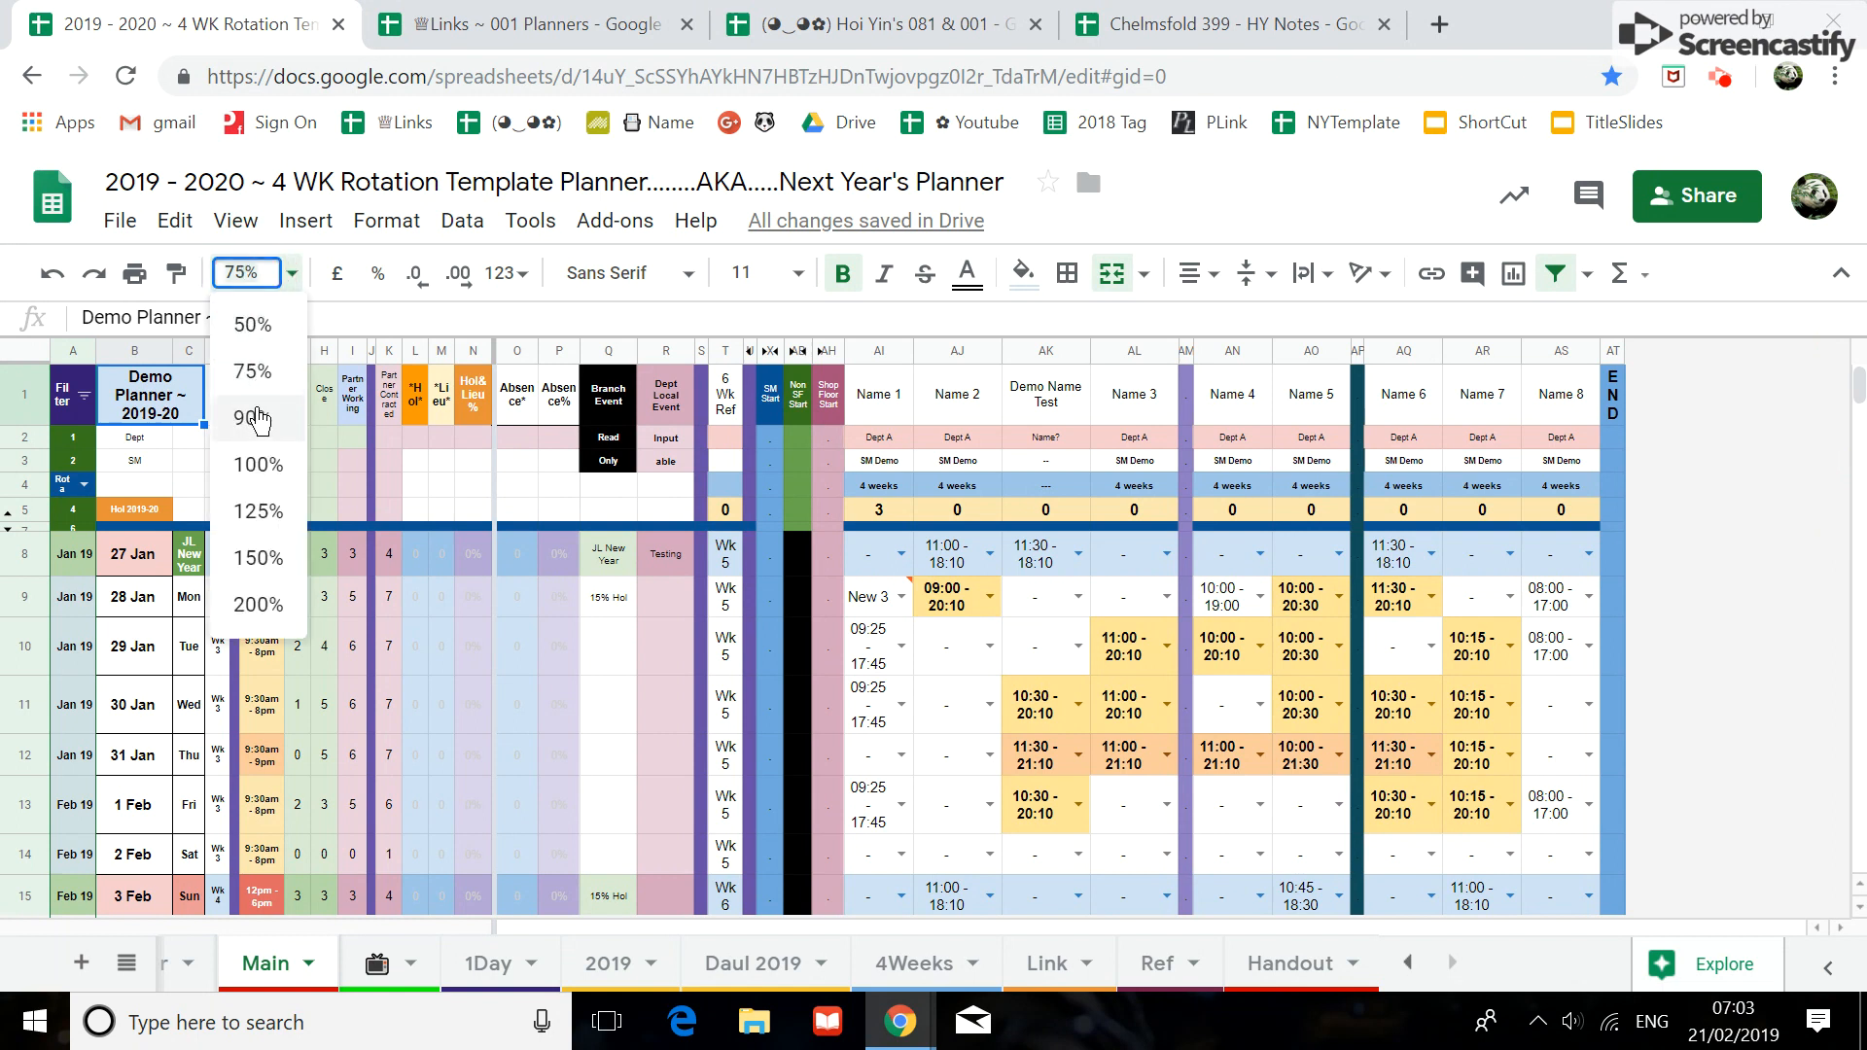
click(261, 419)
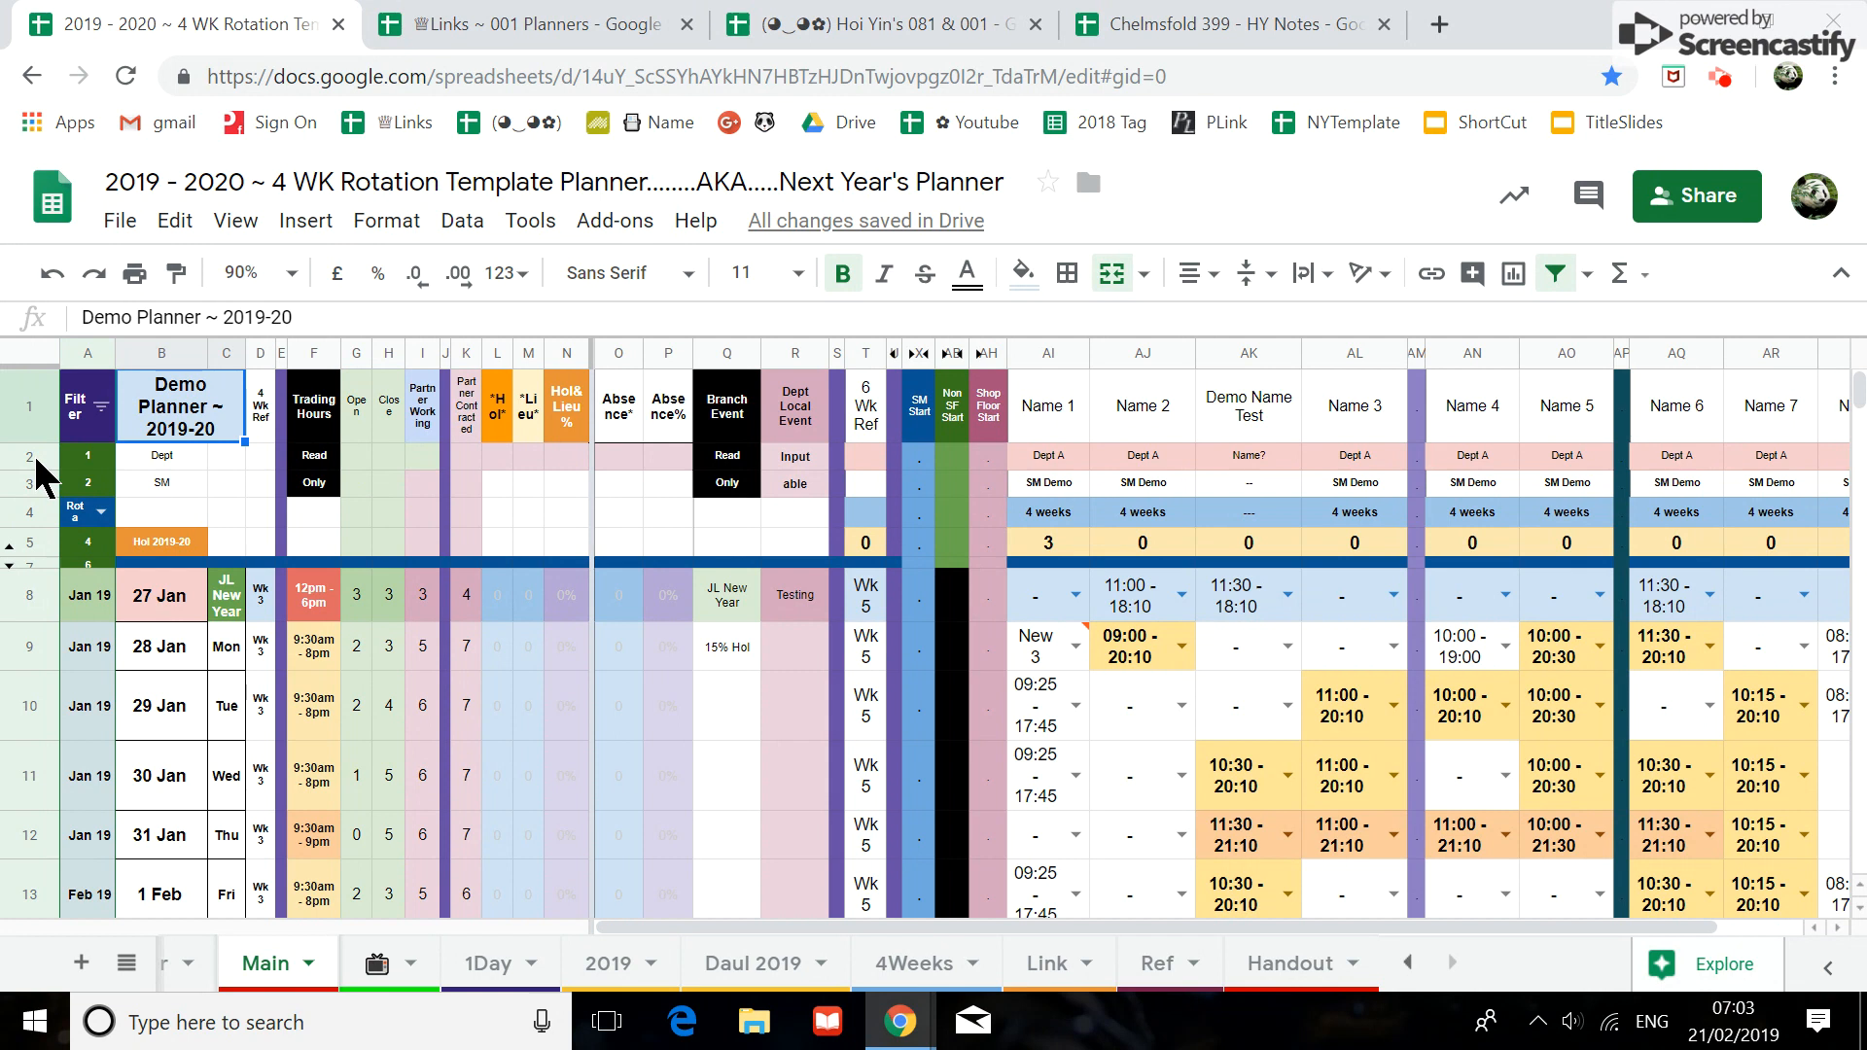
click(32, 456)
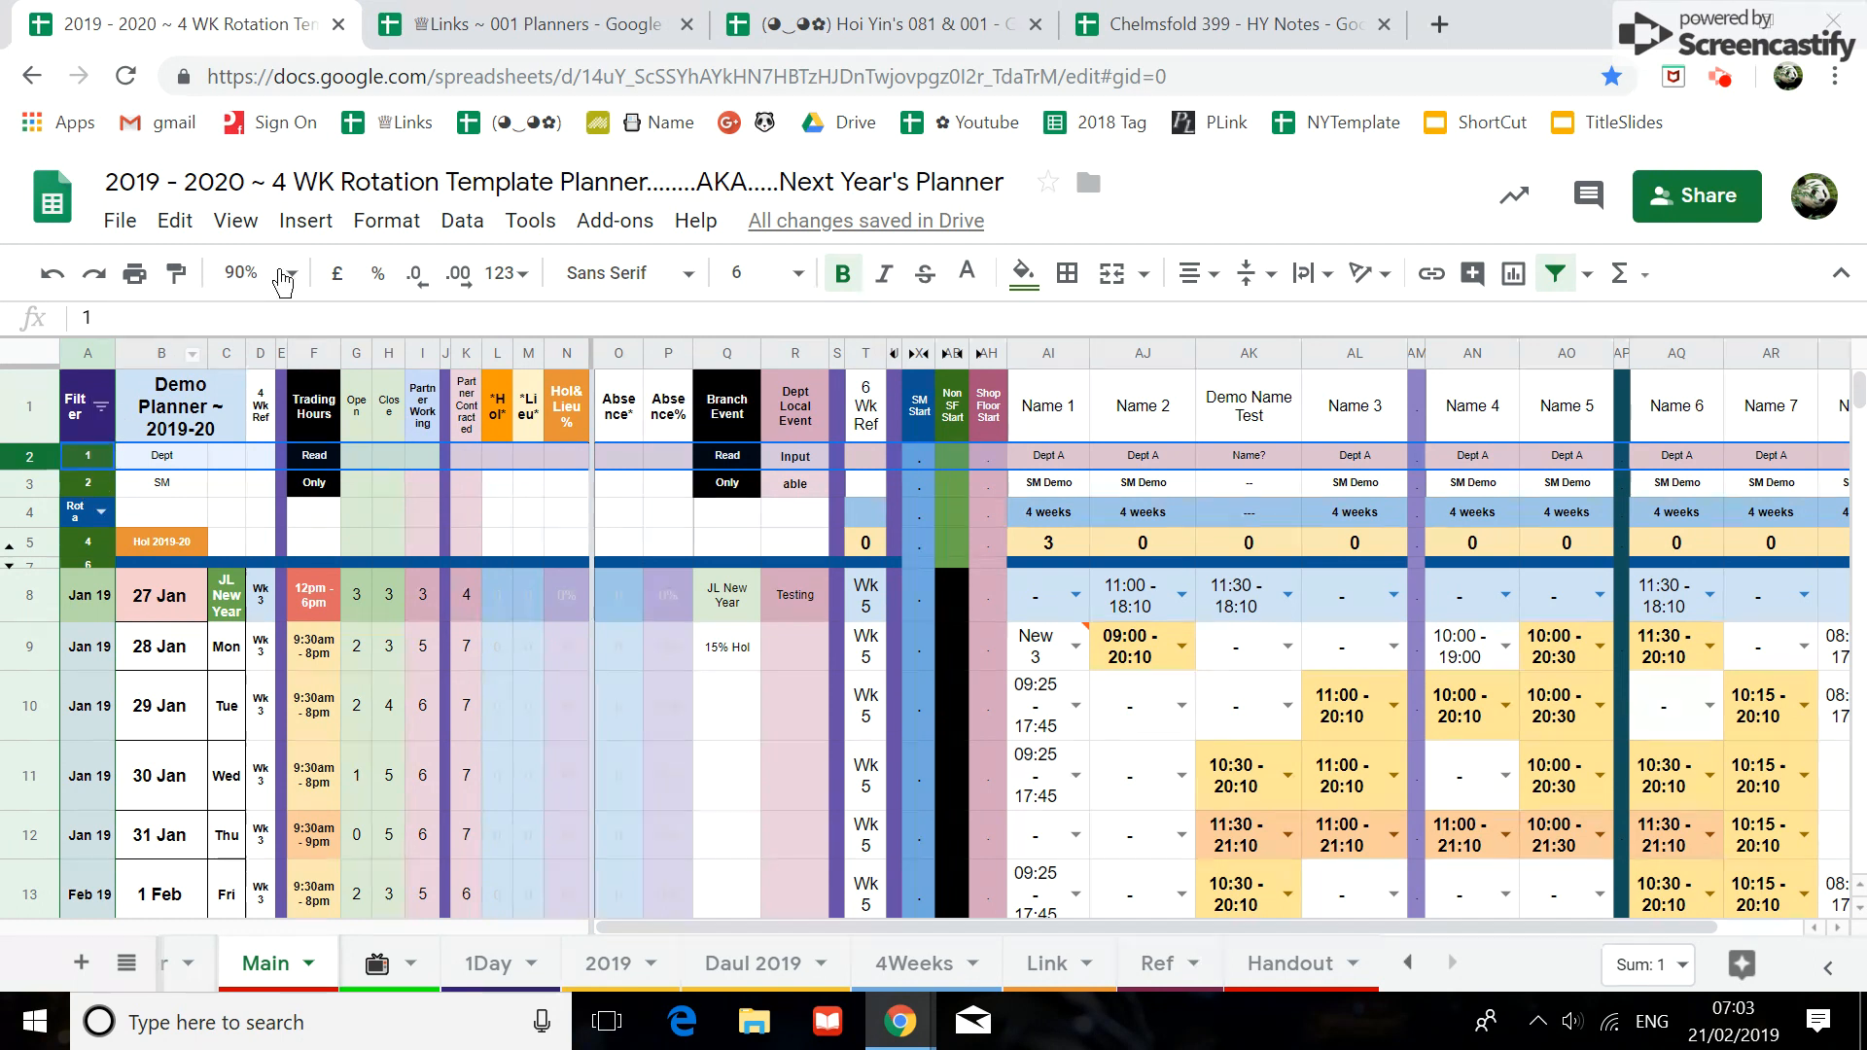
click(226, 226)
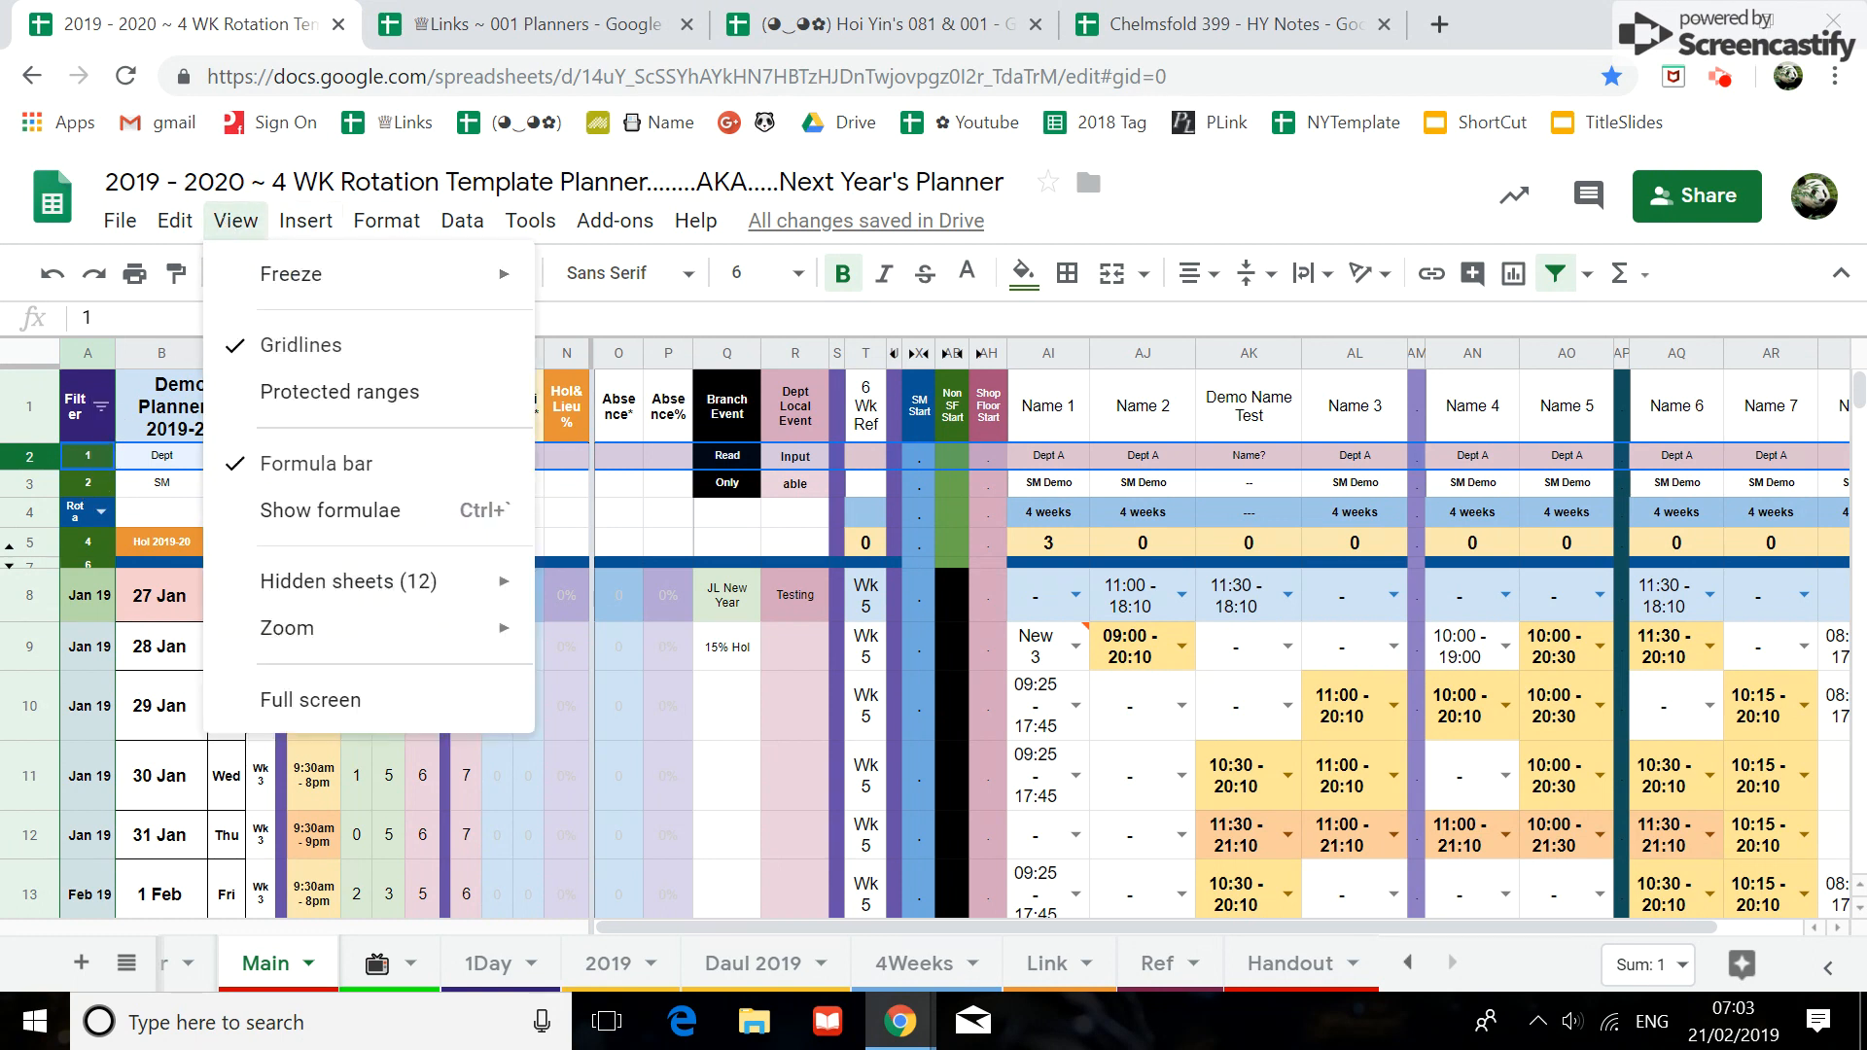
mouse_move(219, 272)
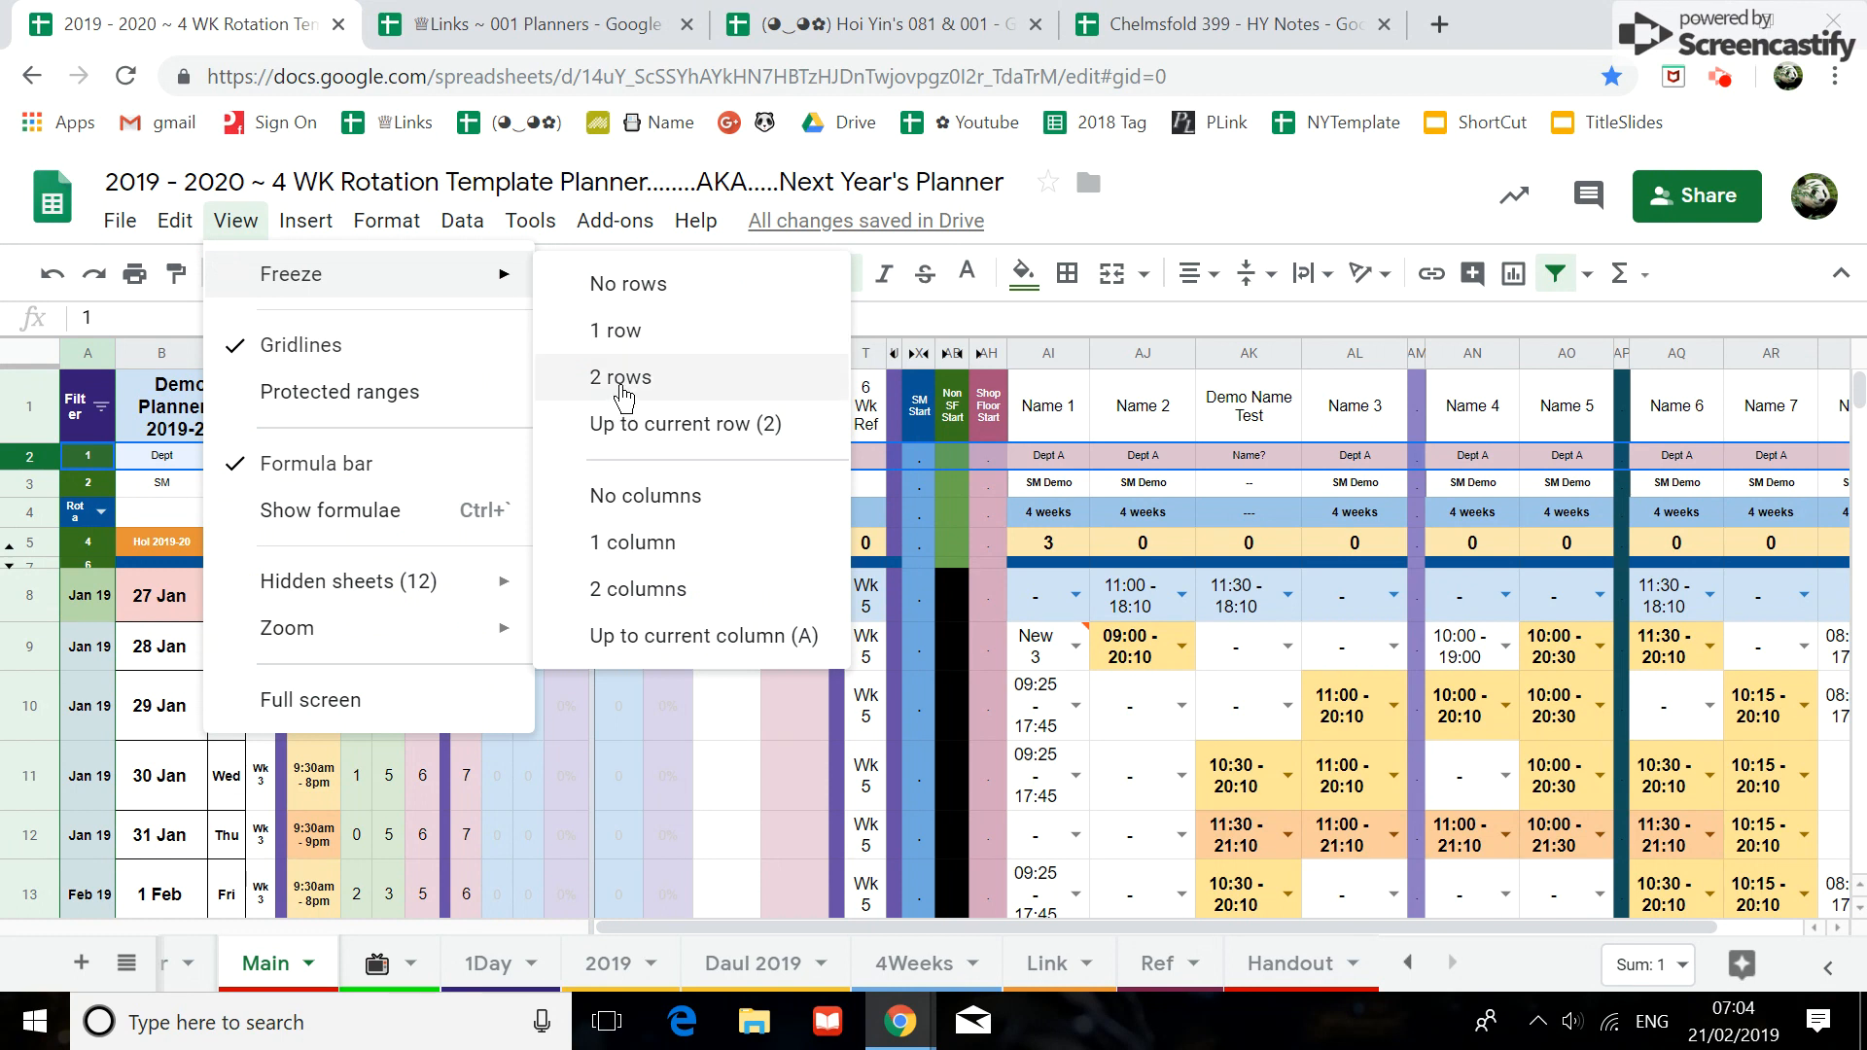
click(685, 428)
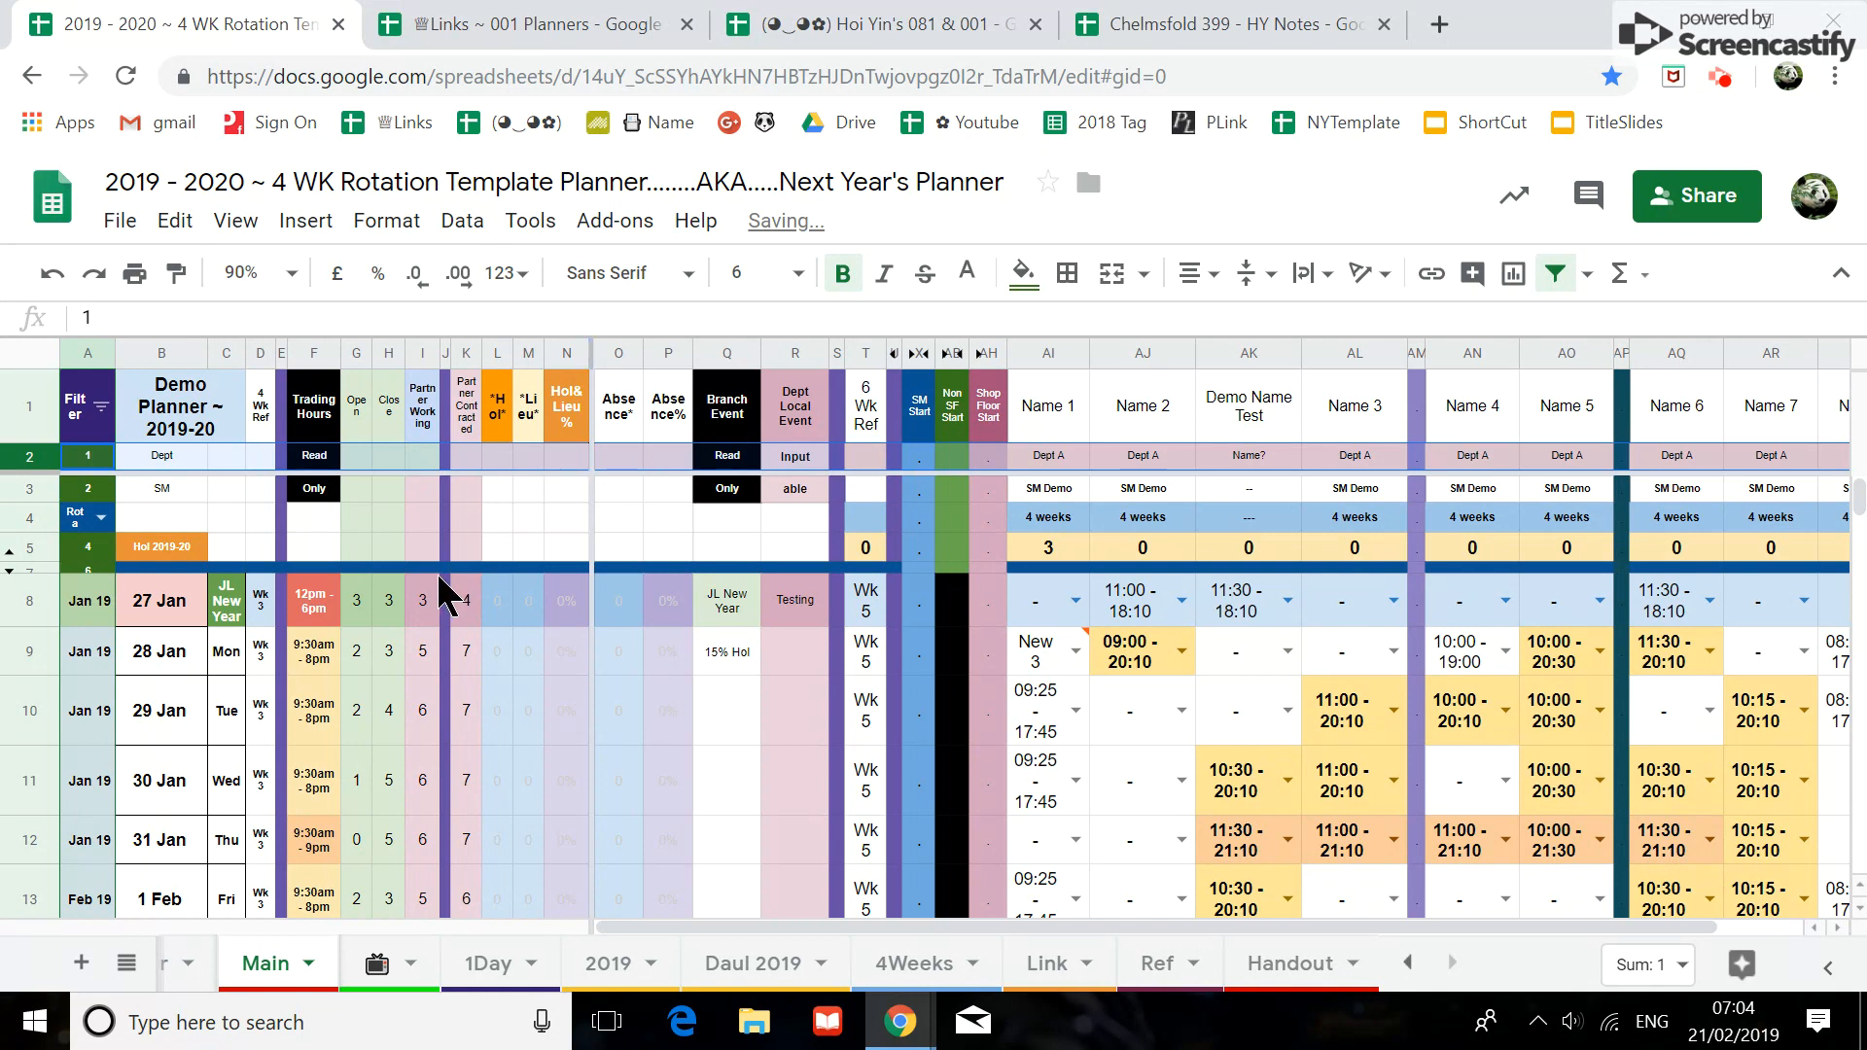
Try to freeze the first two columns of the Main sheet
click(175, 434)
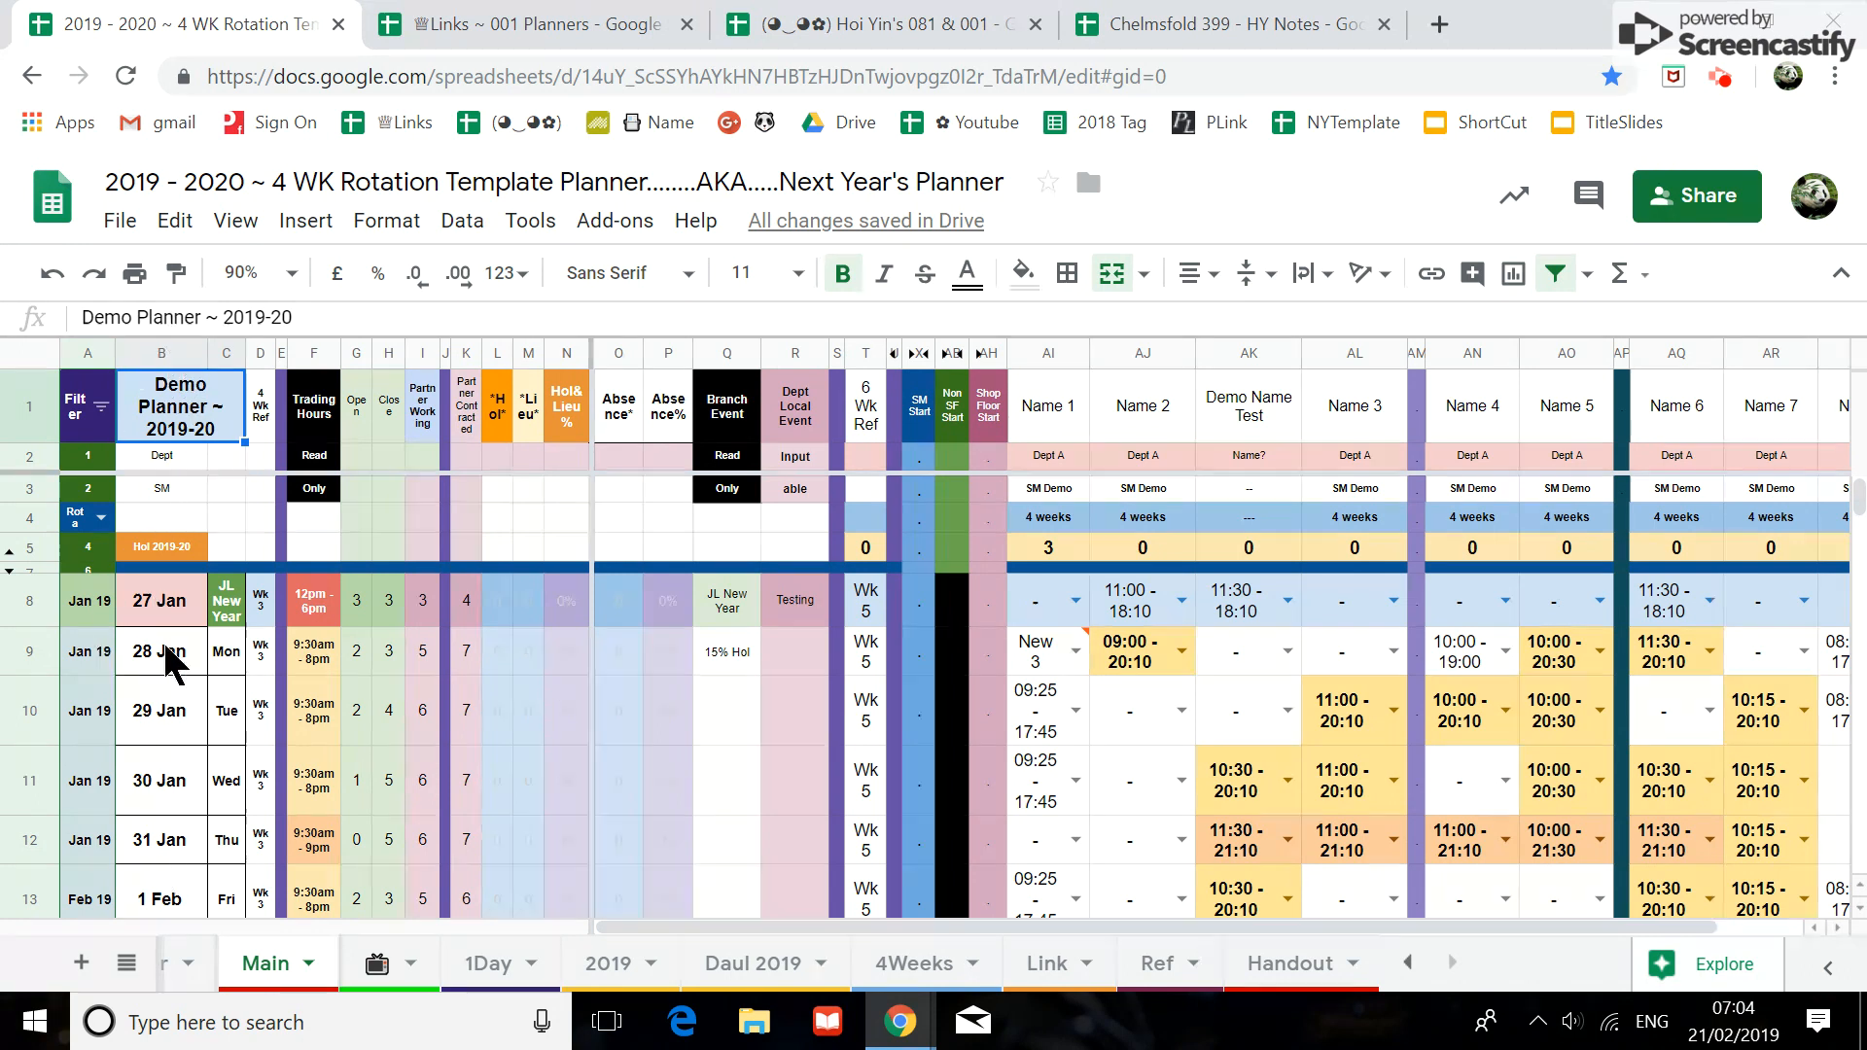
click(222, 516)
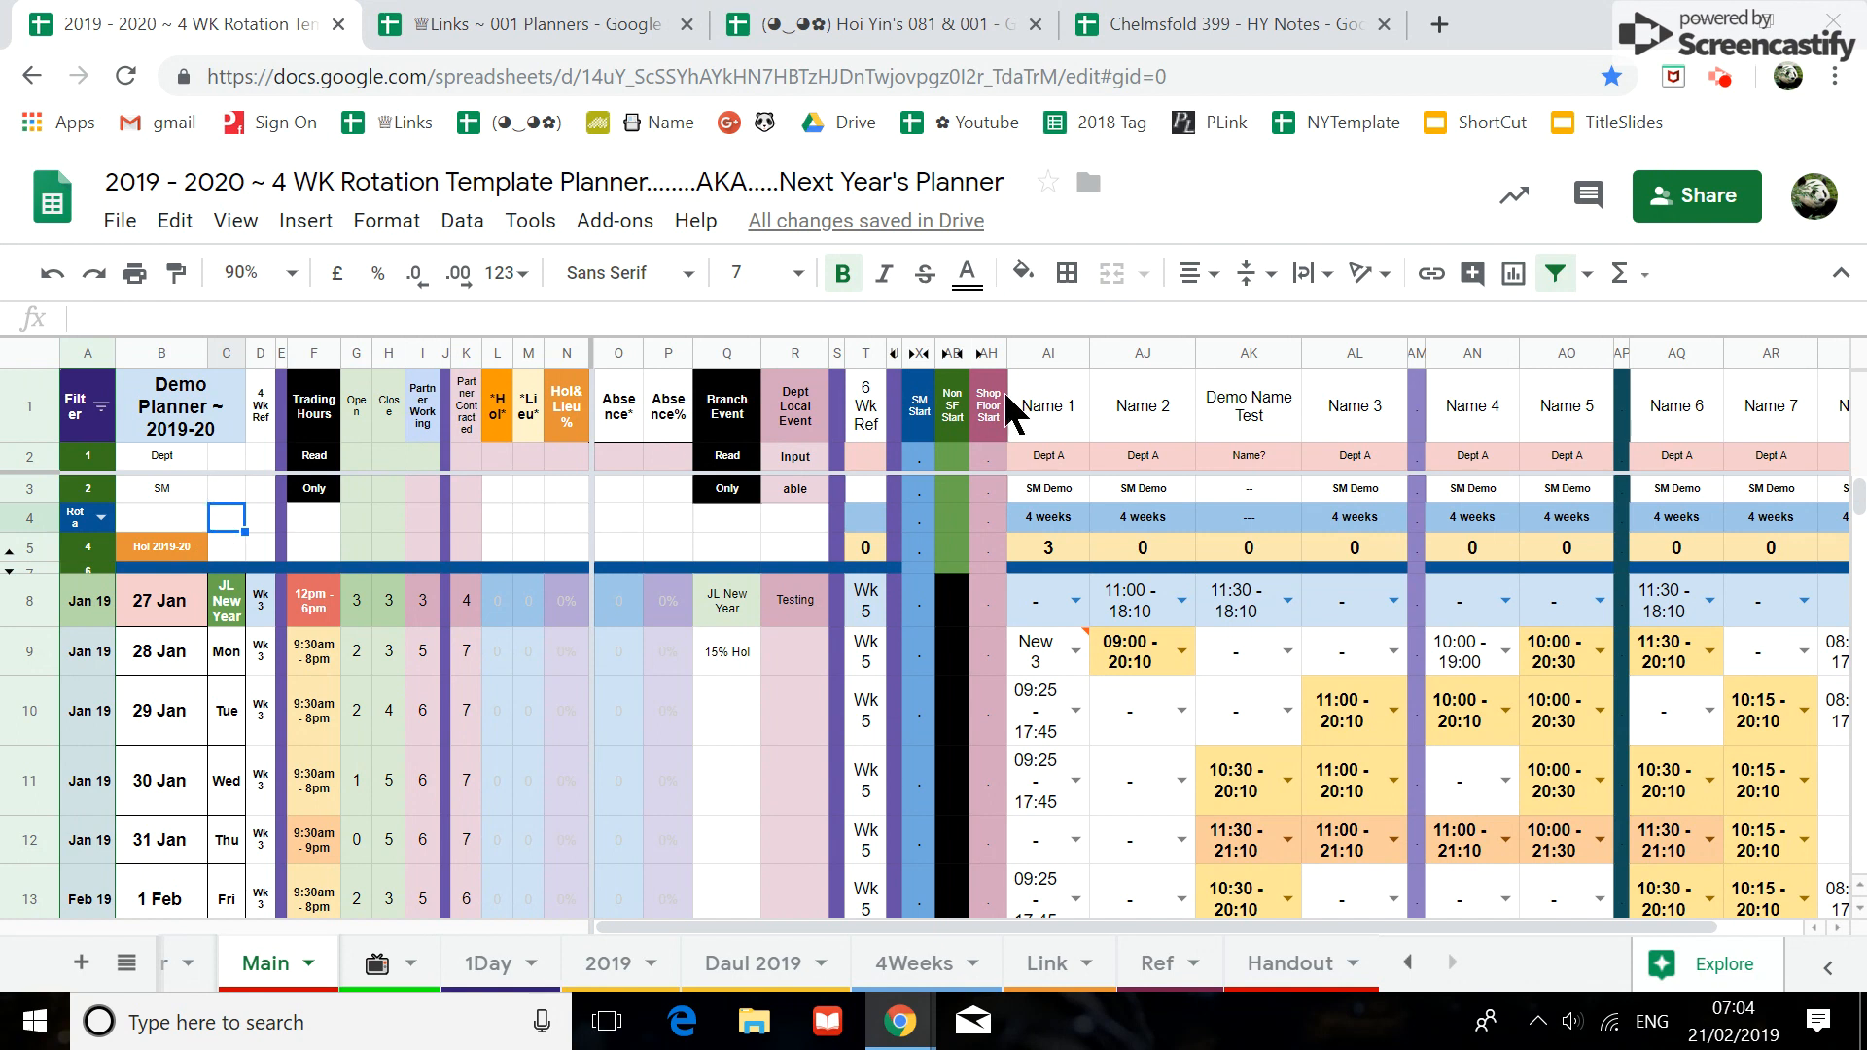
click(183, 396)
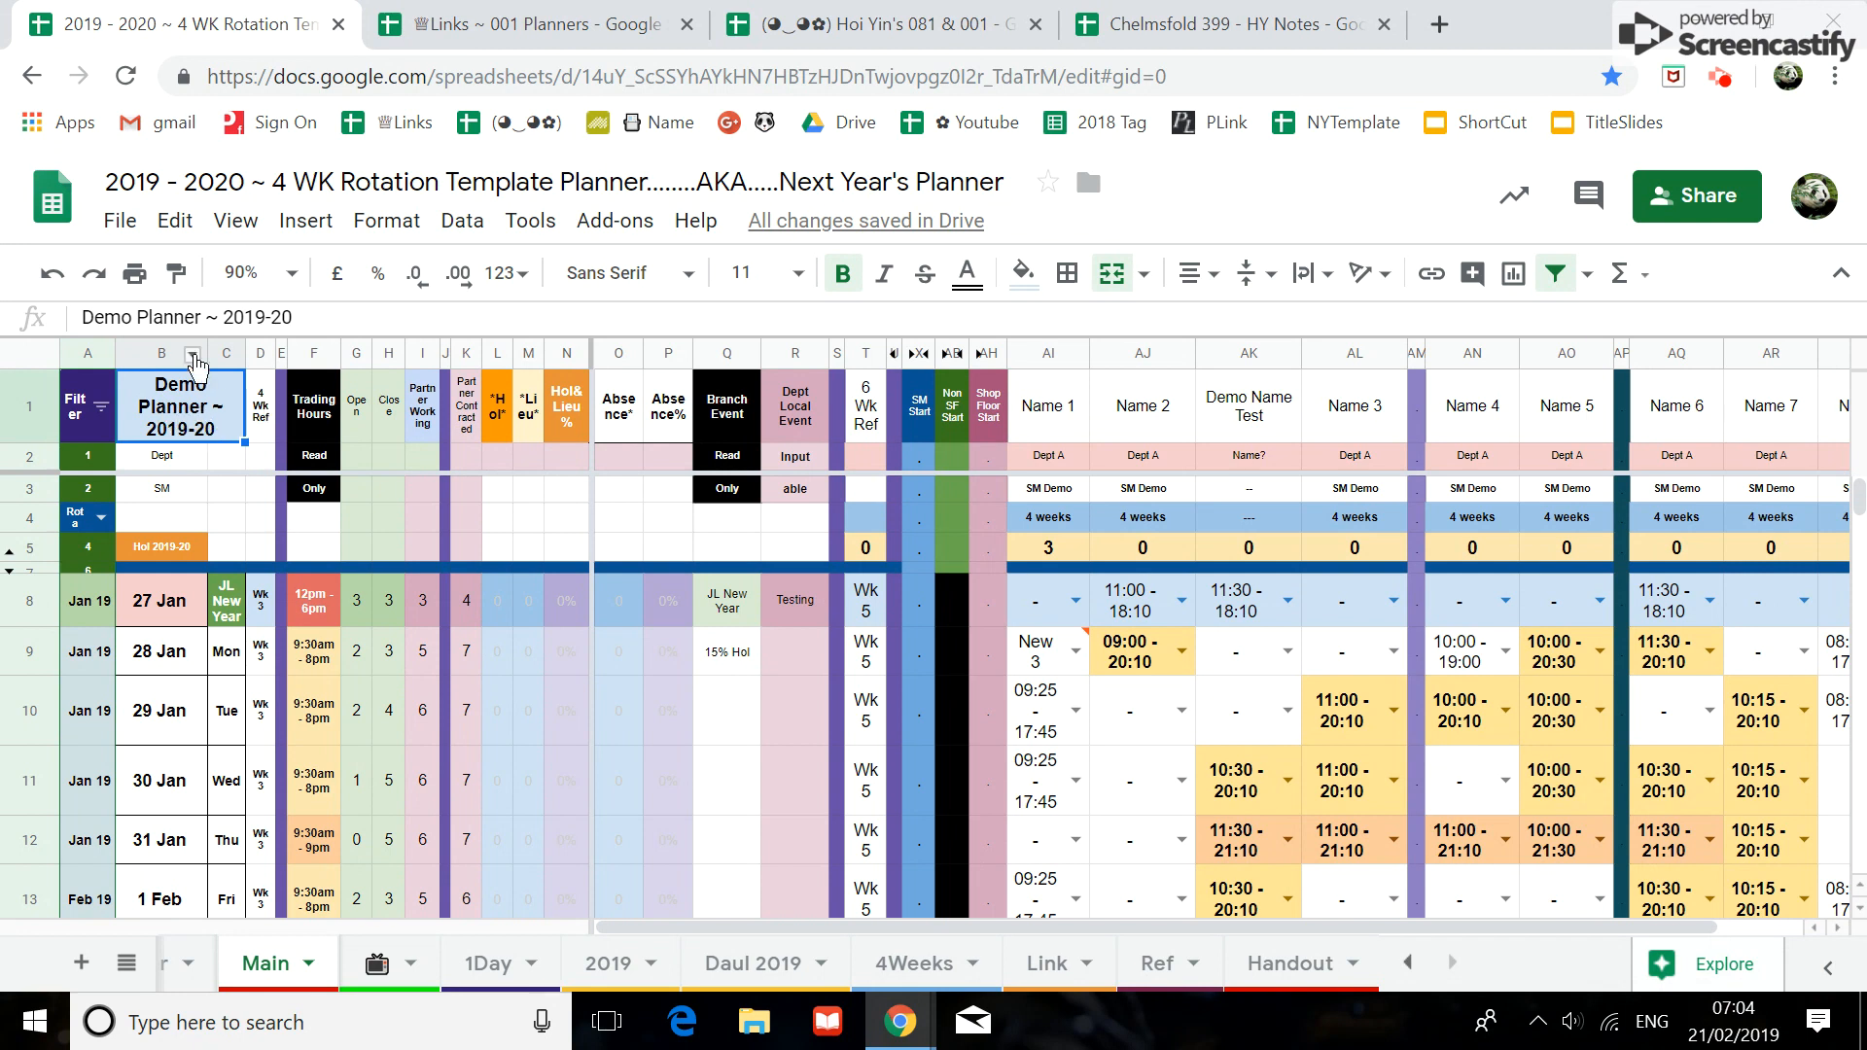
click(157, 353)
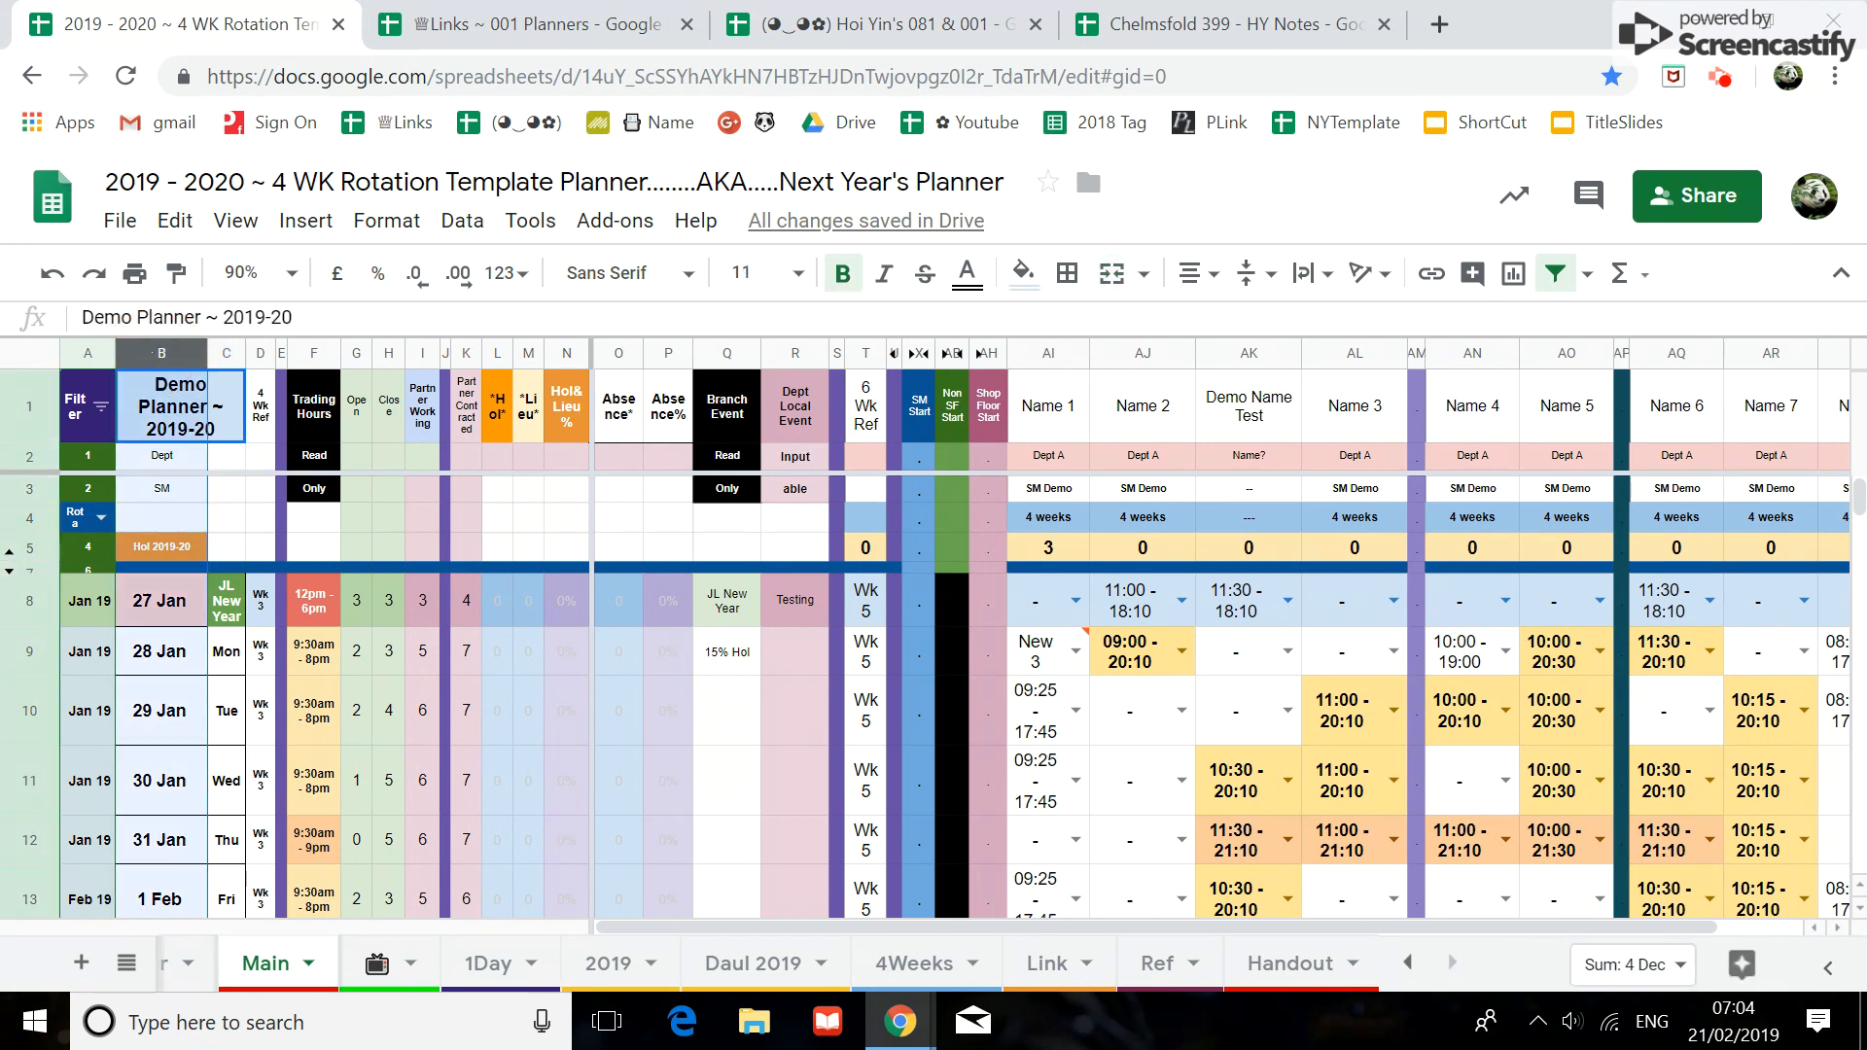
click(236, 223)
mouse_move(240, 279)
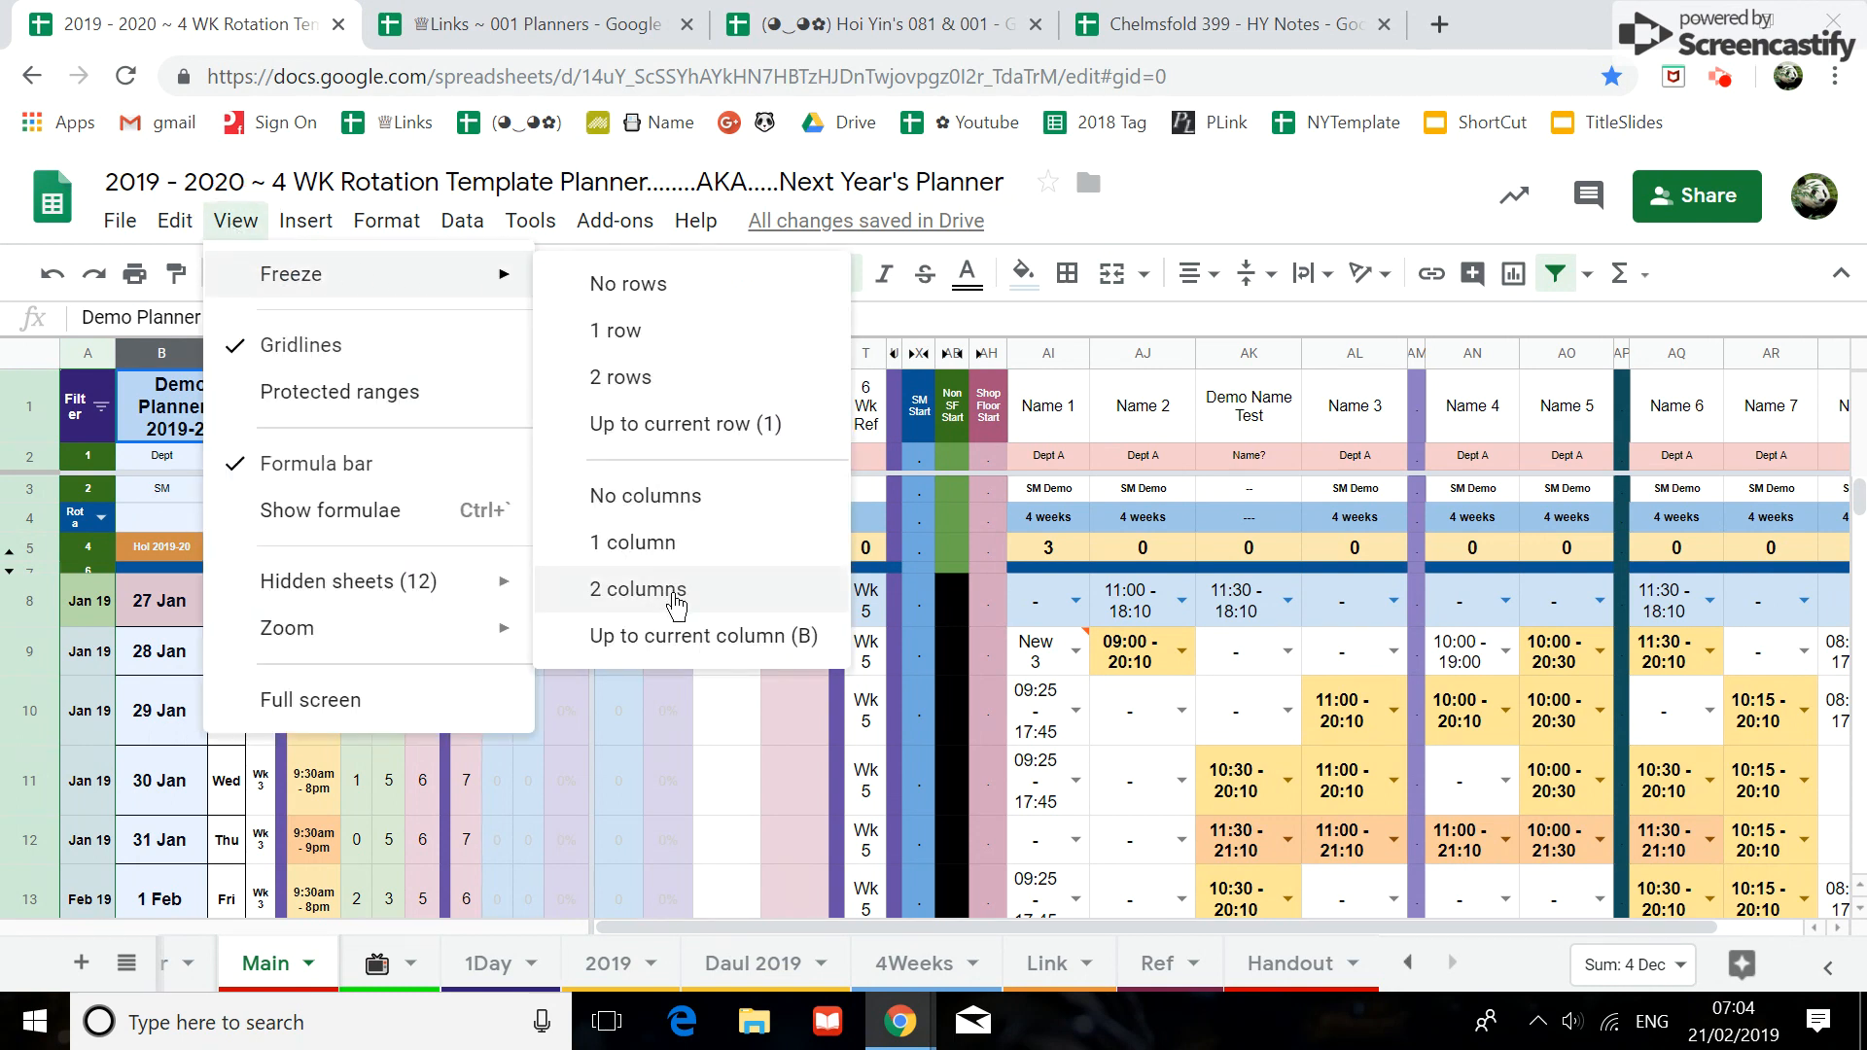
click(611, 595)
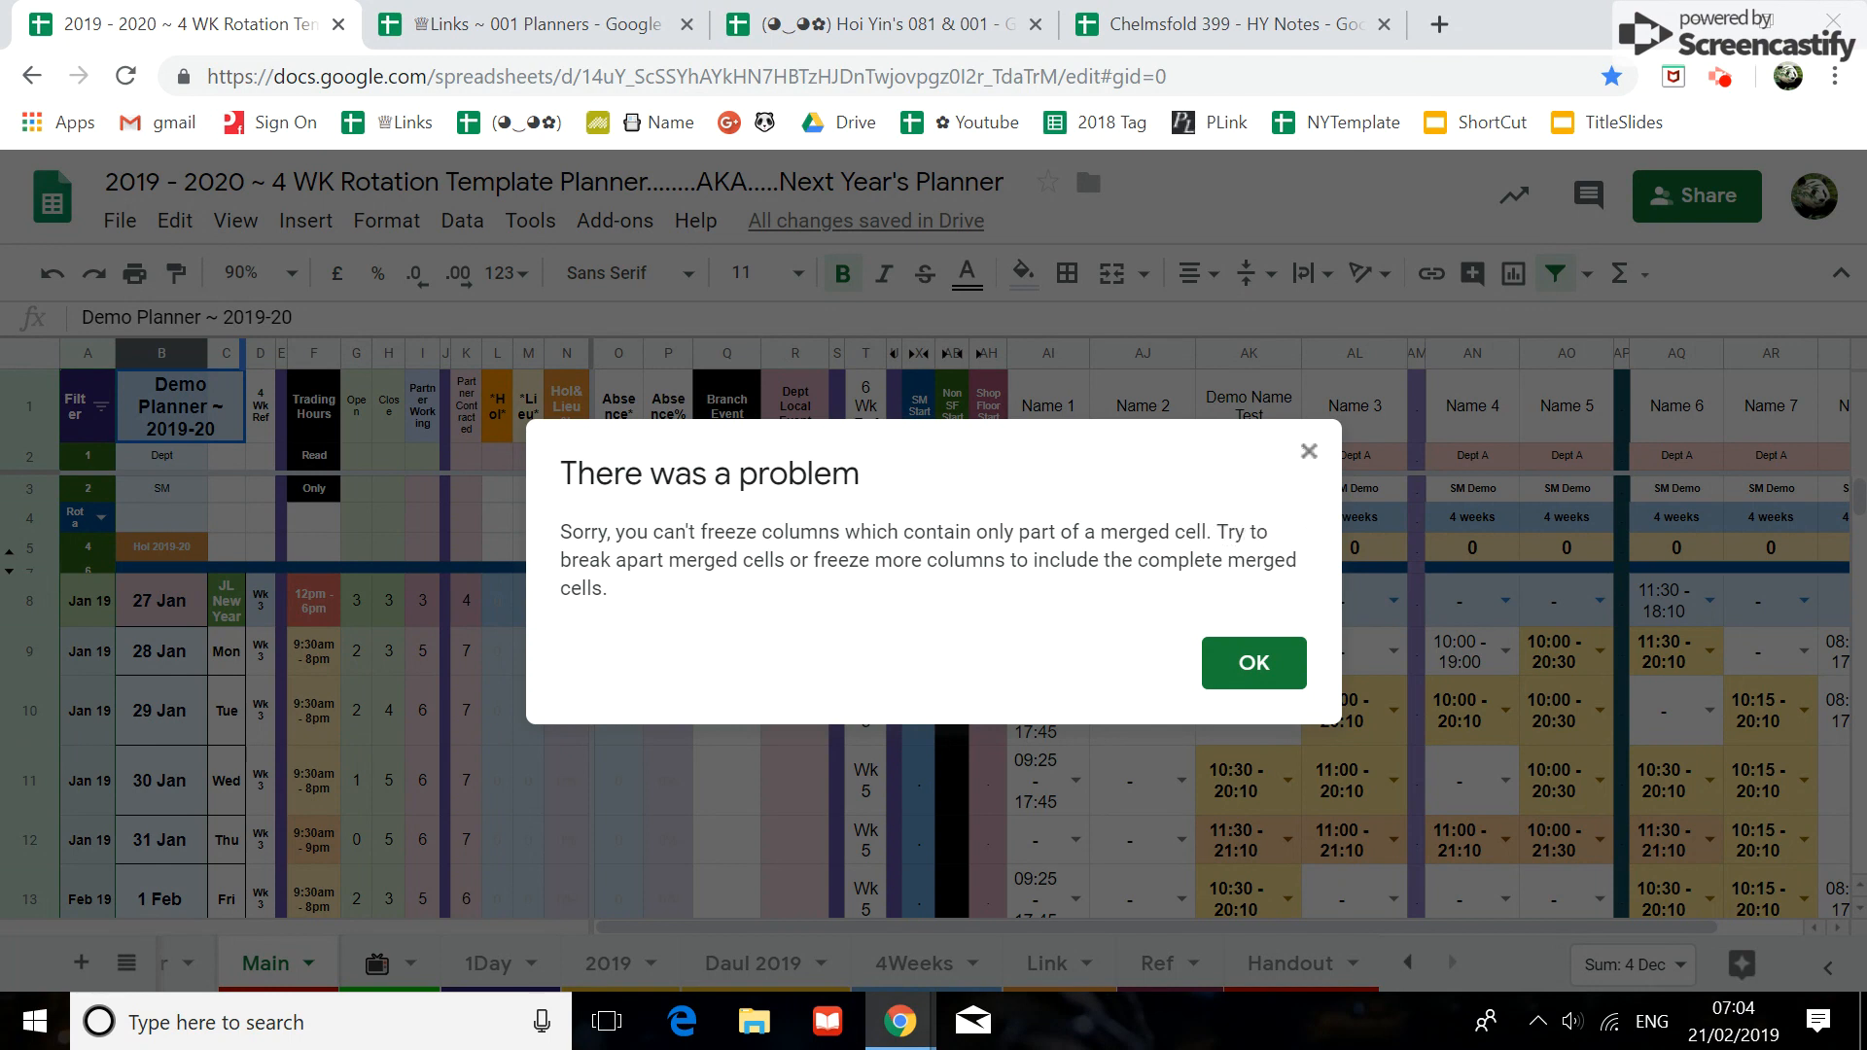
click(1304, 446)
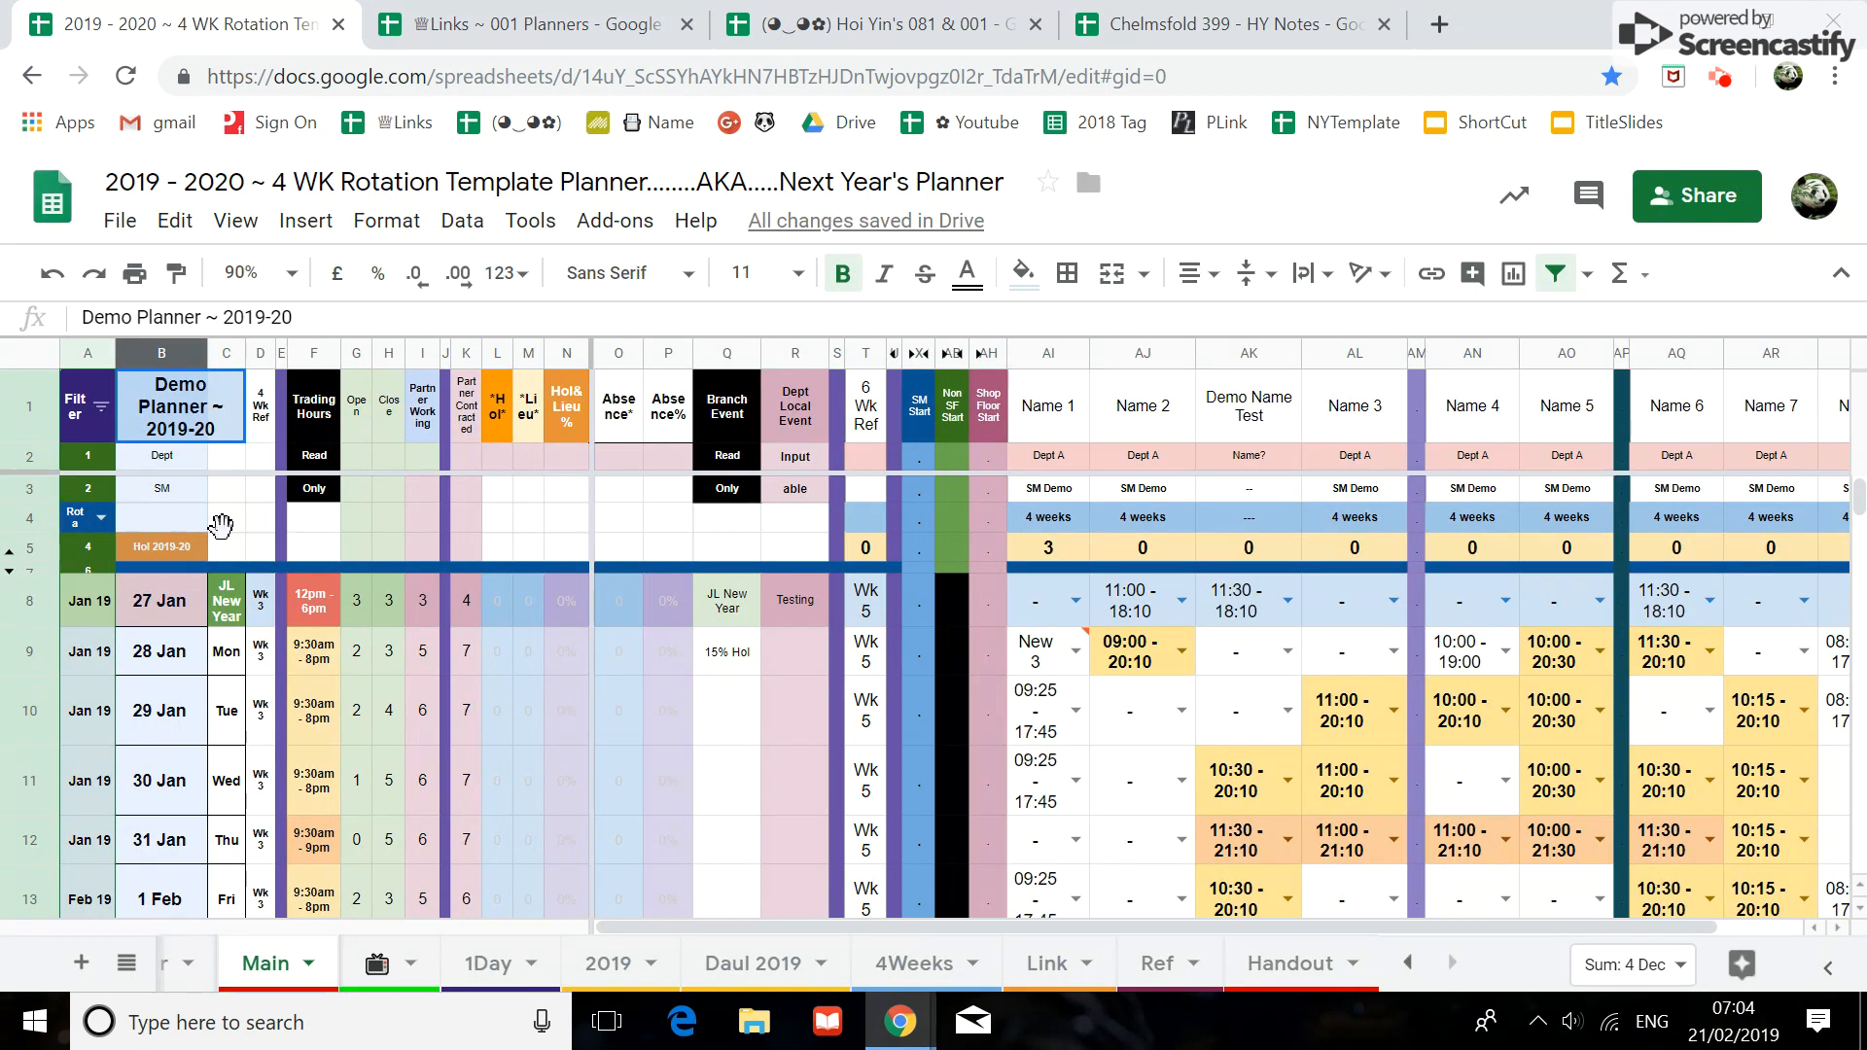
click(164, 456)
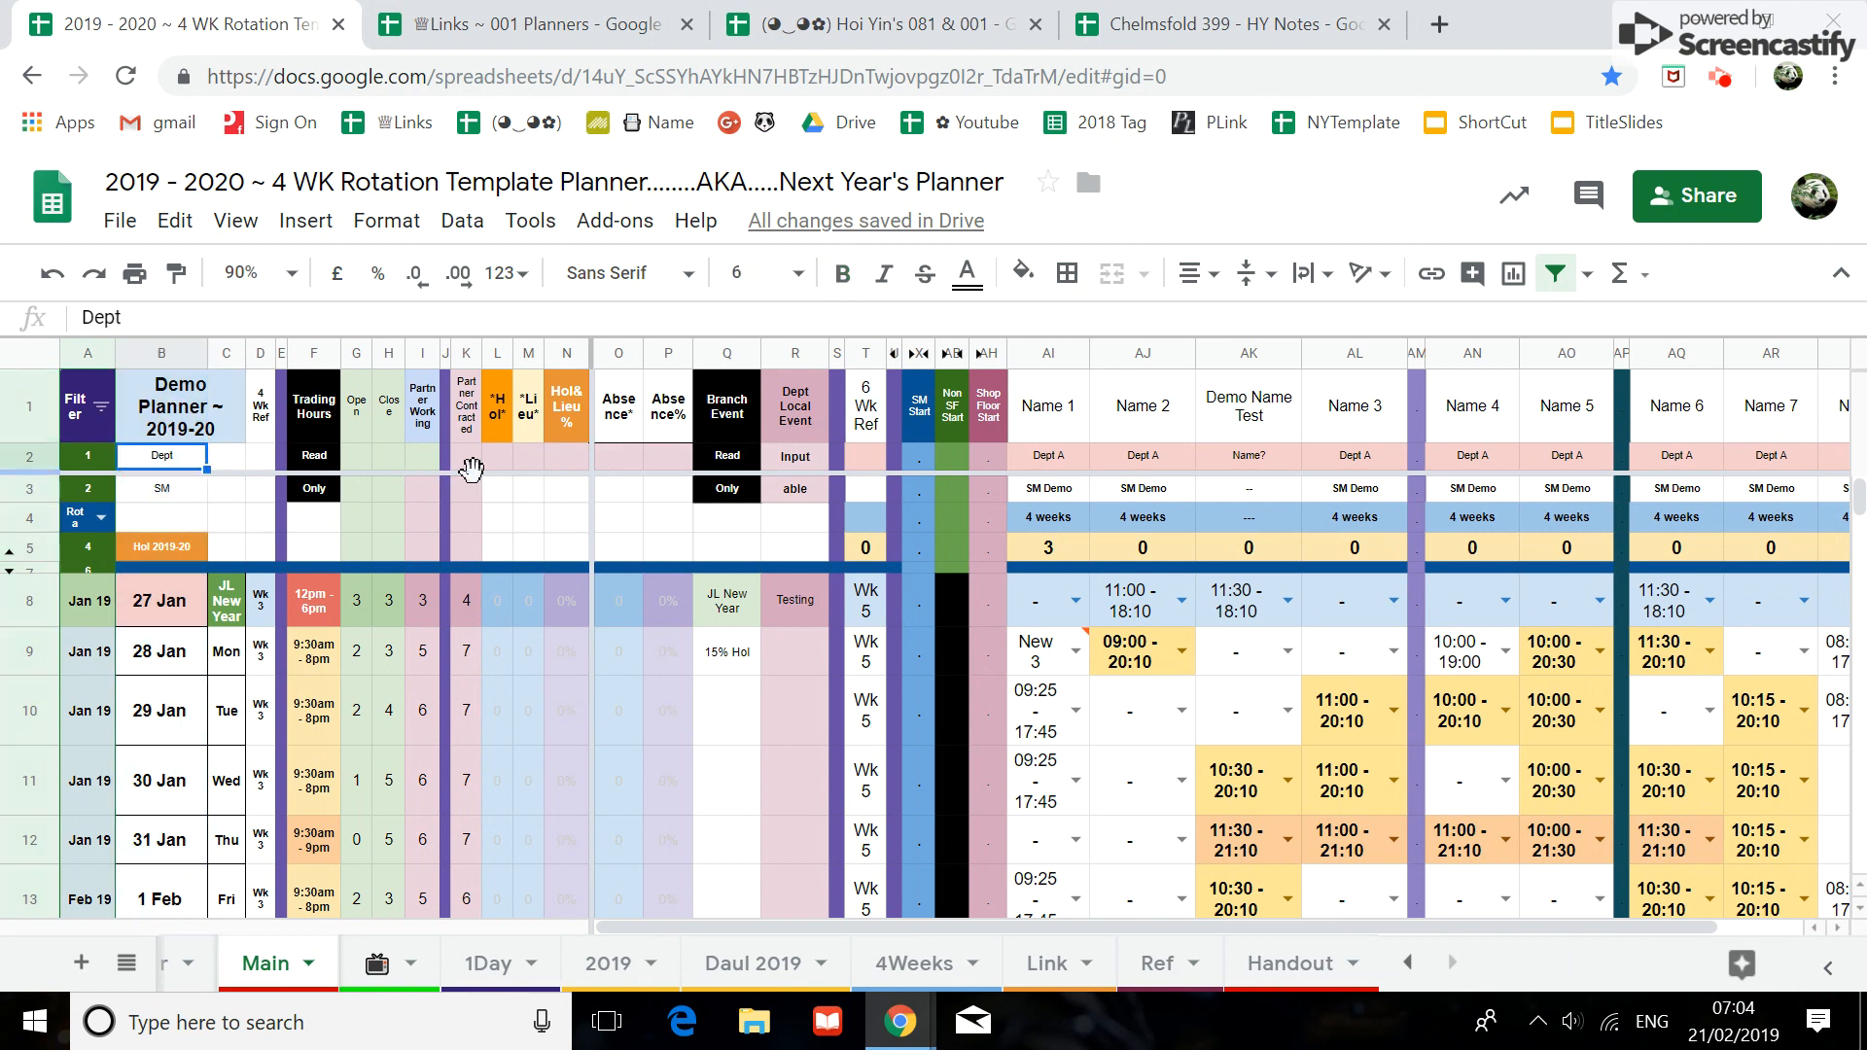
click(535, 489)
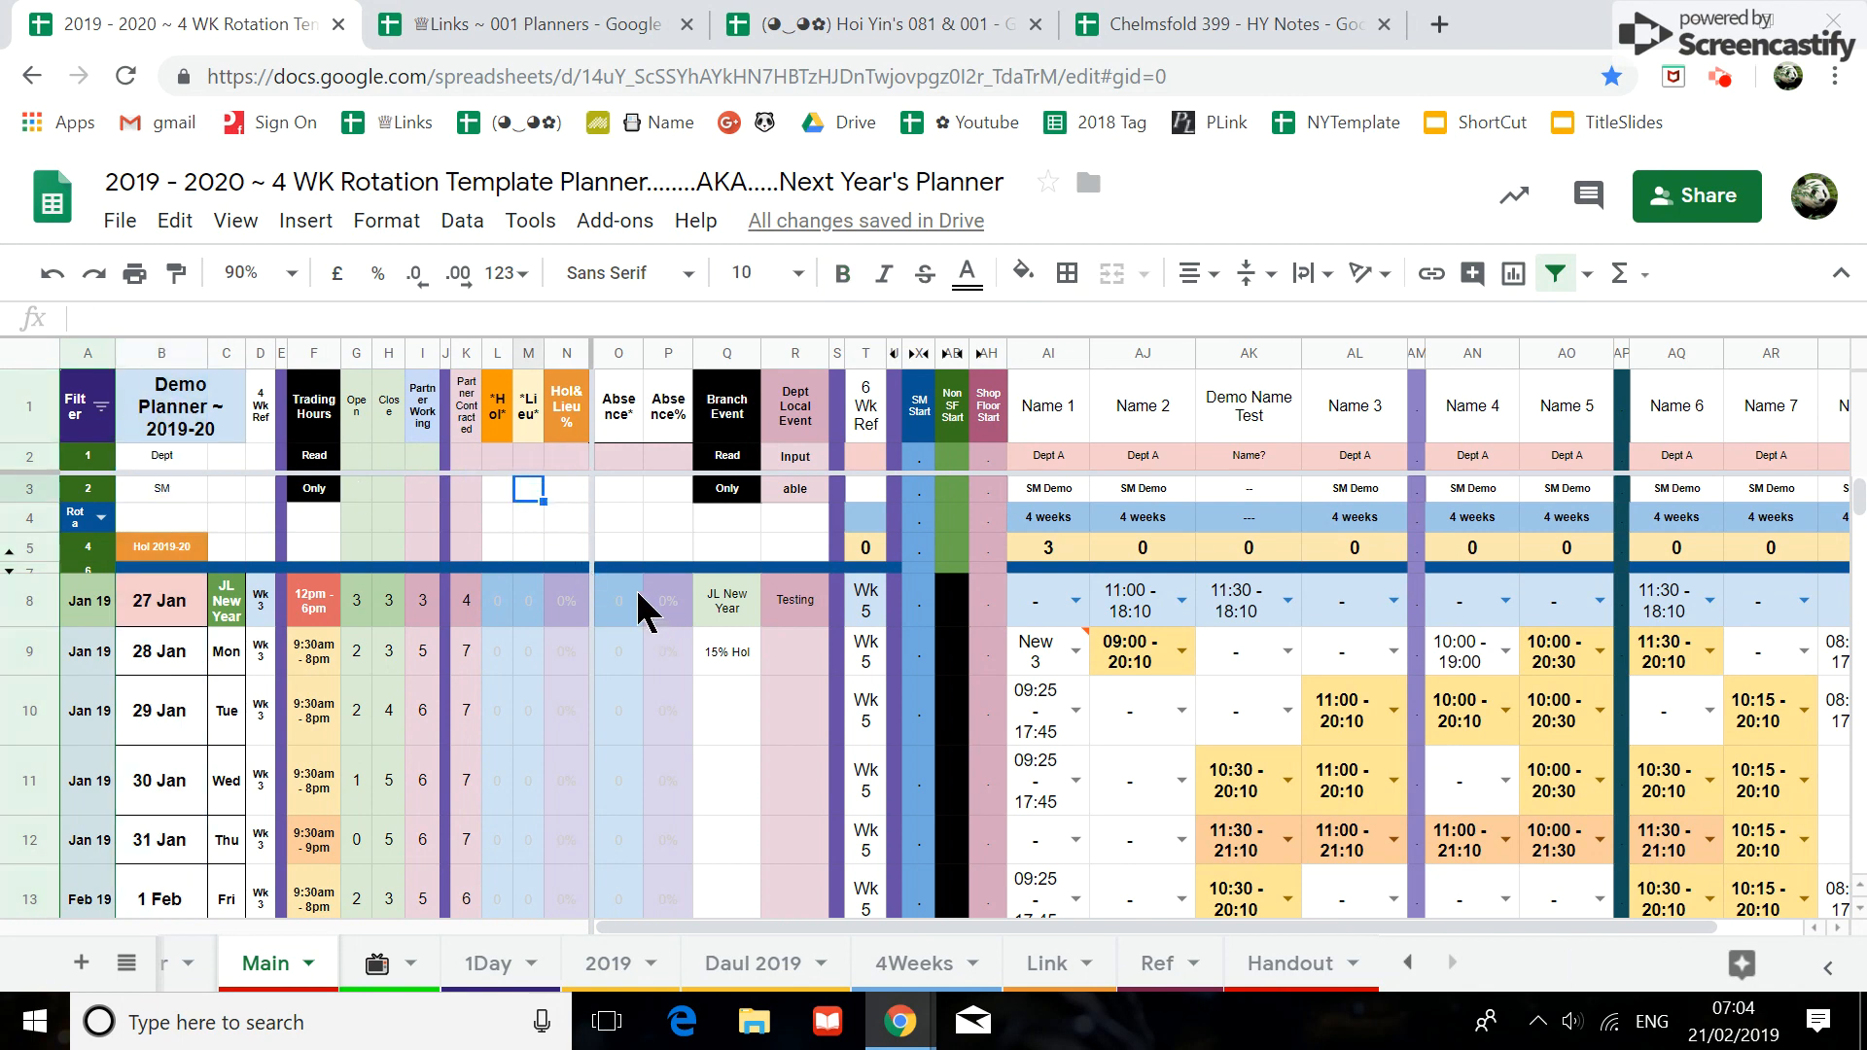
Read the validation note on the 28 Jan shift cell in the Name 1 column
drag(930, 920, 1030, 922)
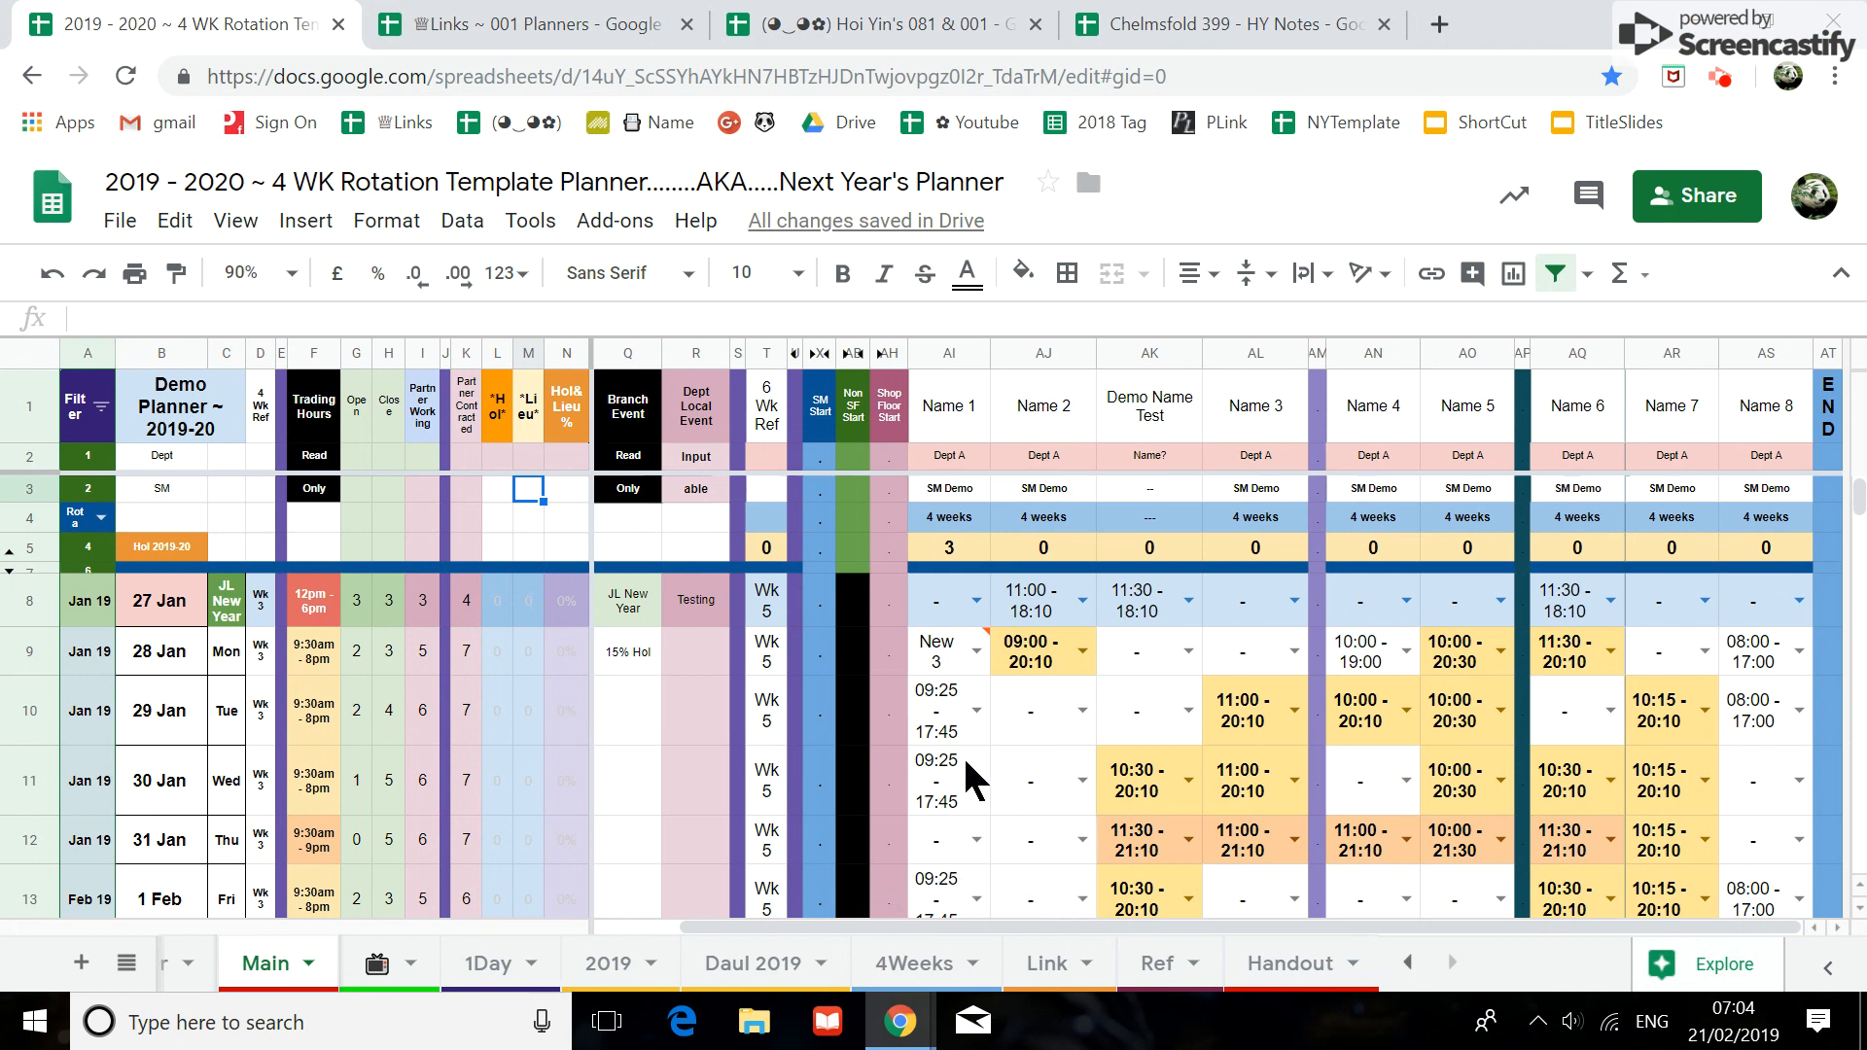
mouse_move(974, 654)
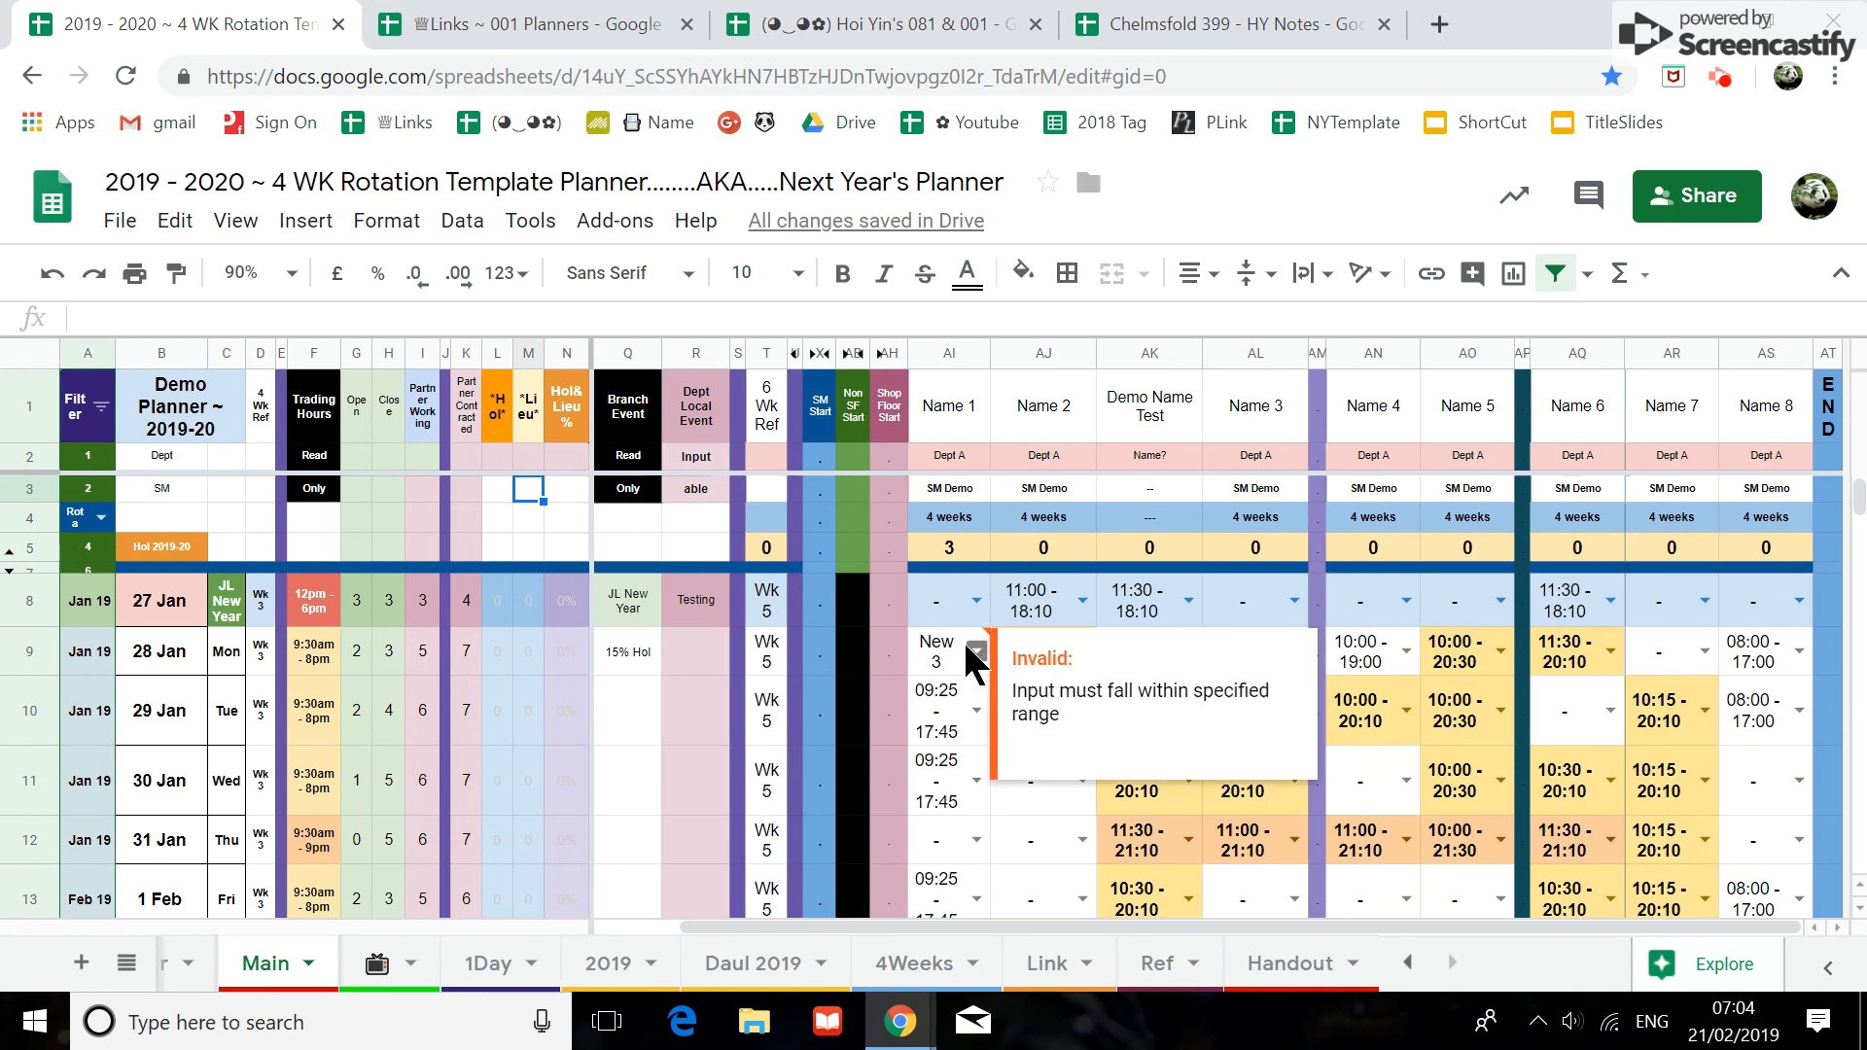
click(1067, 856)
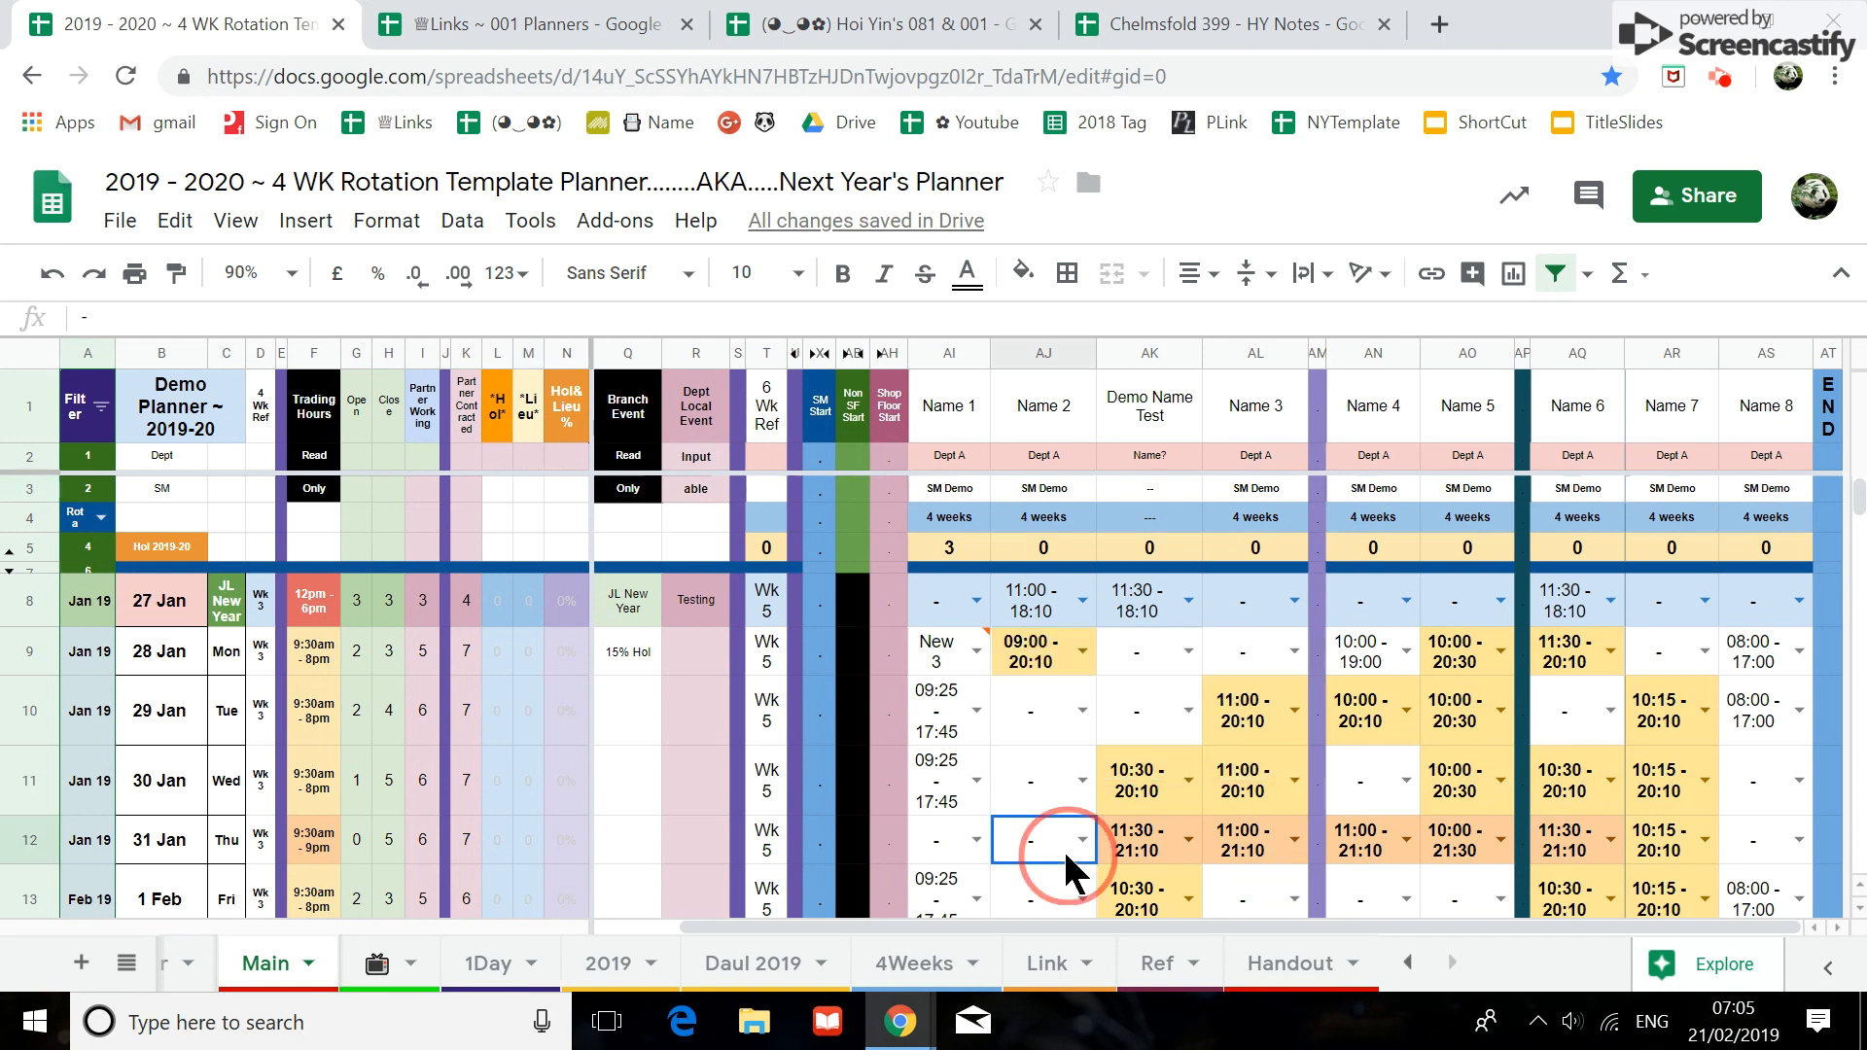
Choose the 11:00 - 21:10 shift for 28 Jan in the Demo Name Test column
click(1188, 652)
scroll(1187, 778, down, 5)
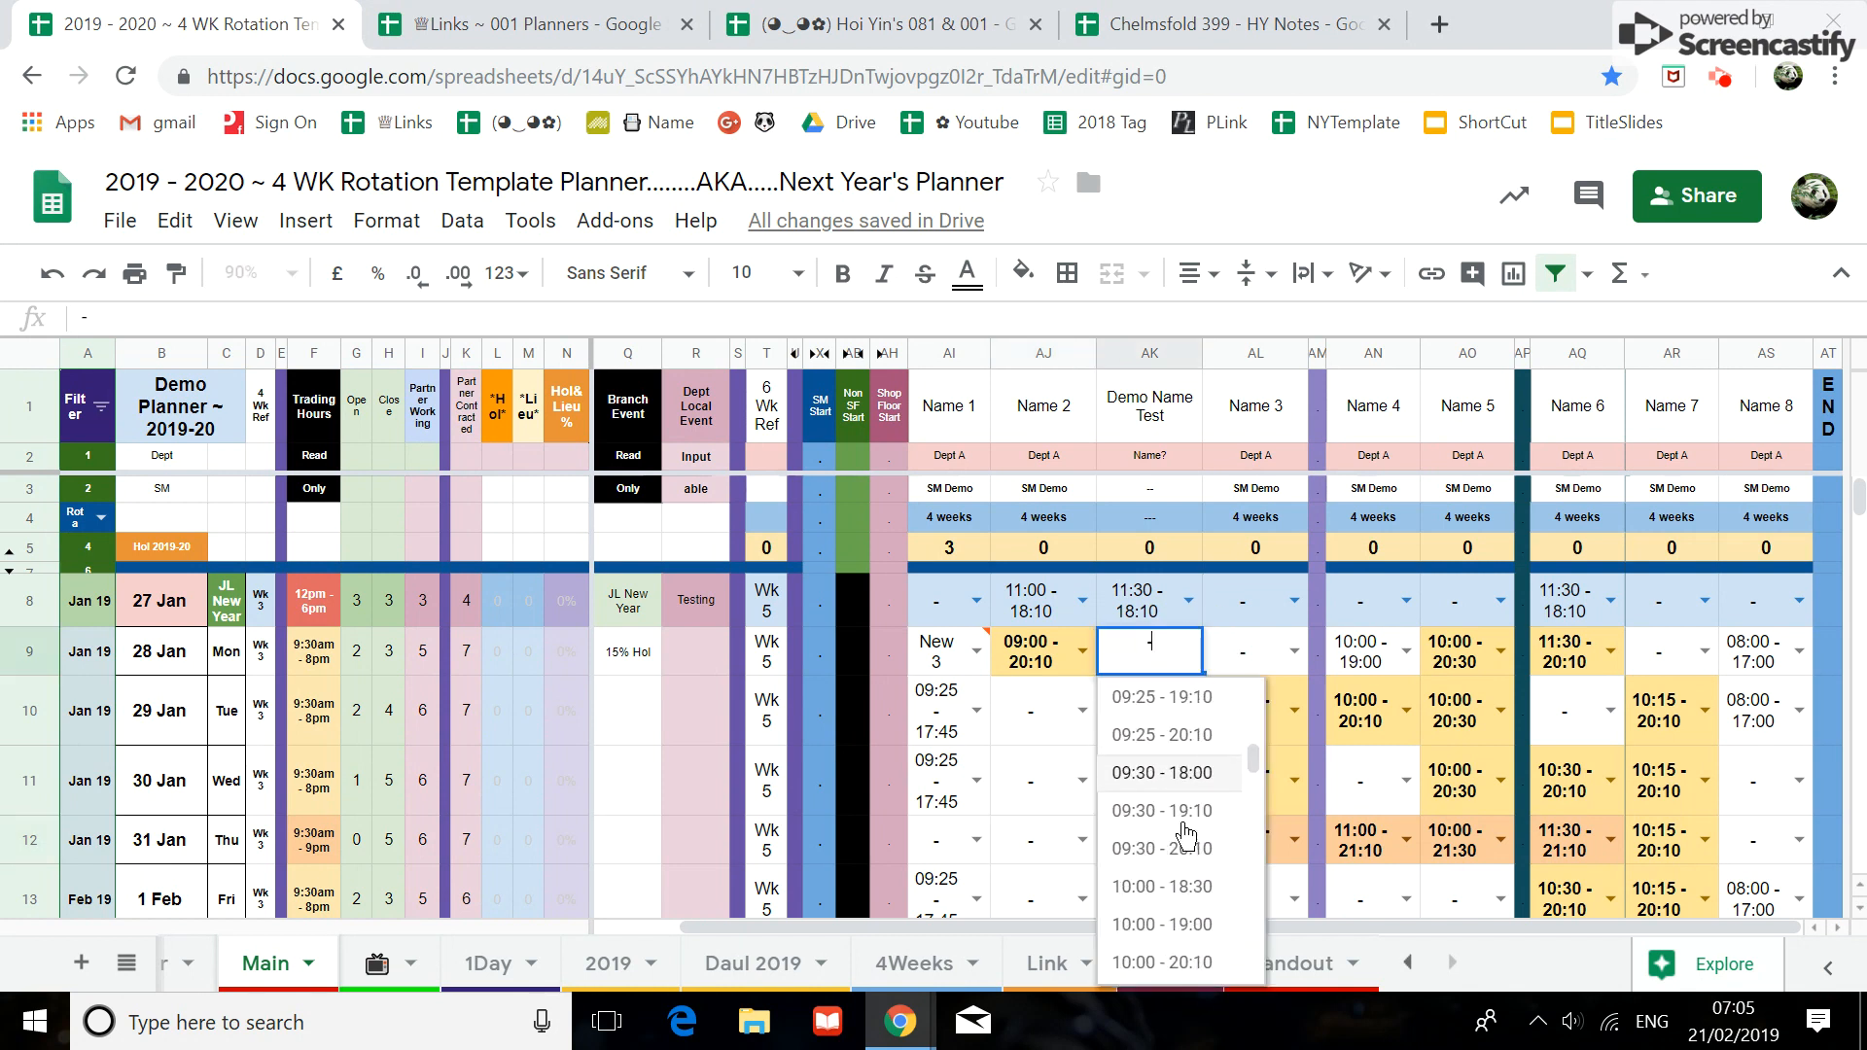
scroll(1209, 905, down, 3)
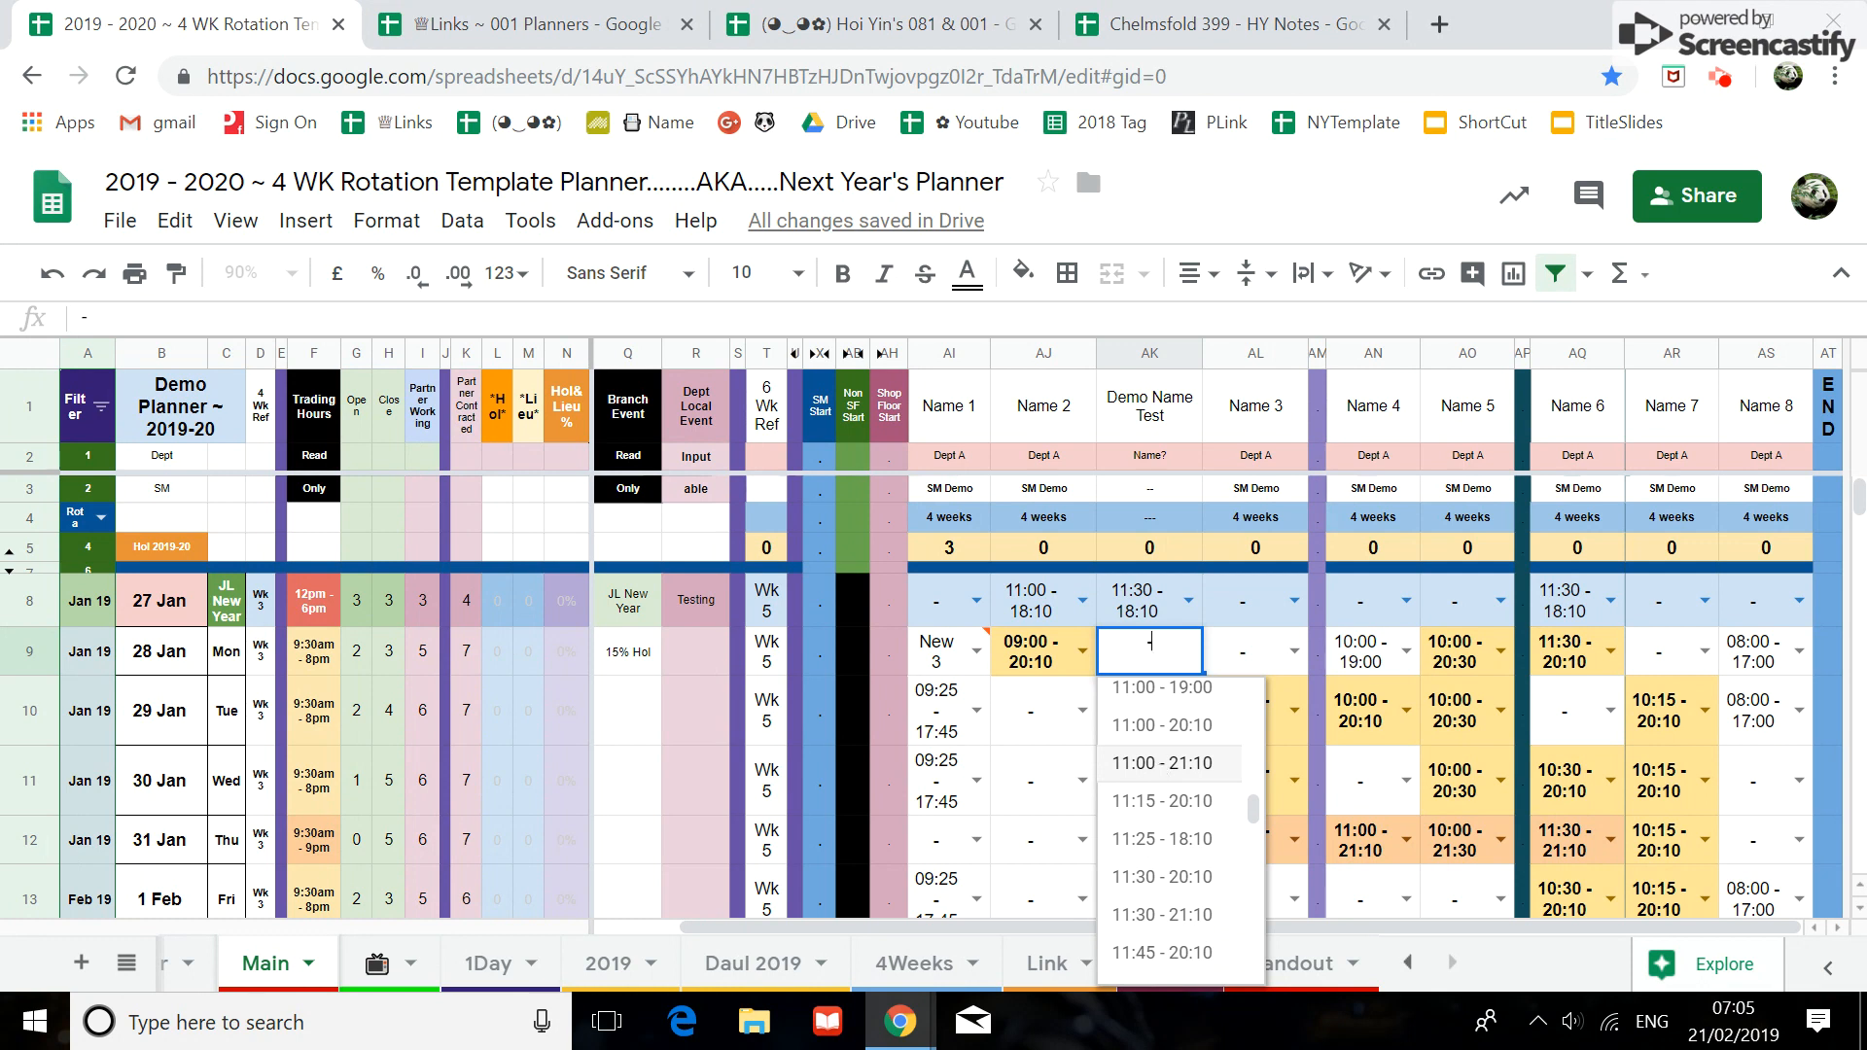
click(1173, 764)
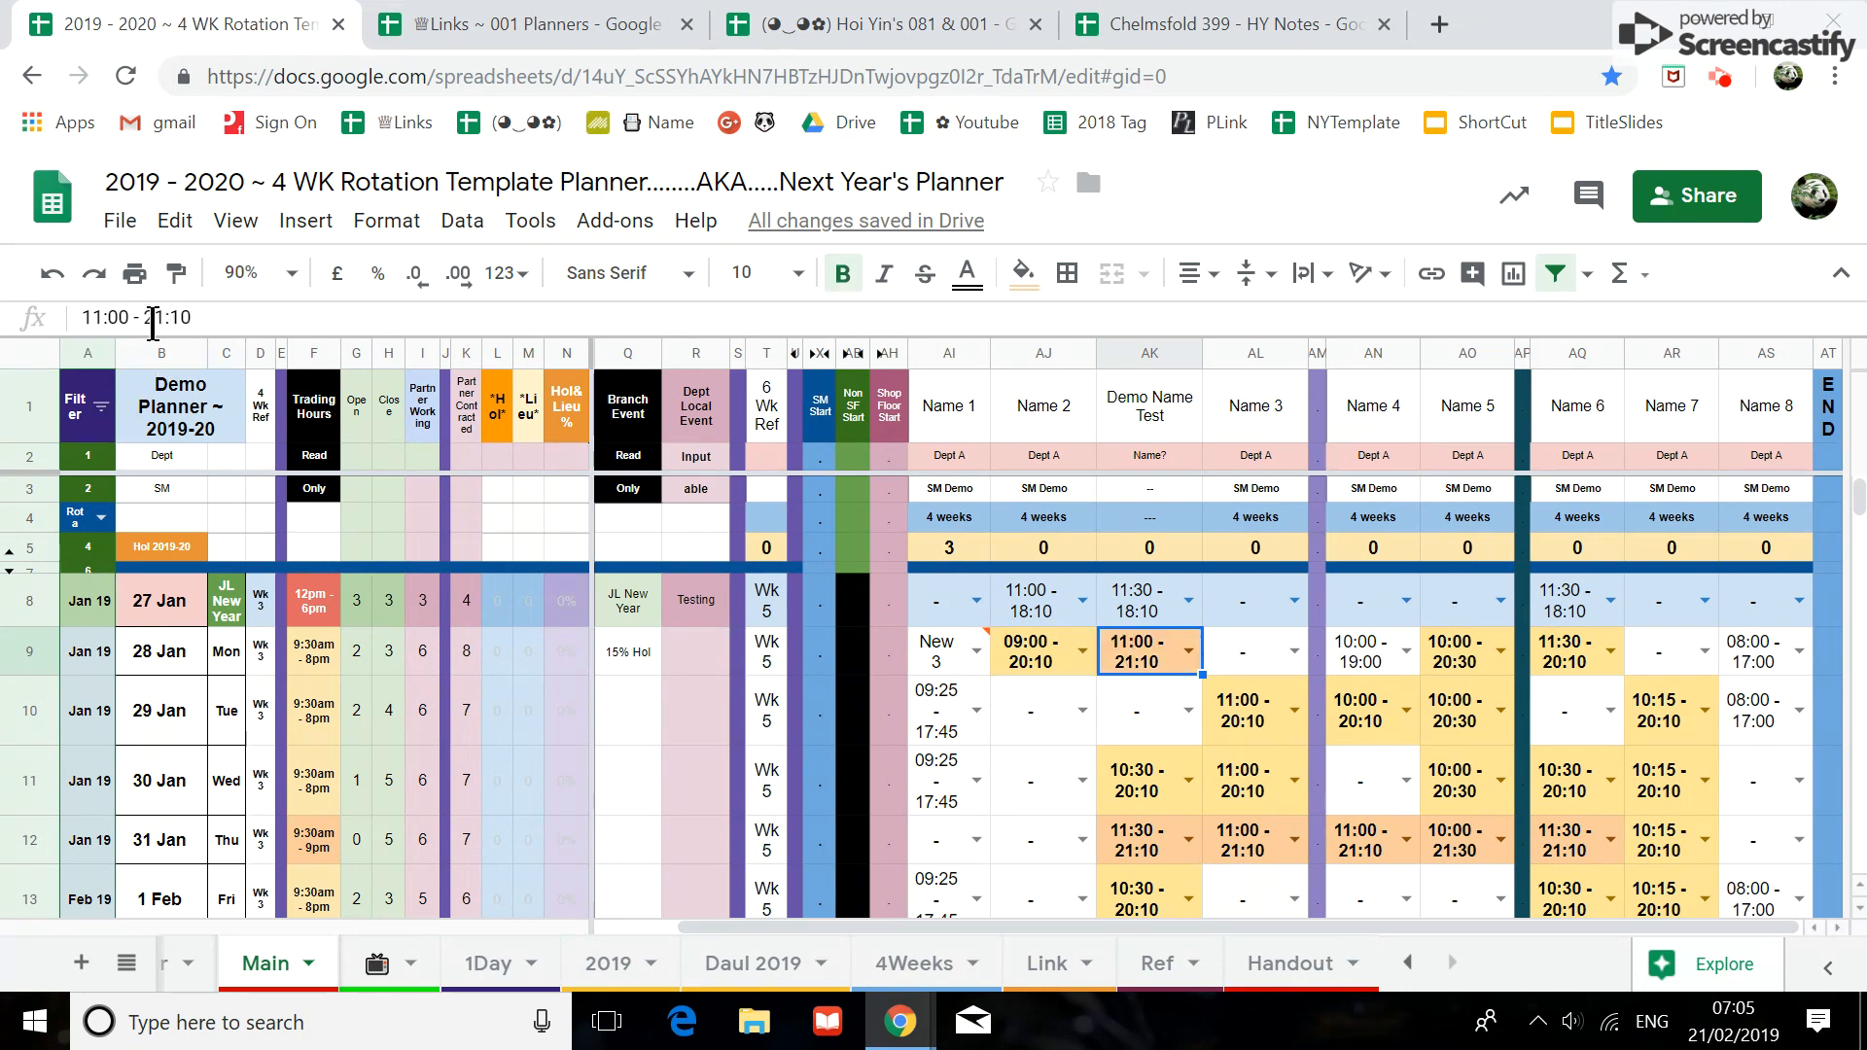
Edit the 28 Jan shift in the Demo Name Test column to read 11:00 - 19:10
double_click(145, 318)
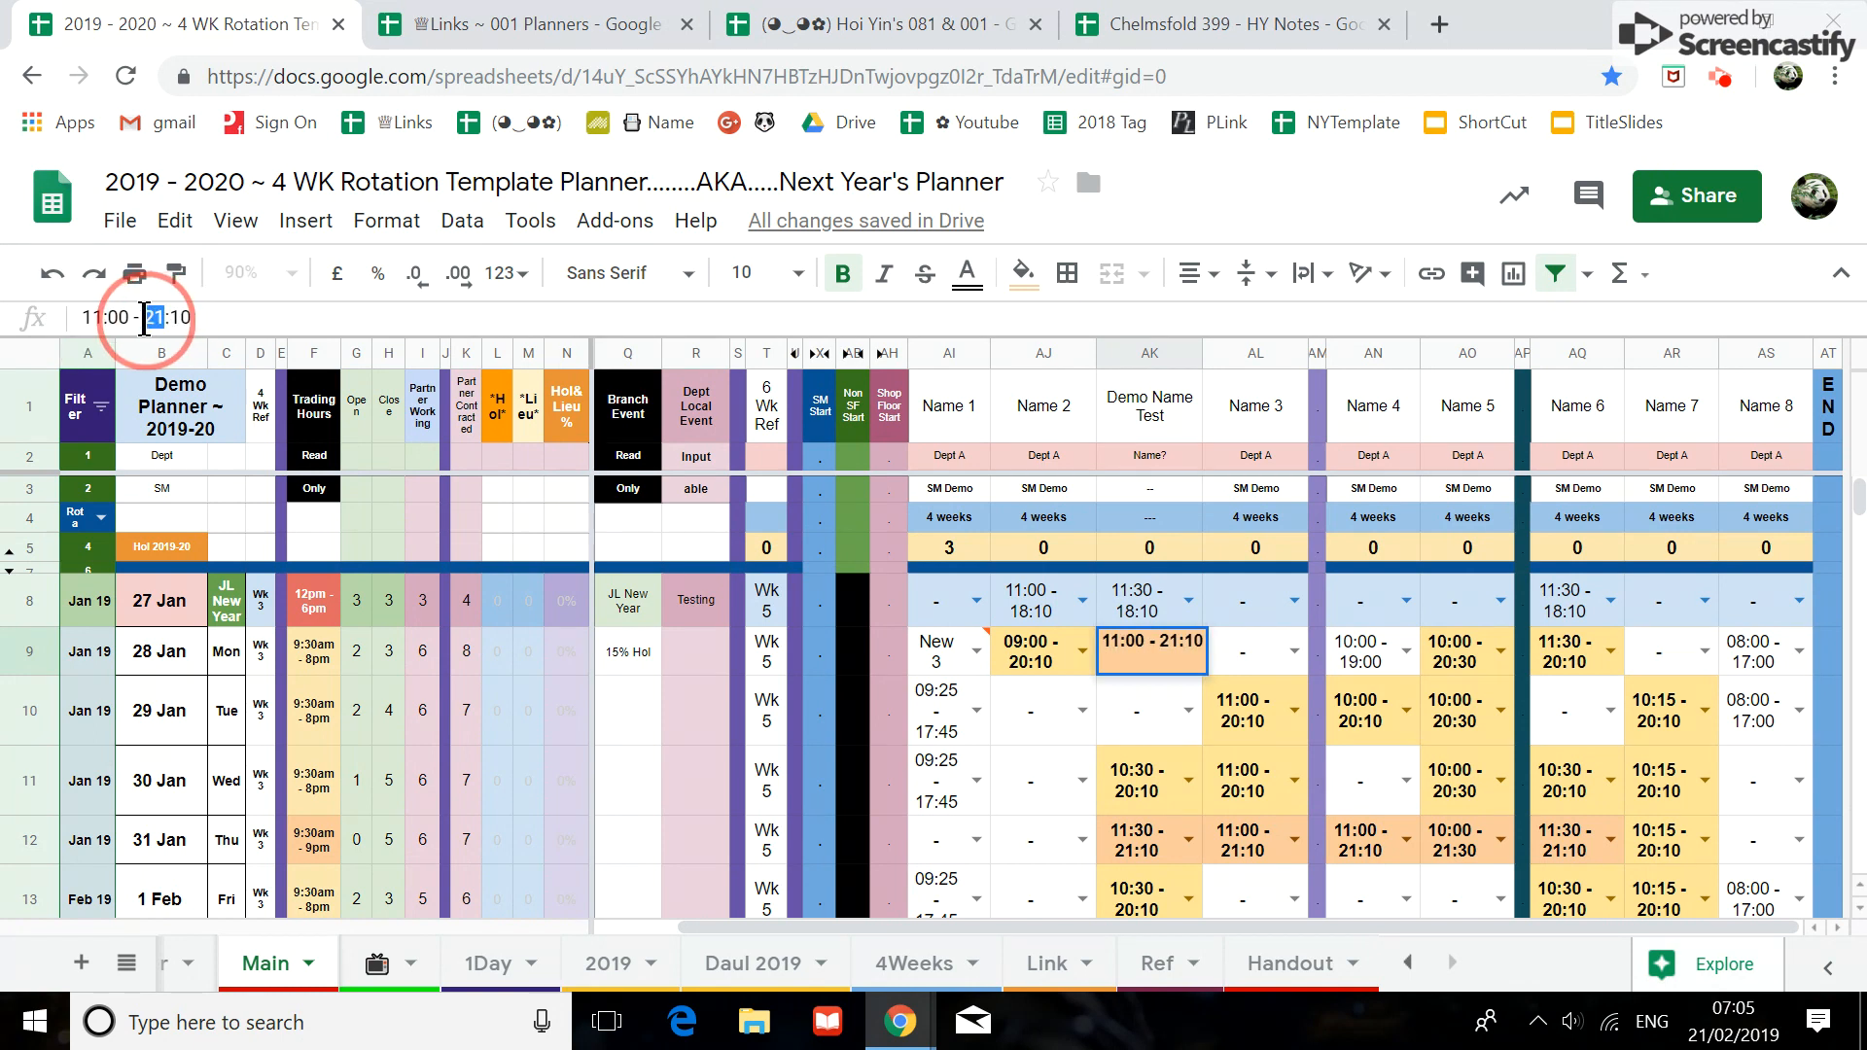
text(19)
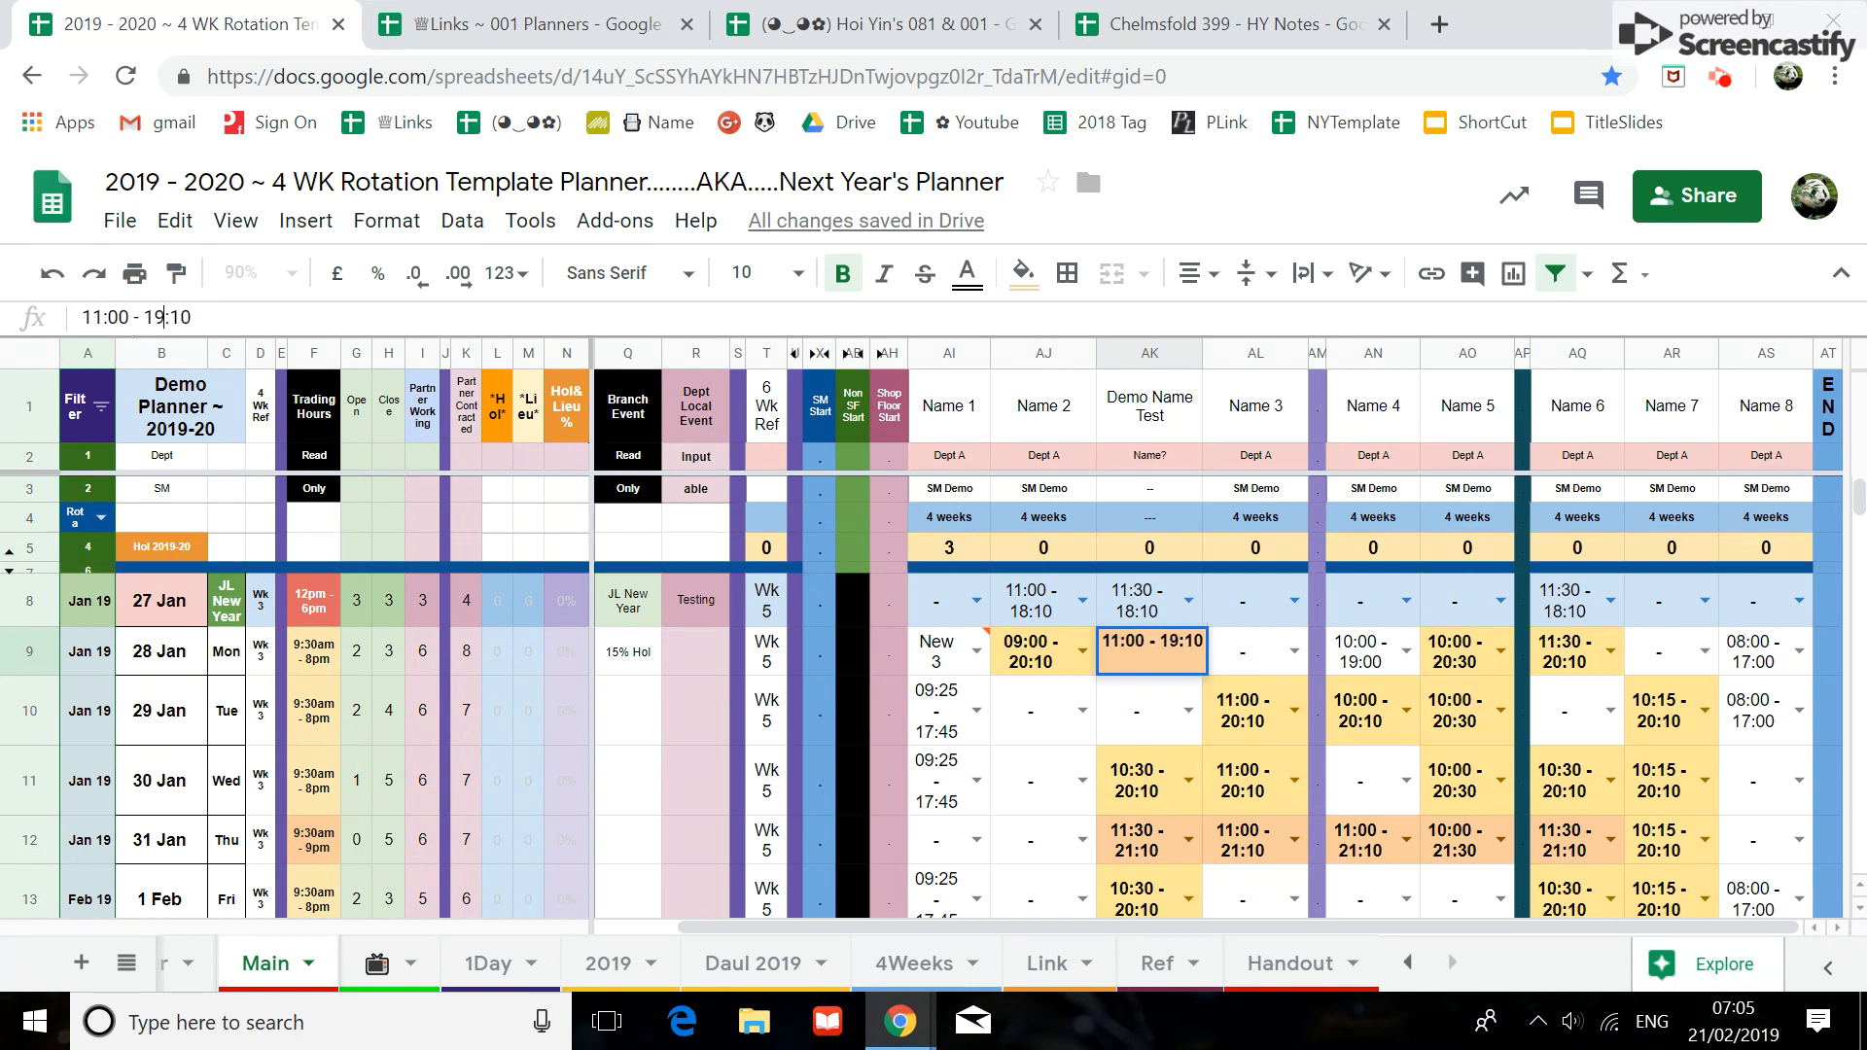
key(Return)
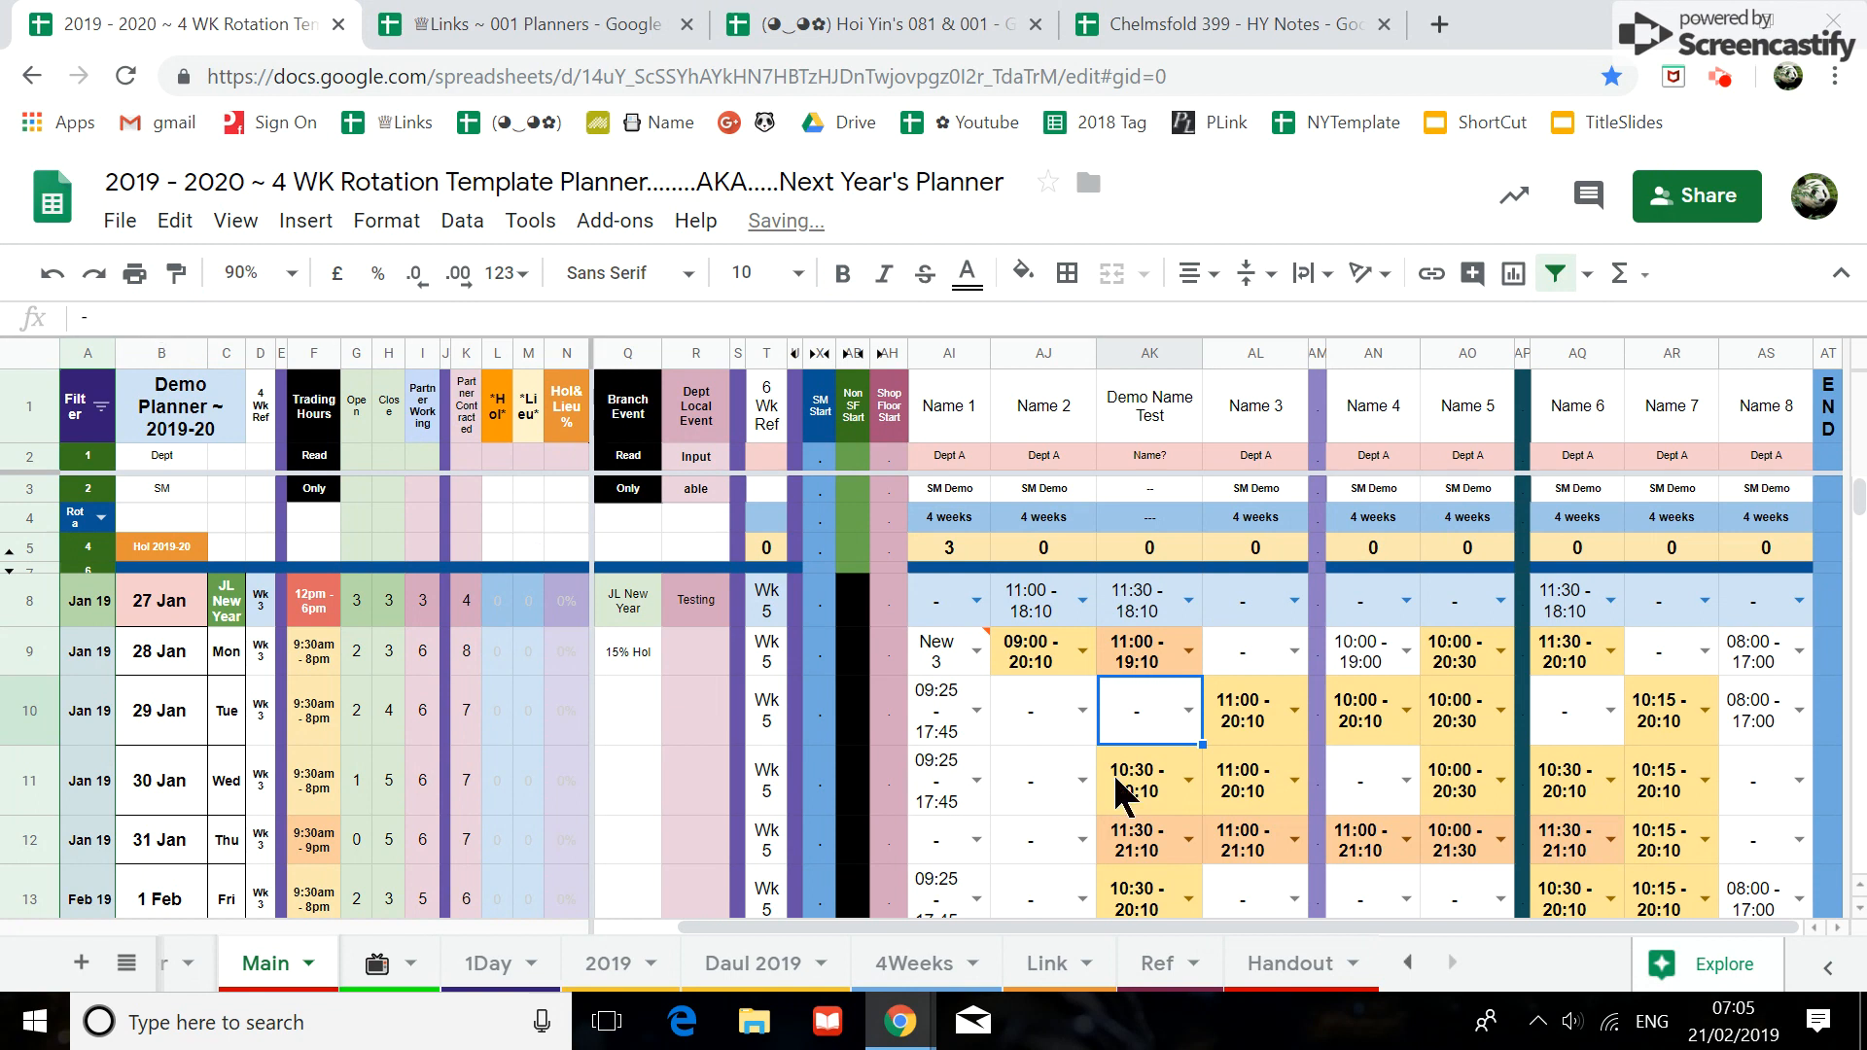
click(1146, 663)
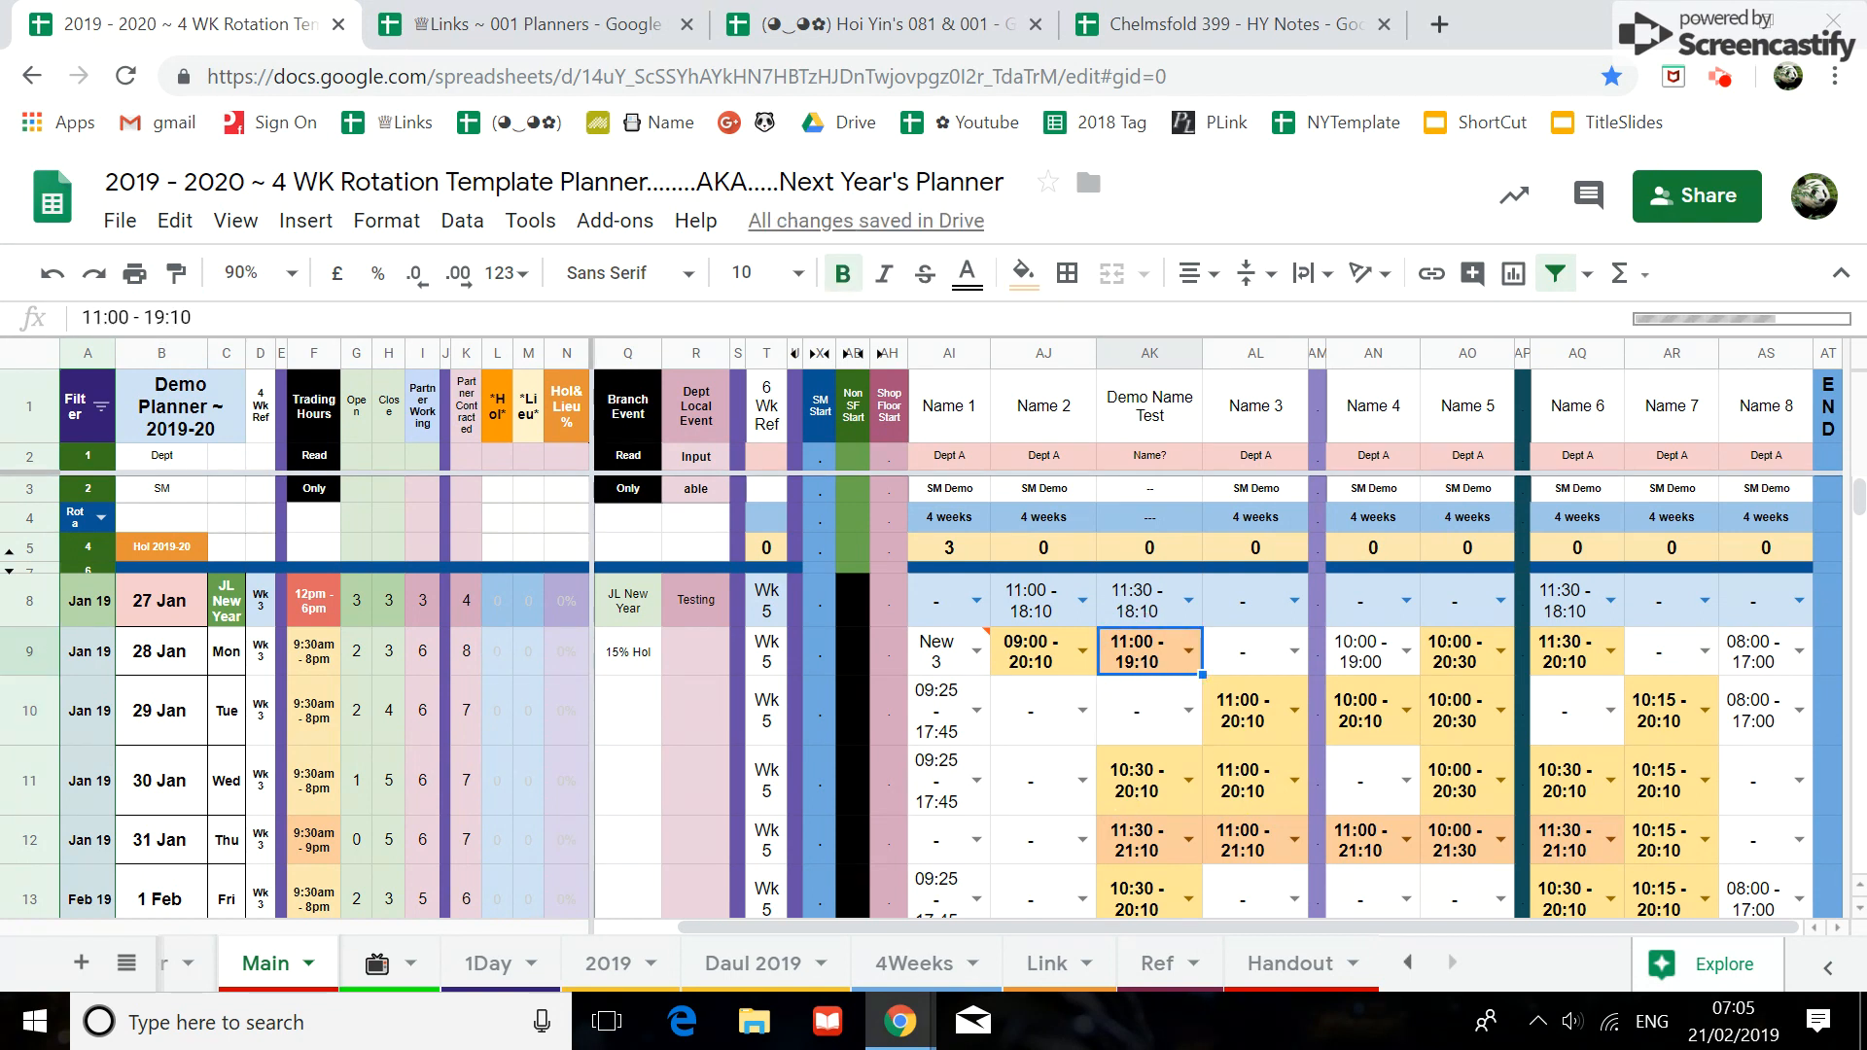
Choose the 11:00 - 19:00 shift for 29 Jan in the Demo Name Test column and check the validation note on AK9
click(1153, 718)
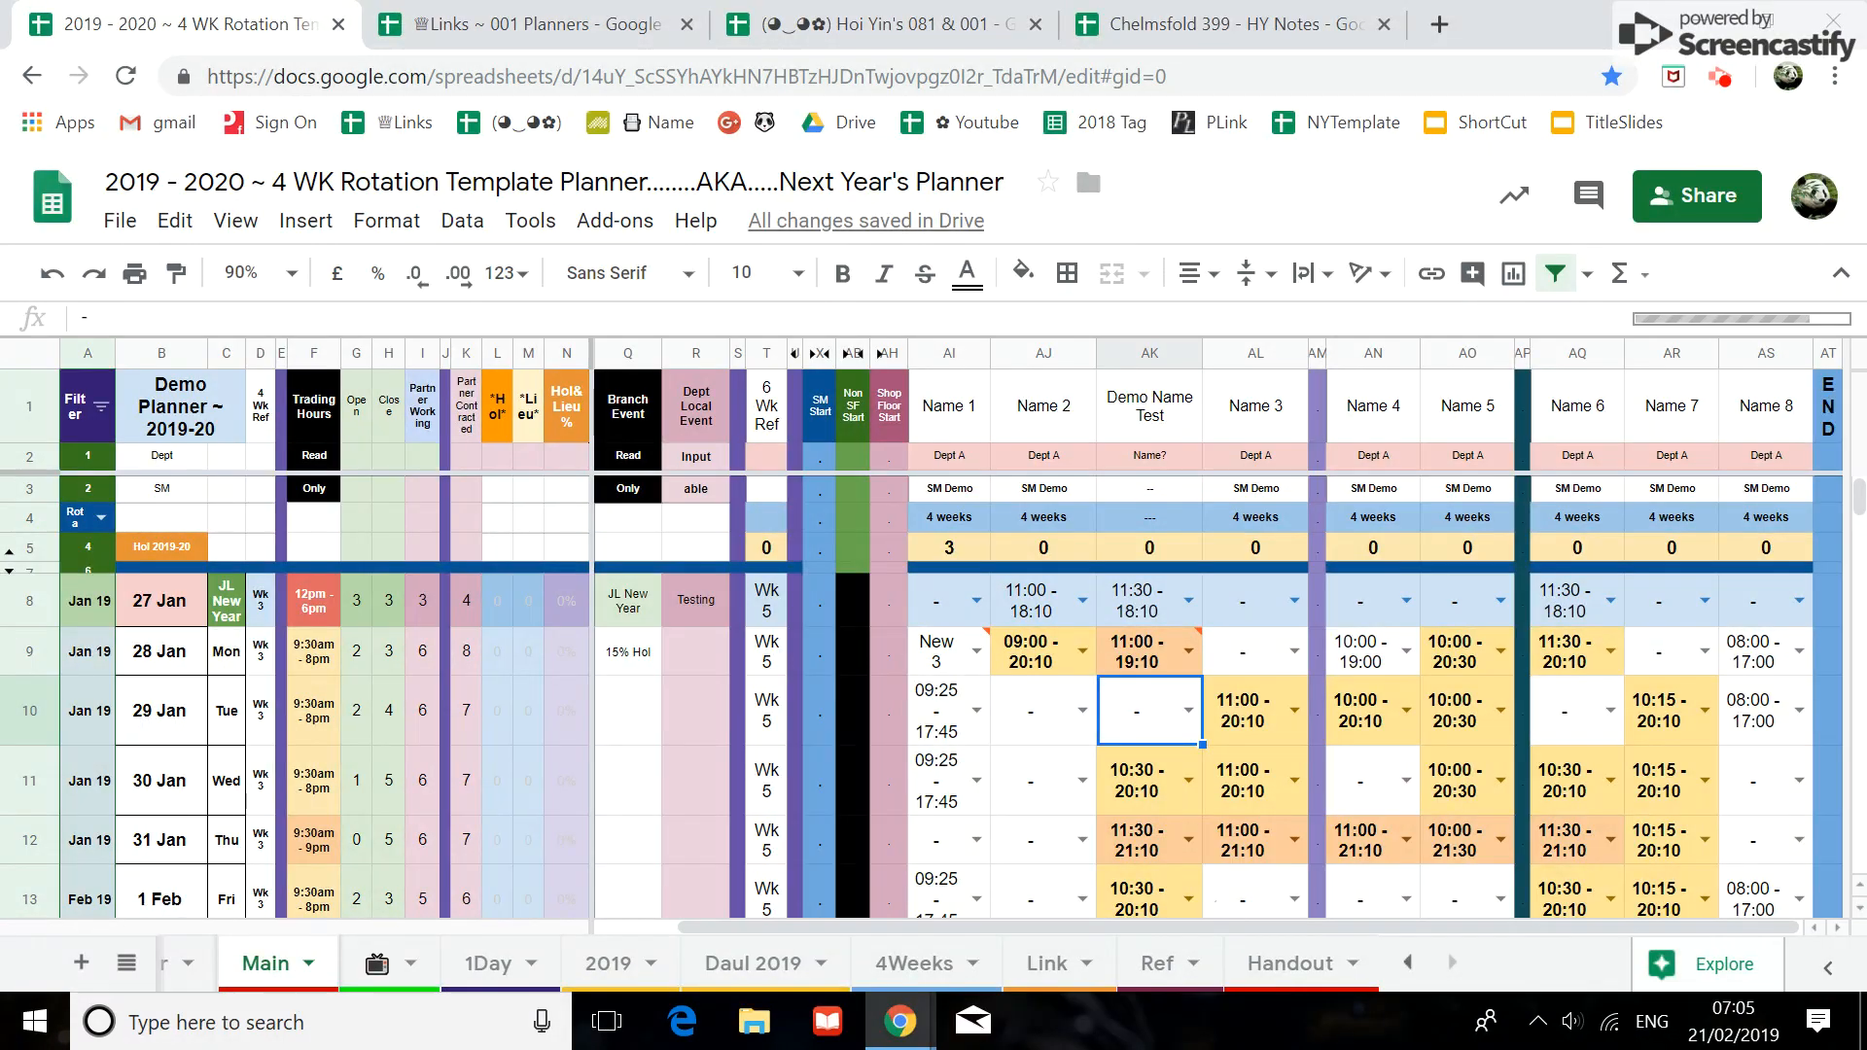
text(11)
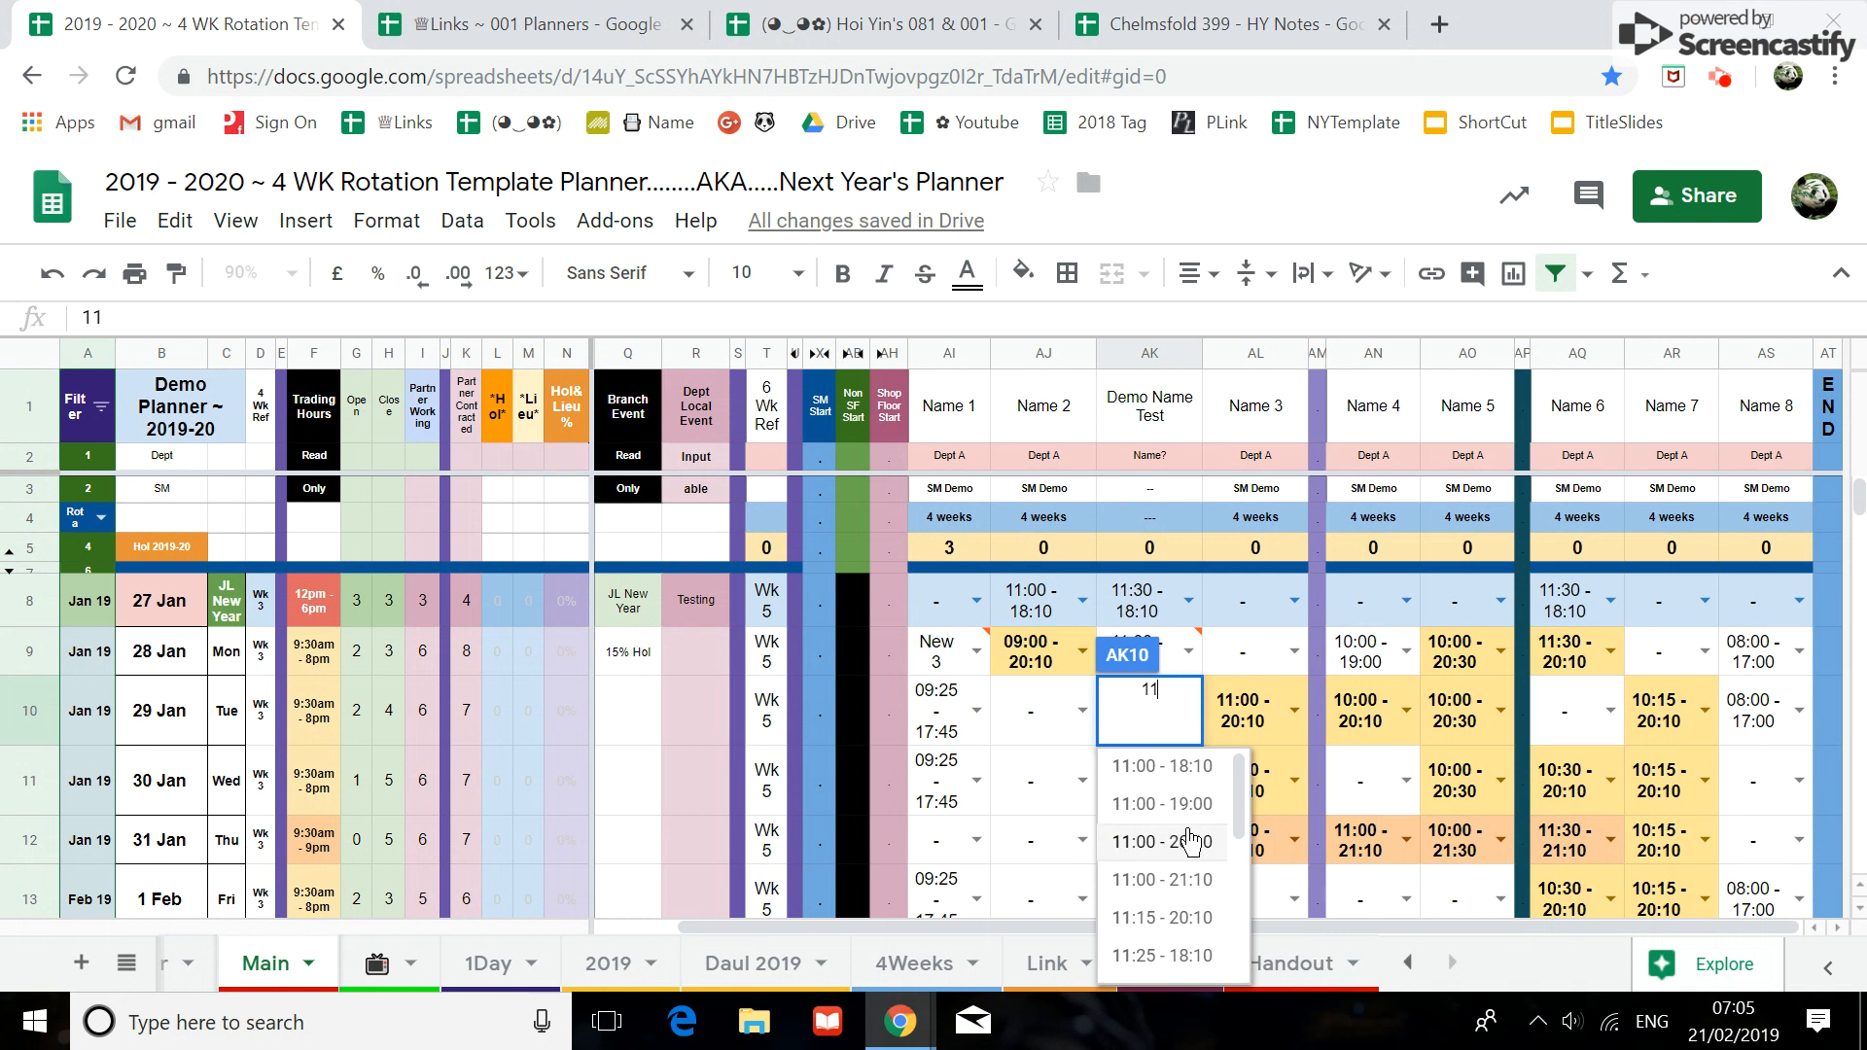
click(1177, 793)
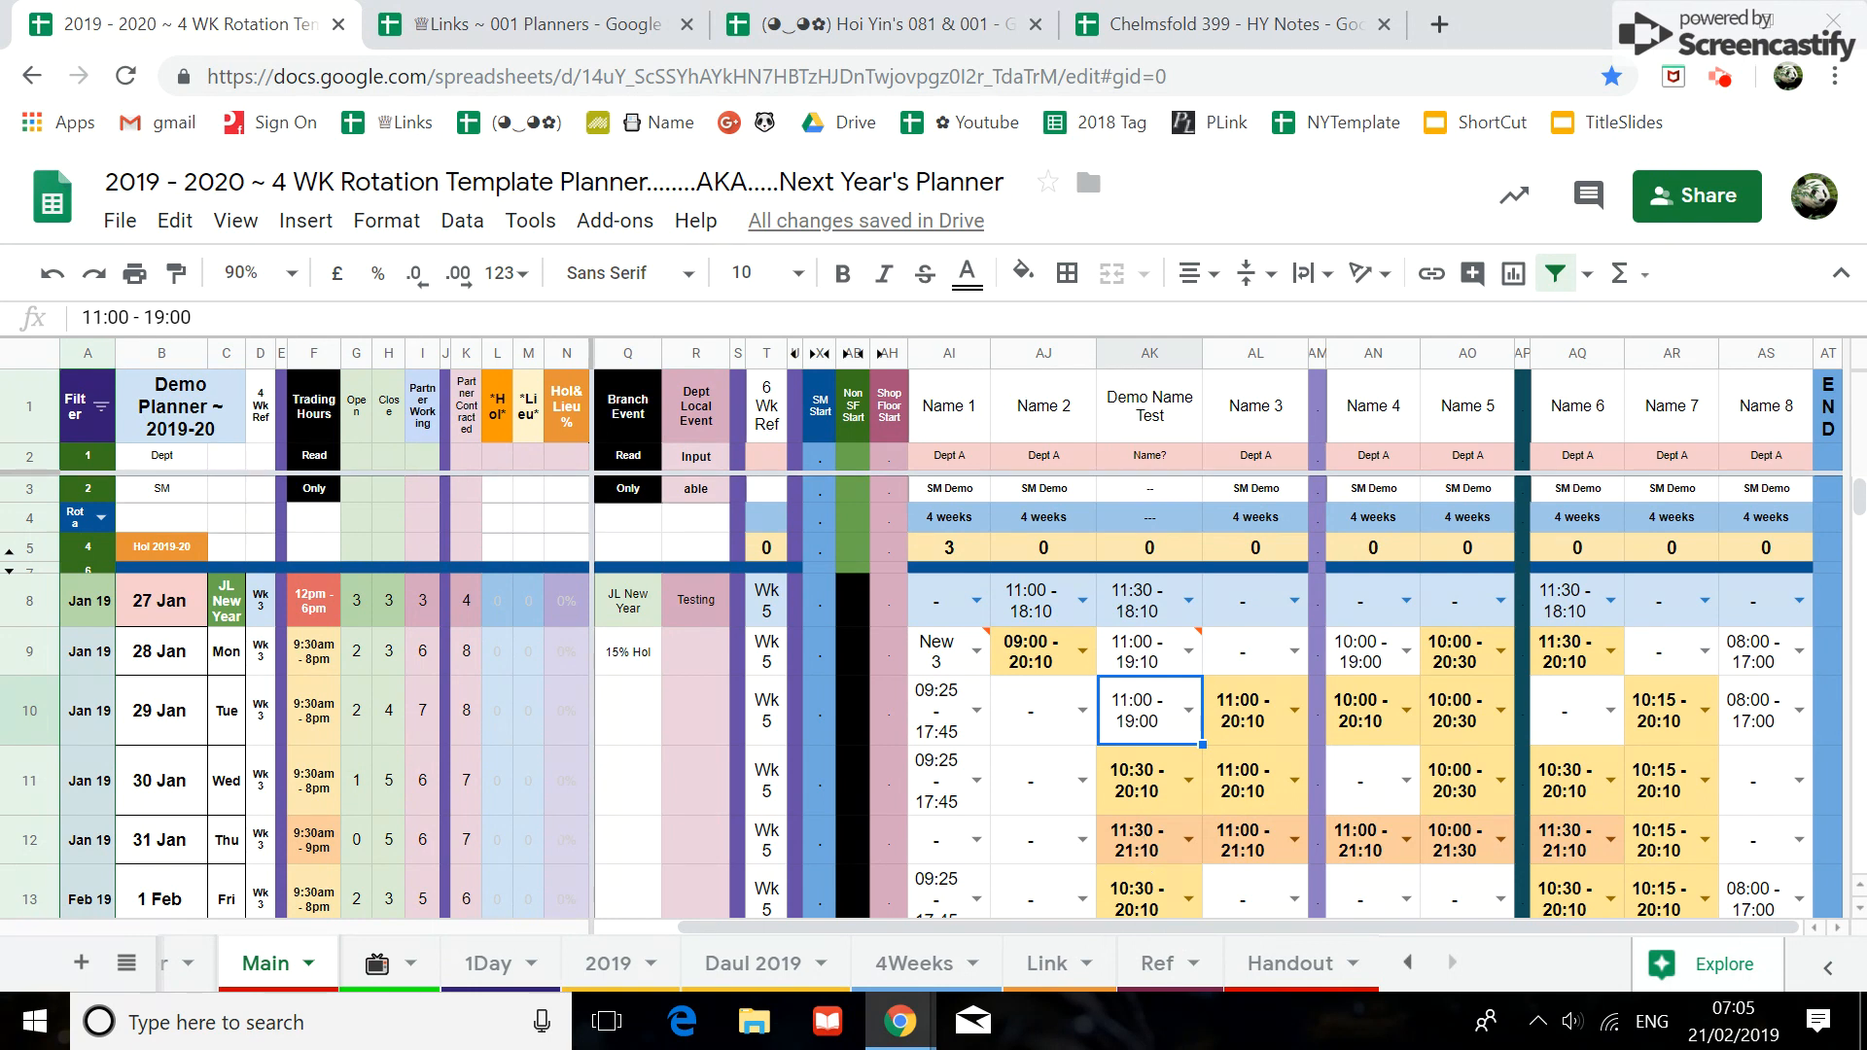
click(1142, 650)
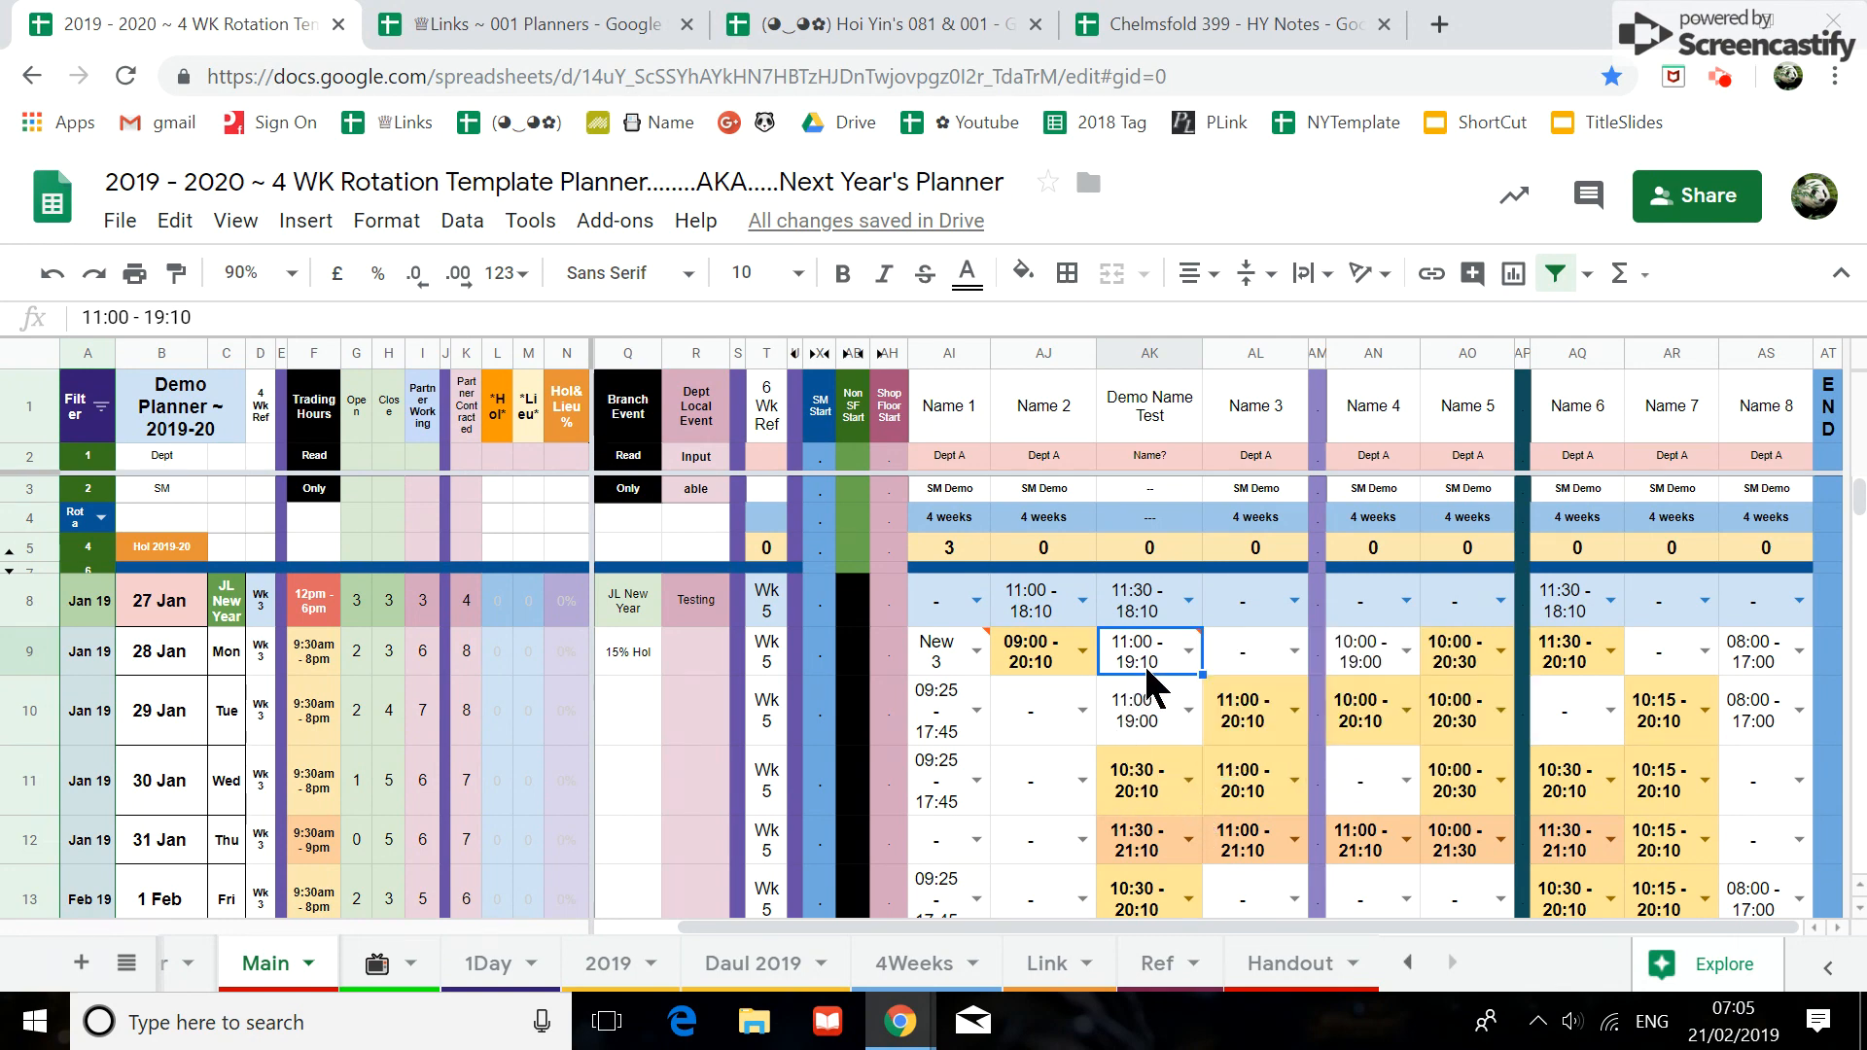
mouse_move(1155, 669)
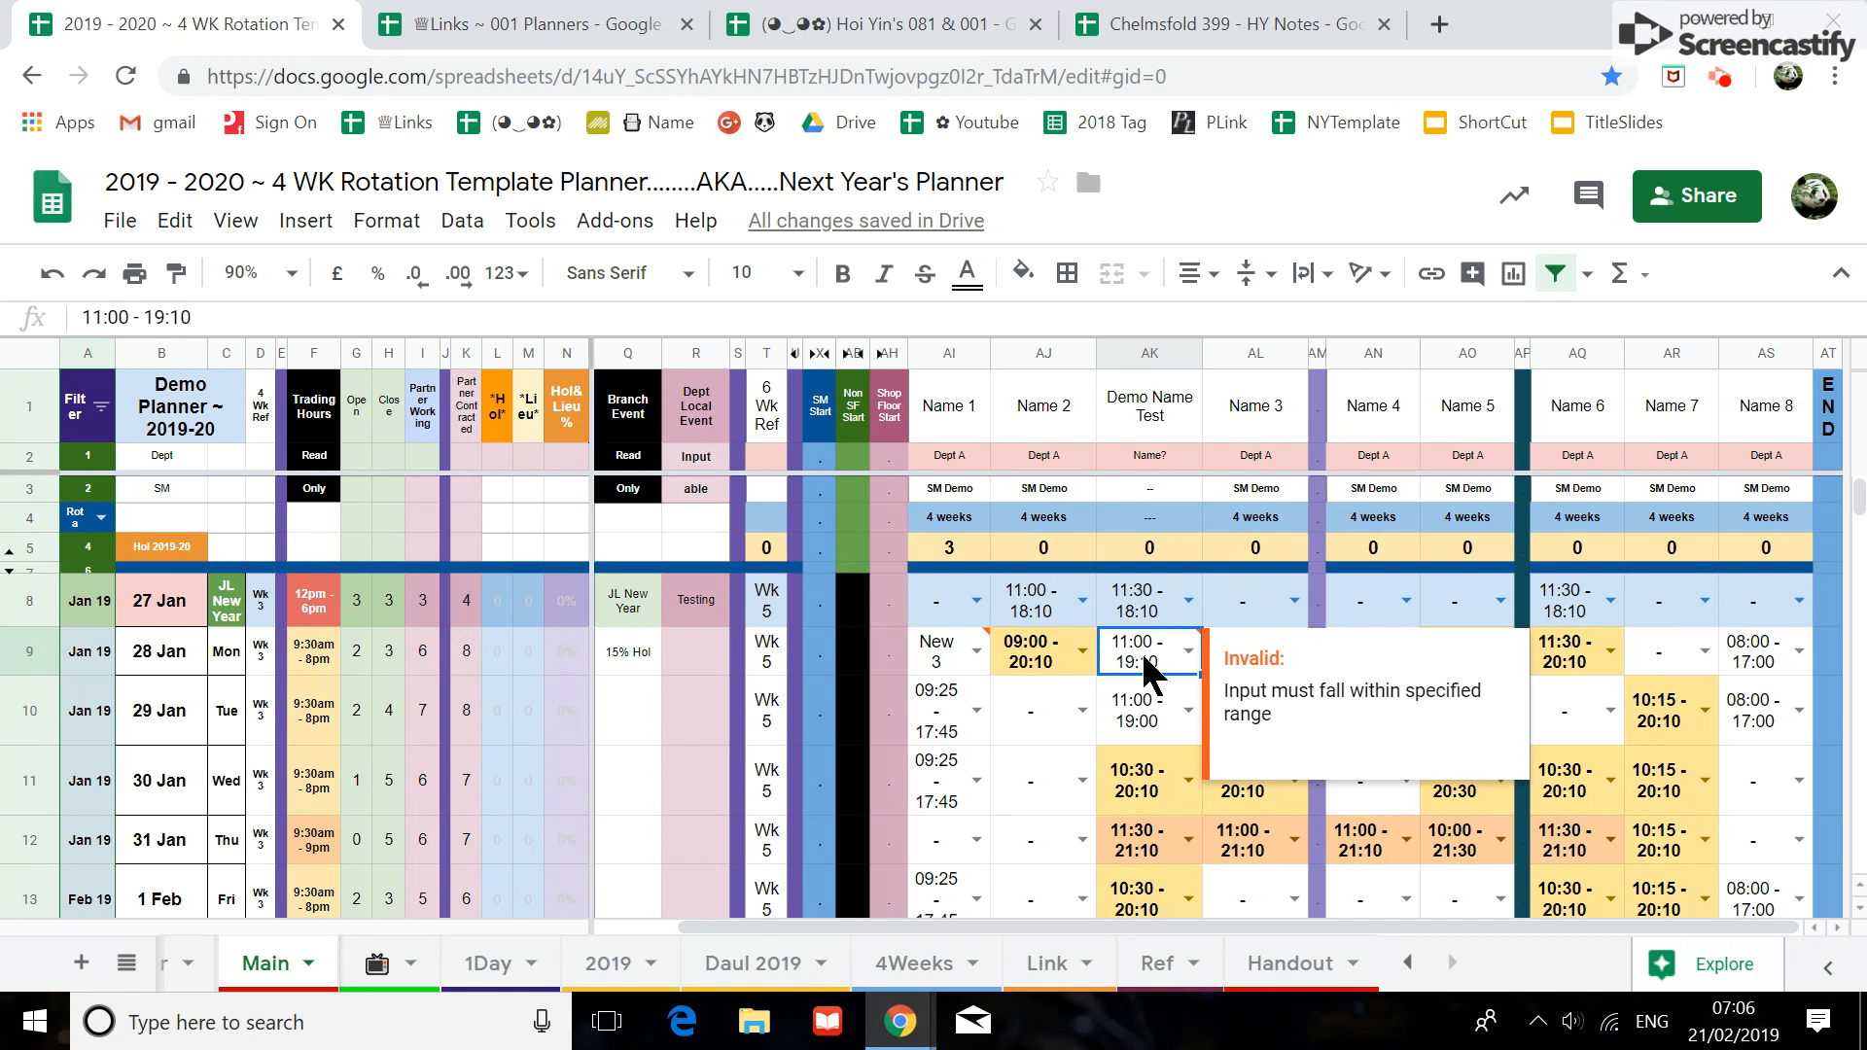
Copy the 11:00 - 19:10 shift for 28 Jan in the Demo Name Test column and open the Ref sheet
right_click(1142, 650)
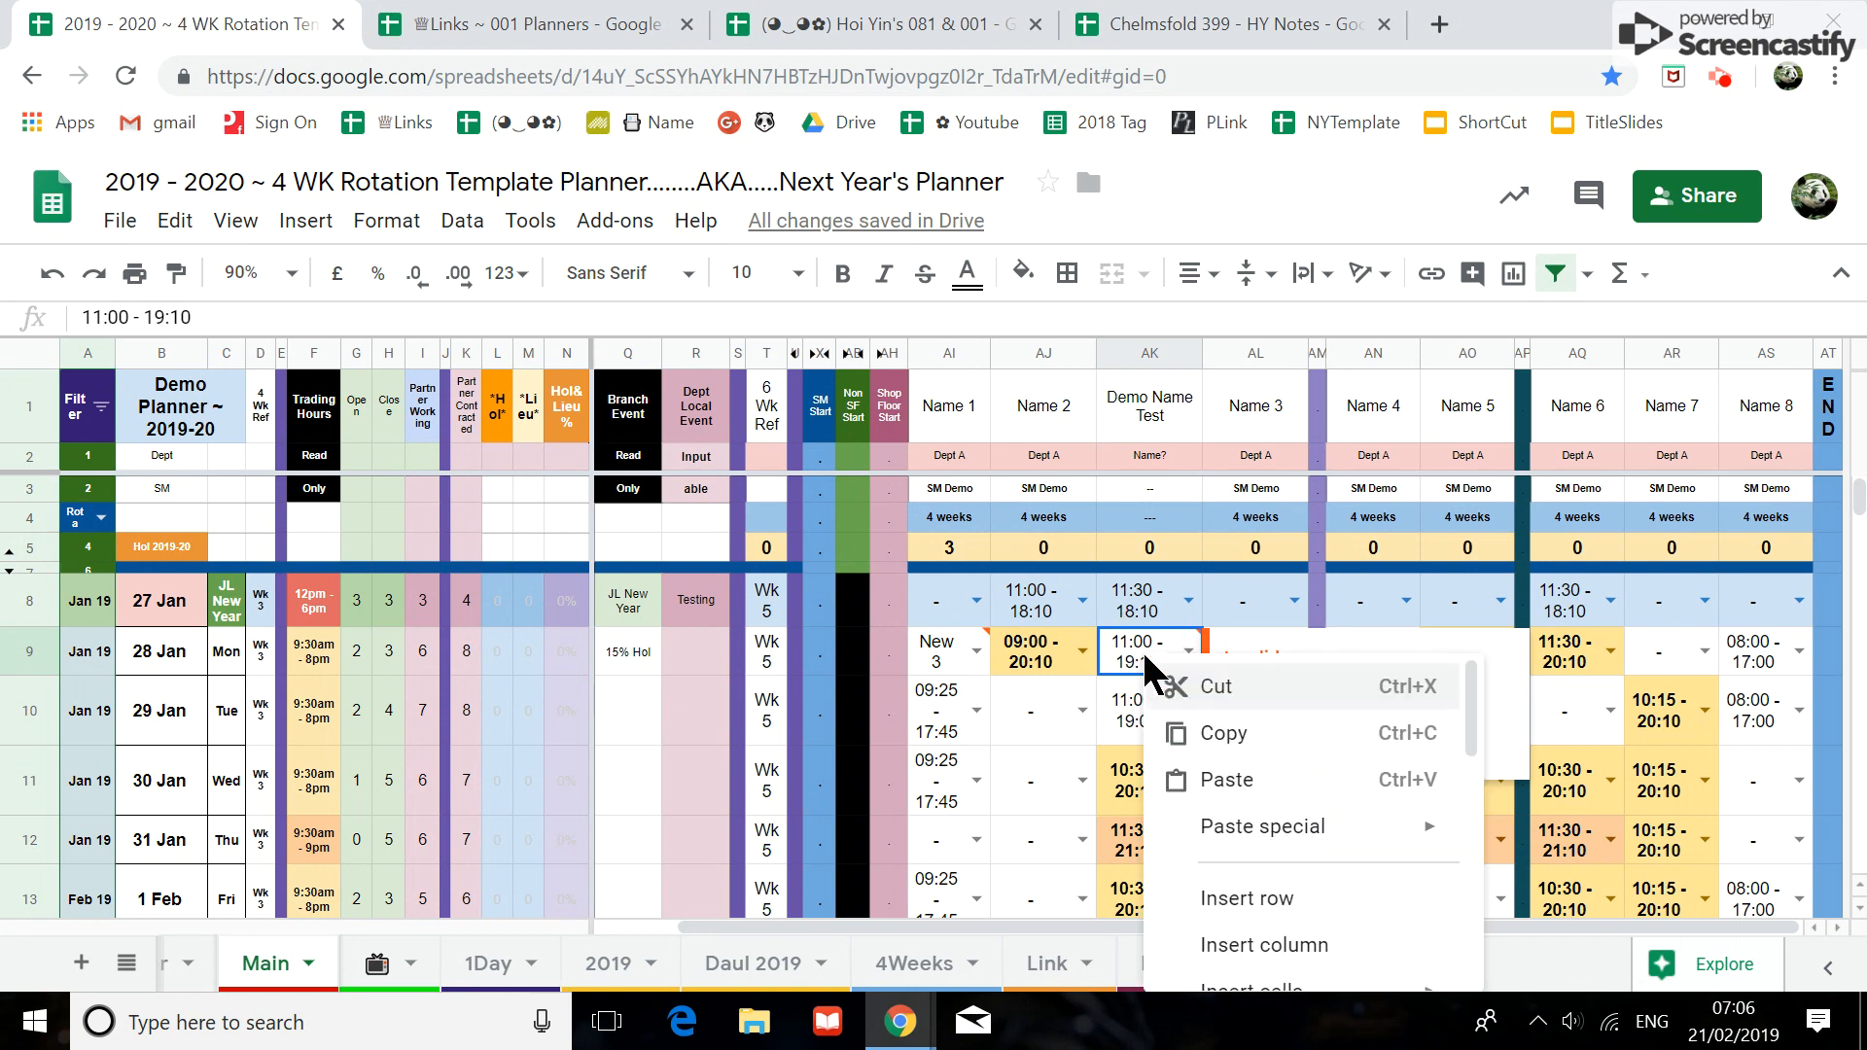
click(1223, 733)
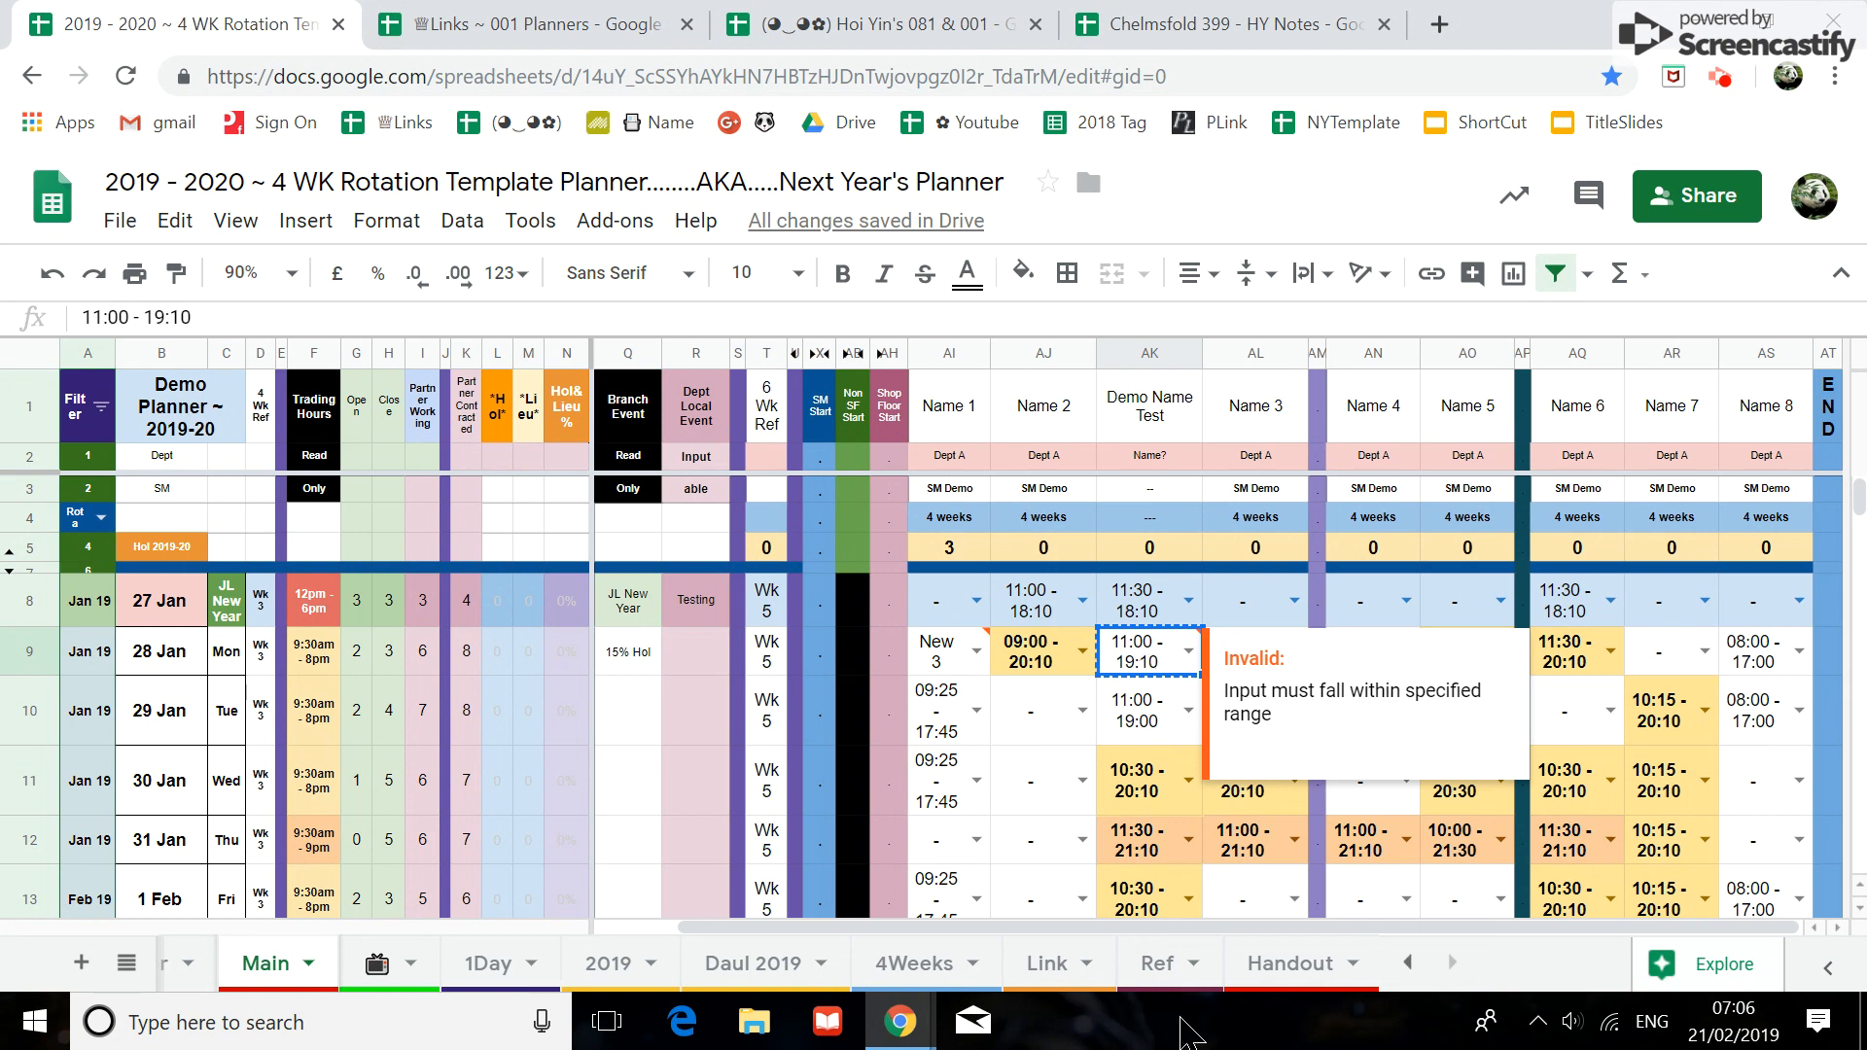
click(1158, 966)
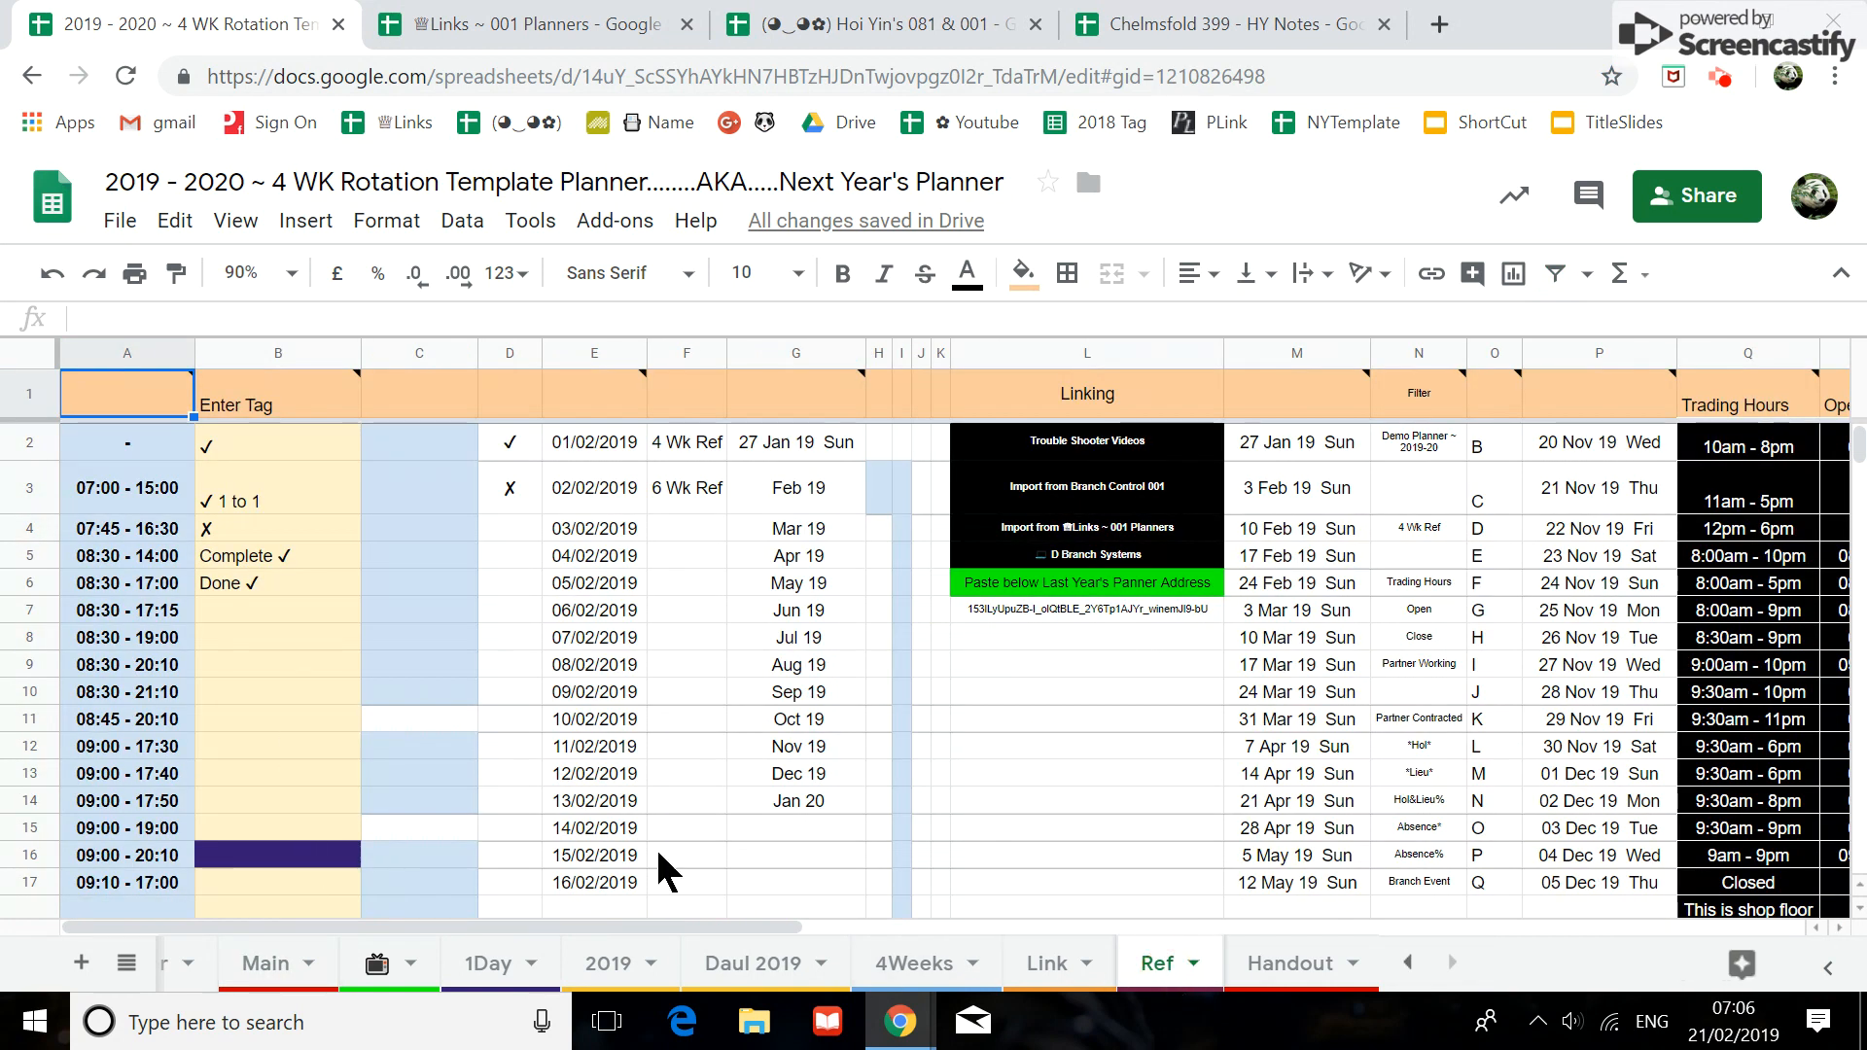
Paste the copied 11:00 - 19:10 shift into cell A129, below the existing shift times in column A of the Ref sheet
click(114, 352)
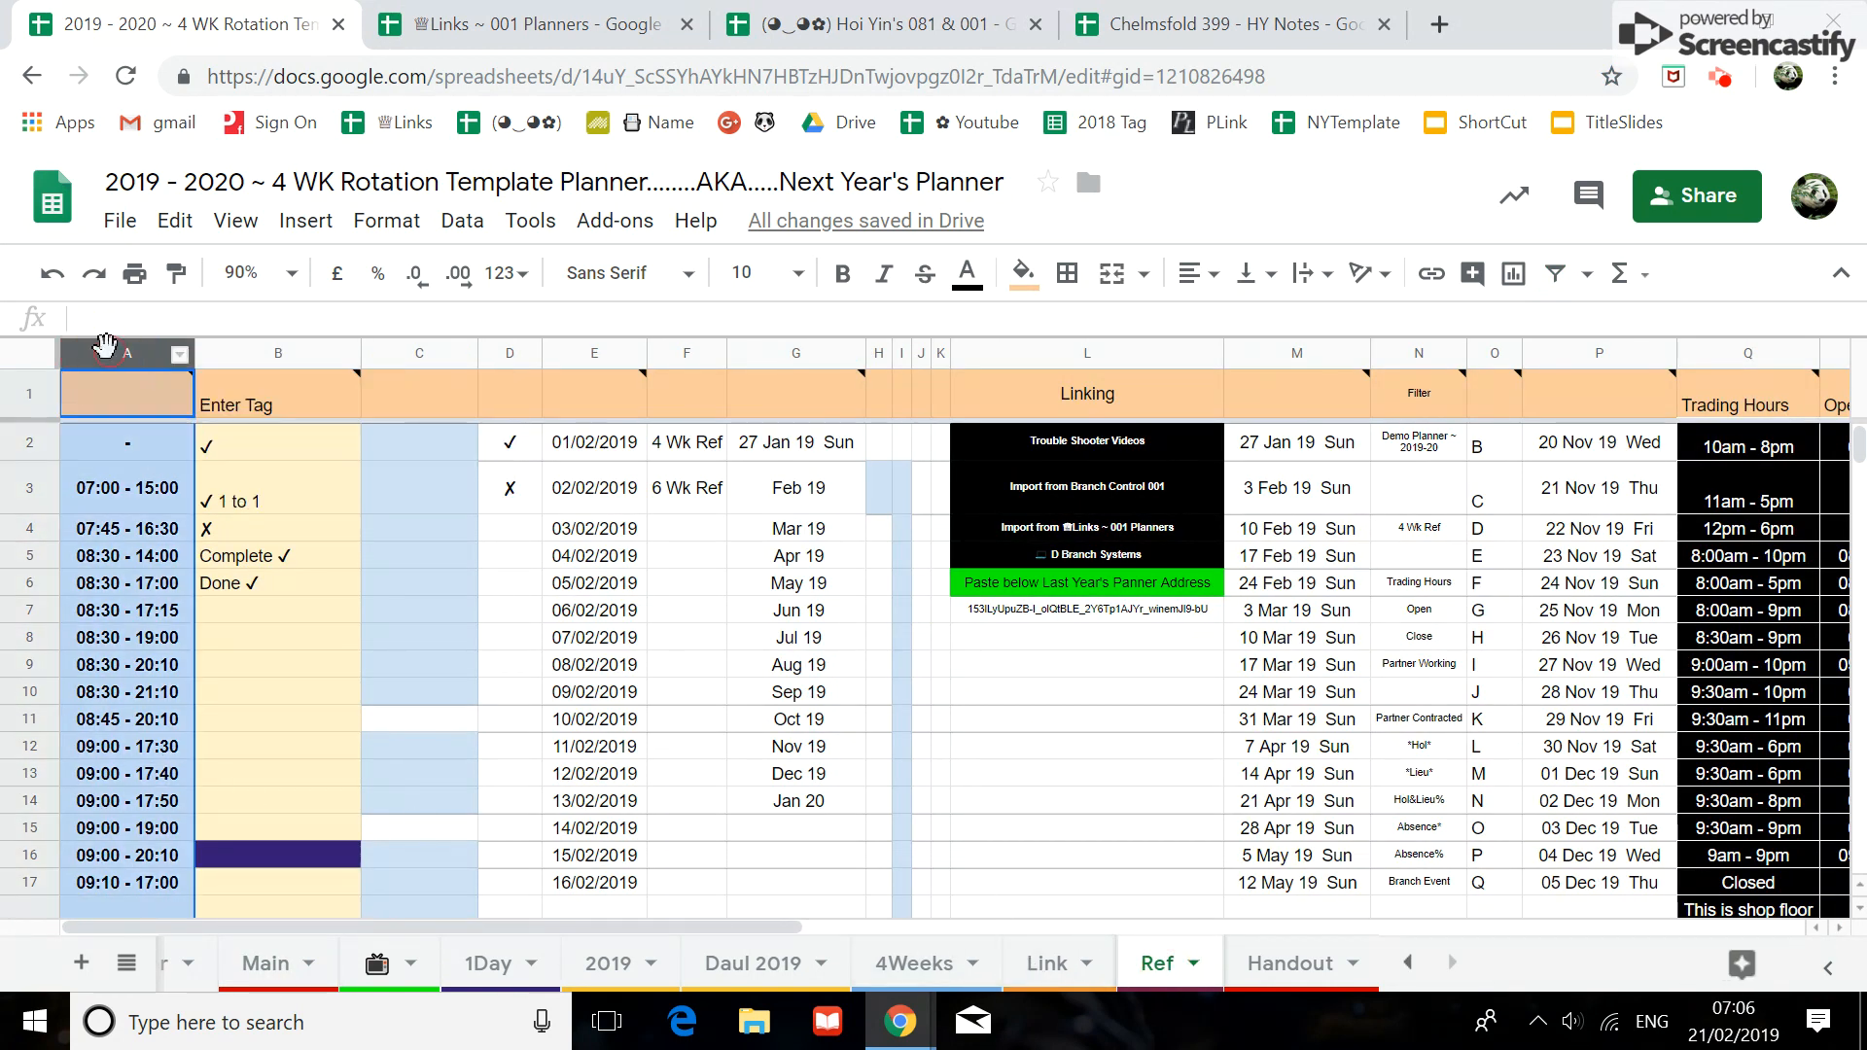
scroll(139, 607, down, 3)
scroll(139, 597, down, 20)
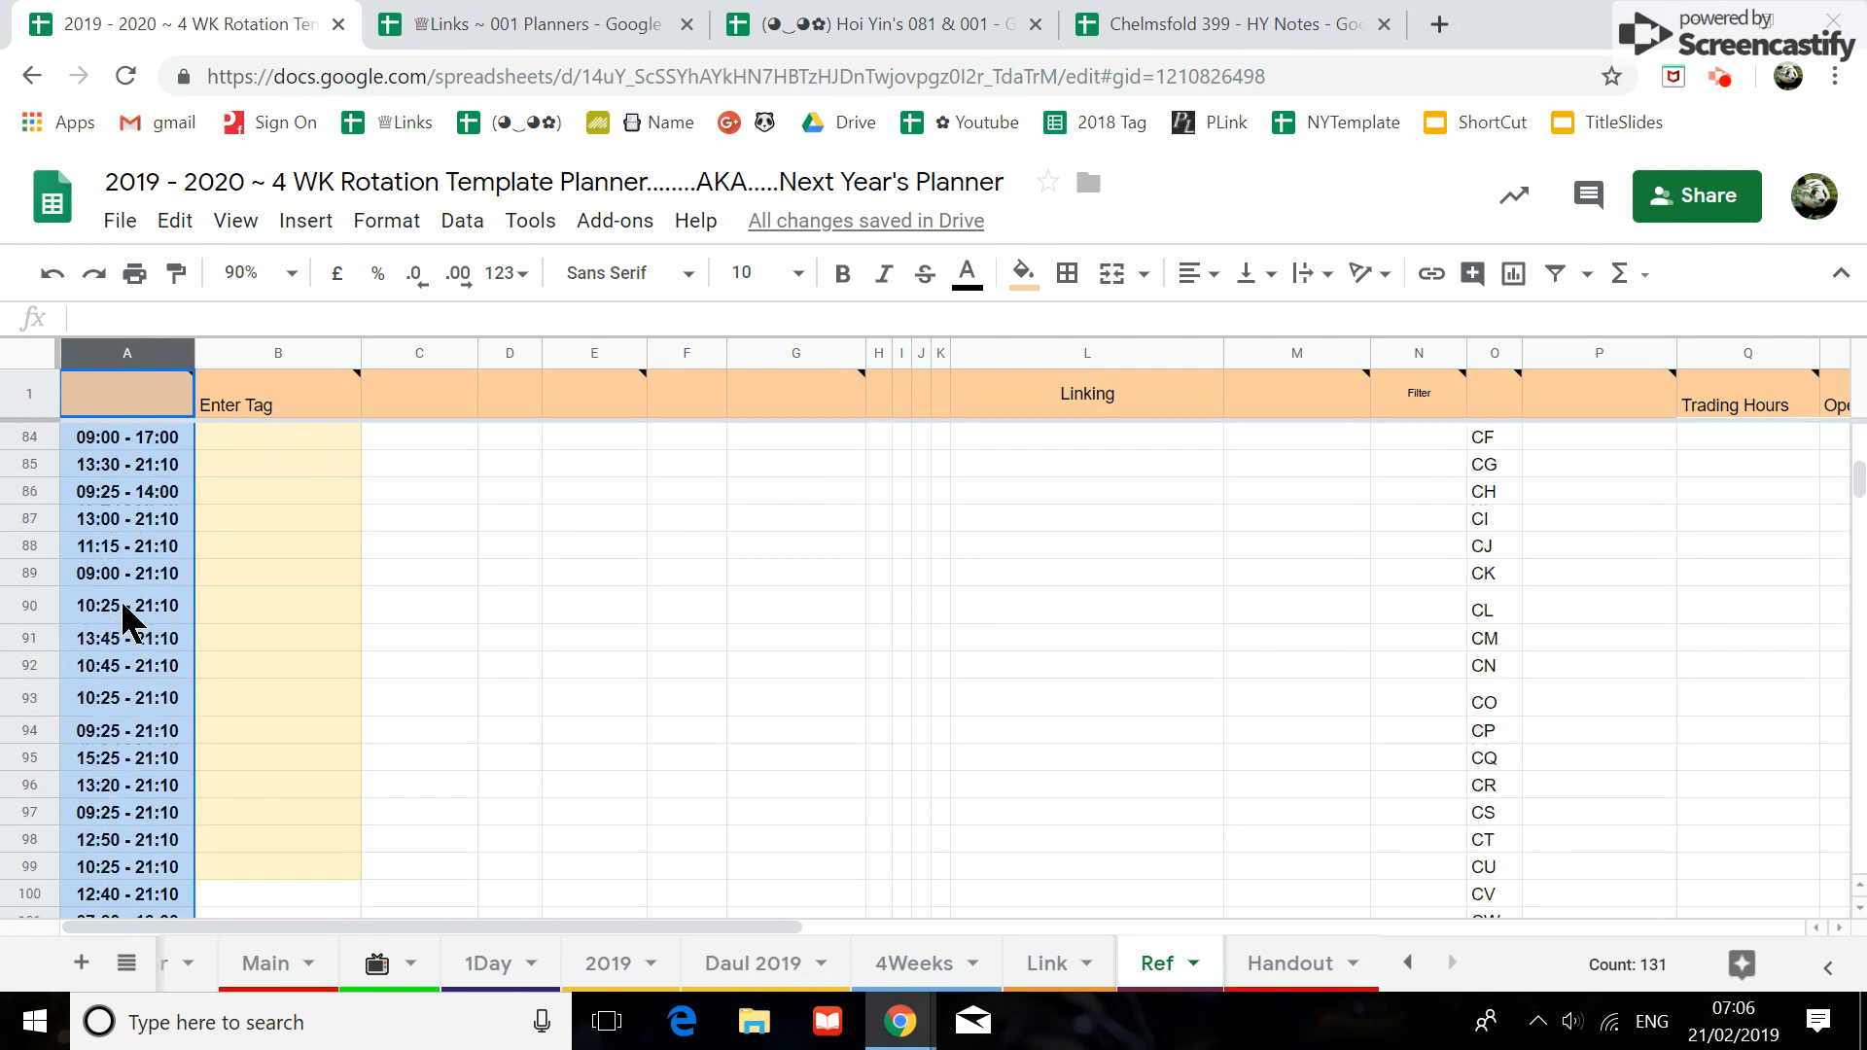
scroll(124, 608, down, 6)
scroll(126, 623, up, 3)
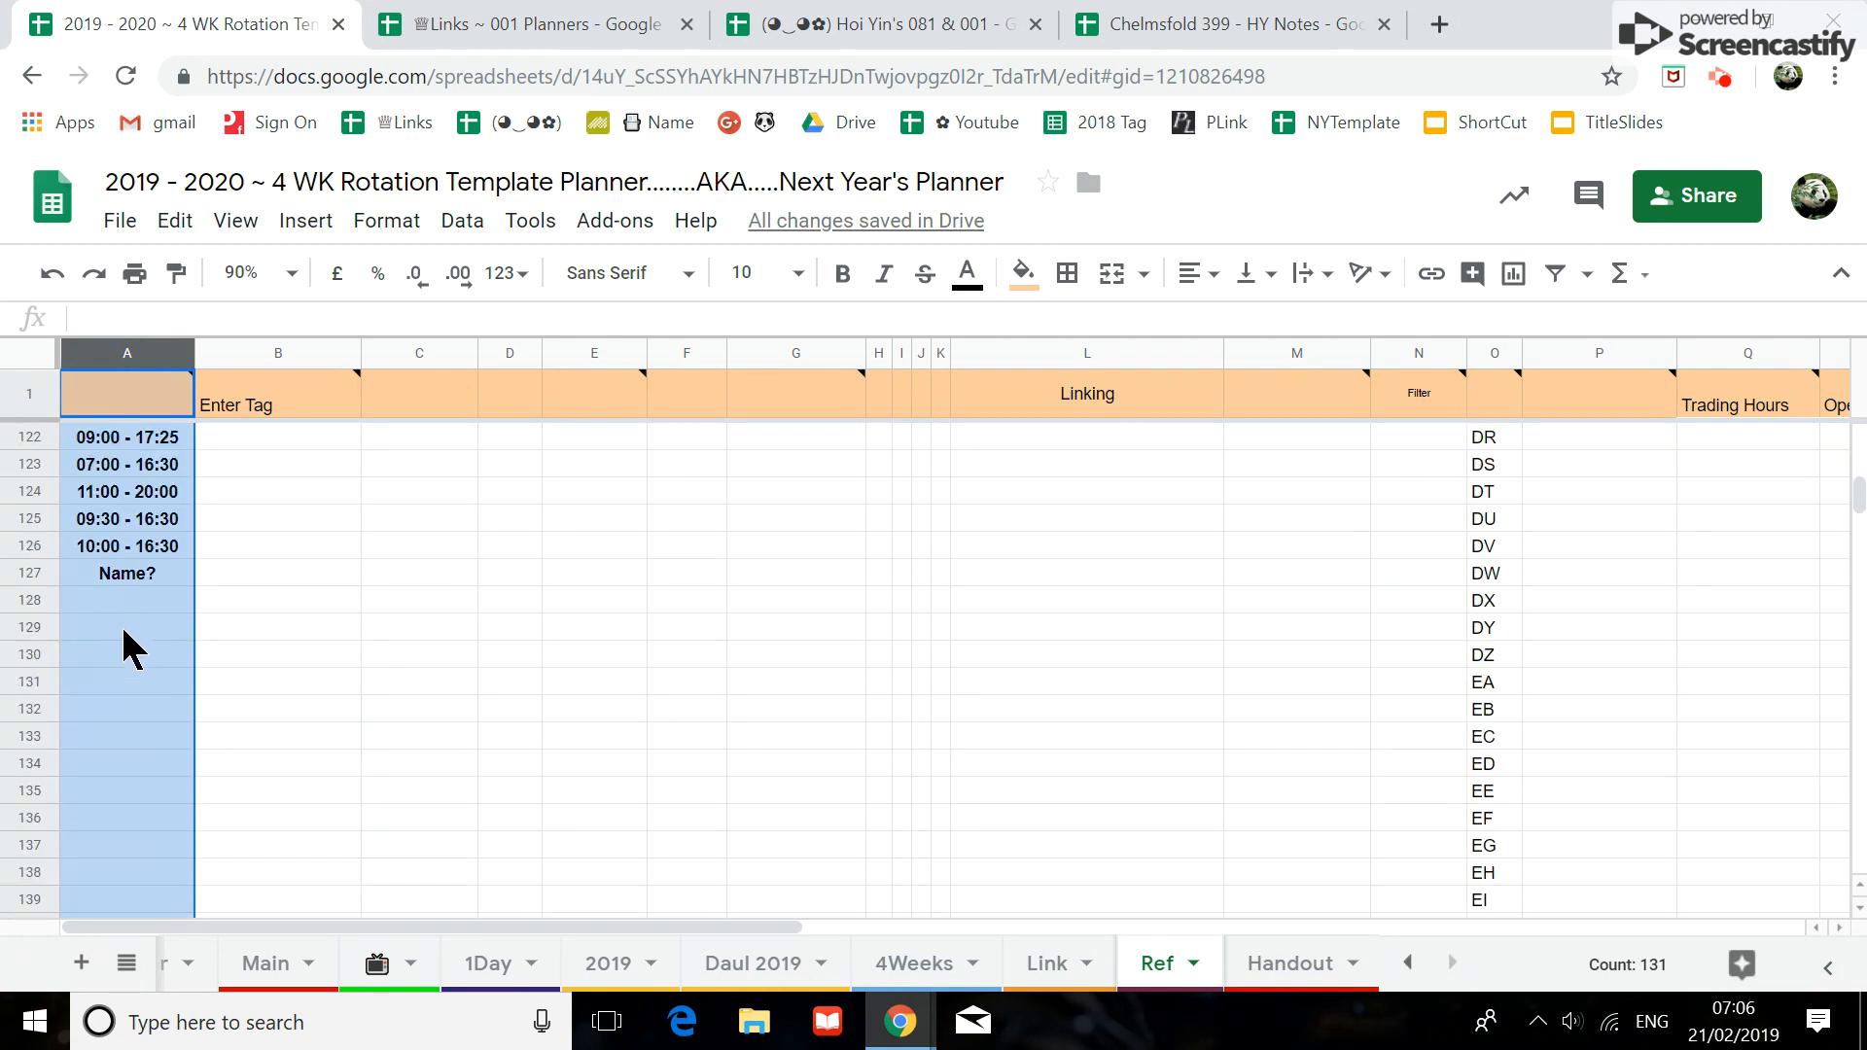
click(126, 627)
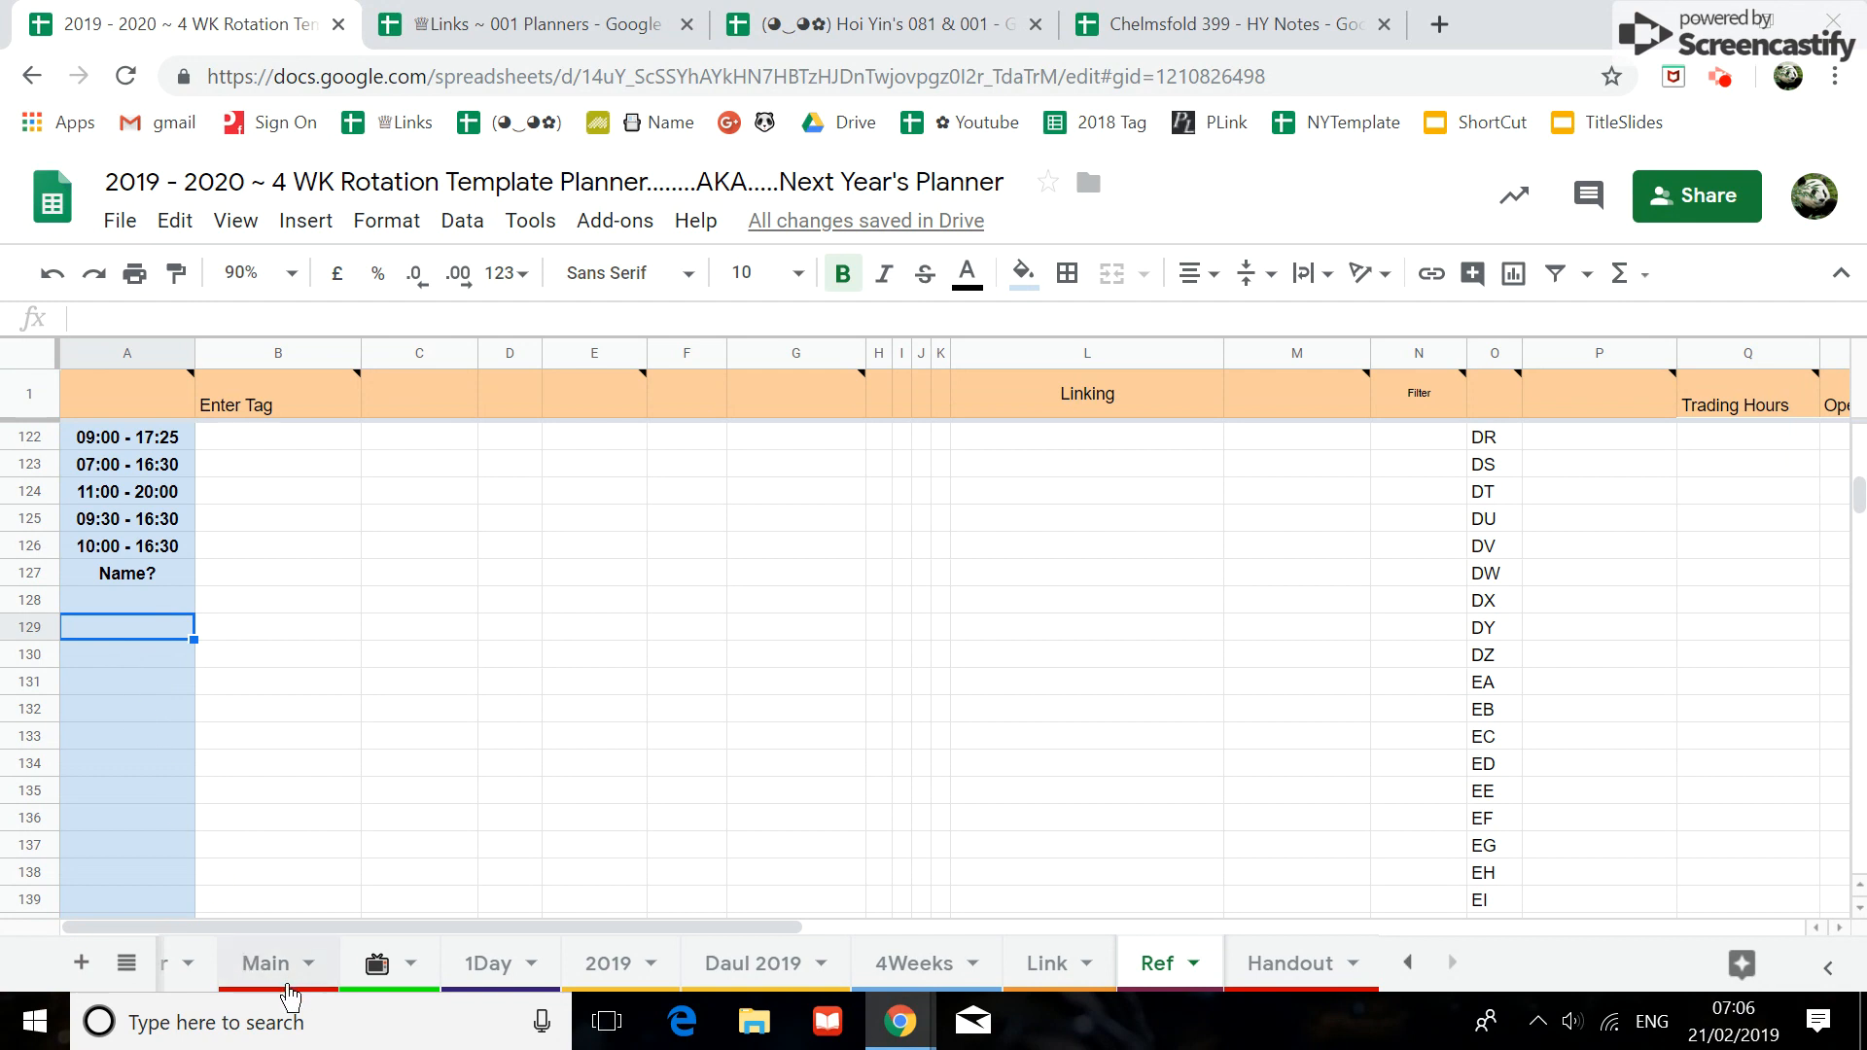
right_click(126, 635)
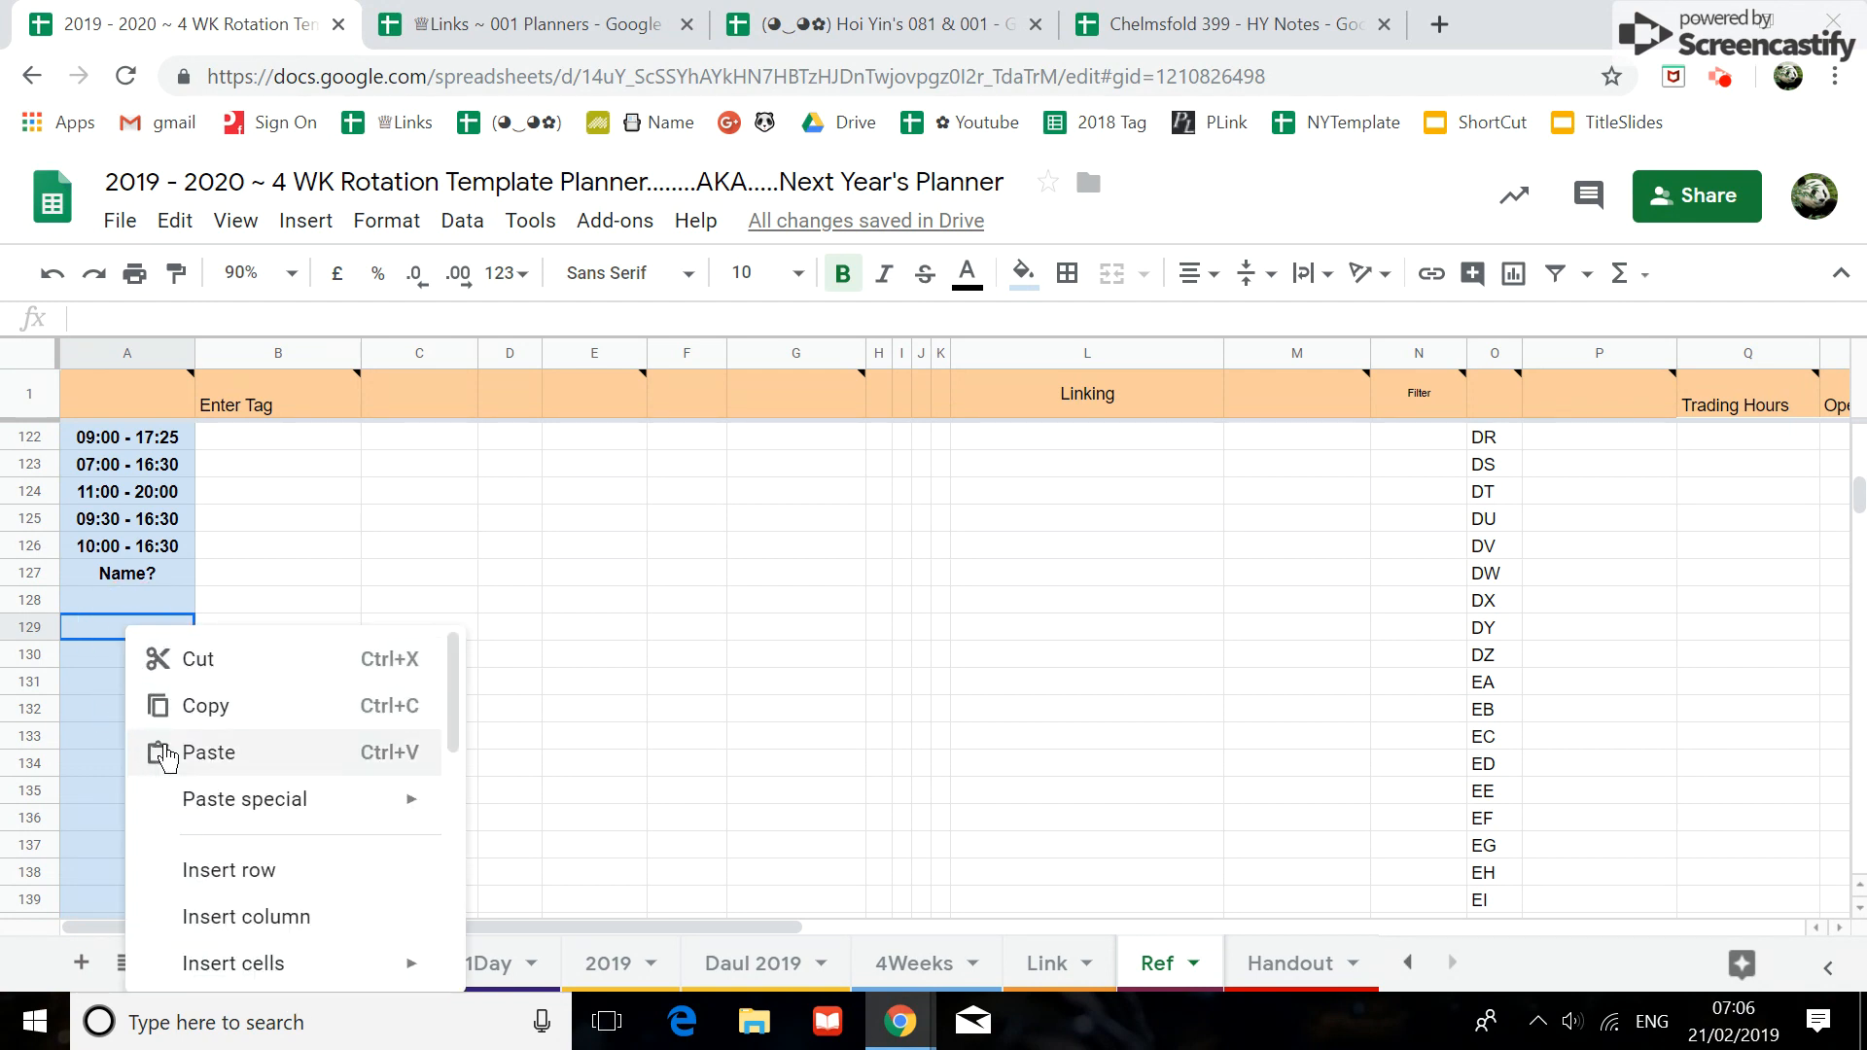
click(161, 753)
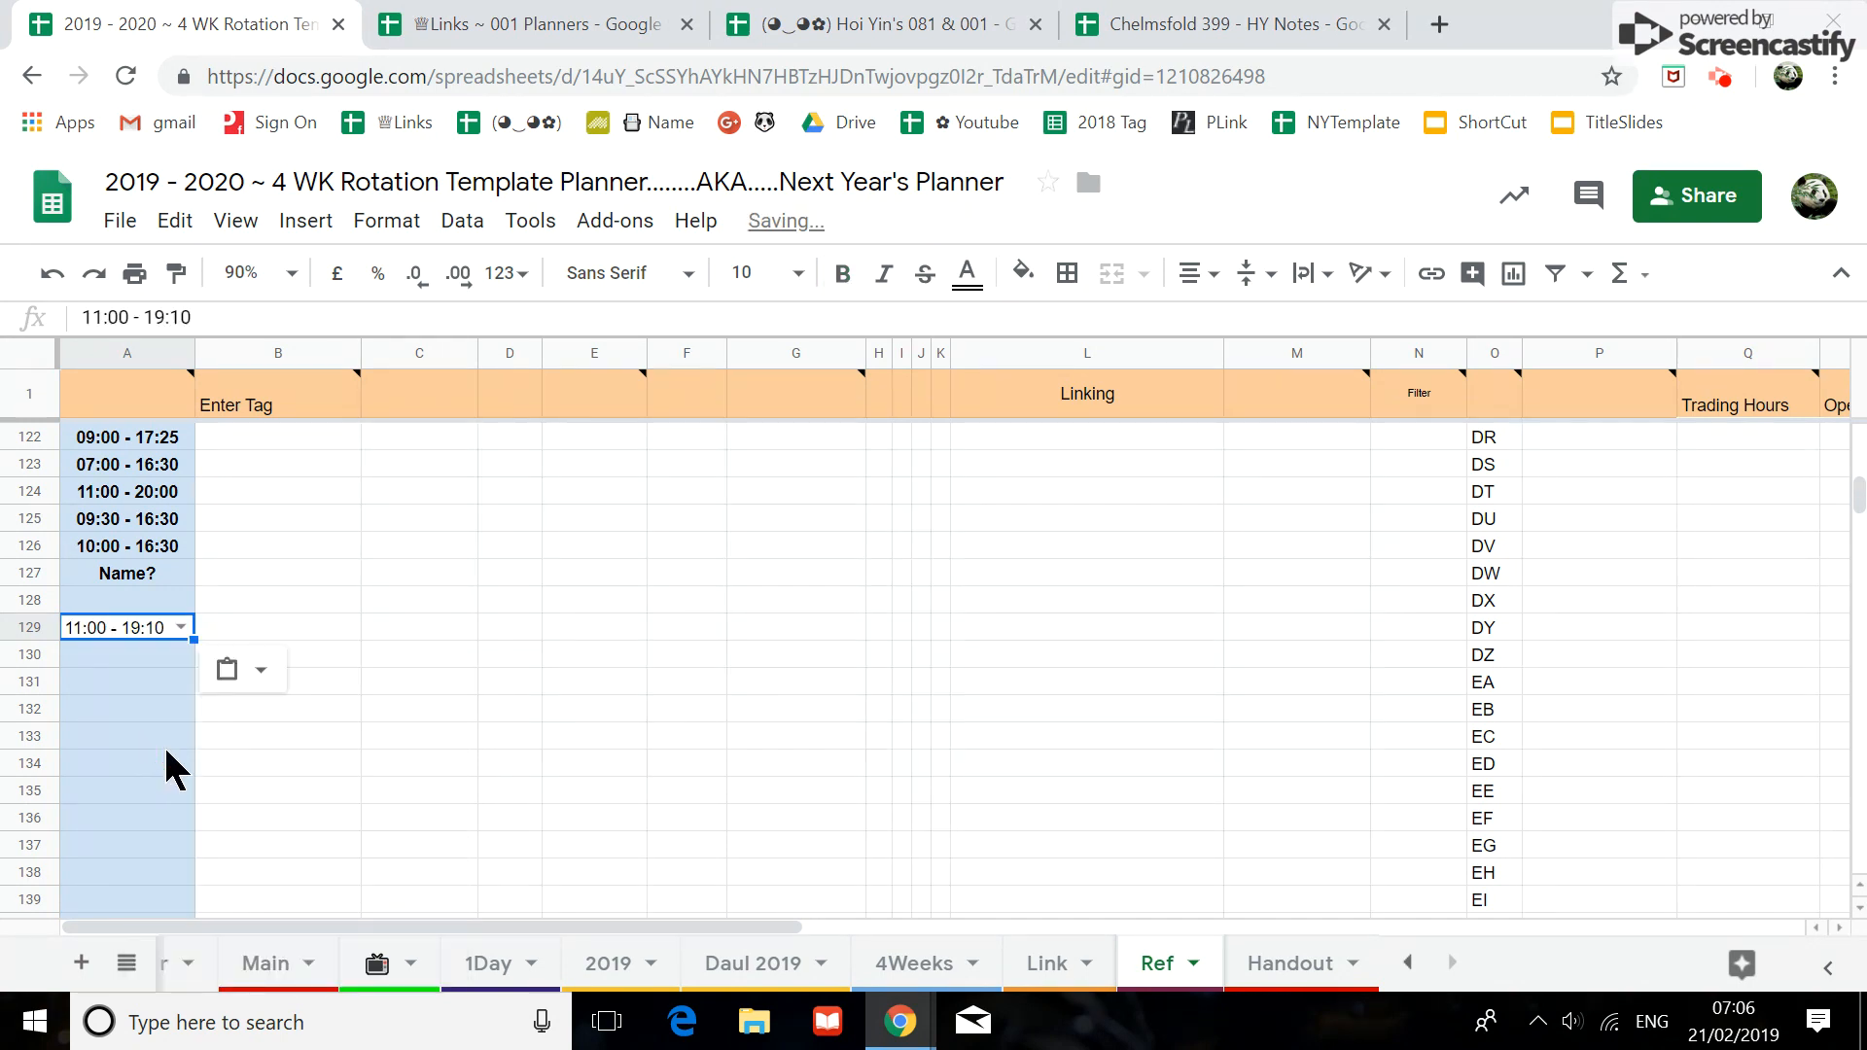
click(121, 685)
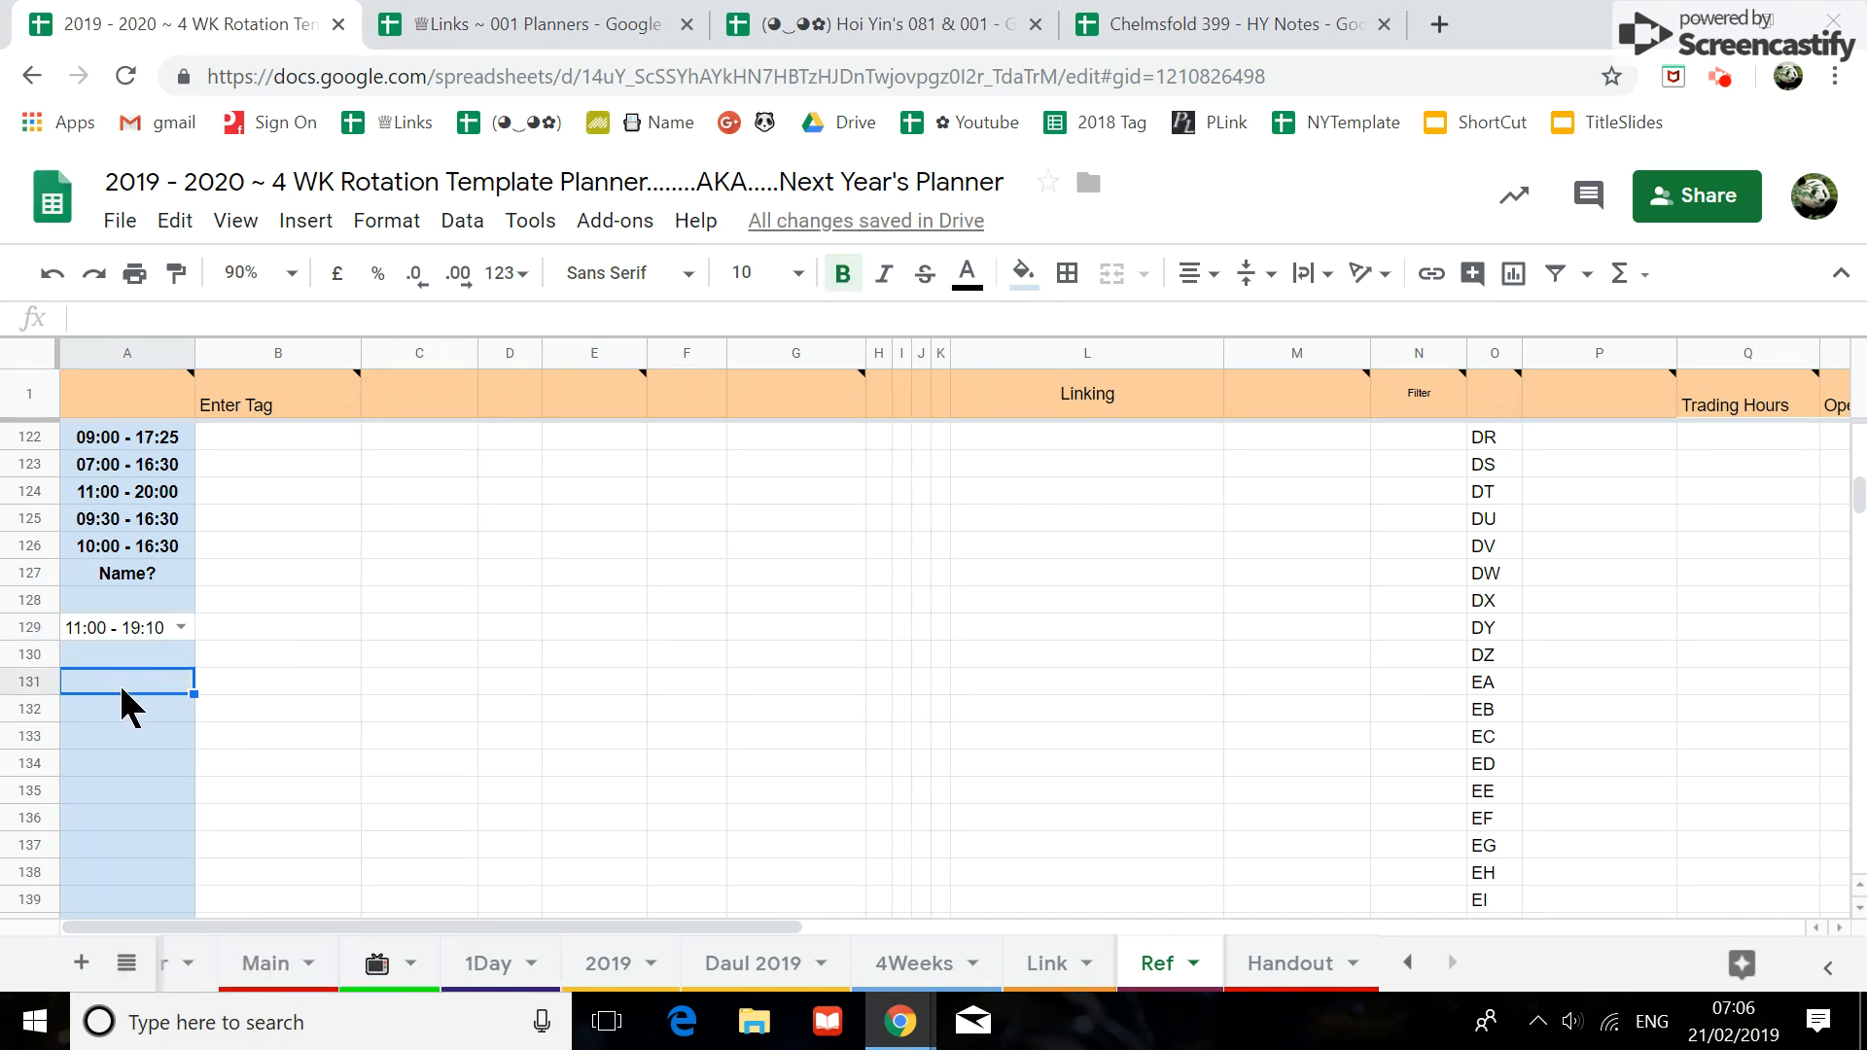